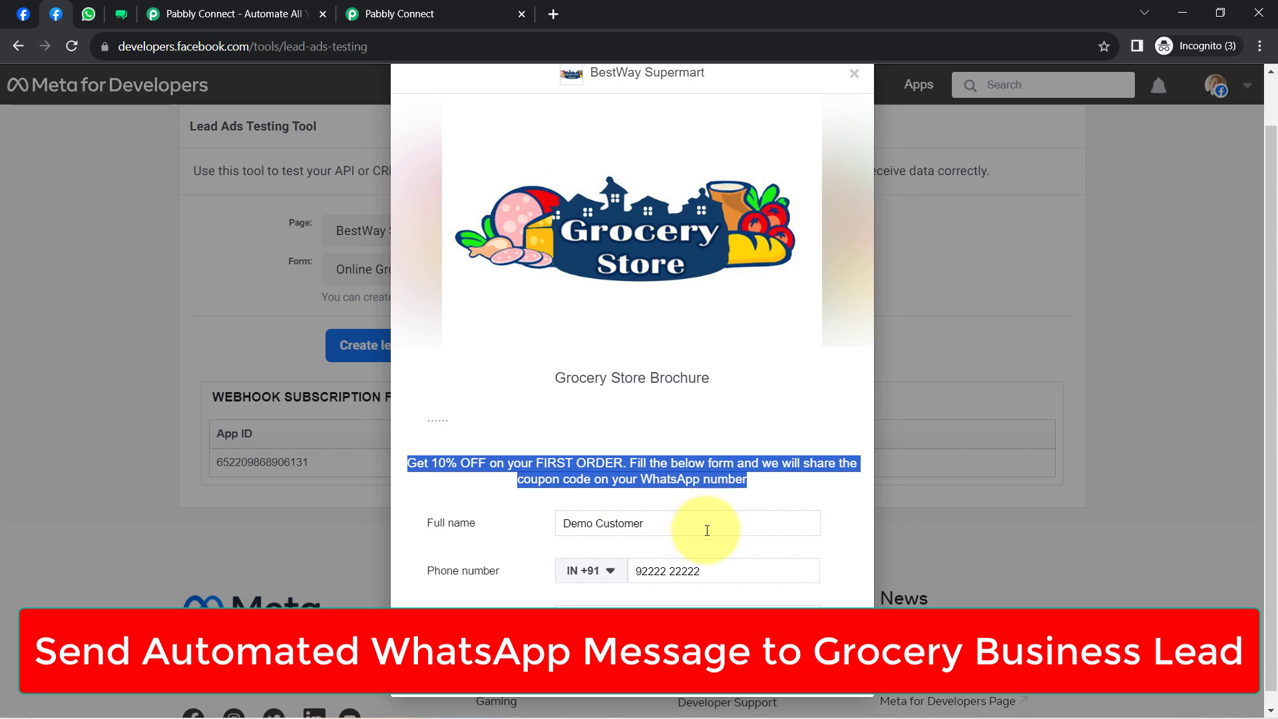
# - Review the Via WATI coupon message in WhatsApp Web, from the greeting to the store signature
pyautogui.click(82, 16)
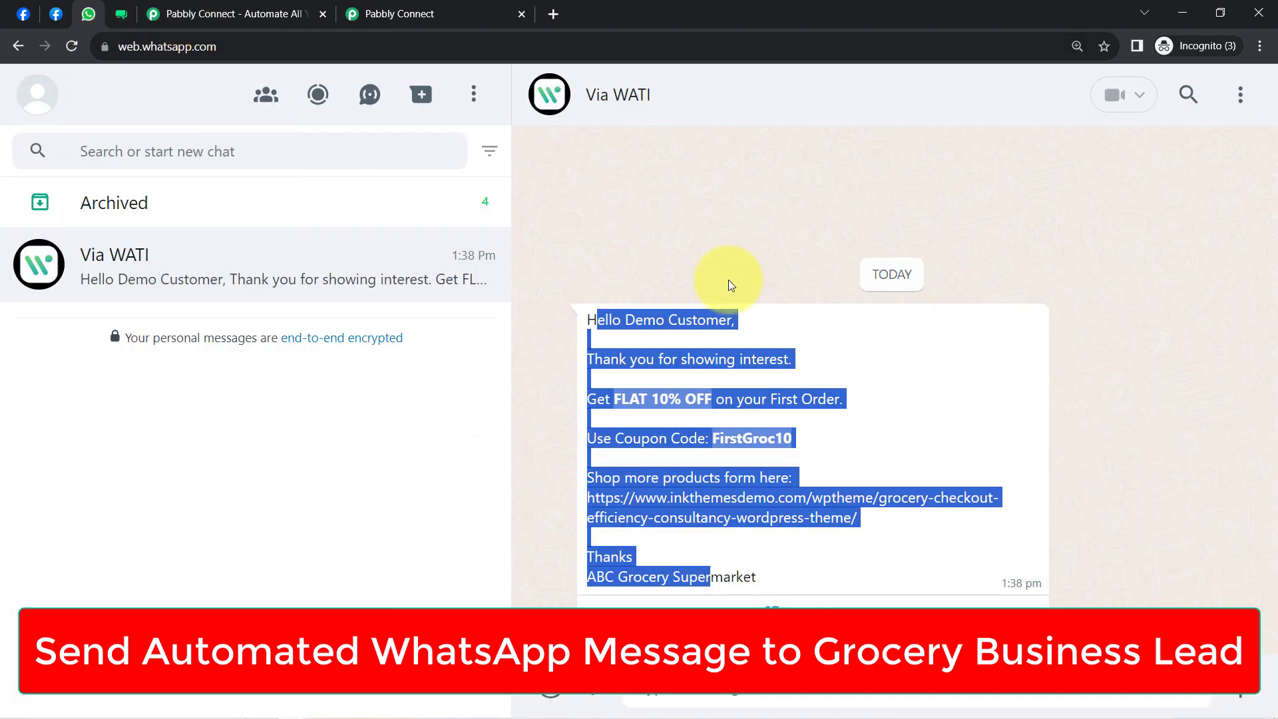
pyautogui.click(656, 319)
pyautogui.moveTo(596, 321); pyautogui.dragTo(770, 326)
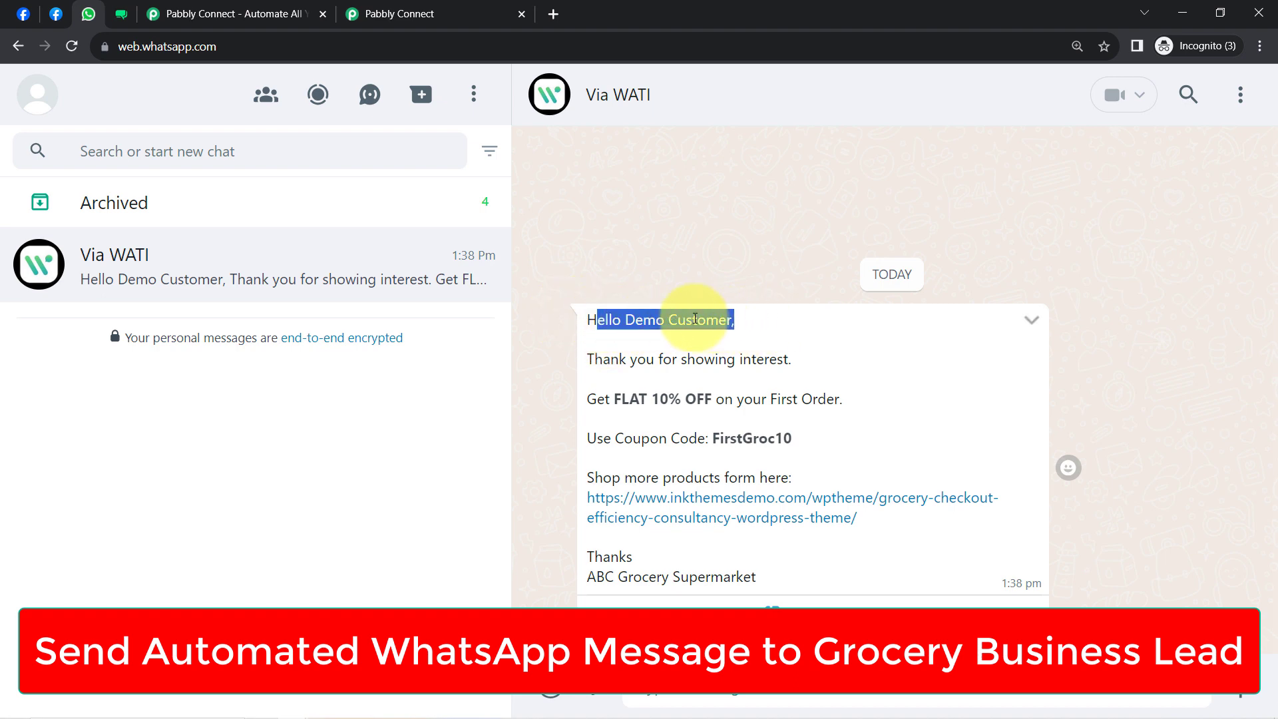
pyautogui.click(637, 316)
pyautogui.moveTo(607, 321); pyautogui.dragTo(641, 573)
pyautogui.click(642, 573)
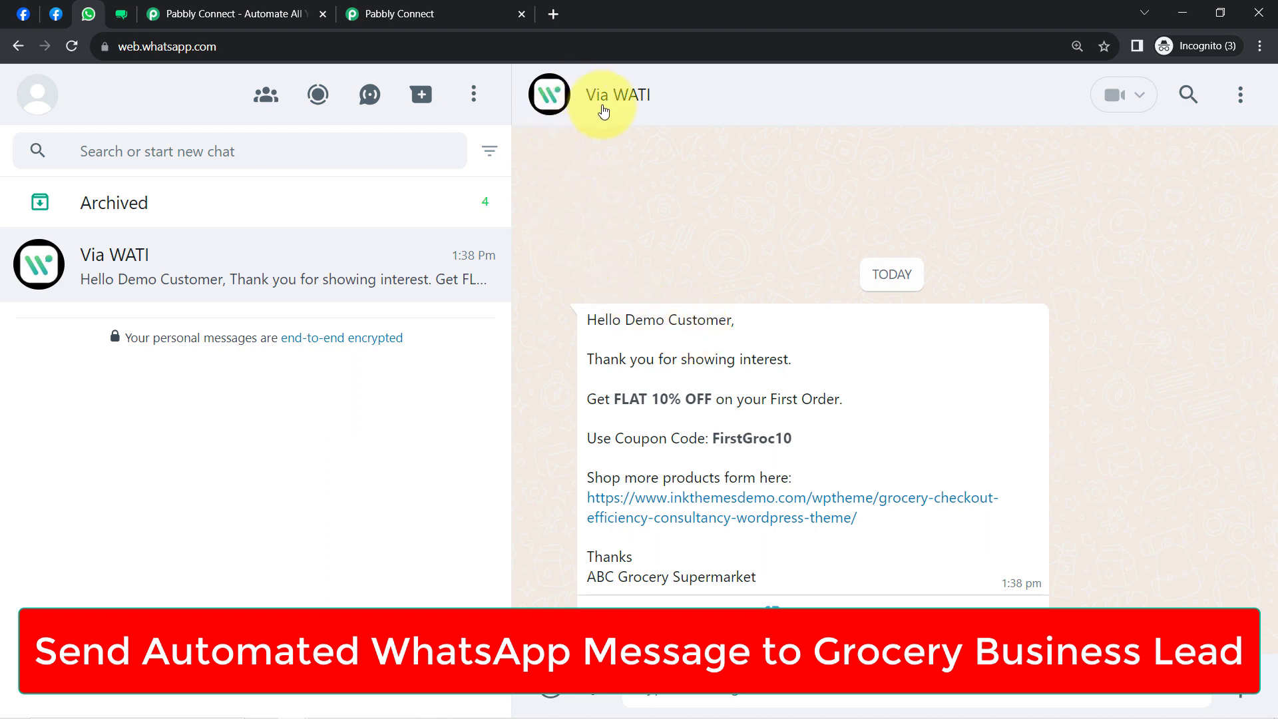
# - Look at the Facebook lead form preview and the WATI template messages page
pyautogui.click(56, 13)
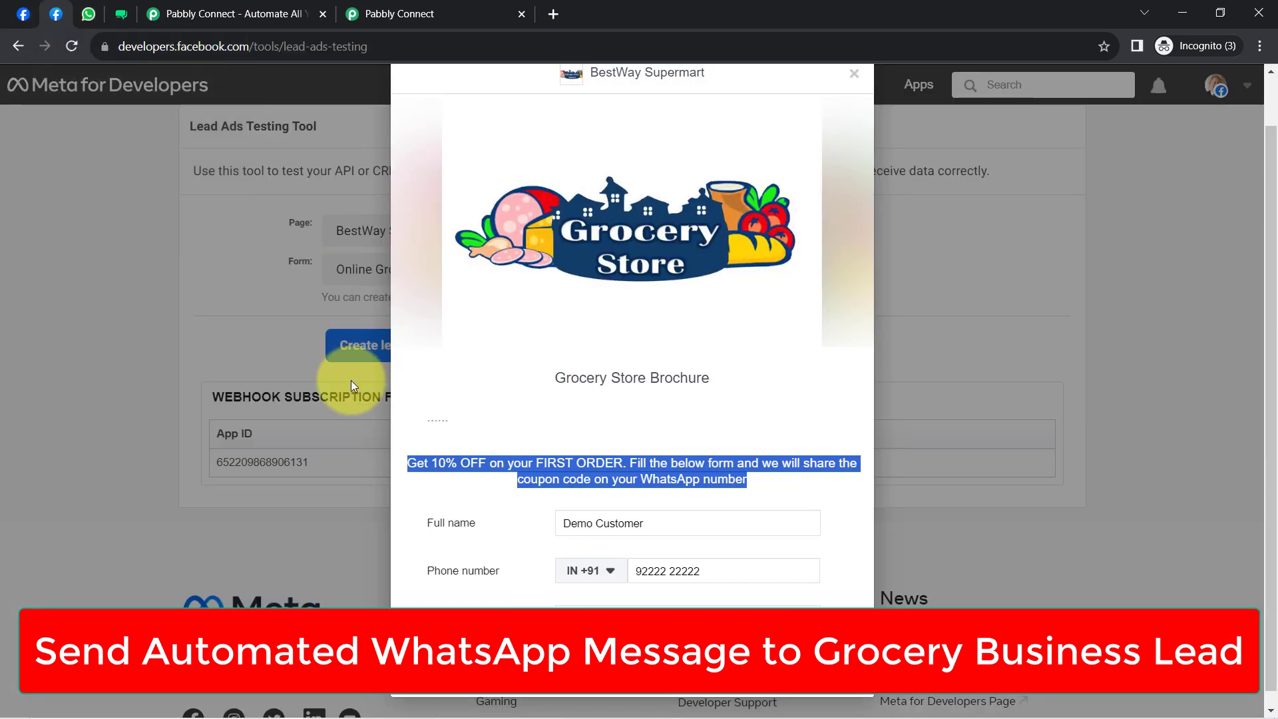
pyautogui.click(114, 18)
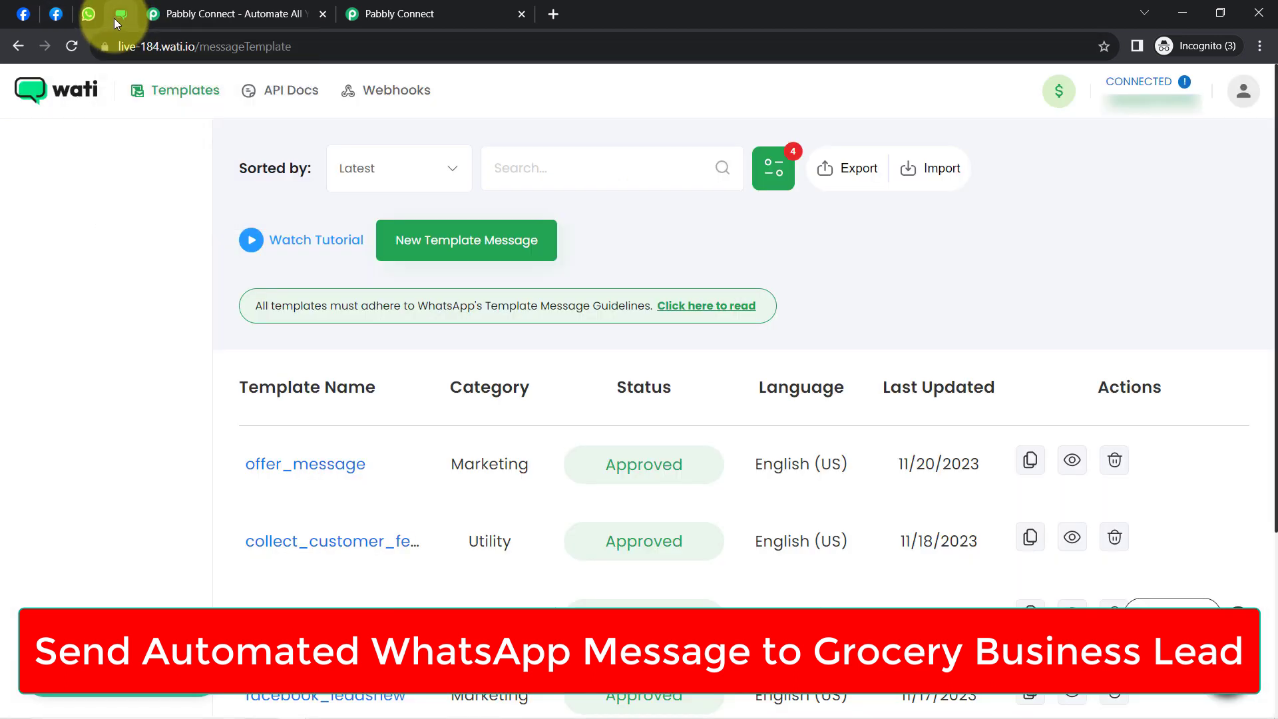
pyautogui.click(161, 53)
pyautogui.moveTo(161, 52); pyautogui.dragTo(253, 38)
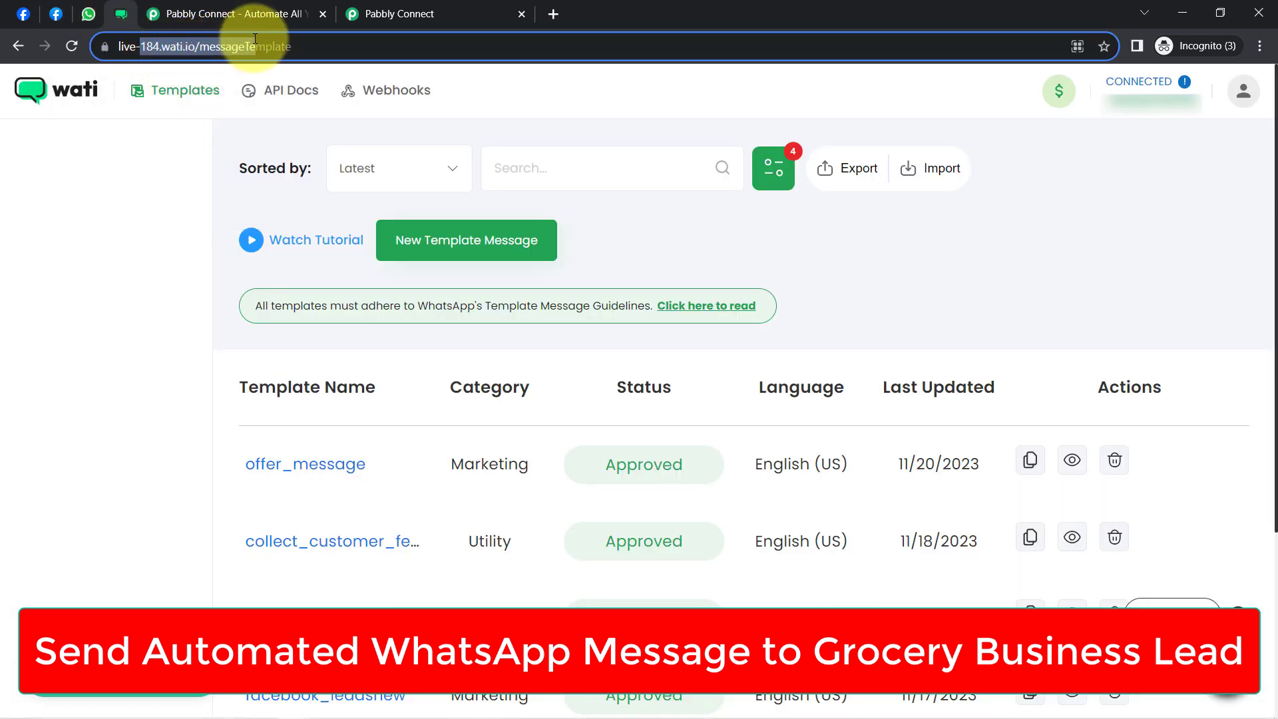
pyautogui.click(211, 44)
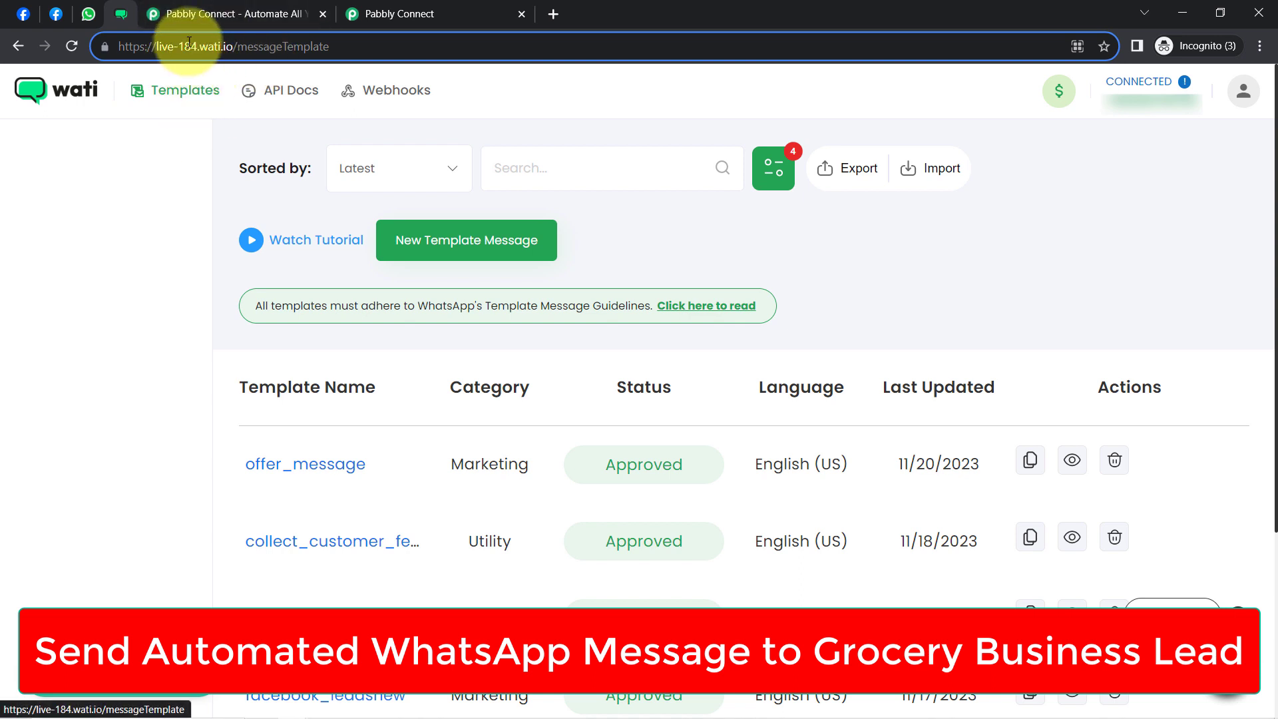
# - Examine the Pabbly Connect homepage's address and its headline about connecting applications and automating tasks
pyautogui.click(88, 12)
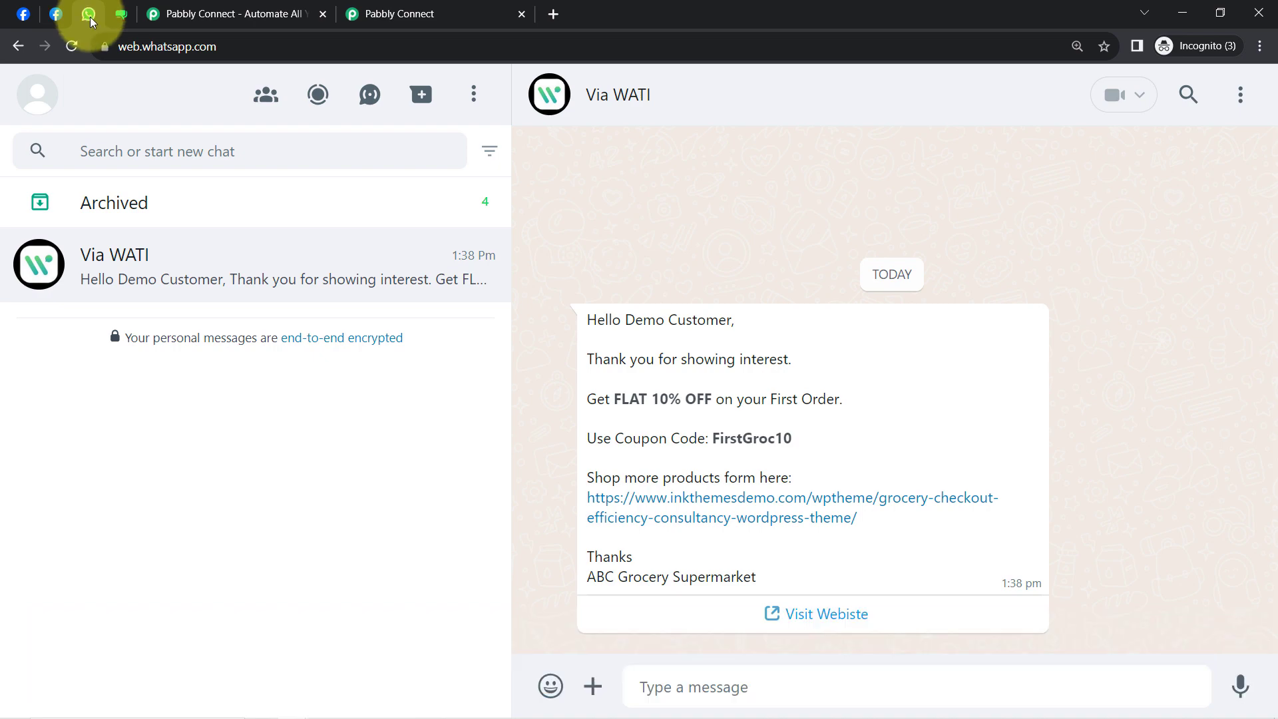
pyautogui.click(206, 7)
pyautogui.moveTo(131, 48); pyautogui.dragTo(253, 51)
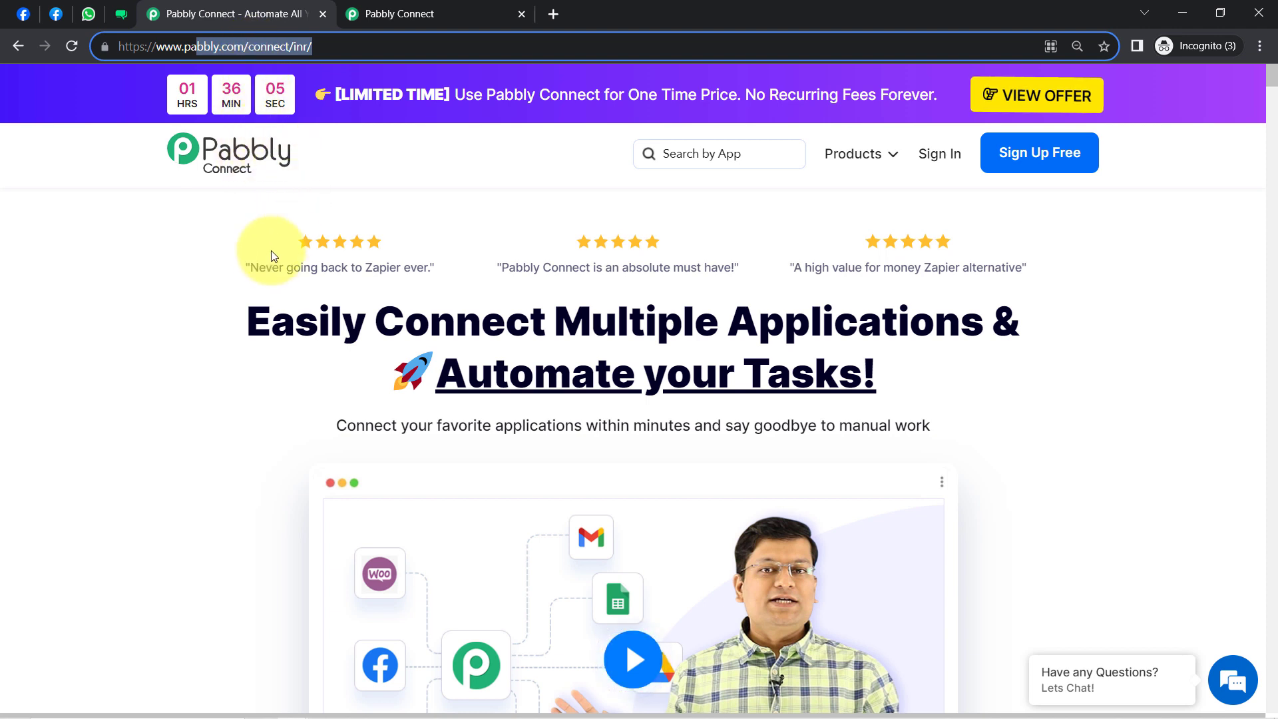
pyautogui.moveTo(271, 322); pyautogui.dragTo(871, 385)
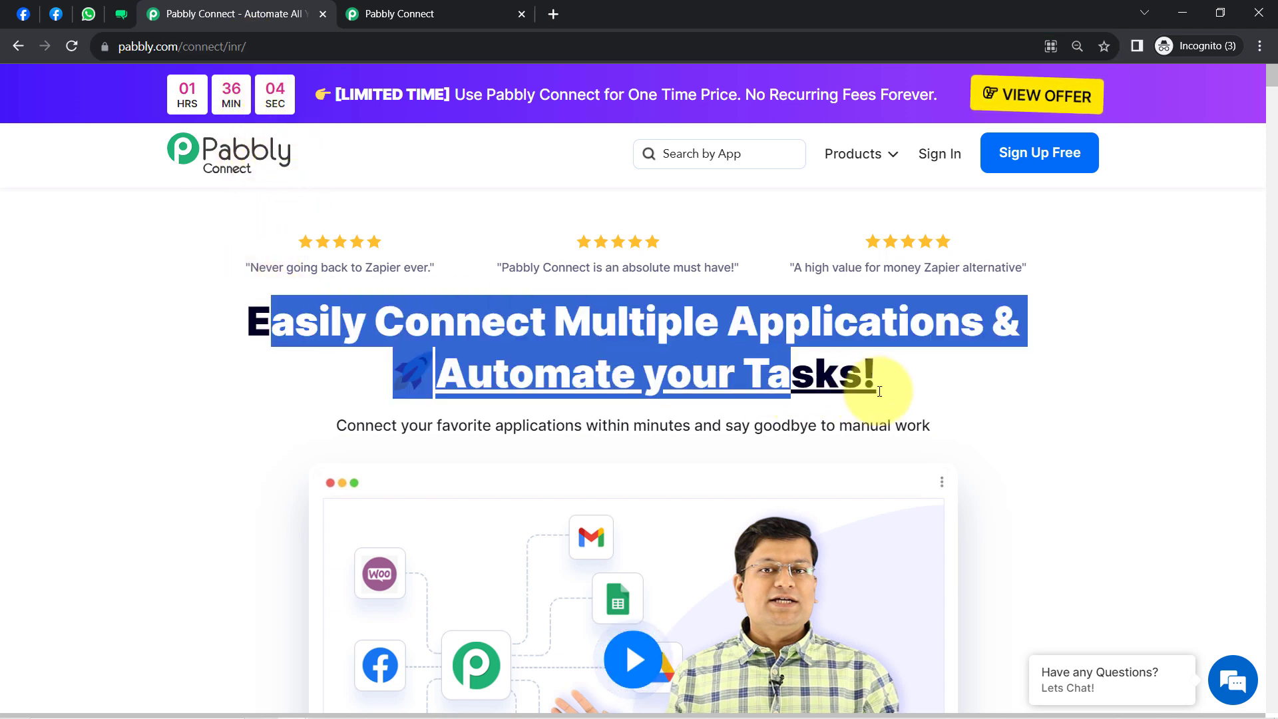
pyautogui.click(649, 327)
pyautogui.doubleClick(428, 323)
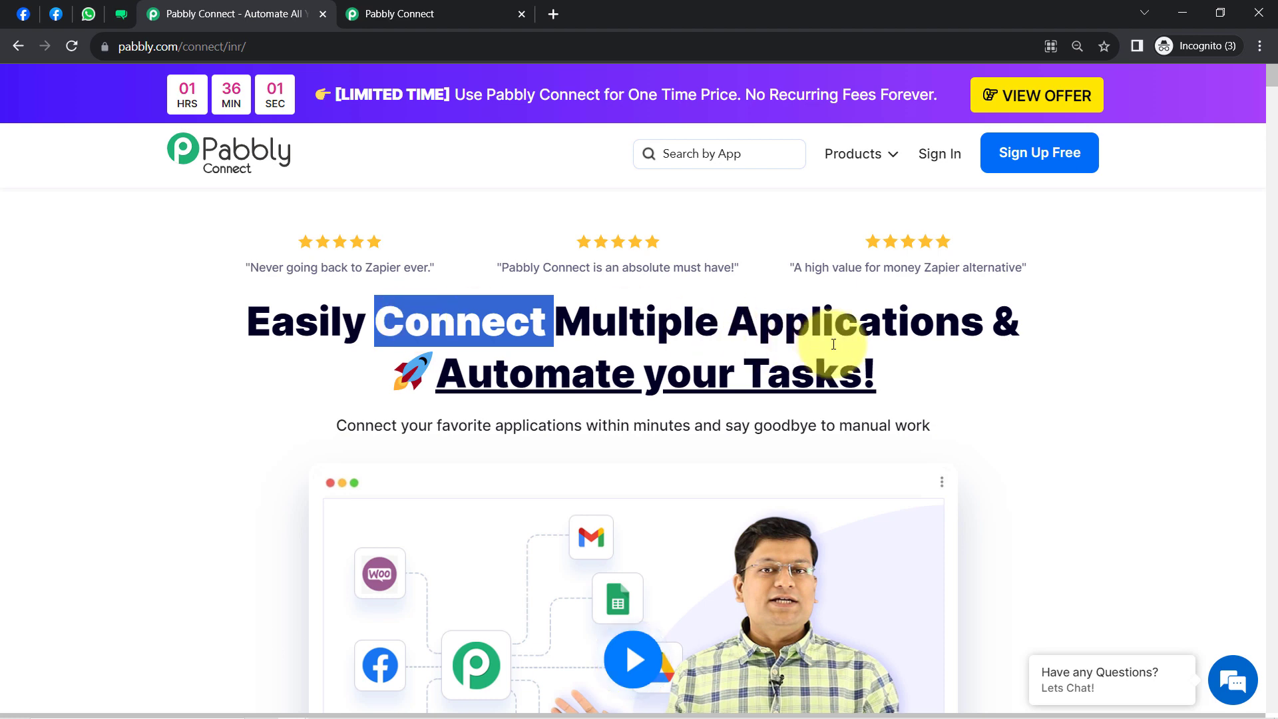
pyautogui.doubleClick(858, 320)
pyautogui.doubleClick(442, 377)
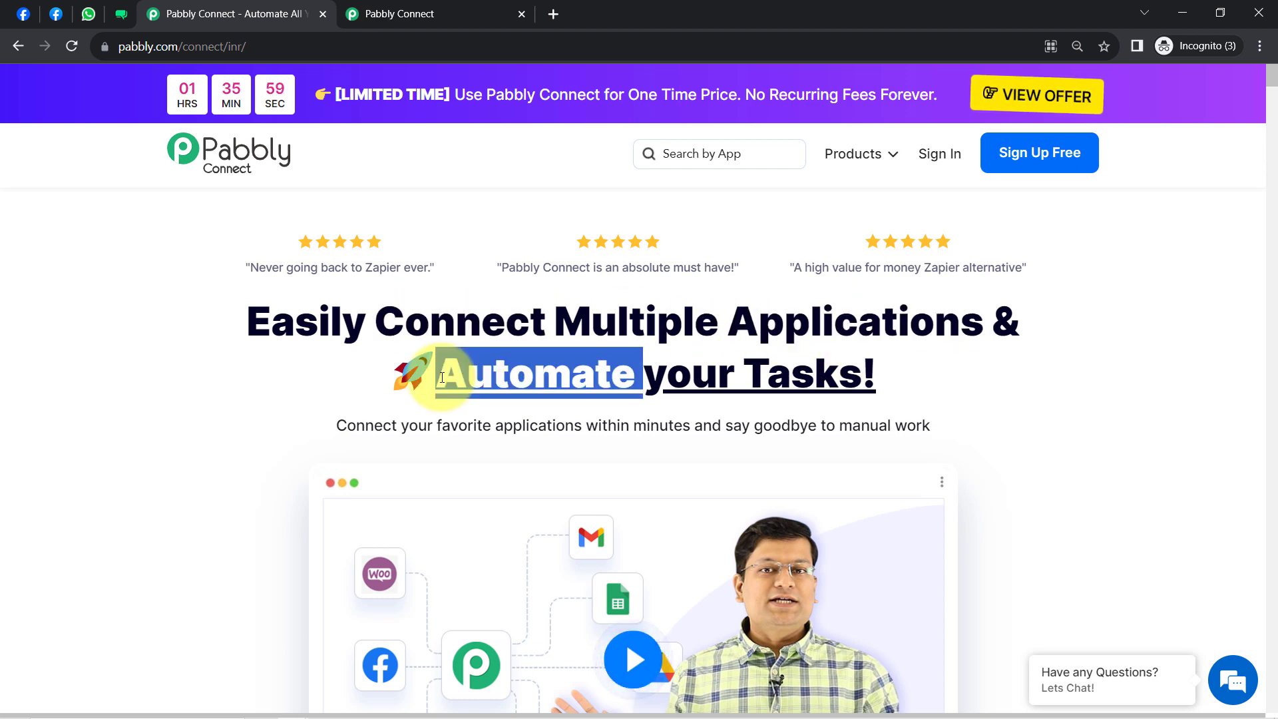
pyautogui.doubleClick(765, 374)
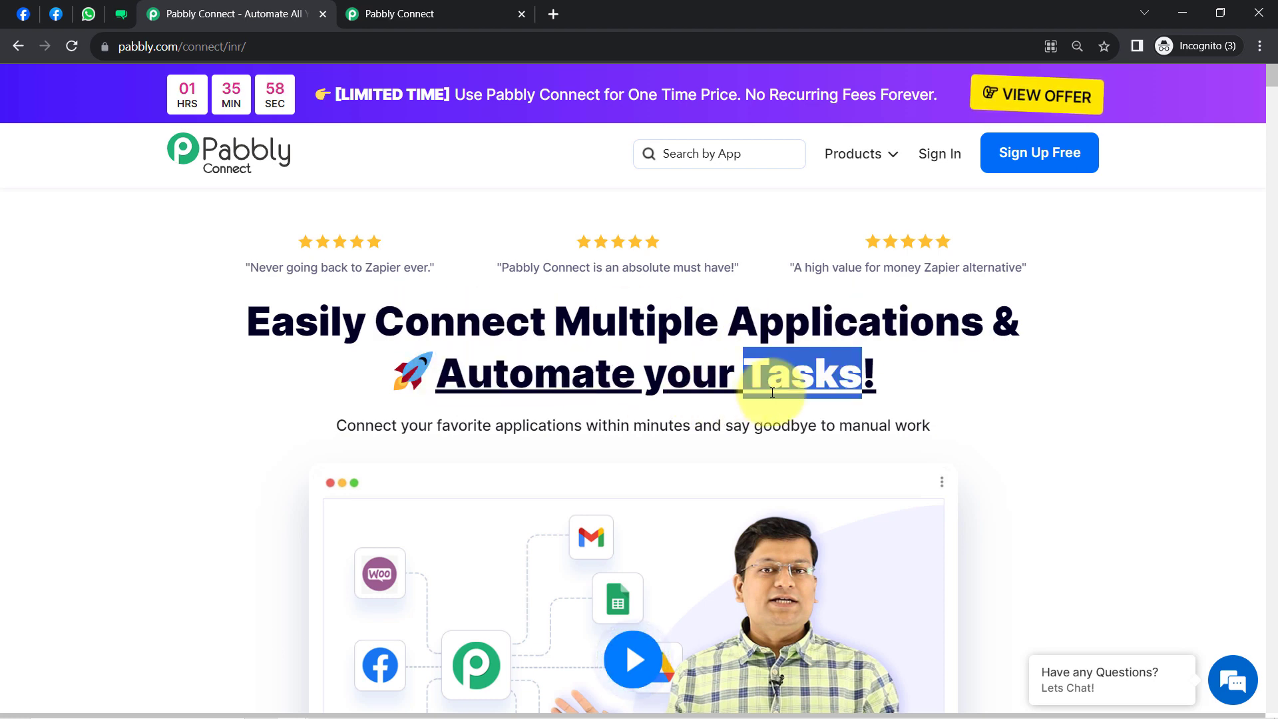
# - Look at the Pabbly Connect dashboard and homepage, and reread the coupon message in WhatsApp Web
pyautogui.click(428, 15)
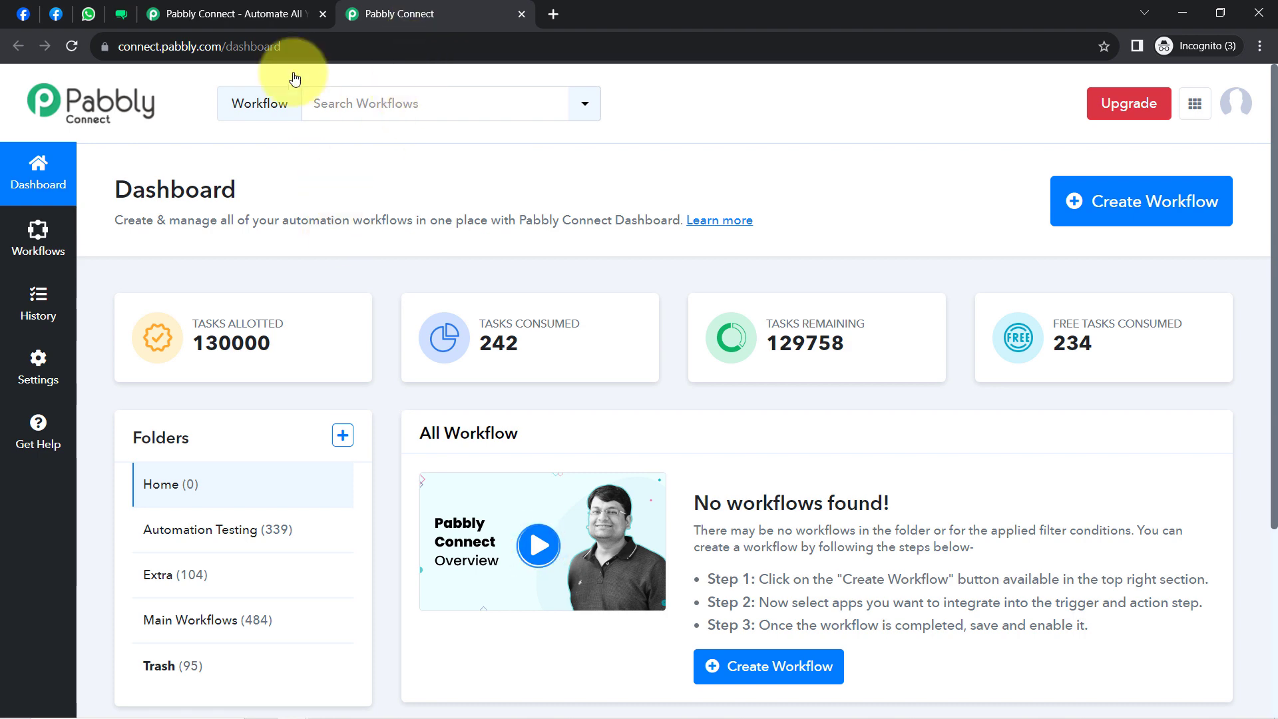
pyautogui.click(253, 13)
pyautogui.click(274, 328)
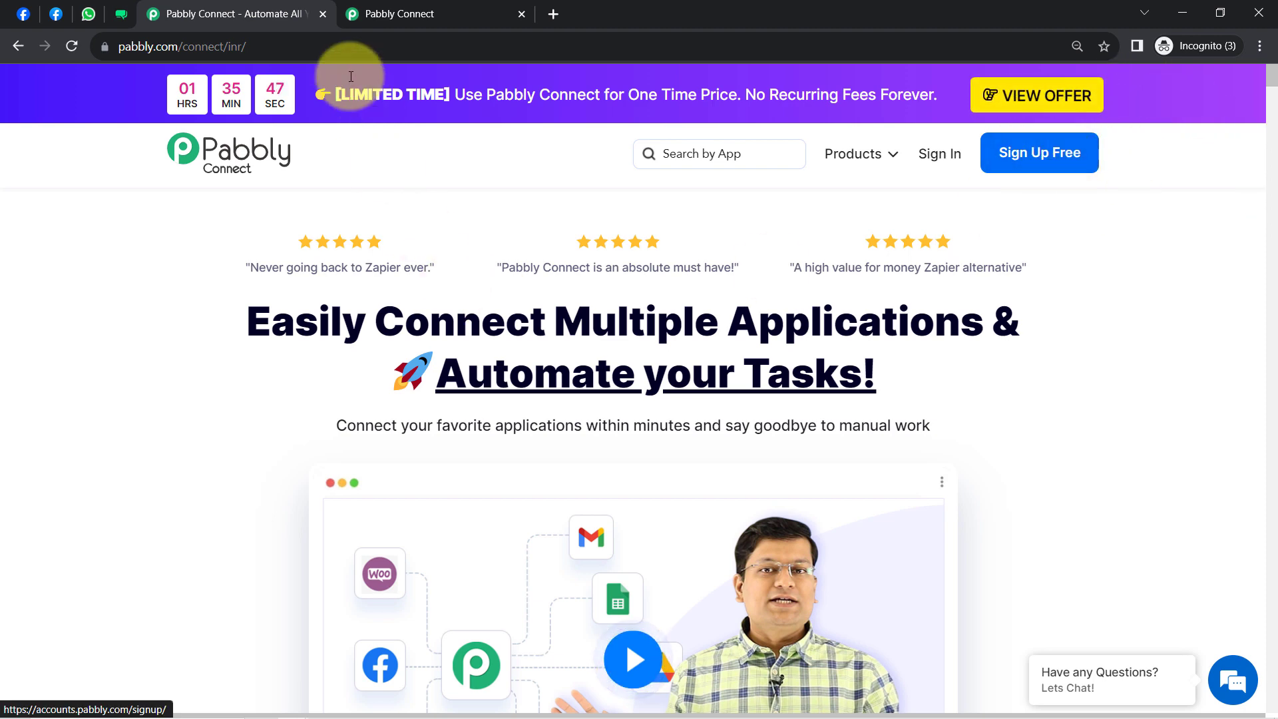
pyautogui.click(87, 13)
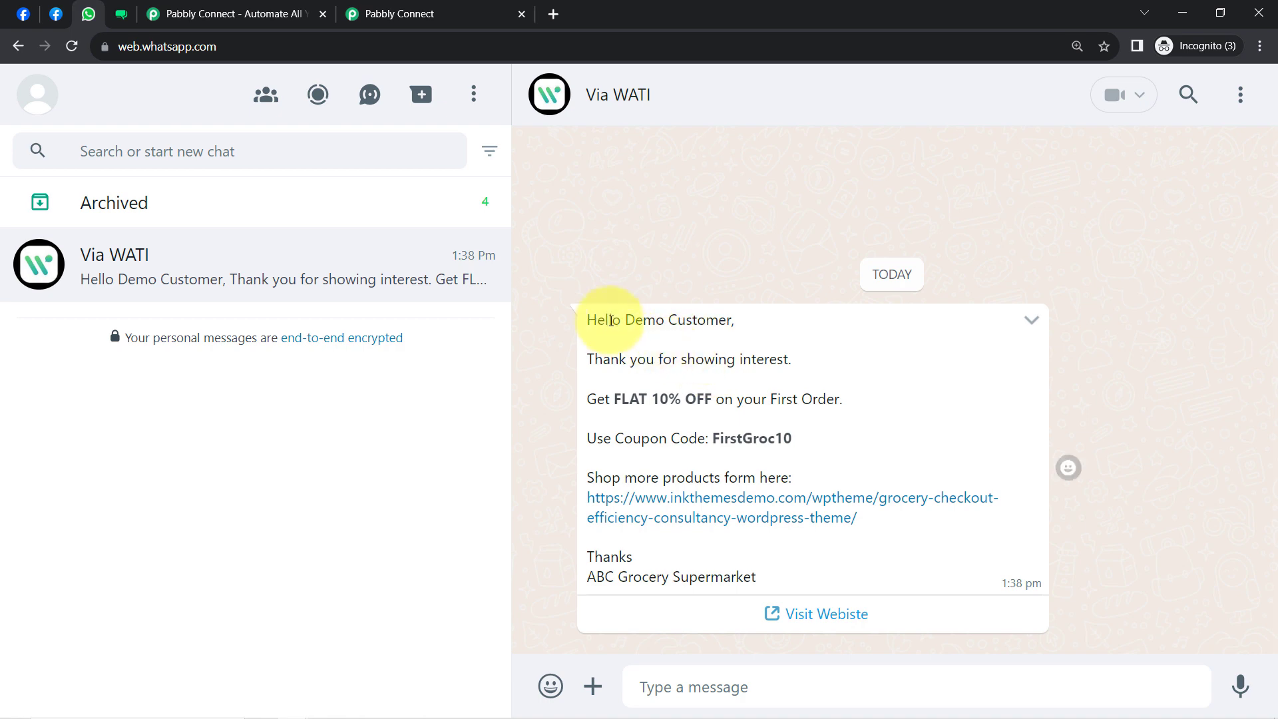
pyautogui.moveTo(608, 319); pyautogui.dragTo(681, 581)
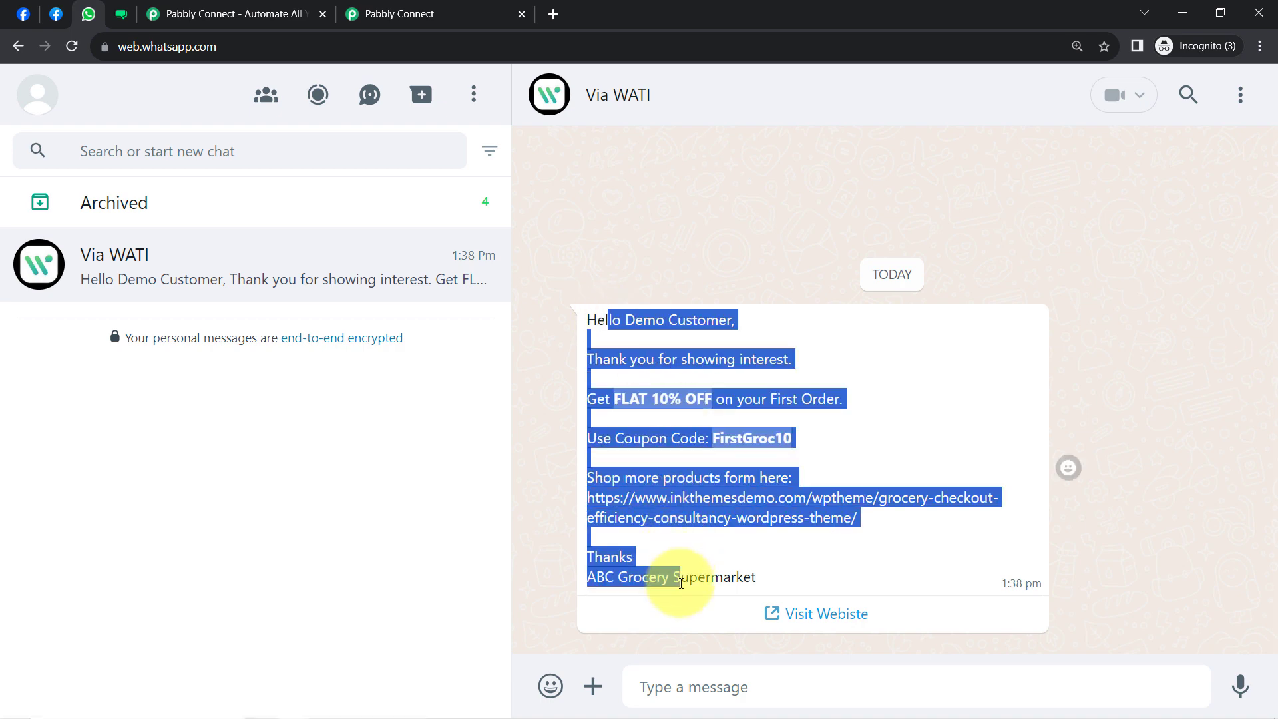
# - Check the Pabbly Connect dashboard, the Facebook test lead form and the WATI page the automation involves
pyautogui.click(353, 13)
pyautogui.moveTo(133, 191); pyautogui.dragTo(255, 201)
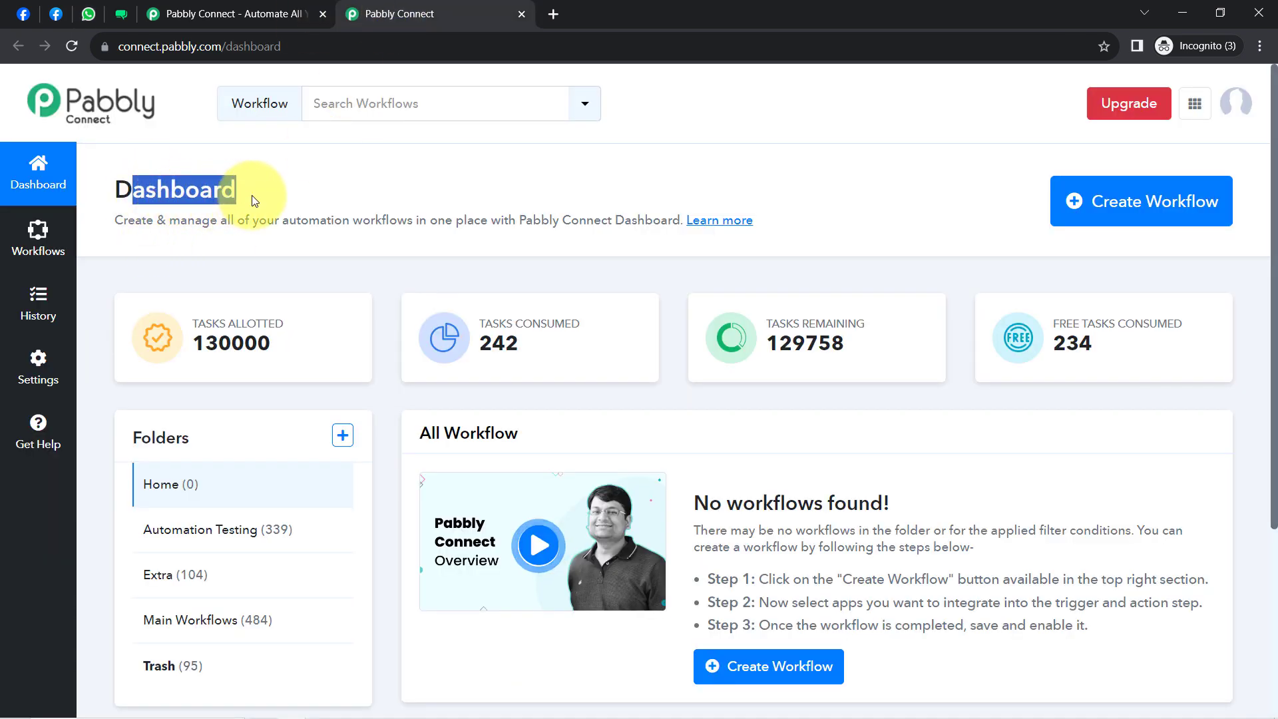
pyautogui.click(53, 17)
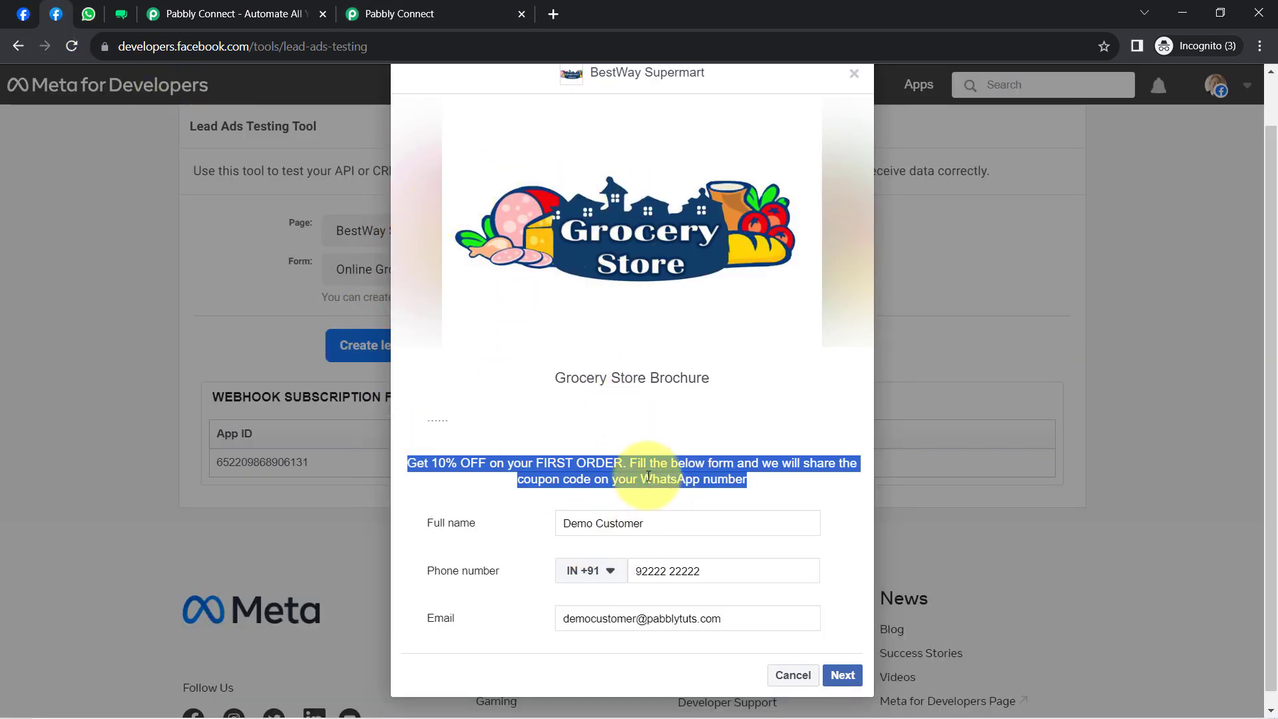
pyautogui.click(126, 14)
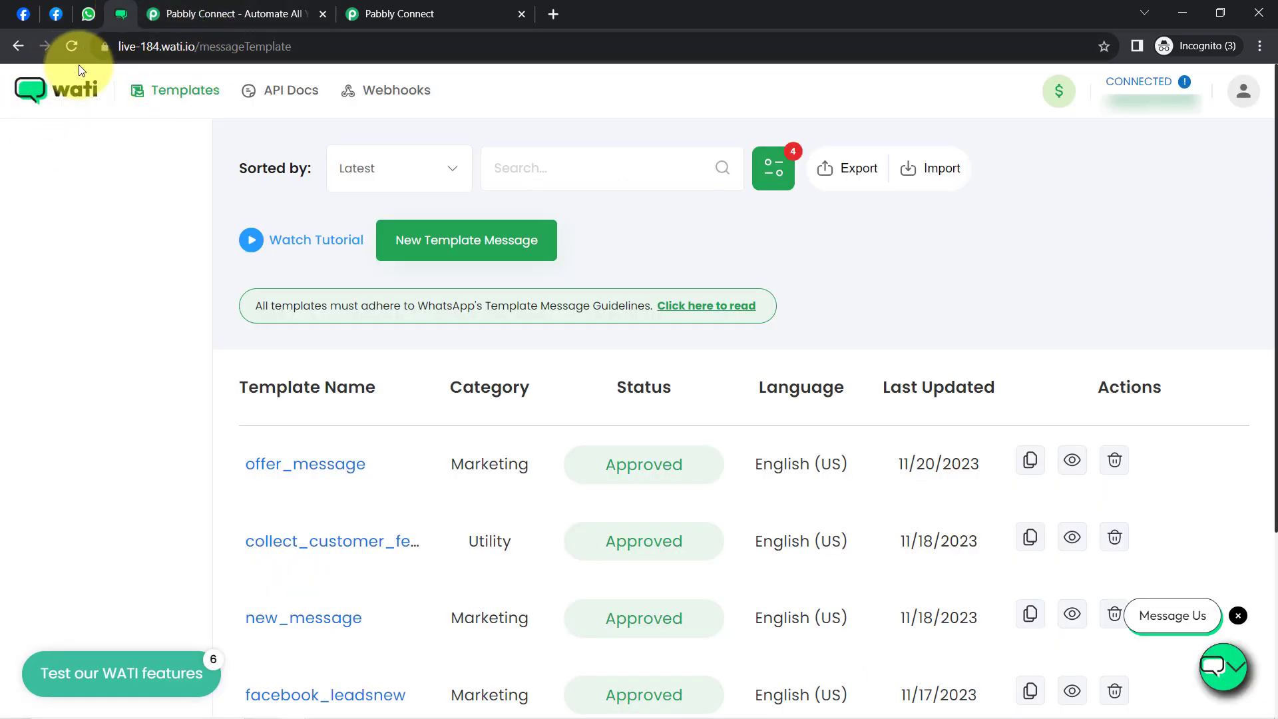
pyautogui.moveTo(135, 46); pyautogui.dragTo(304, 45)
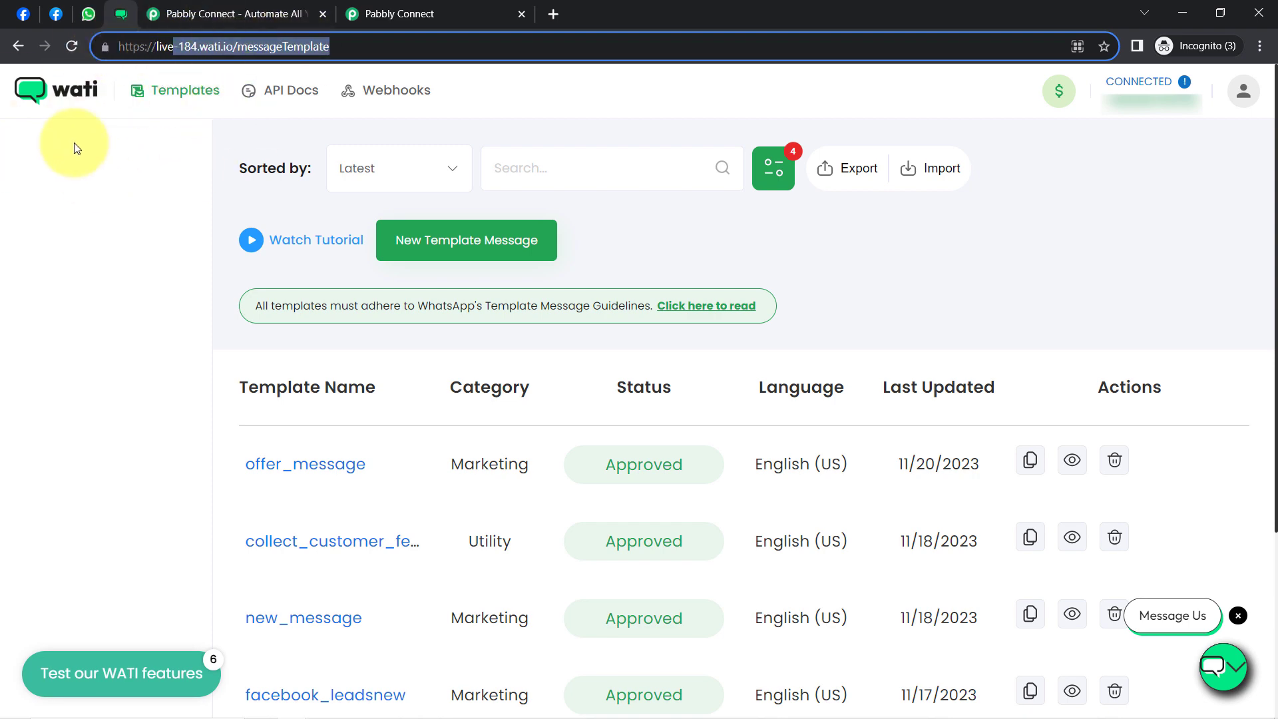
# - Create a Pabbly Connect workflow named "Send Automated WhatsApp Message to your Grocery Business Lead" in the Main Workflows folder
pyautogui.click(408, 8)
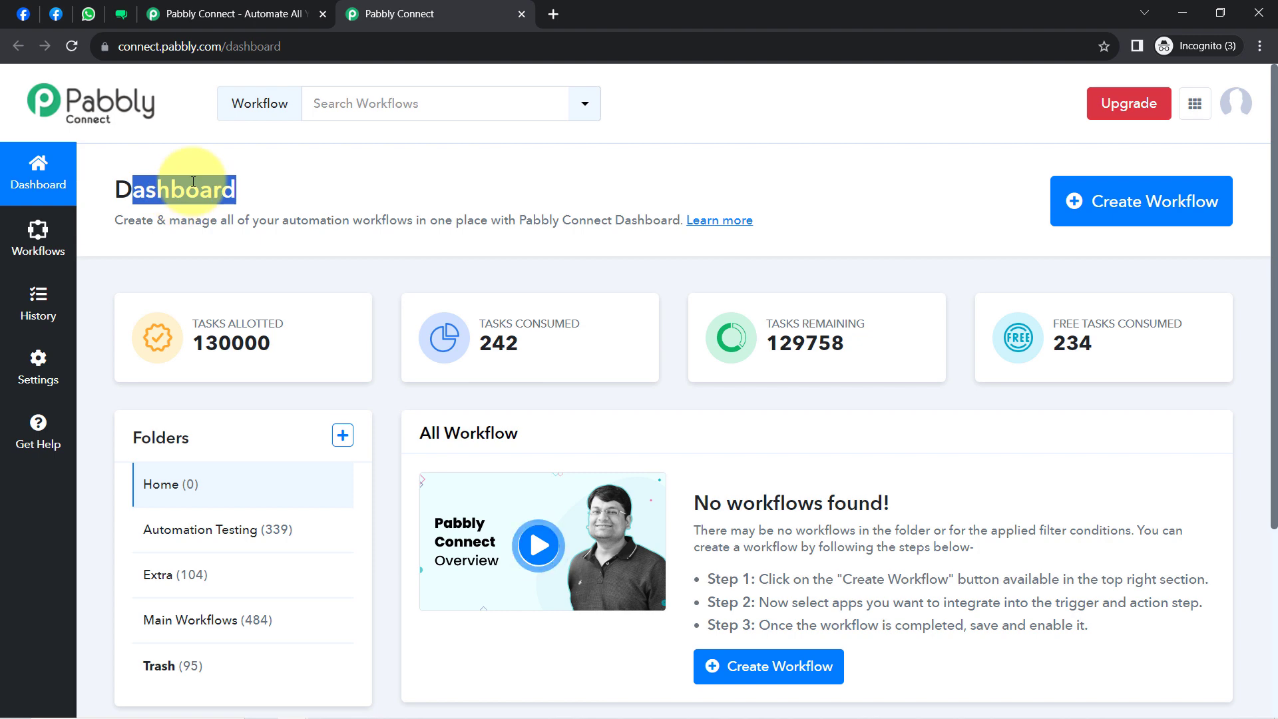
pyautogui.click(1108, 203)
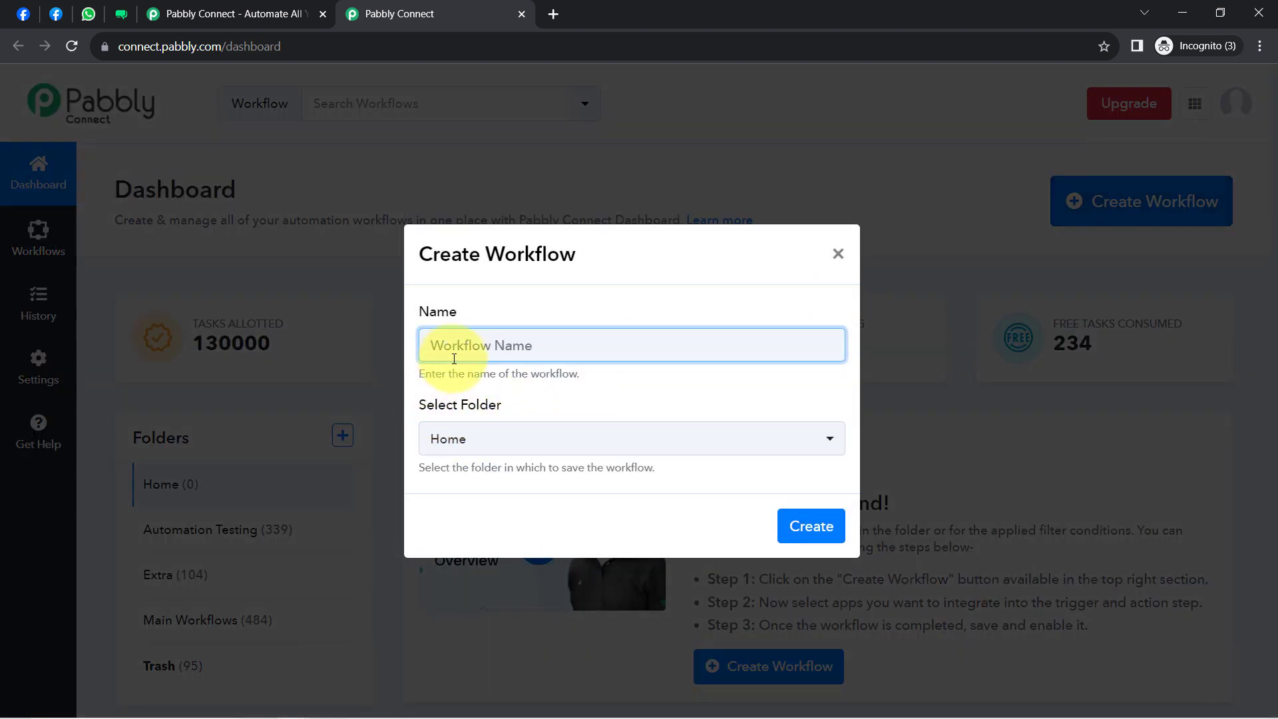
pyautogui.write('Send Automated WhatsApp Message to your Grocery Business Lead')
pyautogui.moveTo(542, 345); pyautogui.dragTo(468, 351)
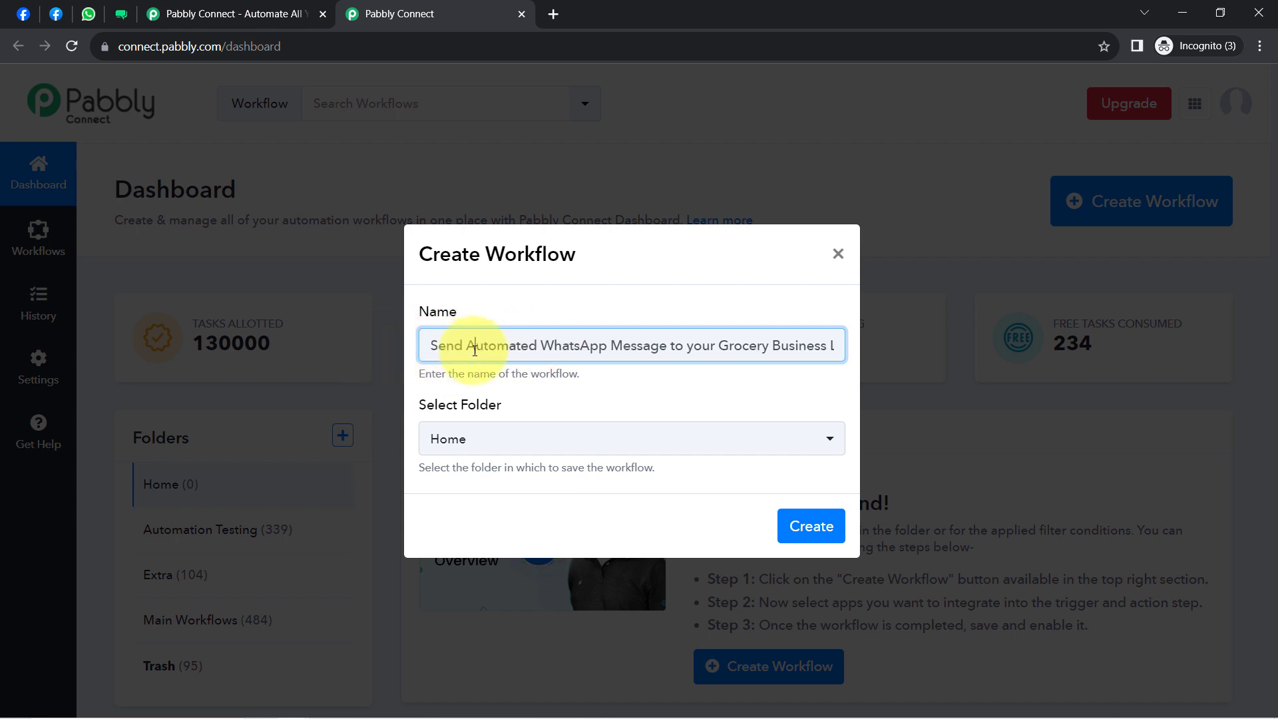
pyautogui.moveTo(458, 349); pyautogui.dragTo(870, 348)
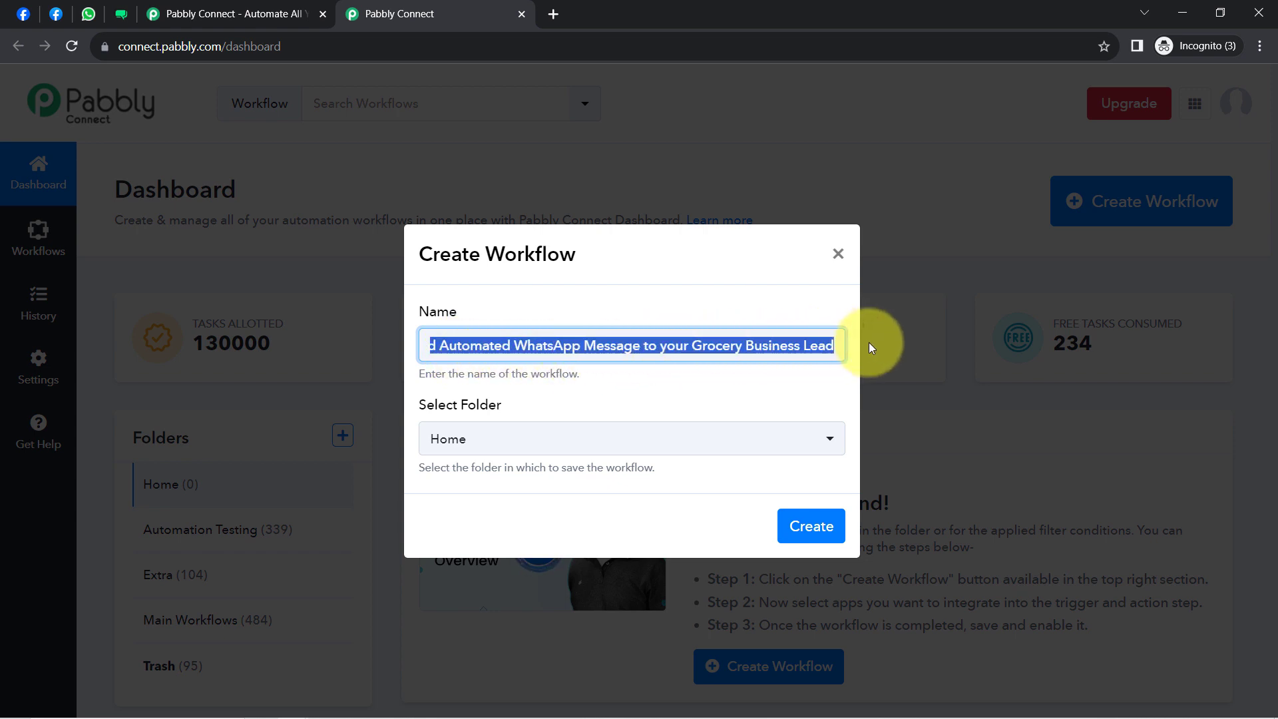
pyautogui.click(818, 345)
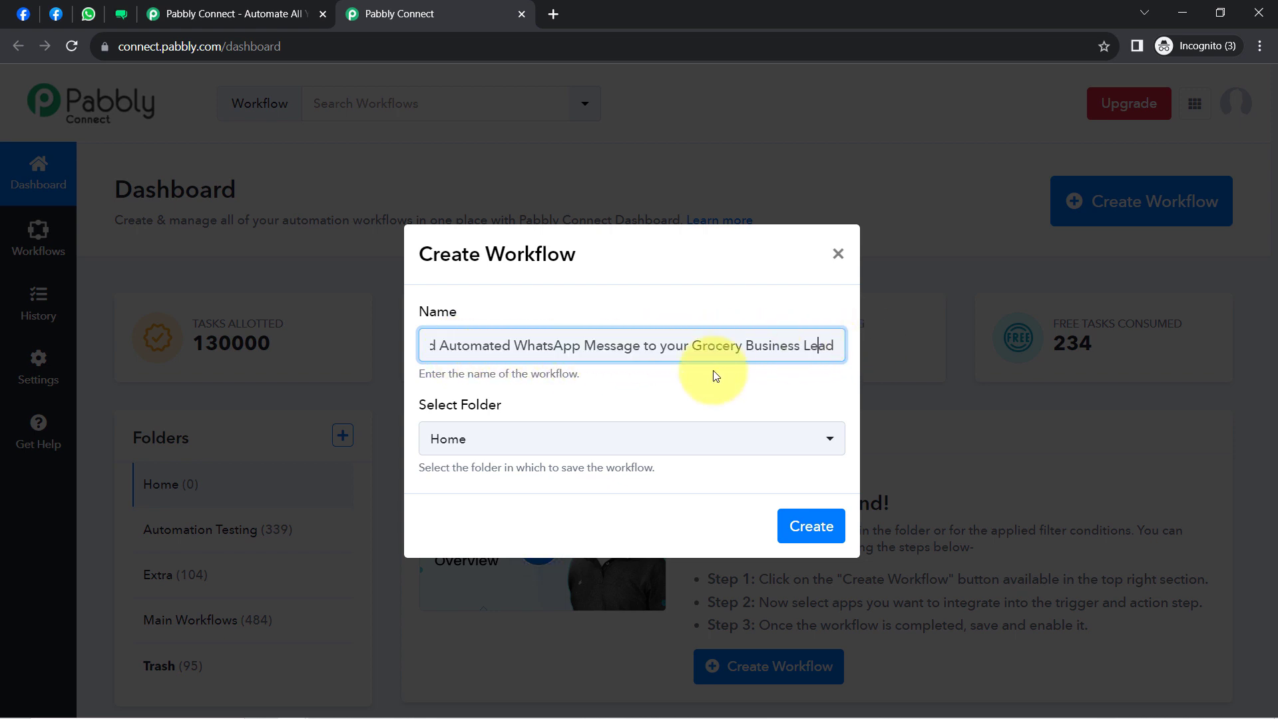
pyautogui.click(478, 439)
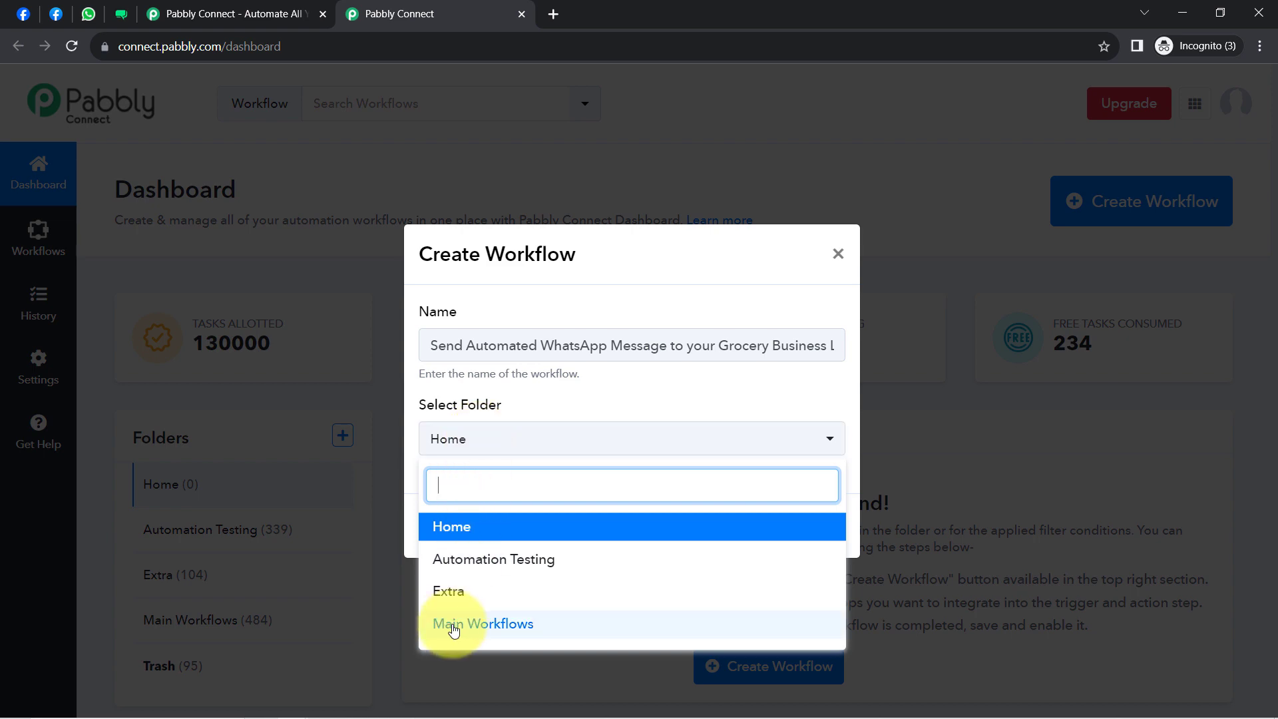
pyautogui.click(479, 624)
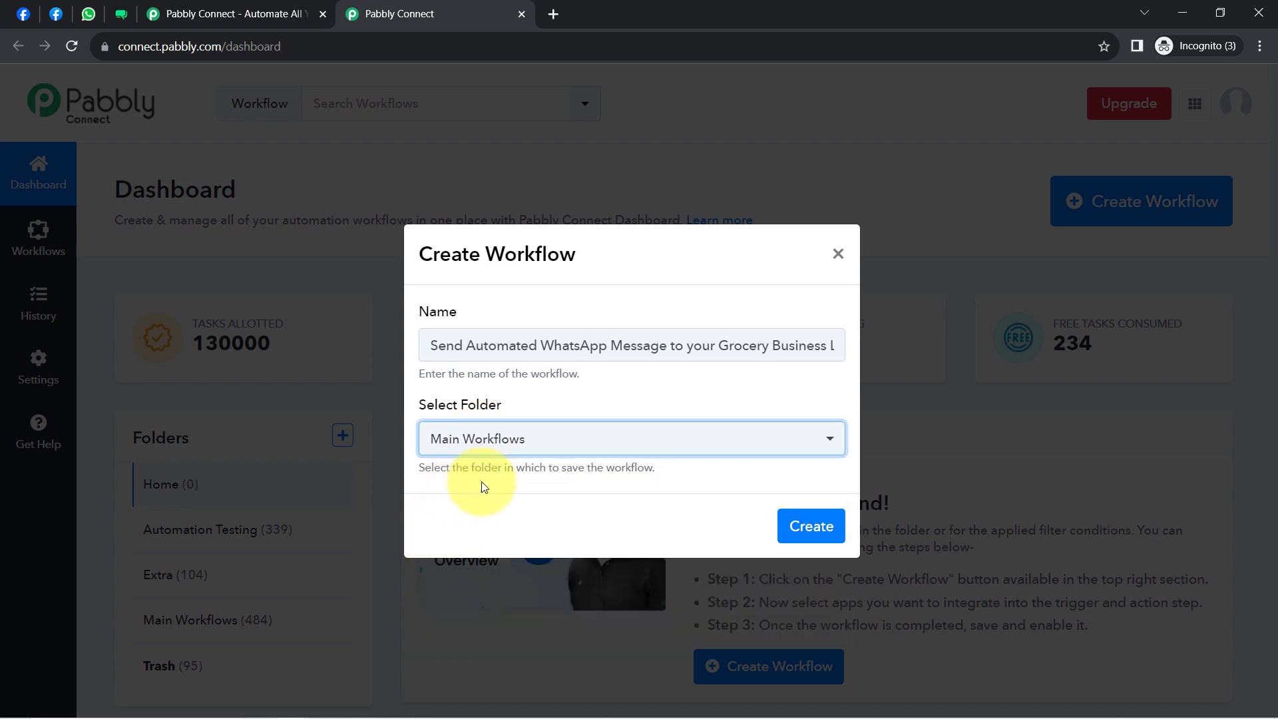
pyautogui.click(809, 527)
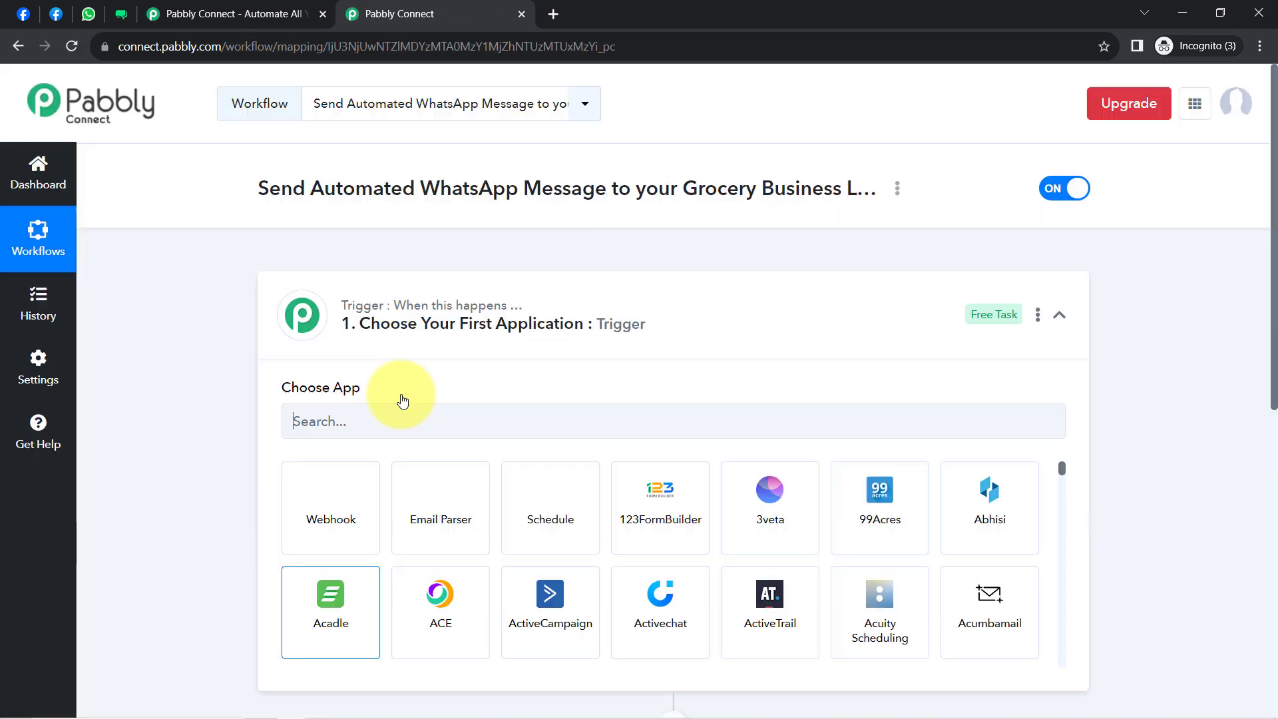
# - Review the workflow's name and collapsed trigger and action steps, and revisit the Facebook lead form and WhatsApp Web
pyautogui.click(410, 314)
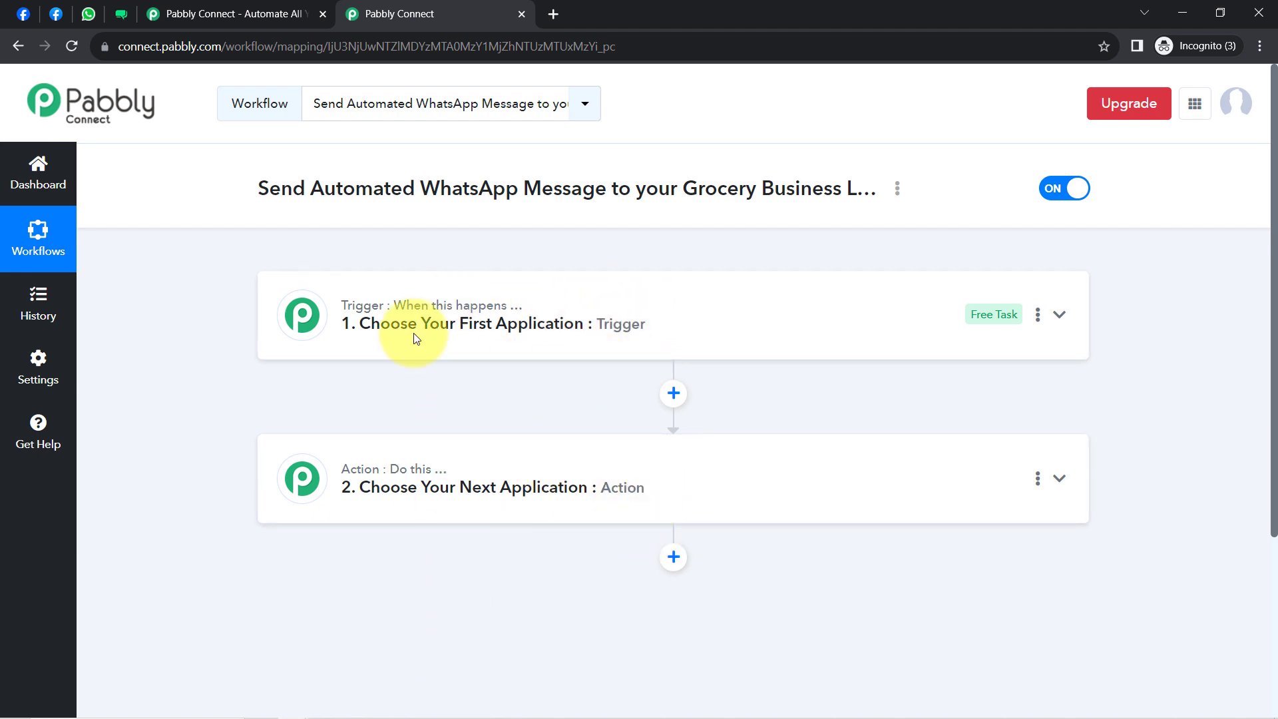
pyautogui.moveTo(293, 188); pyautogui.dragTo(818, 188)
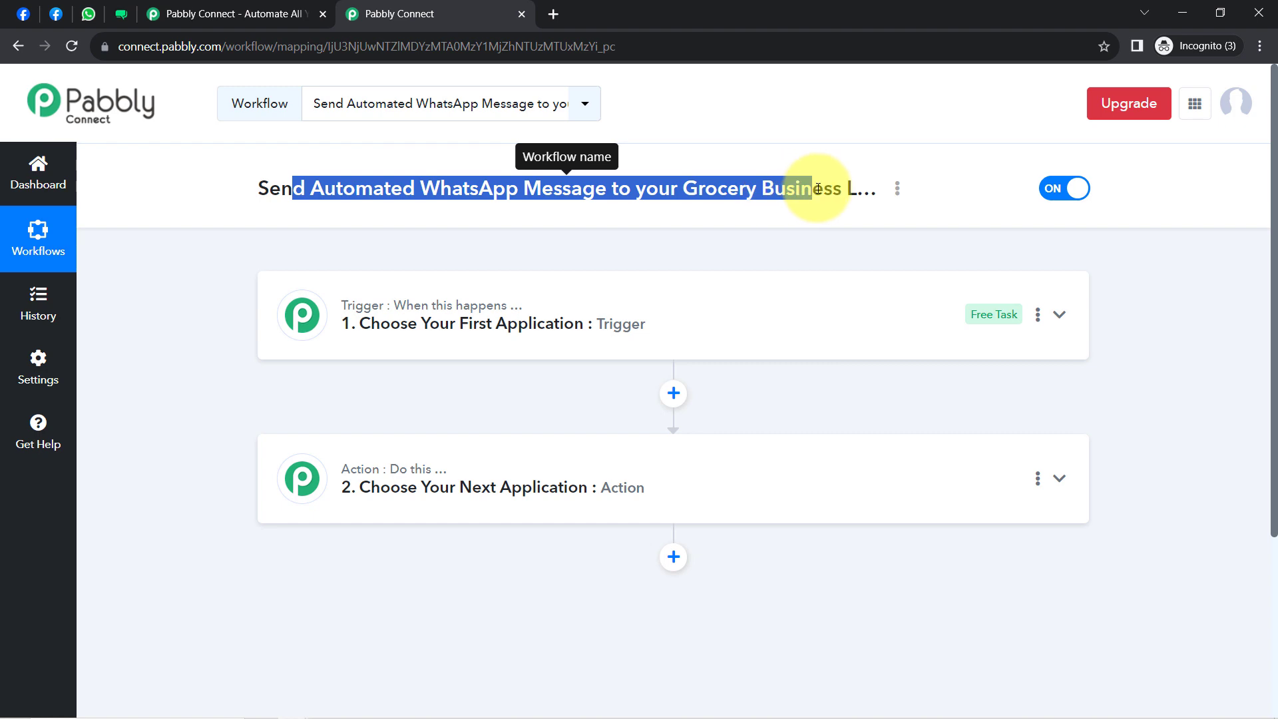
pyautogui.click(56, 13)
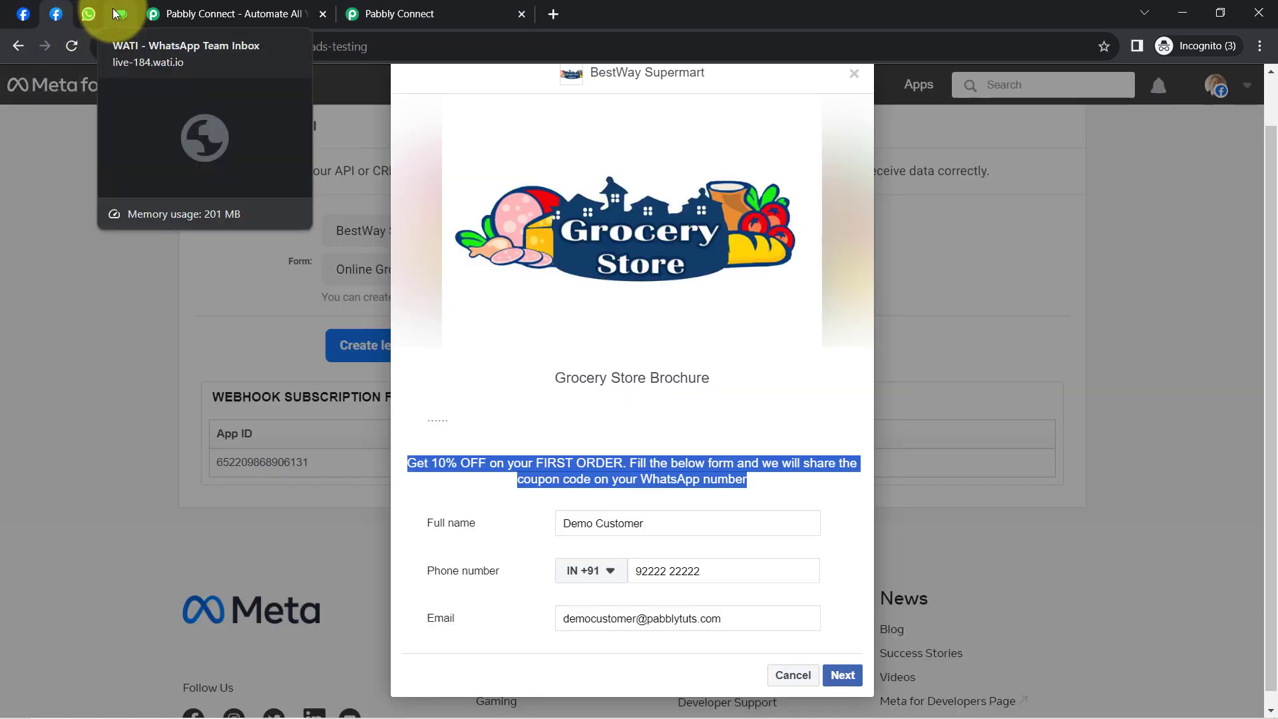
pyautogui.click(89, 13)
pyautogui.click(374, 8)
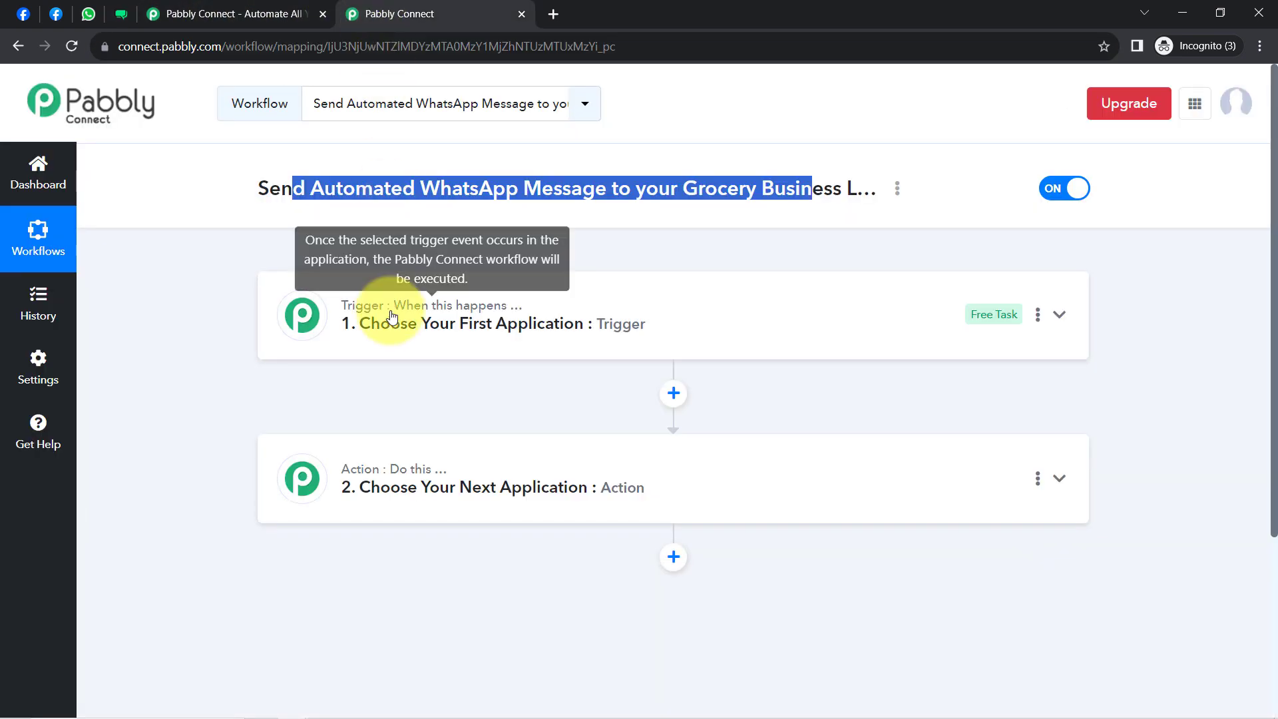
# - Choose Facebook Lead Ads as the workflow's trigger application
pyautogui.click(377, 324)
pyautogui.click(314, 426)
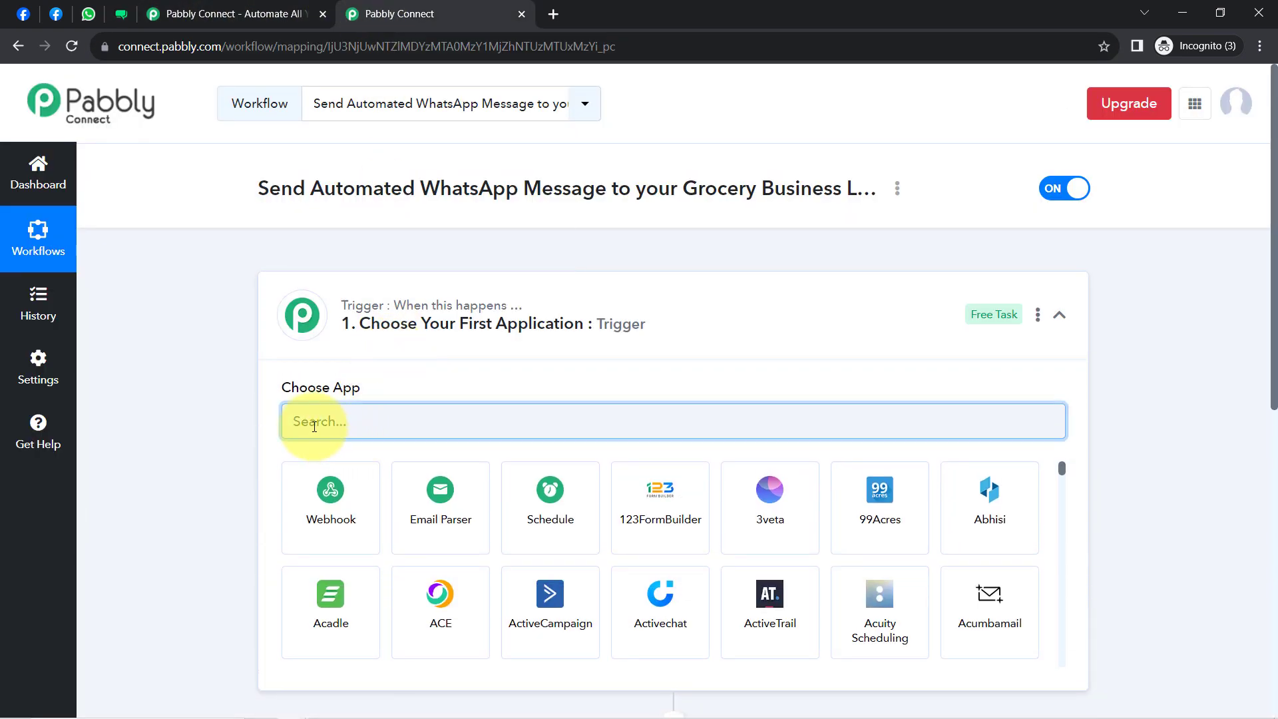
pyautogui.write('facebp')
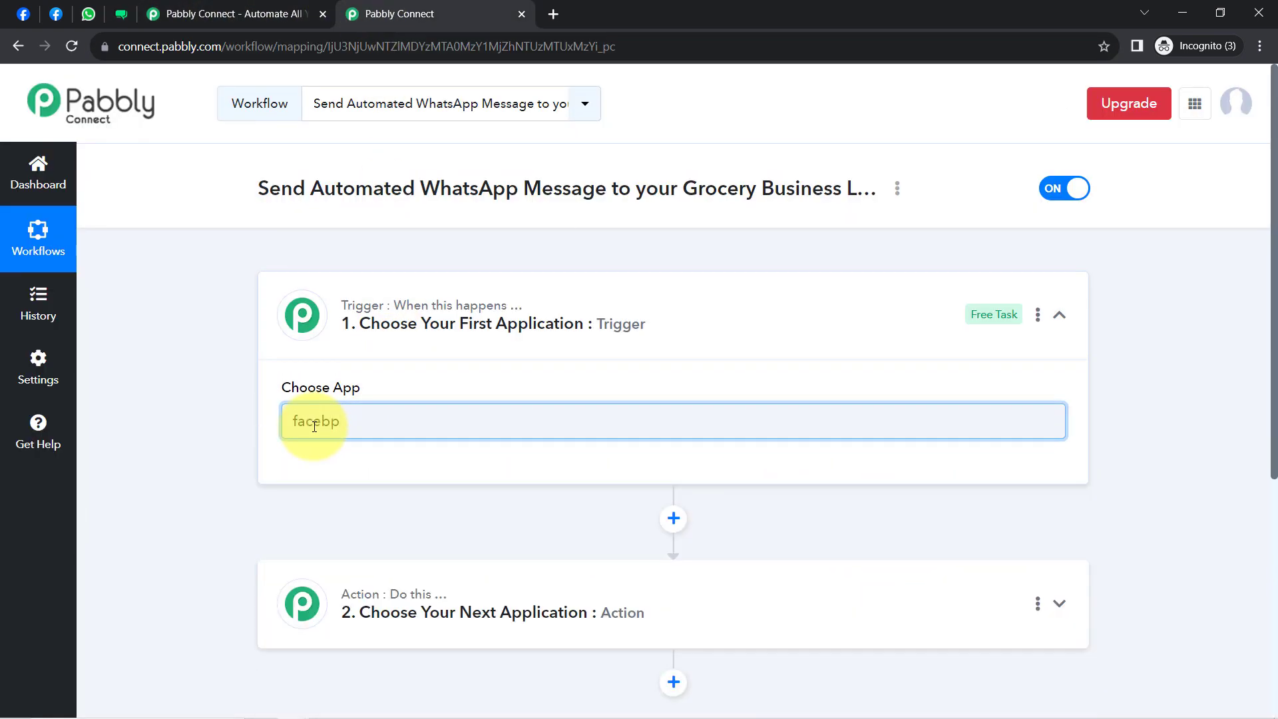
pyautogui.press('BackSpace')
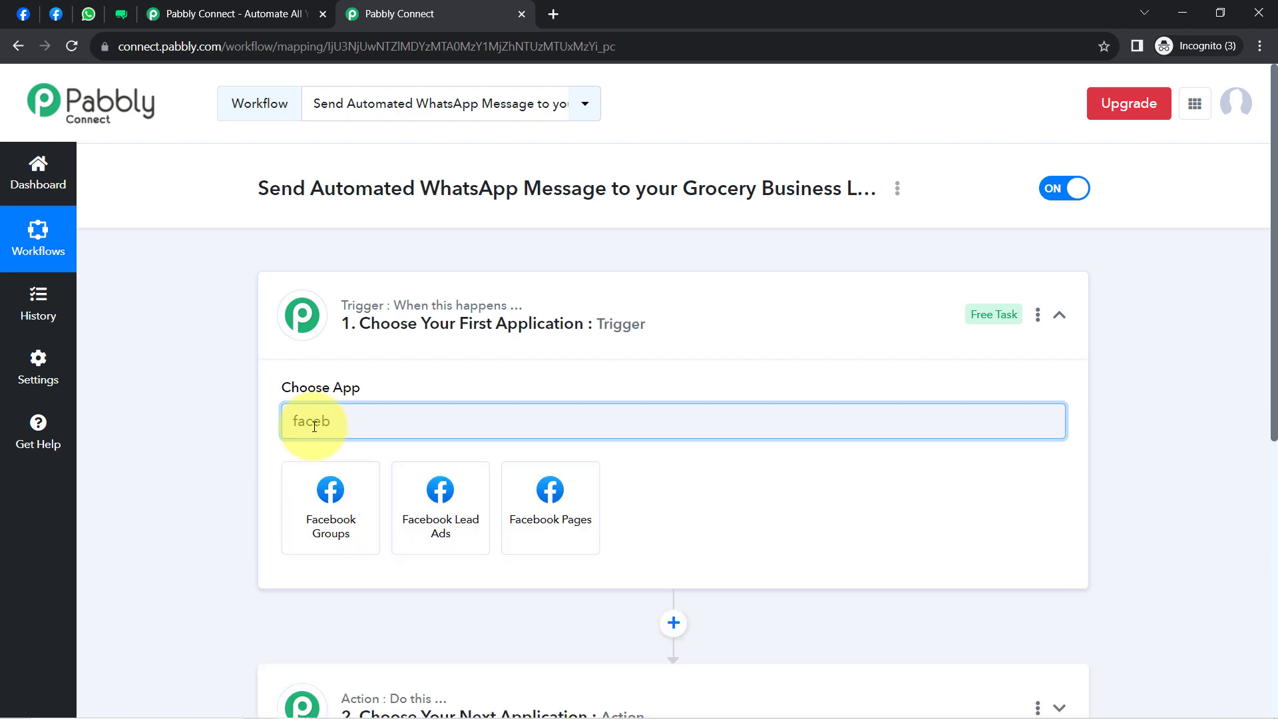
pyautogui.click(450, 512)
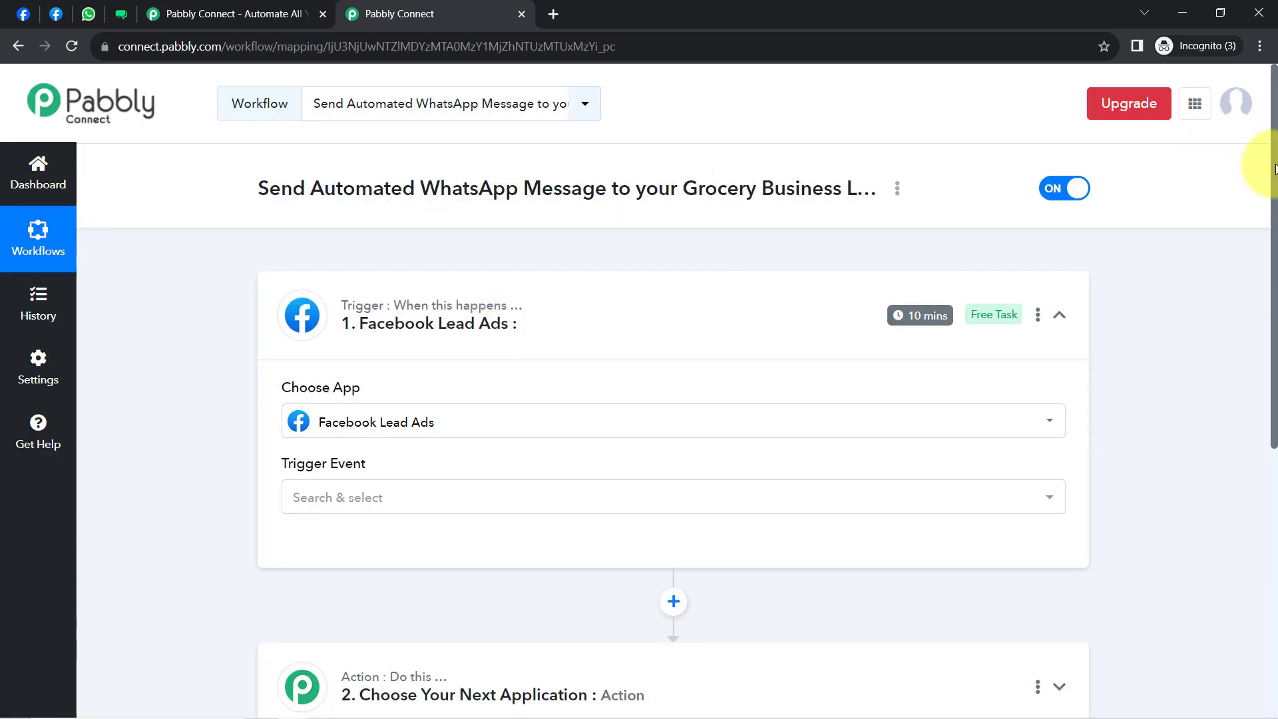
# - Expand the workflow's action step and search its app list for WATI
pyautogui.moveTo(1275, 167); pyautogui.dragTo(1275, 490)
pyautogui.click(457, 243)
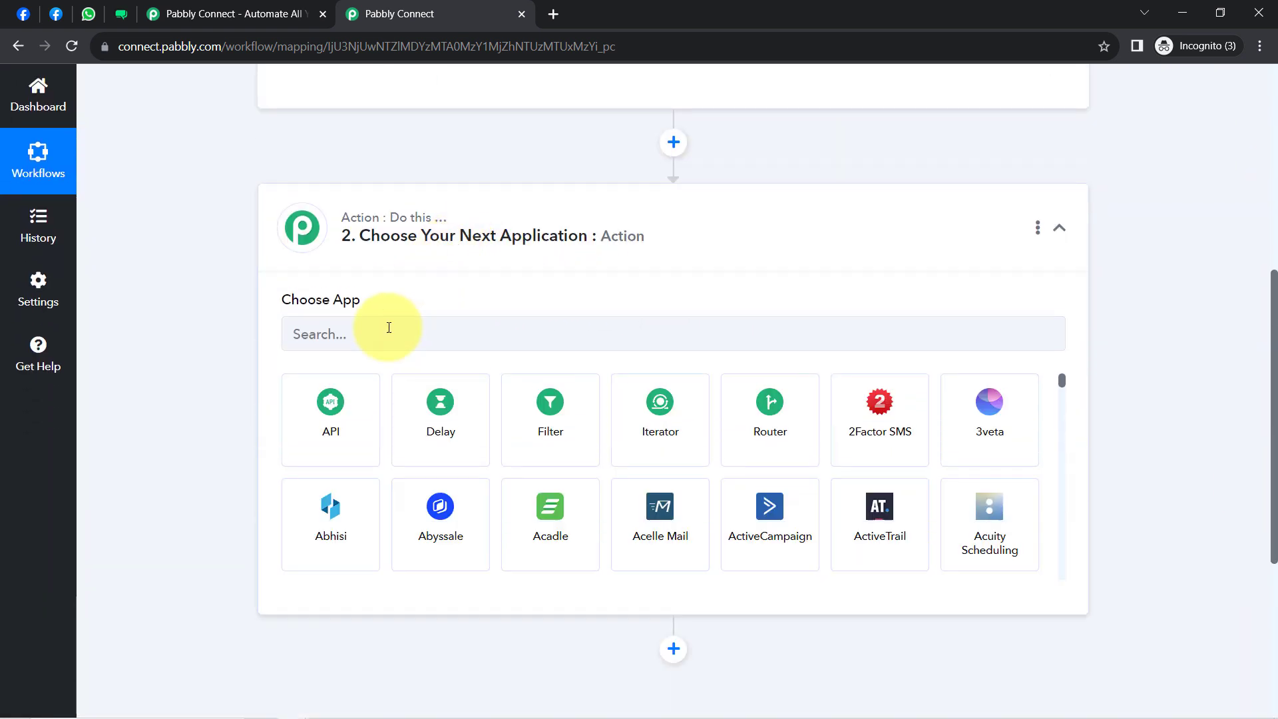
pyautogui.click(379, 331)
pyautogui.write('wait')
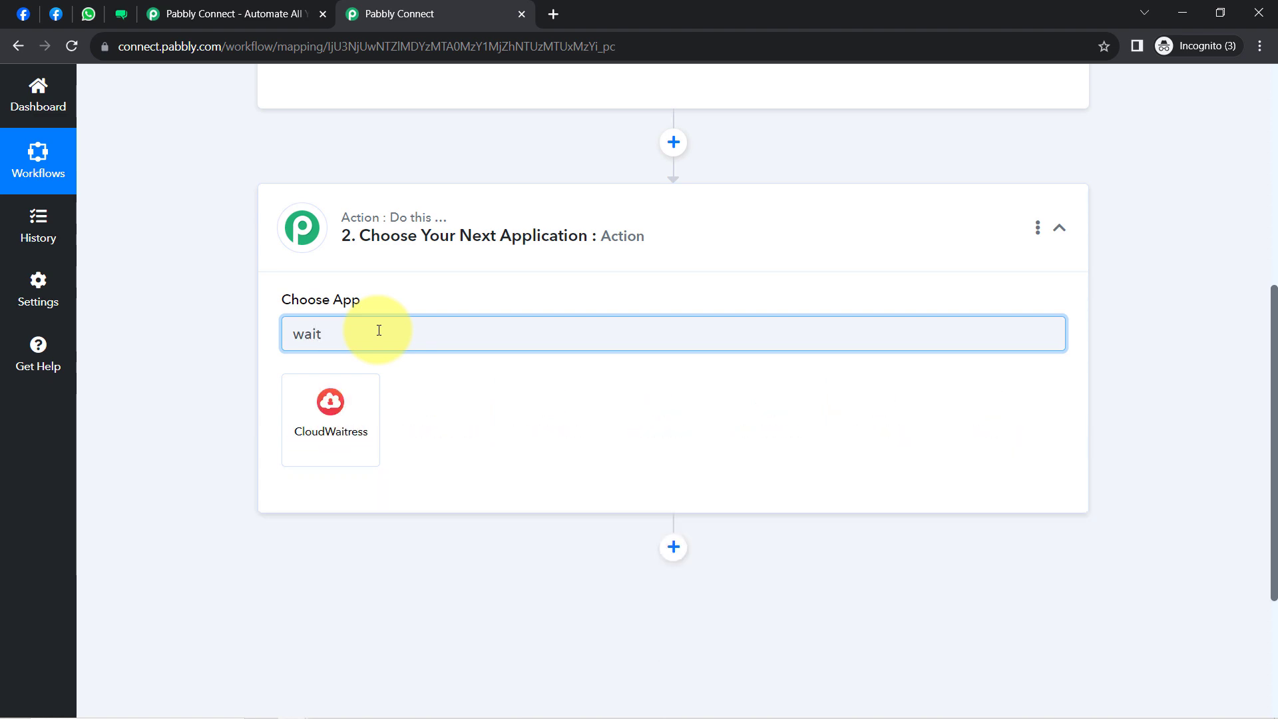
pyautogui.press('BackSpace')
pyautogui.press('BackSpace')
pyautogui.write('ti')
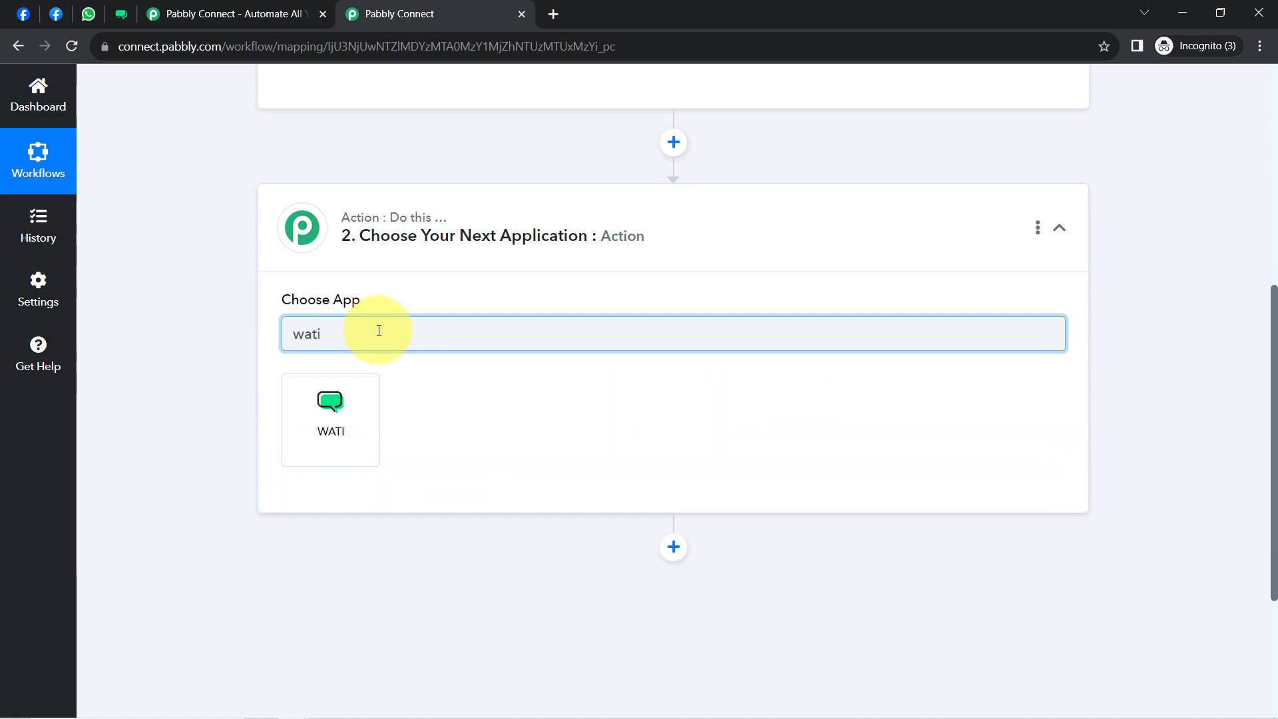
# - Search the action step's app list for the alternative WhatsApp services AiSensy and Interakt
pyautogui.press('BackSpace')
pyautogui.press('BackSpace')
pyautogui.write('aise')
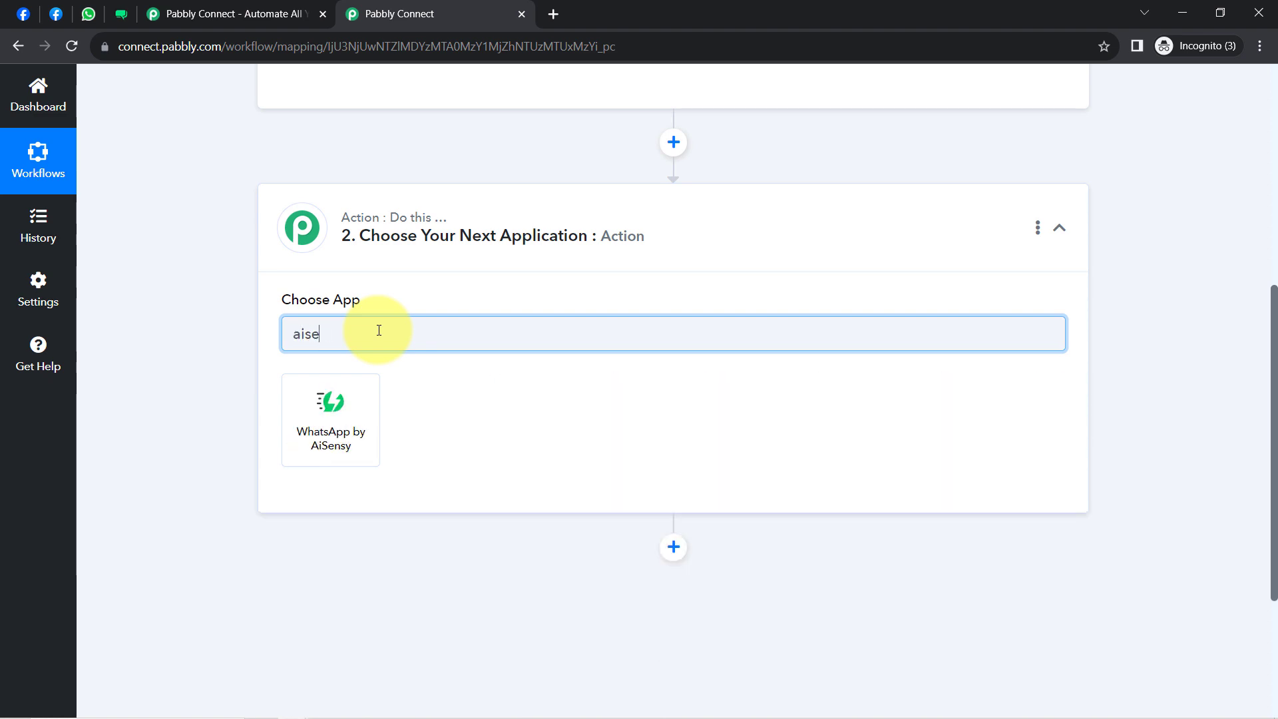
pyautogui.press('BackSpace')
pyautogui.press('BackSpace')
pyautogui.write('inter')
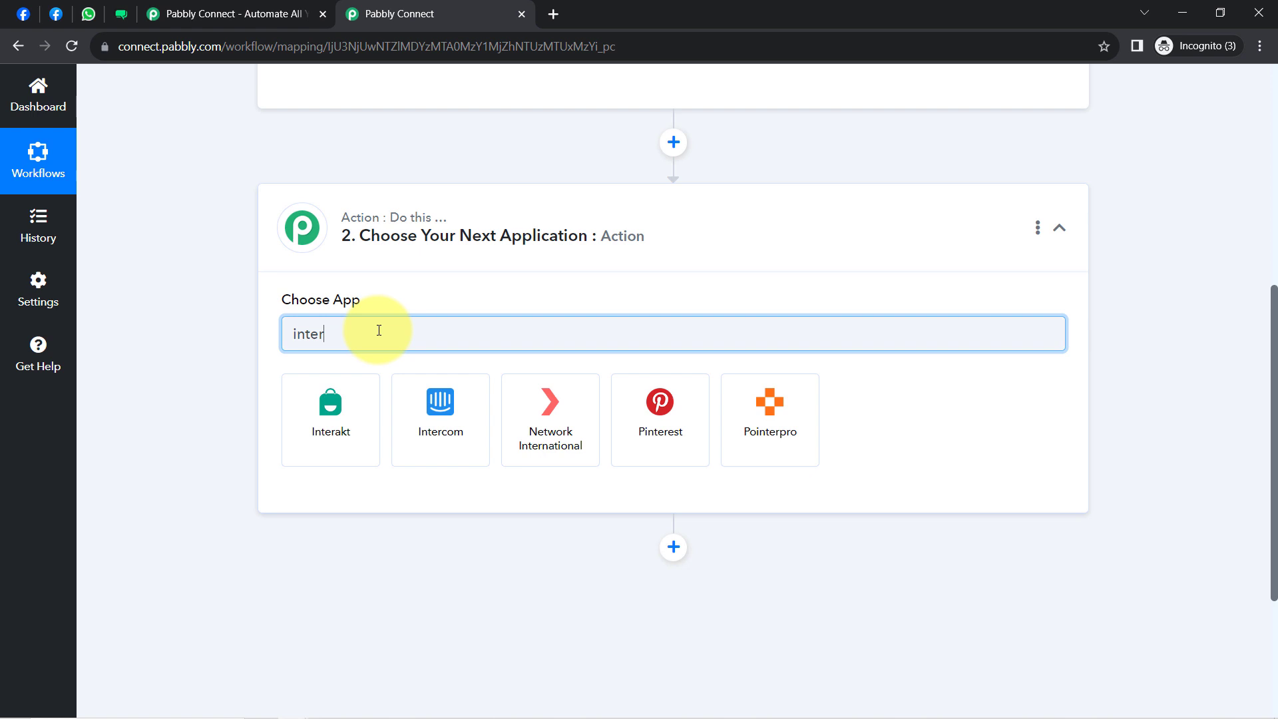
# - Choose WATI as the workflow's action application
pyautogui.press('BackSpace')
pyautogui.press('BackSpace')
pyautogui.press('BackSpace')
pyautogui.press('BackSpace')
pyautogui.press('BackSpace')
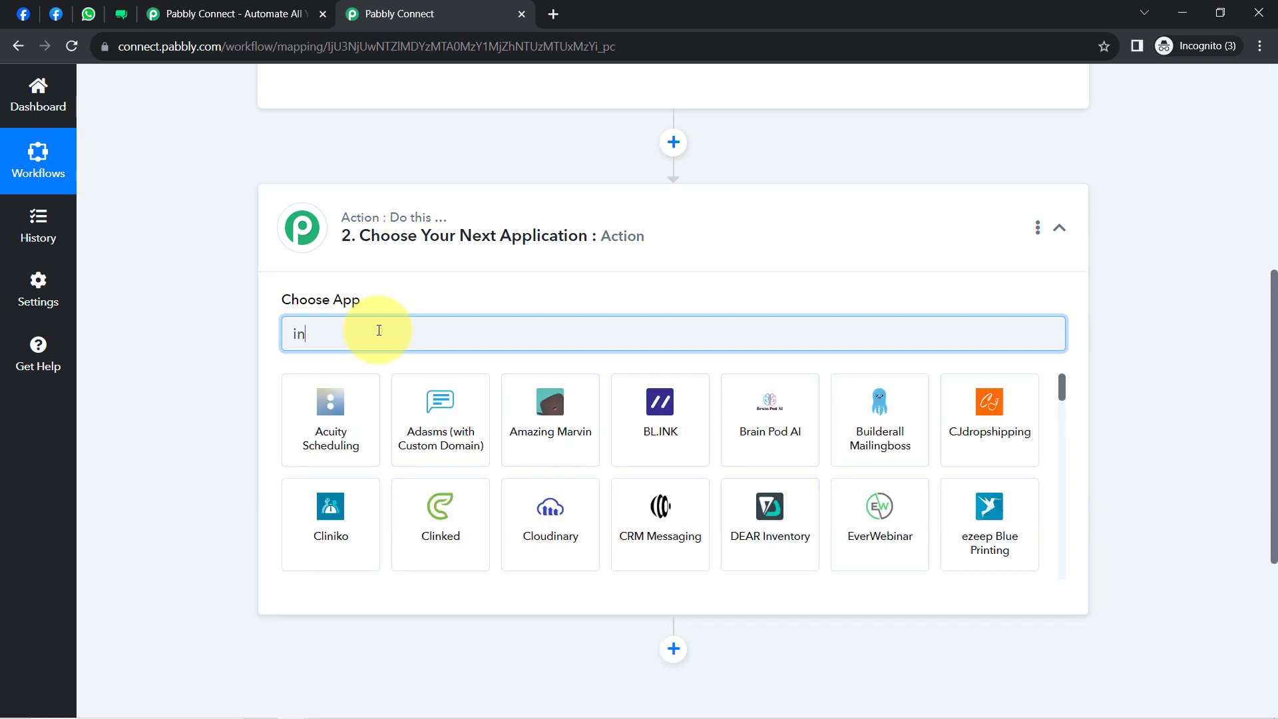
pyautogui.write('wat')
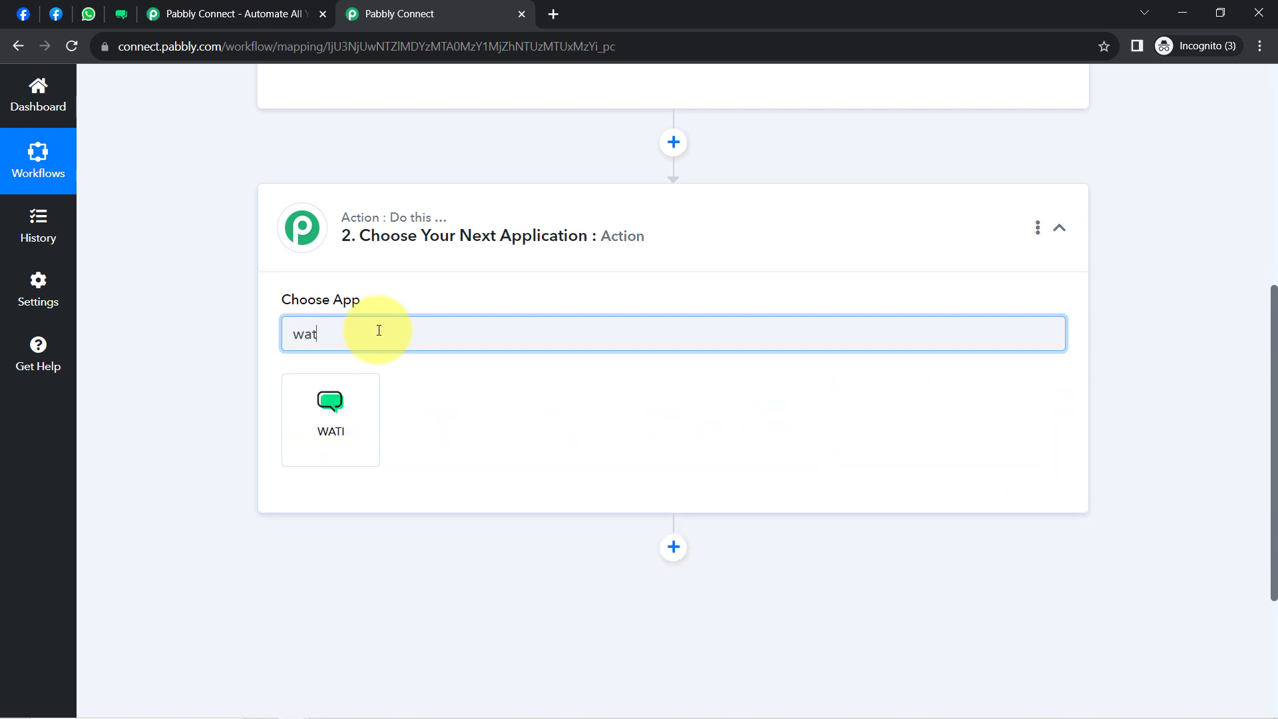
pyautogui.click(351, 406)
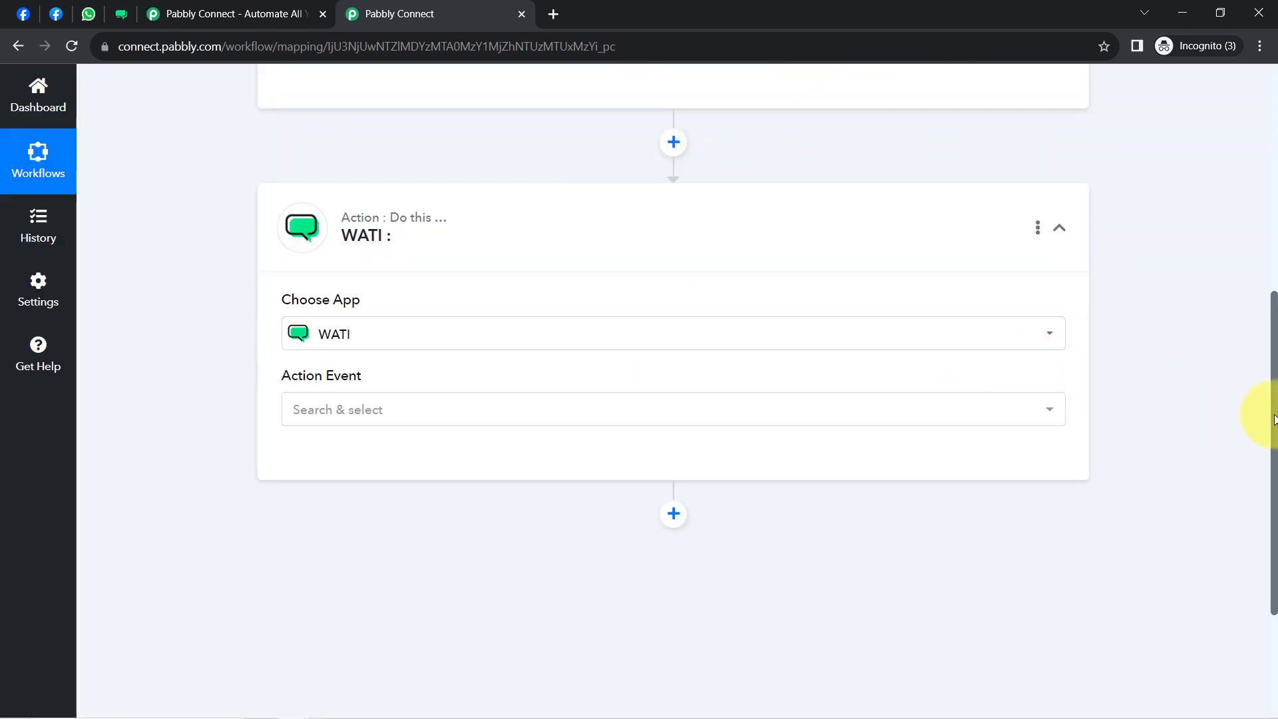
# - Collapse the Facebook Lead Ads trigger and the WATI action steps
pyautogui.moveTo(1274, 415); pyautogui.dragTo(1271, 112)
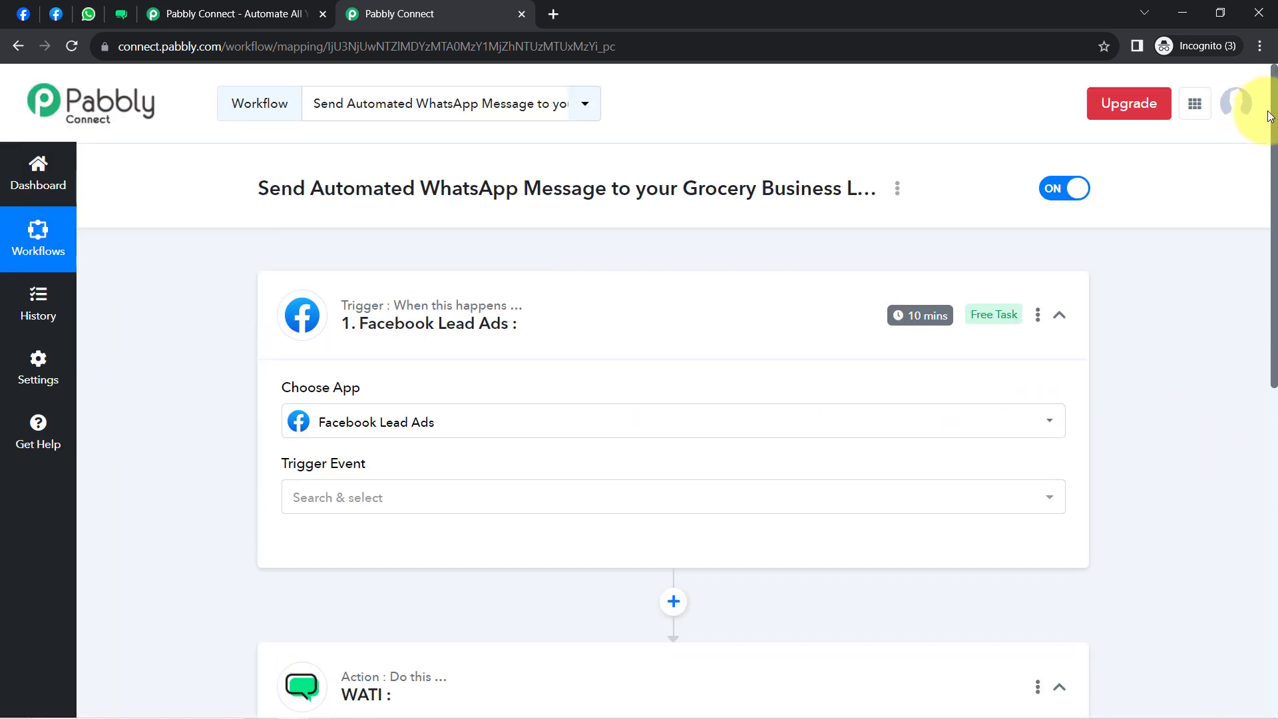
pyautogui.click(480, 299)
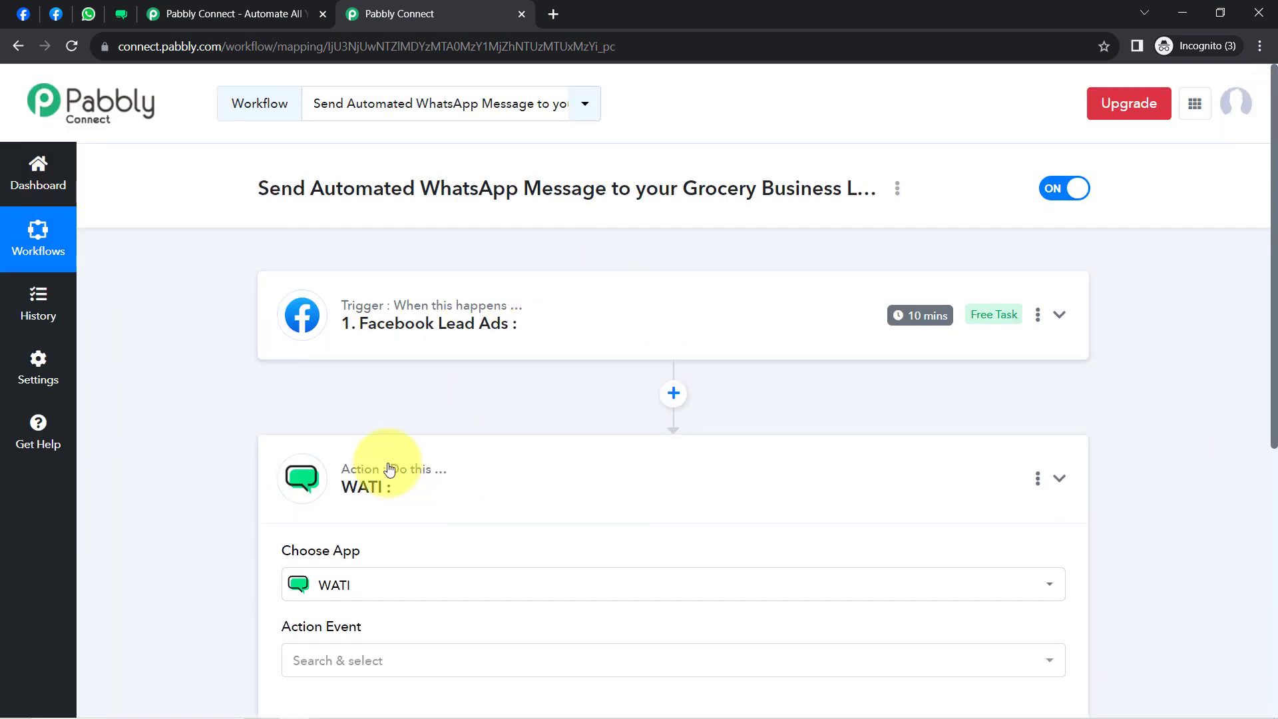
pyautogui.click(386, 461)
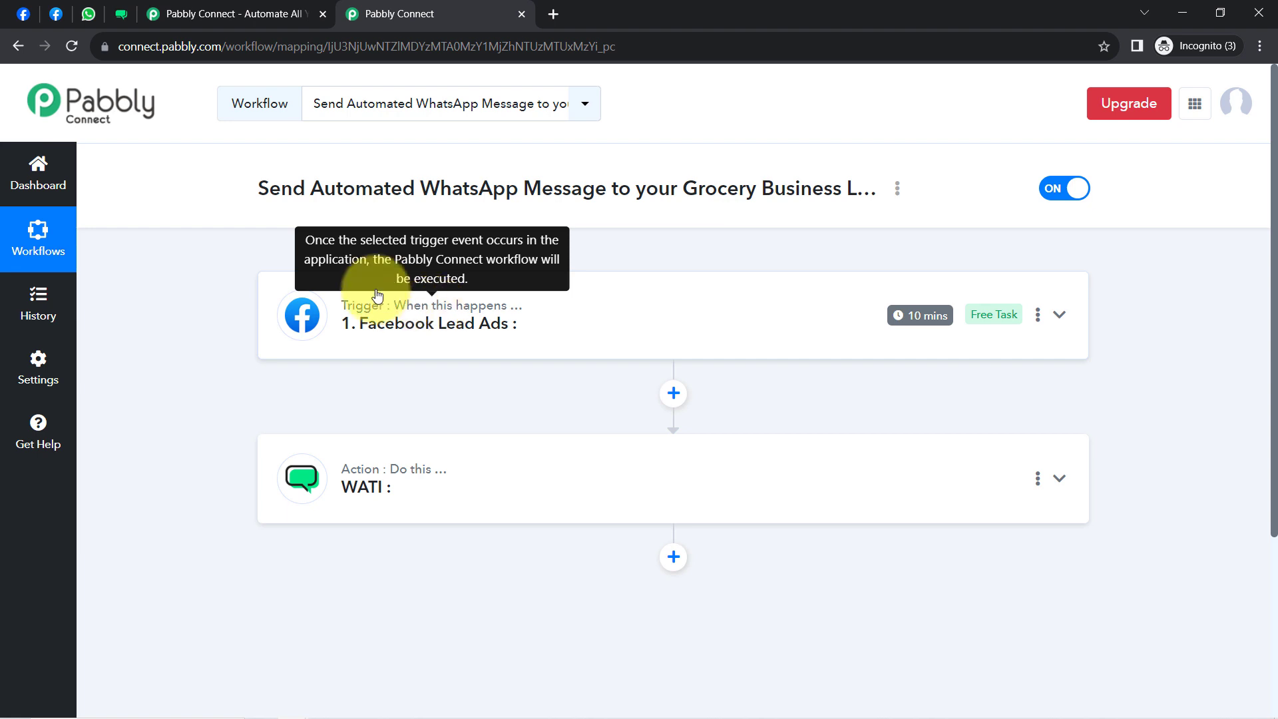
# - Set the Facebook Lead Ads trigger event to New Lead (Instant)
pyautogui.click(434, 323)
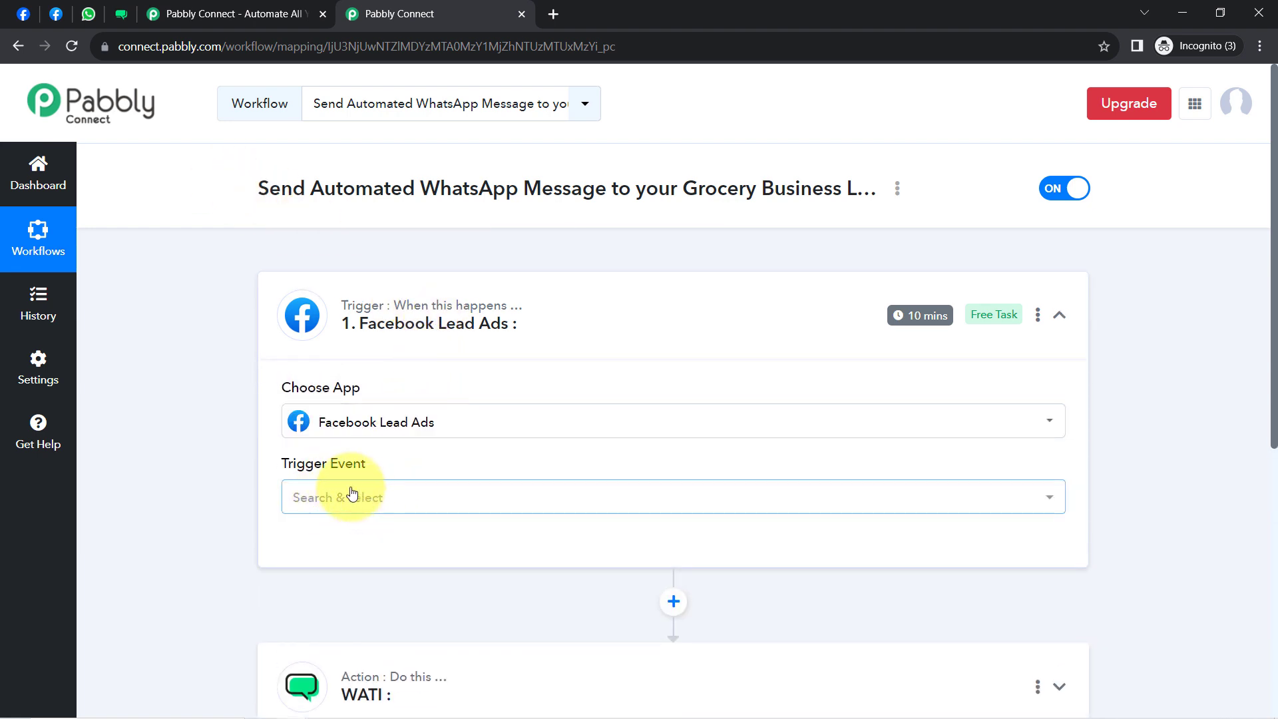
pyautogui.click(333, 496)
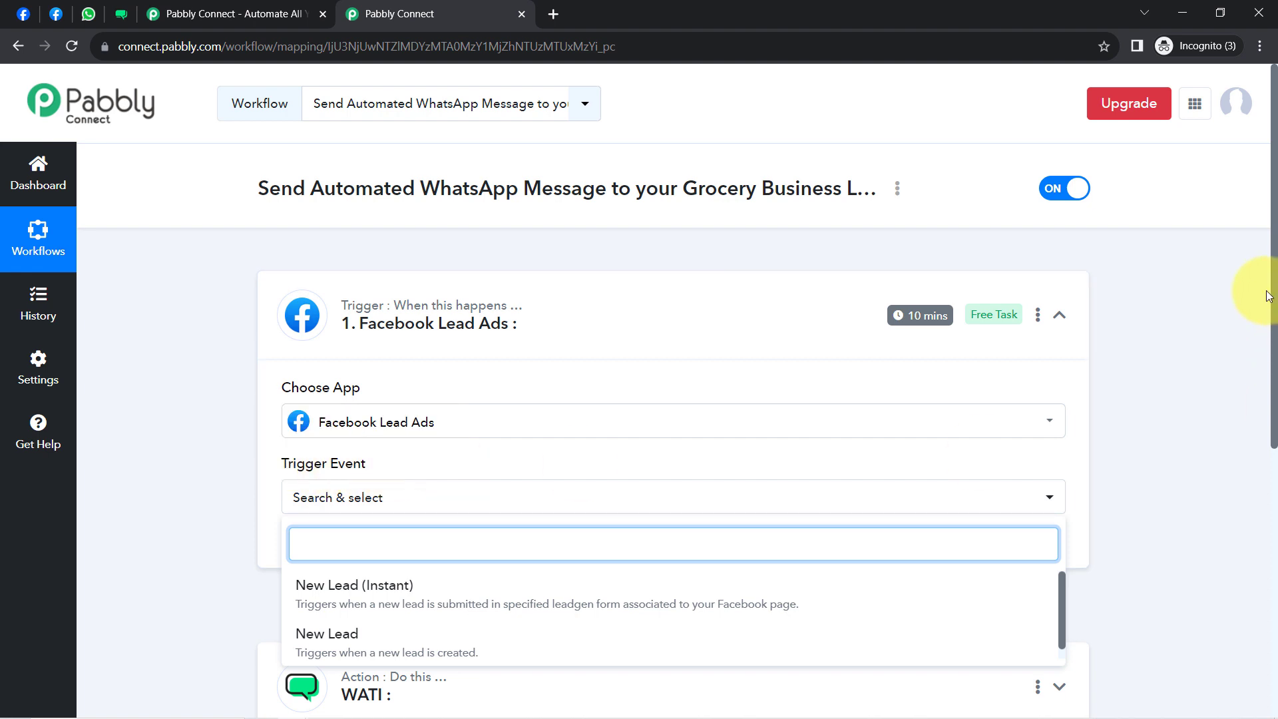
pyautogui.moveTo(1273, 296); pyautogui.dragTo(1273, 390)
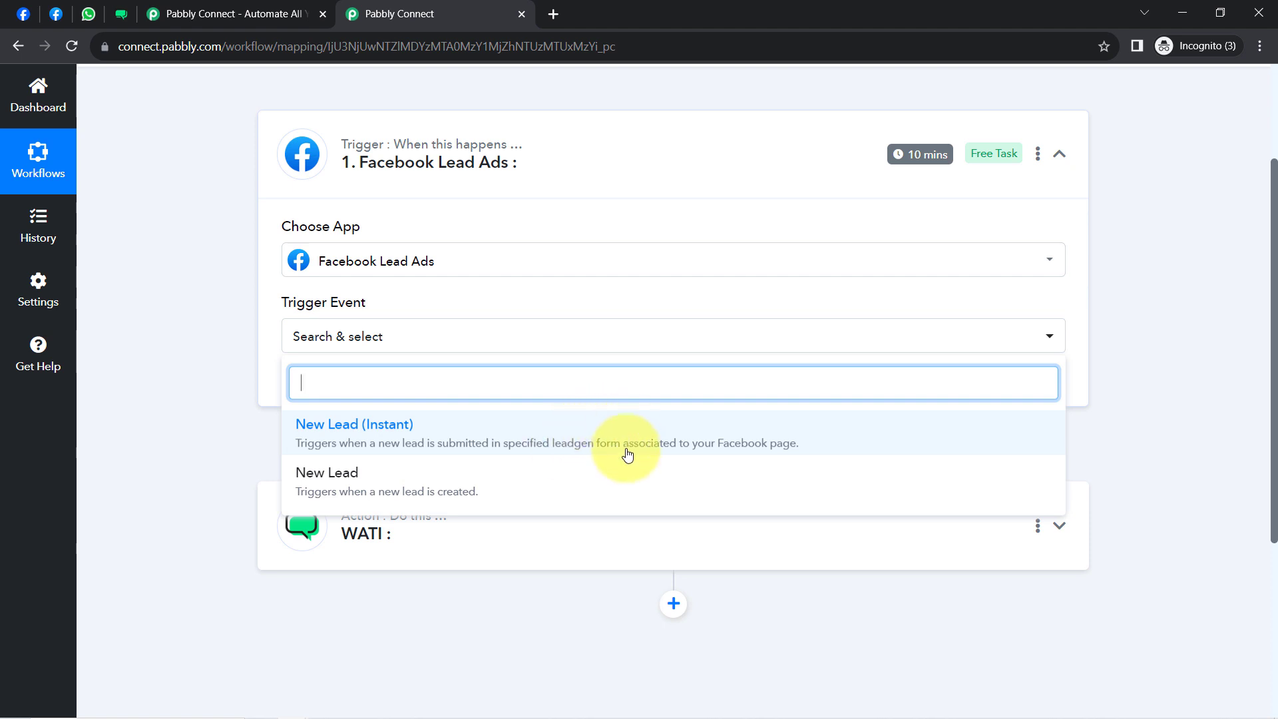
pyautogui.click(581, 438)
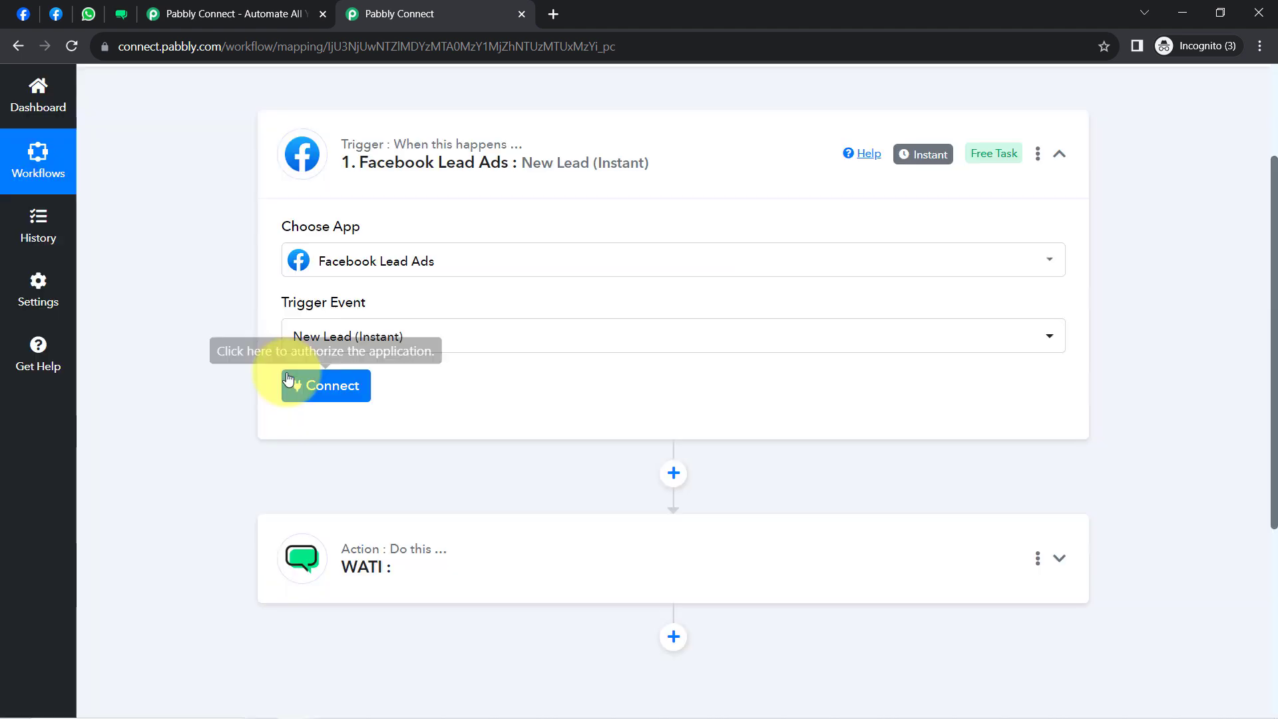
# - Connect the trigger to Facebook Lead Ads through a new connection
pyautogui.click(347, 393)
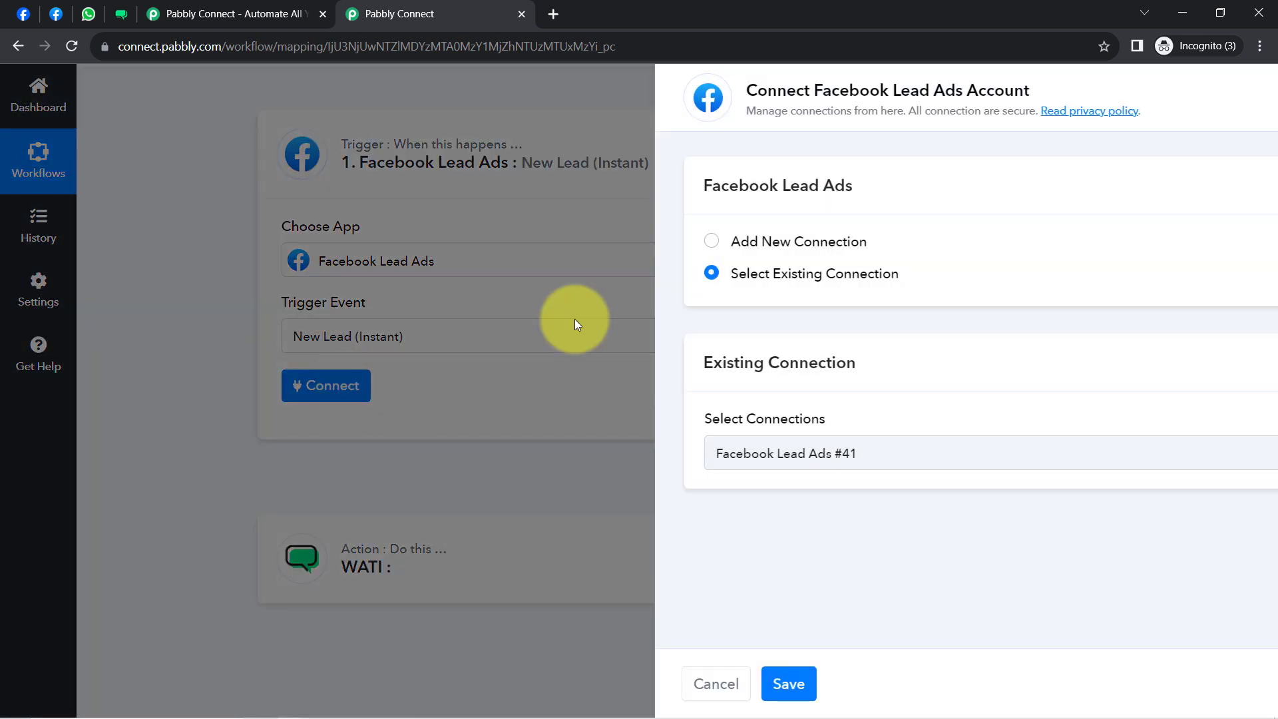
pyautogui.click(662, 241)
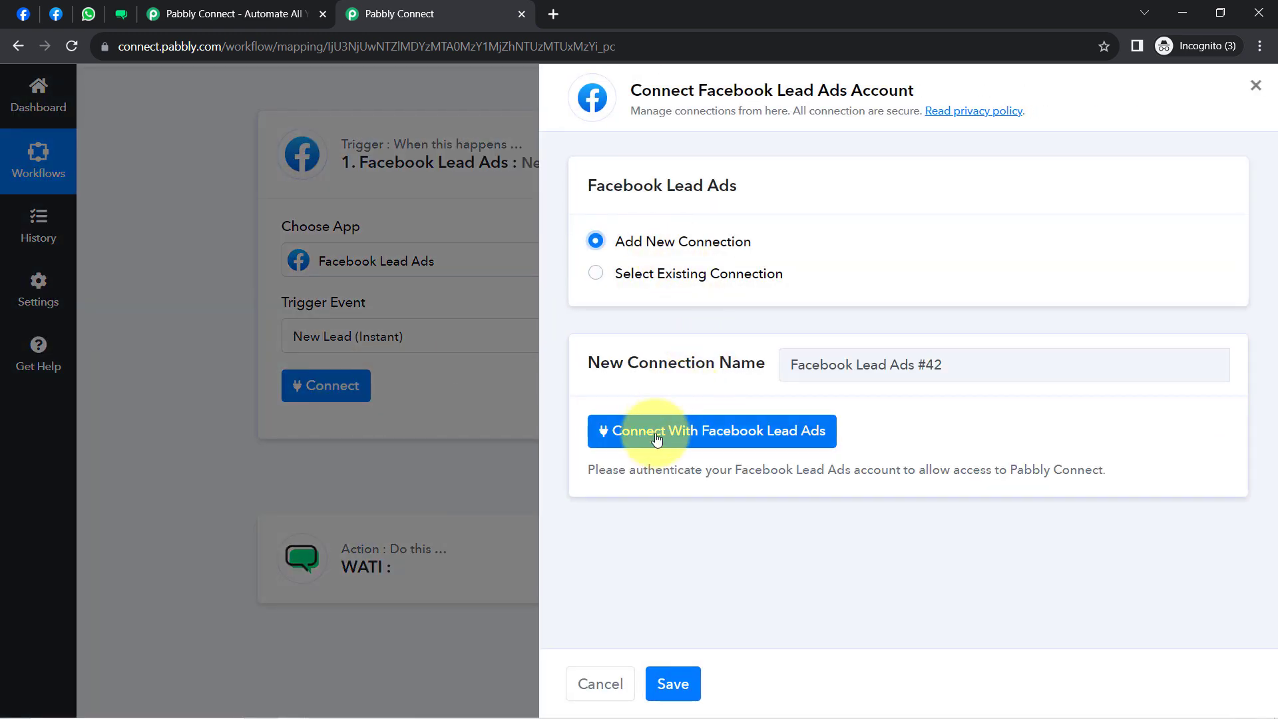
pyautogui.click(614, 429)
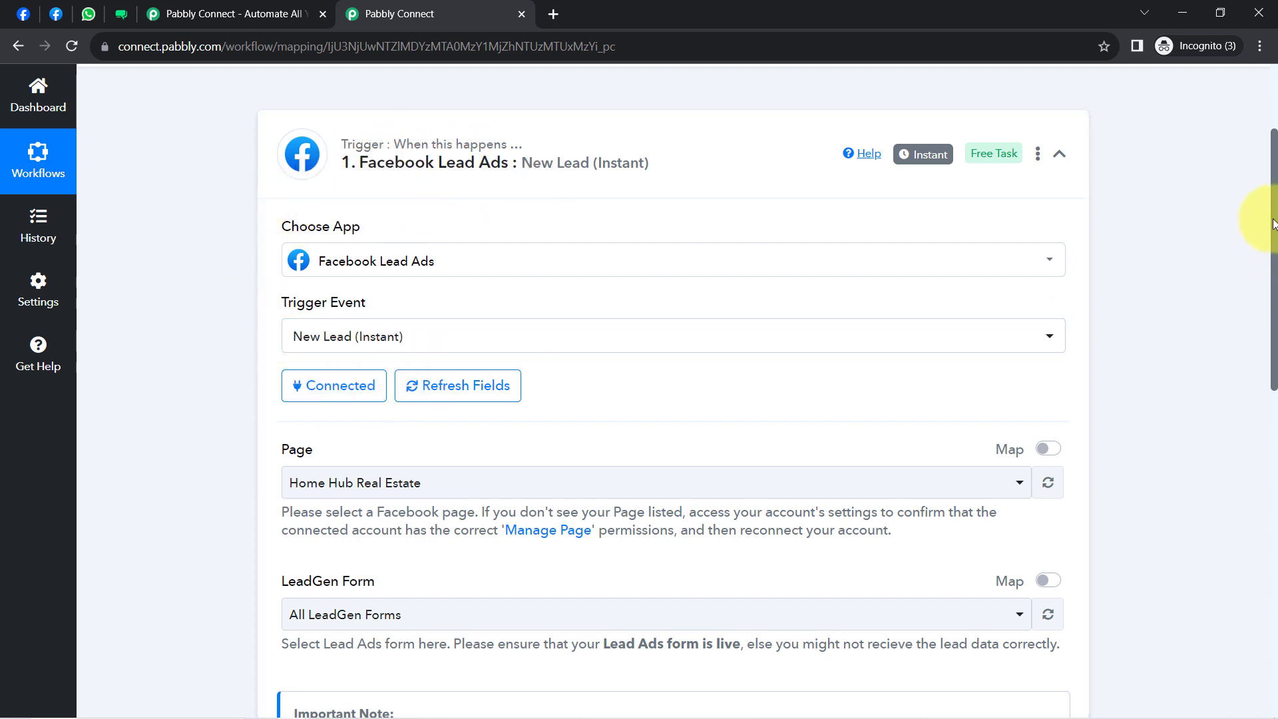
# - Check which Facebook pages the trigger's Page setting offers
pyautogui.scroll(-3, 1273, 253)
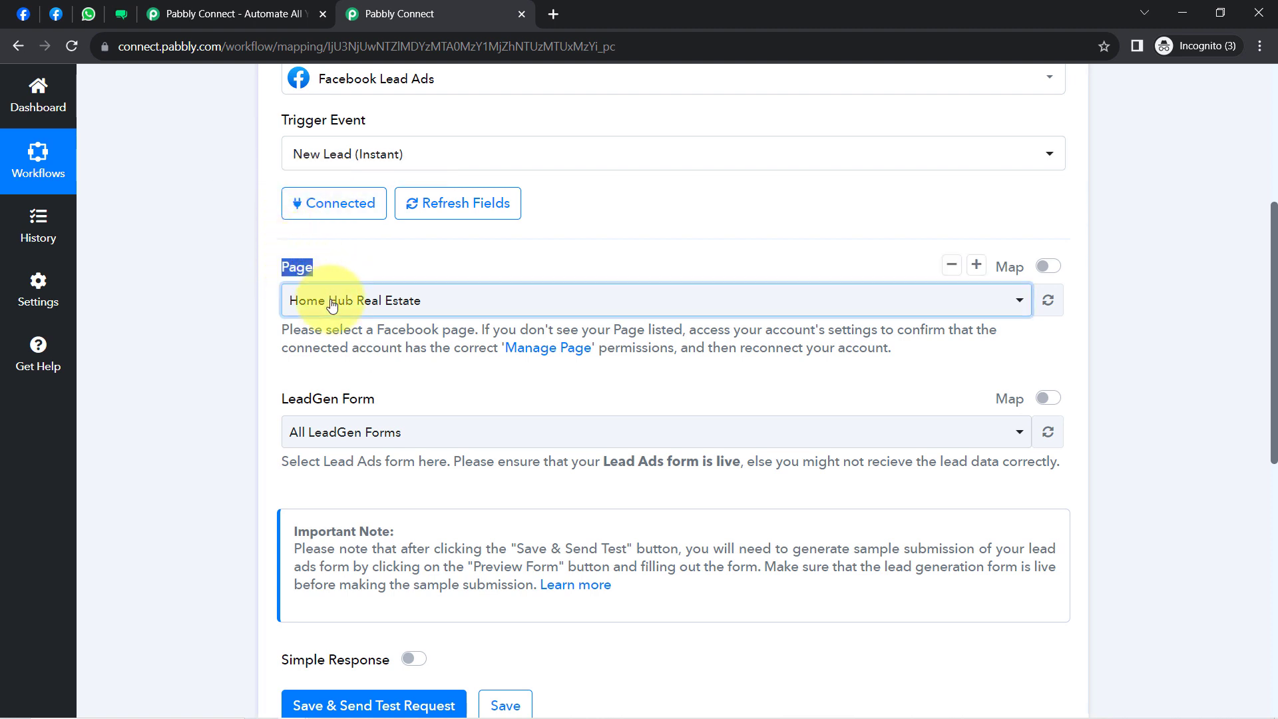
pyautogui.click(355, 303)
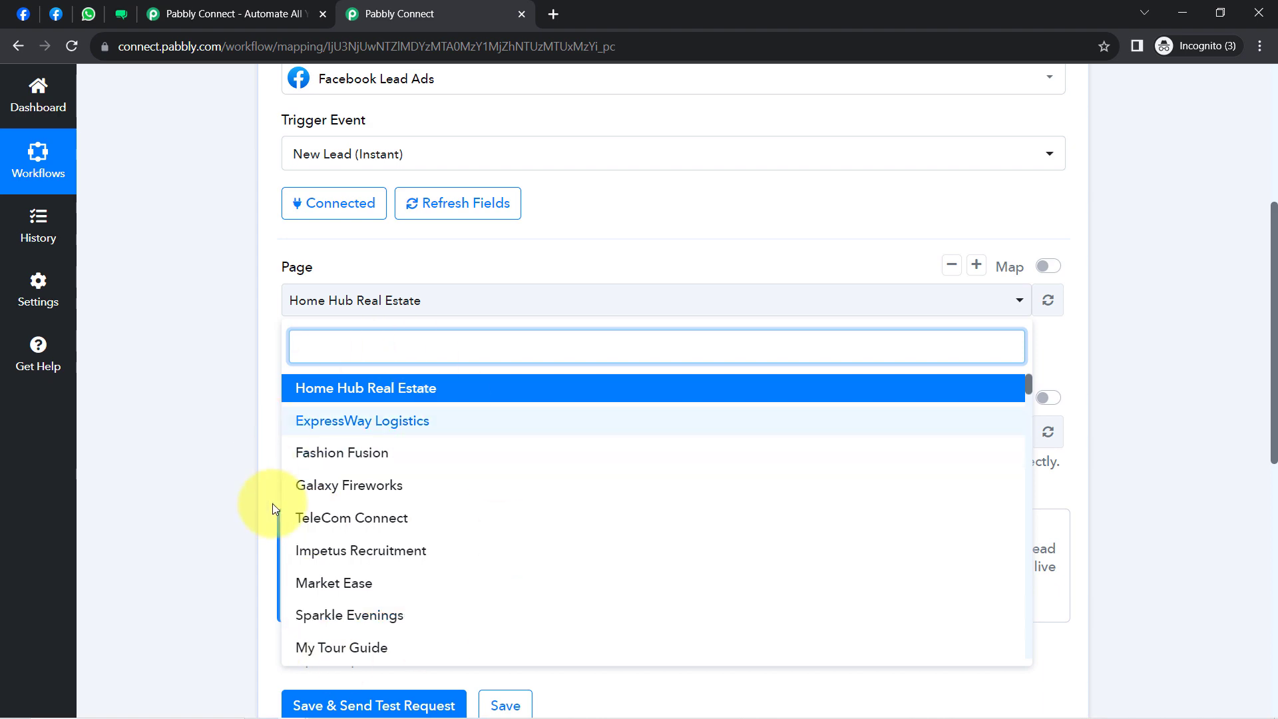
pyautogui.click(219, 337)
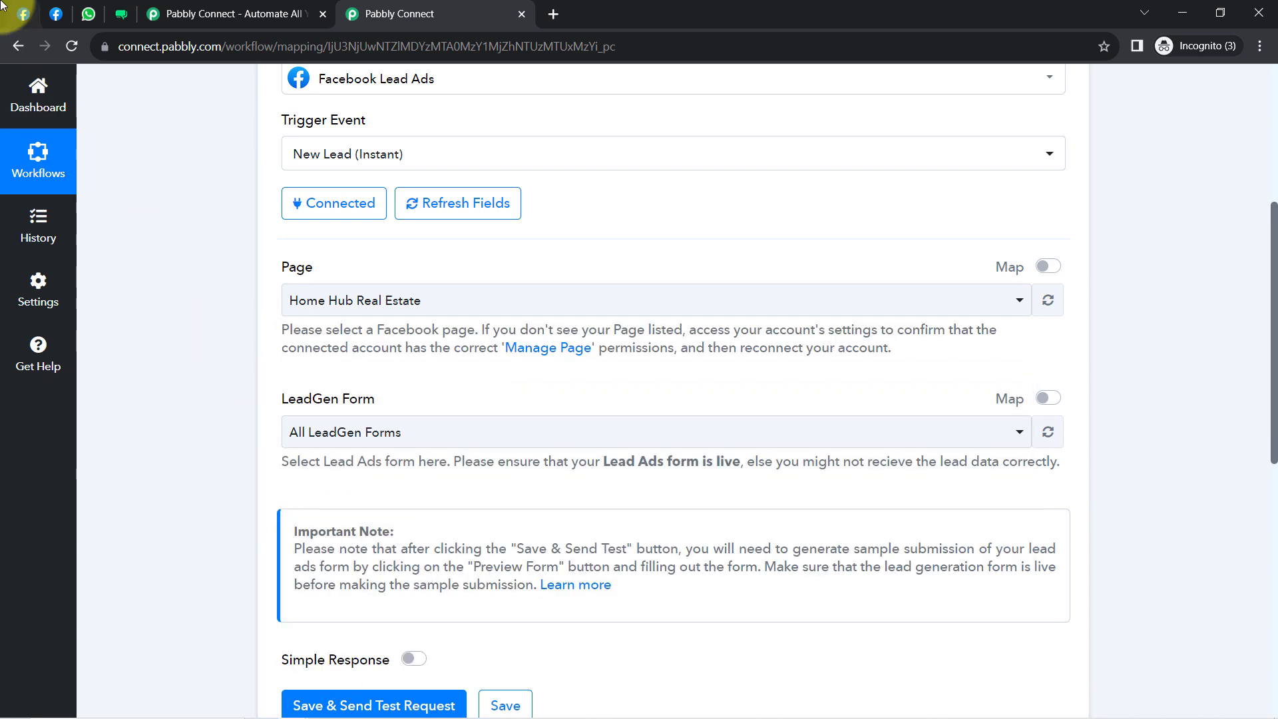
# - Copy the page name "BestWay Supermart" from the grocery store's Facebook page
pyautogui.click(26, 22)
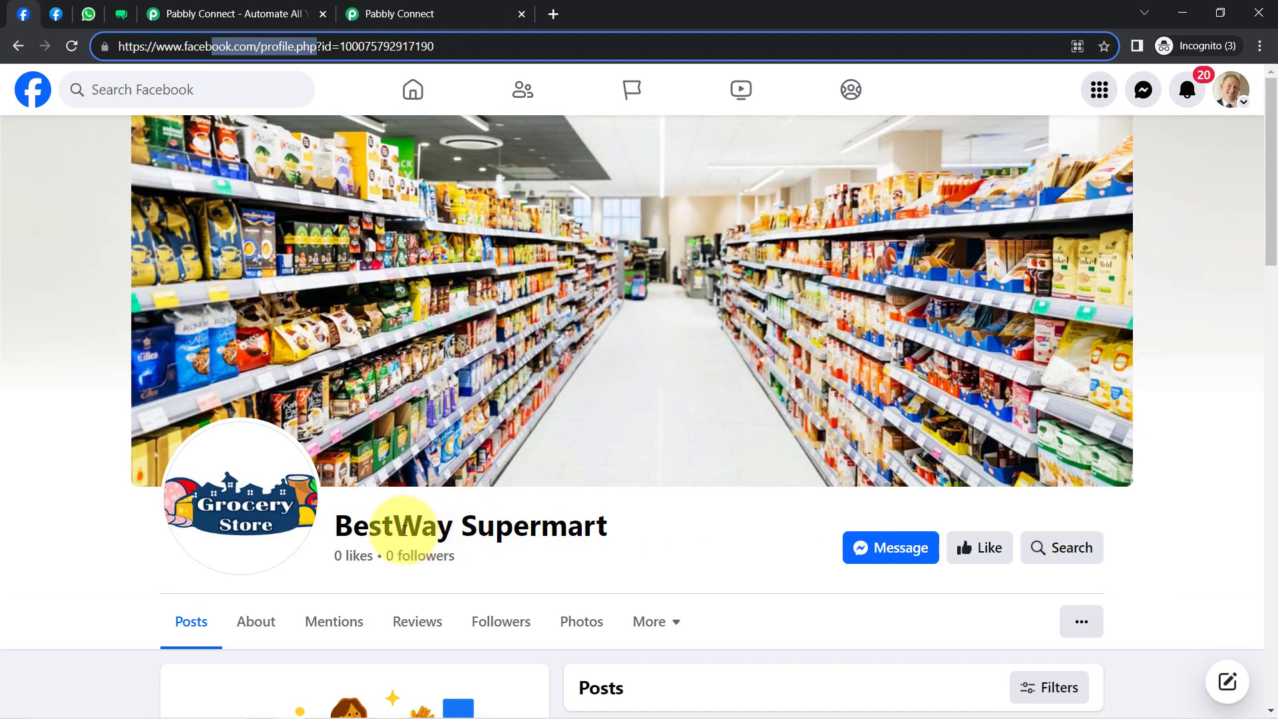
pyautogui.click(358, 526)
pyautogui.moveTo(340, 527); pyautogui.dragTo(625, 525)
pyautogui.hotkey('ctrl', 'c')
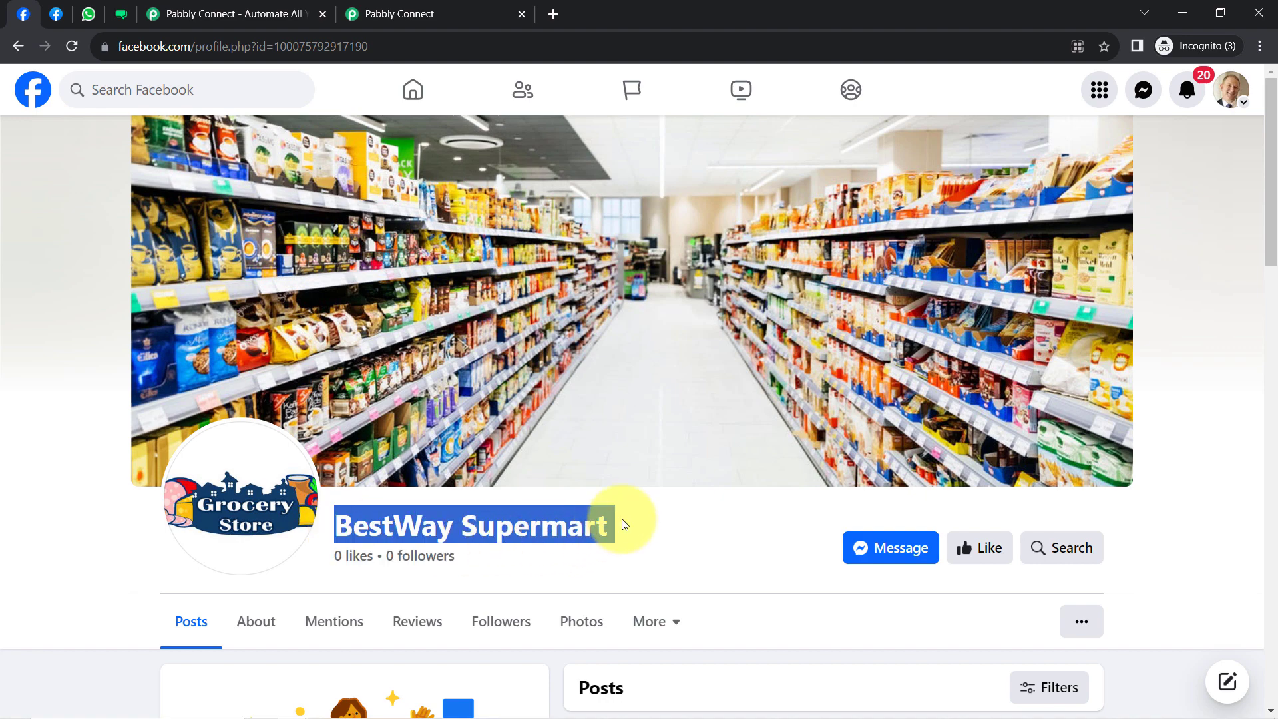
# - Return to the Pabbly Connect workflow and set the trigger's Facebook page to BestWay Supermart
pyautogui.click(353, 14)
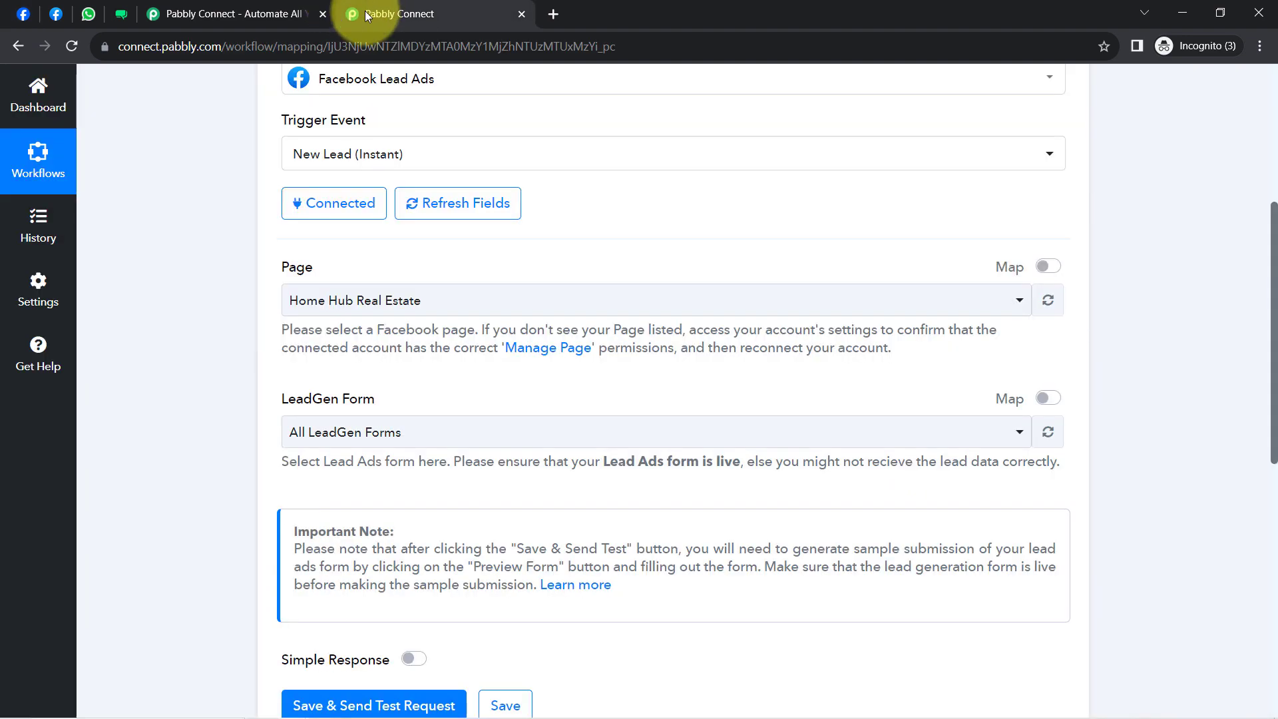
pyautogui.click(307, 301)
pyautogui.hotkey('ctrl', 'v')
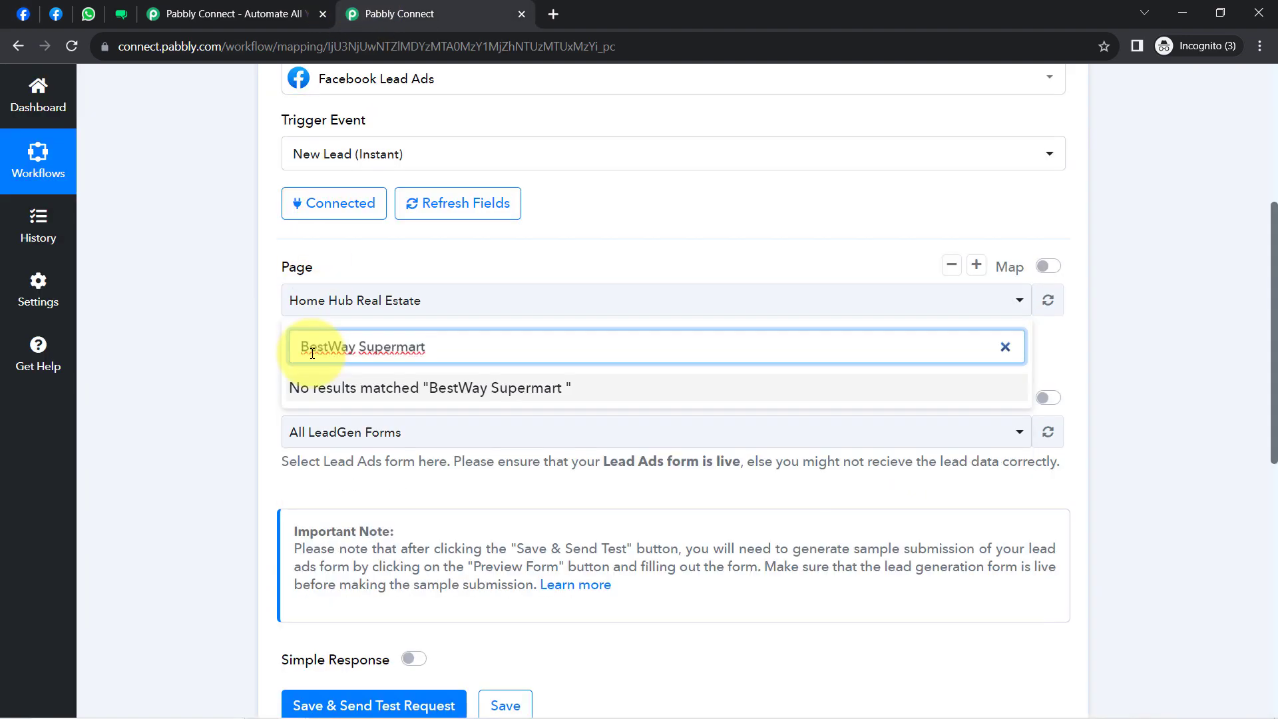
pyautogui.press('BackSpace')
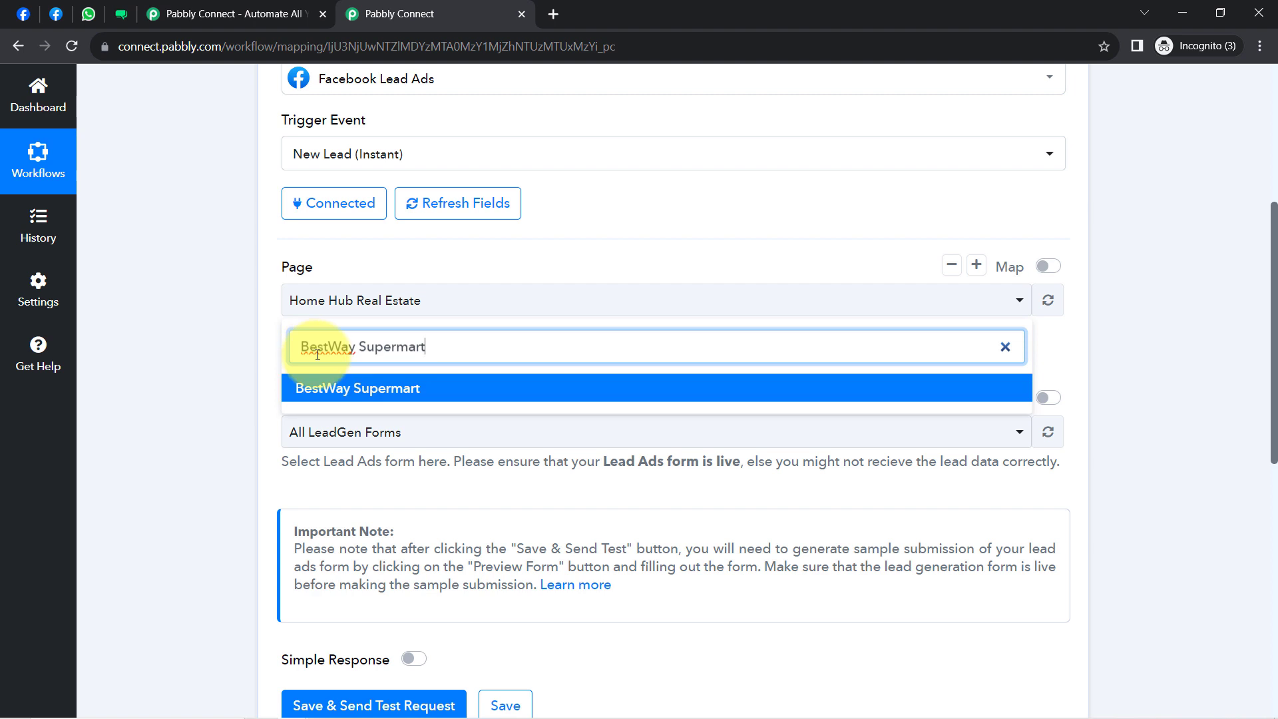
pyautogui.click(344, 395)
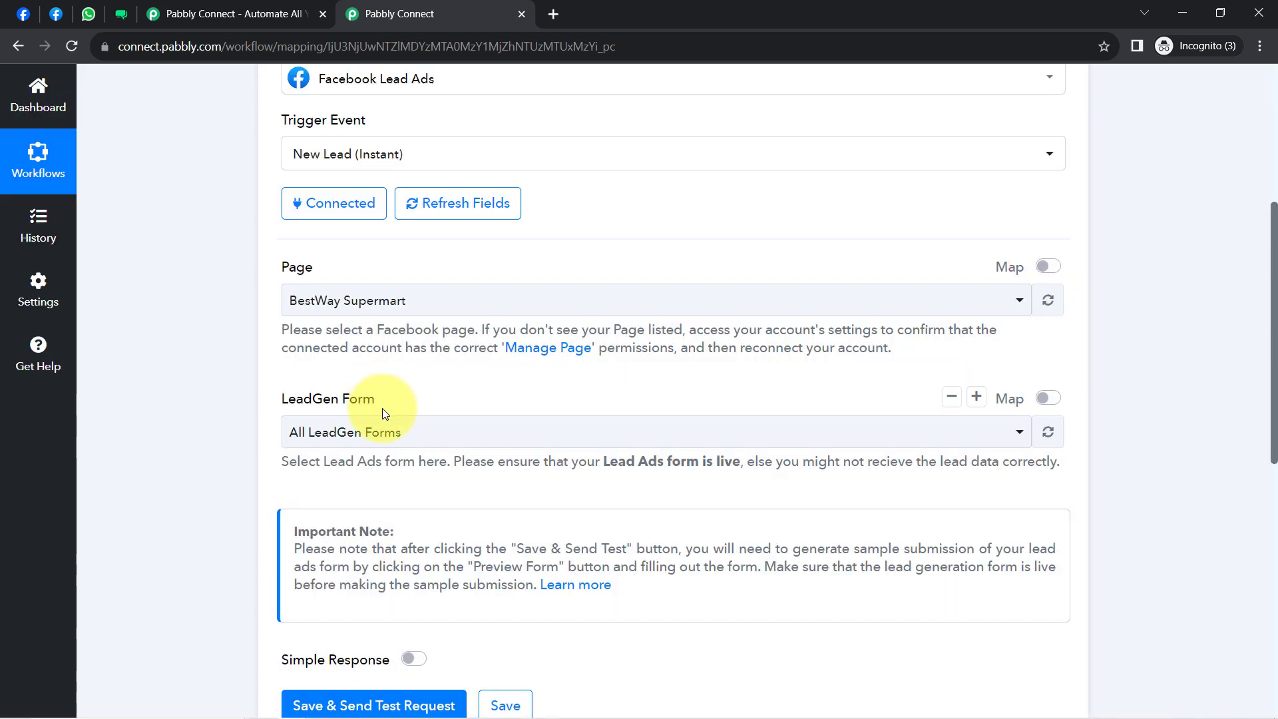
# - Look through the LeadGen forms offered for the BestWay Supermart page
pyautogui.click(313, 432)
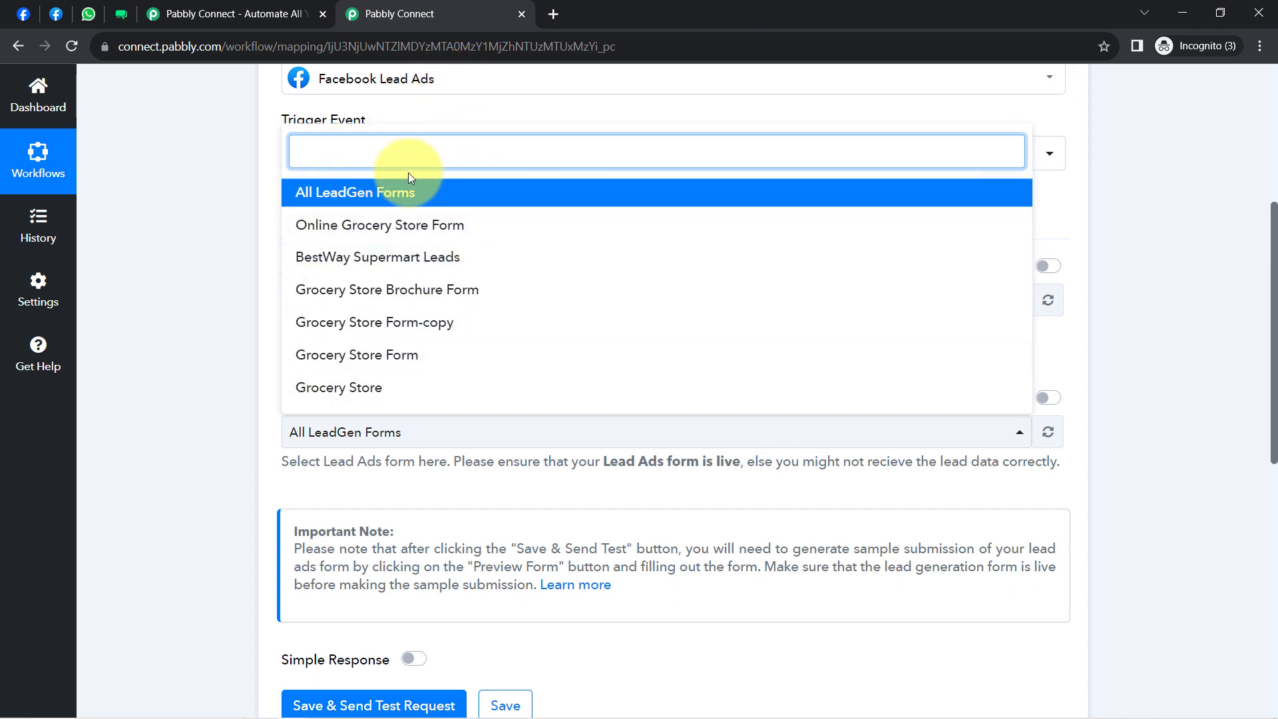
pyautogui.click(228, 290)
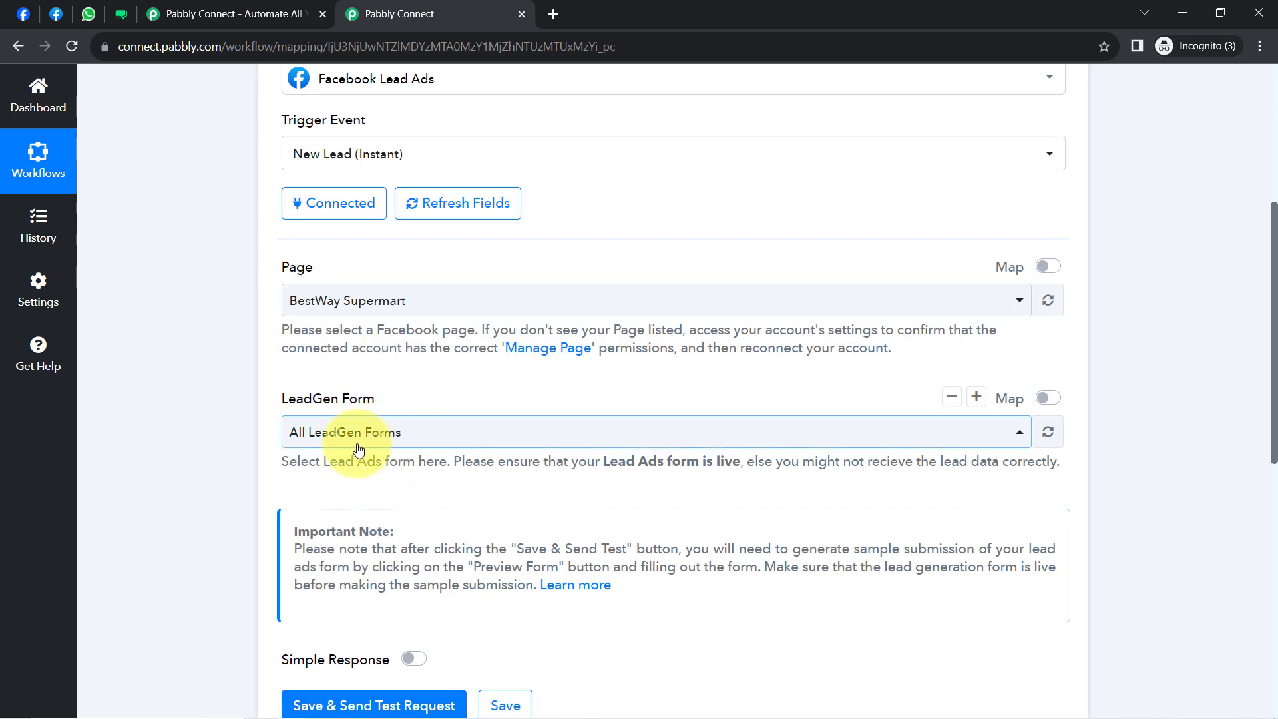
# - Switch to Facebook and open the Lead ads forms list for BestWay Supermart in Meta Business Suite
pyautogui.click(23, 14)
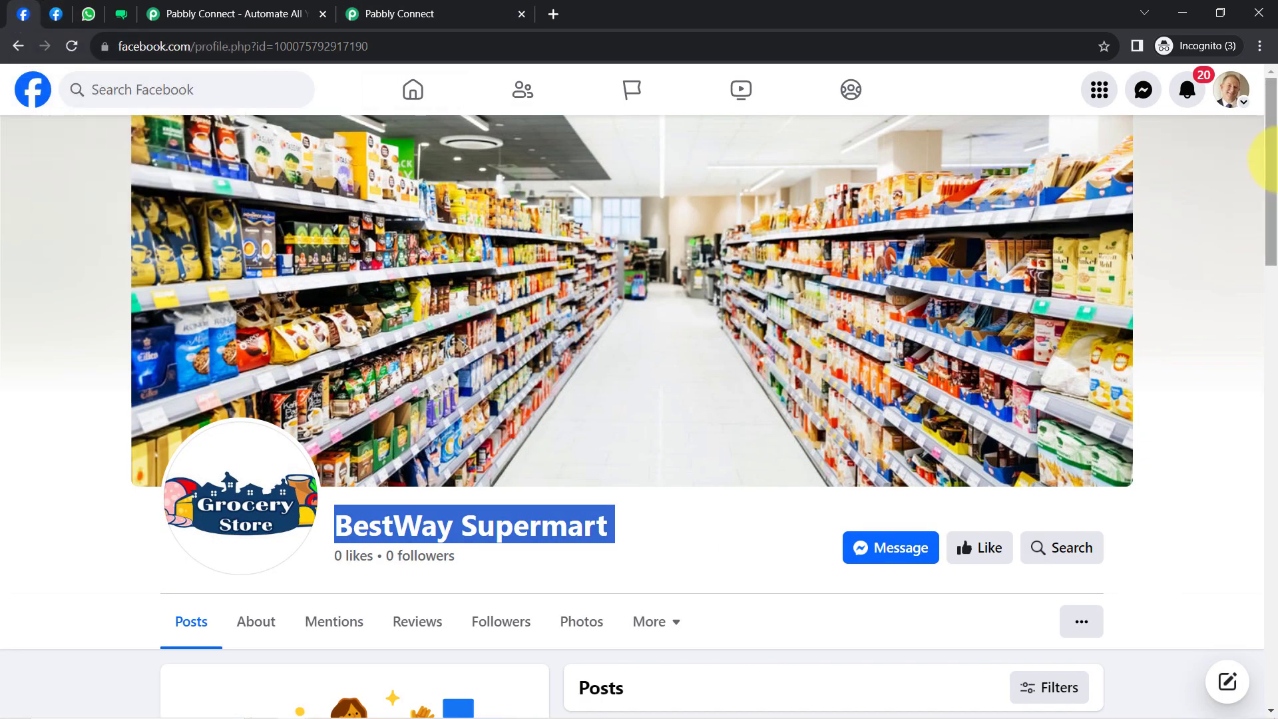
pyautogui.click(1238, 110)
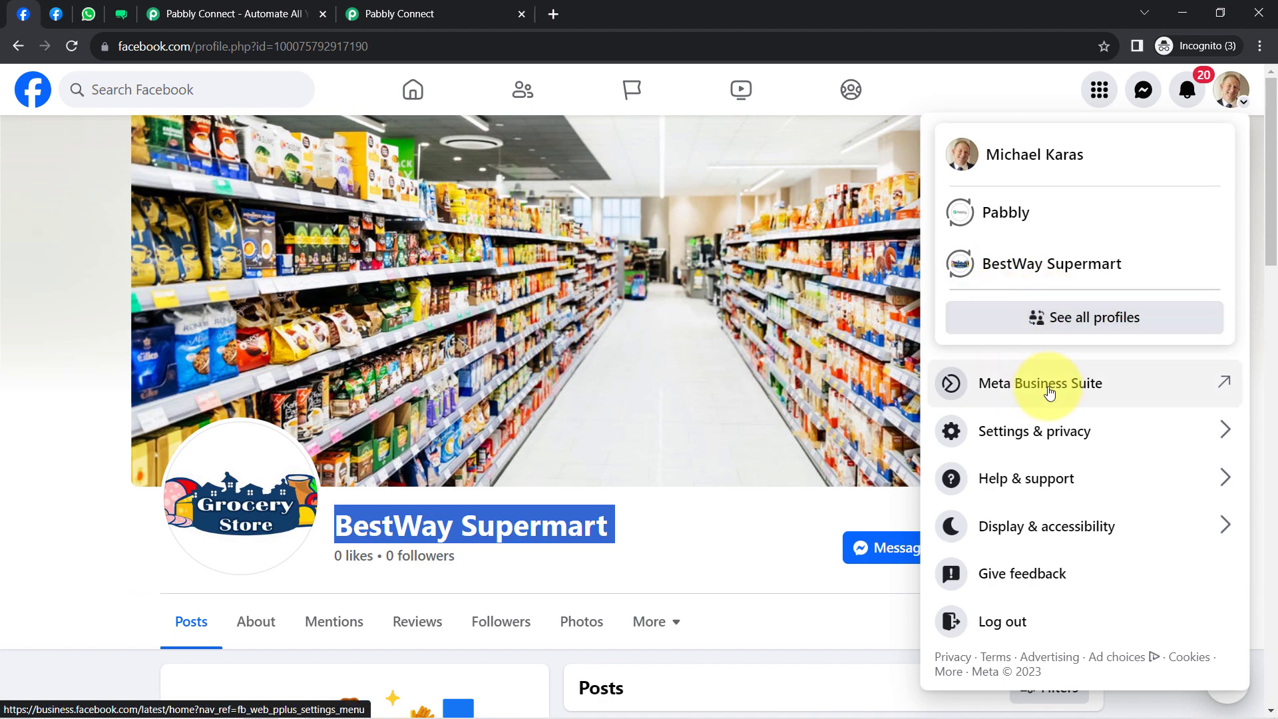
pyautogui.click(1105, 388)
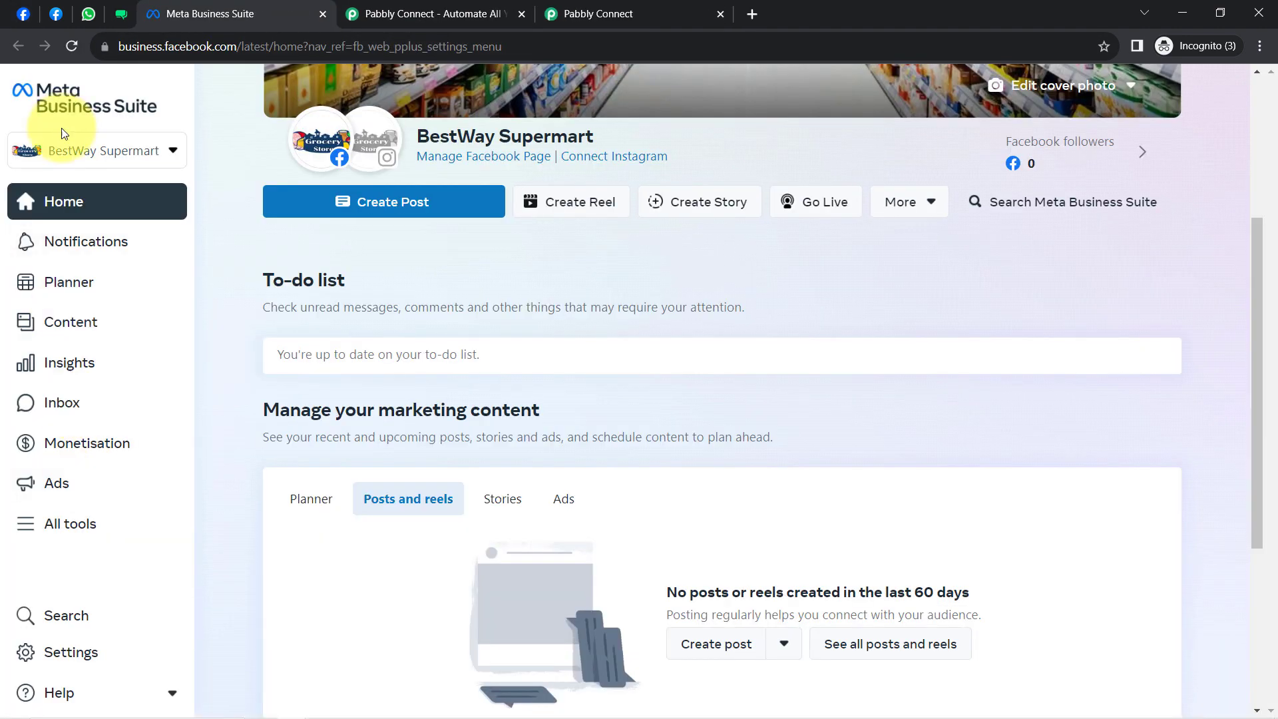
pyautogui.click(62, 522)
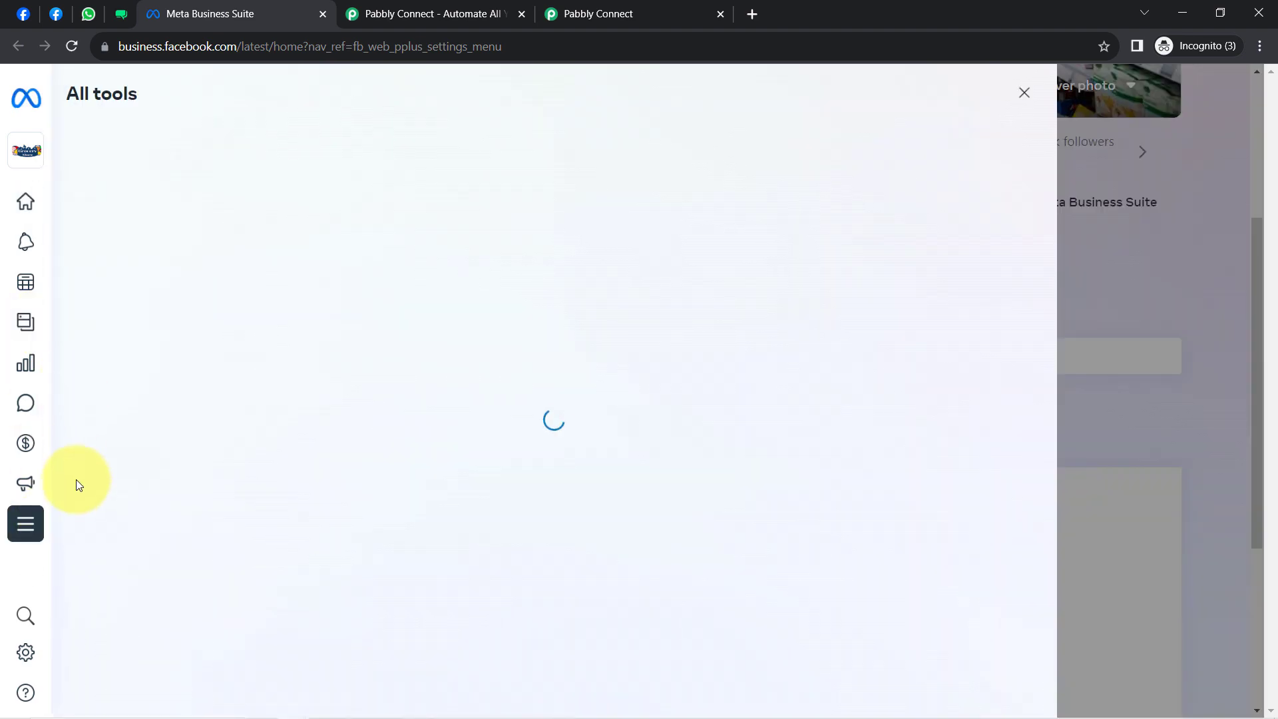
pyautogui.scroll(-1, 1051, 288)
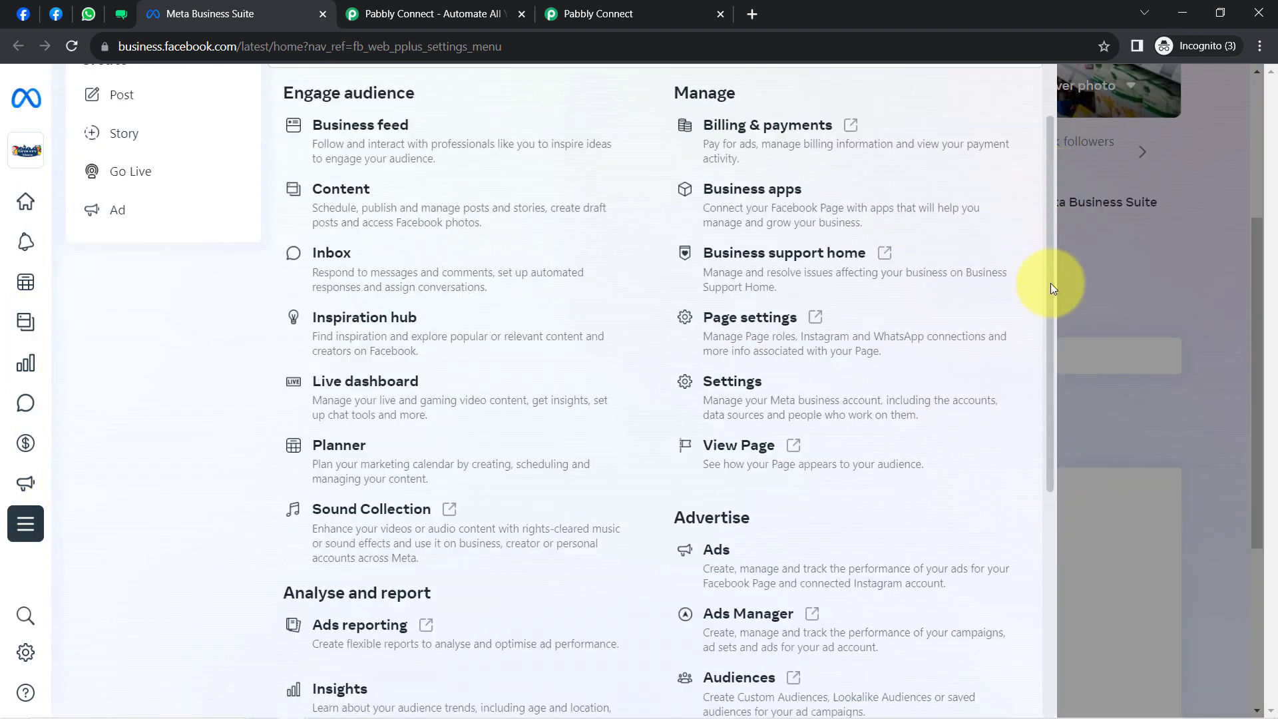
pyautogui.moveTo(1051, 288); pyautogui.dragTo(1023, 568)
pyautogui.click(716, 415)
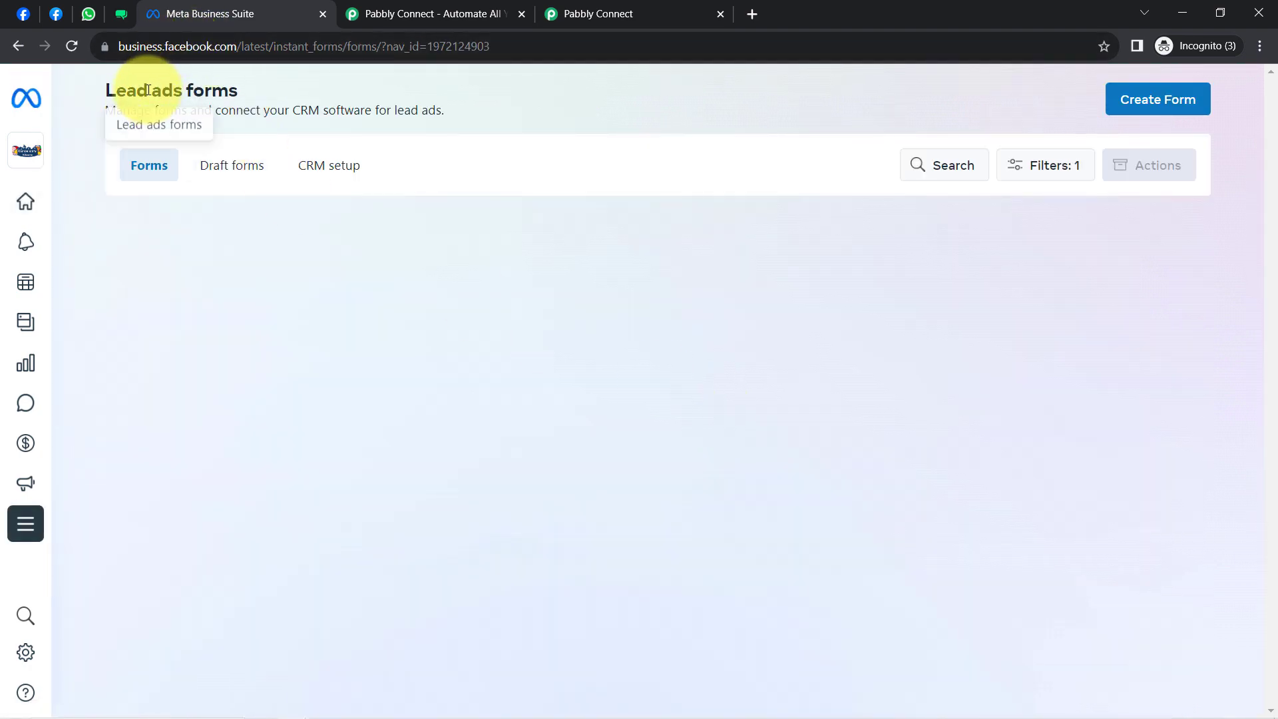
pyautogui.moveTo(146, 92); pyautogui.dragTo(229, 91)
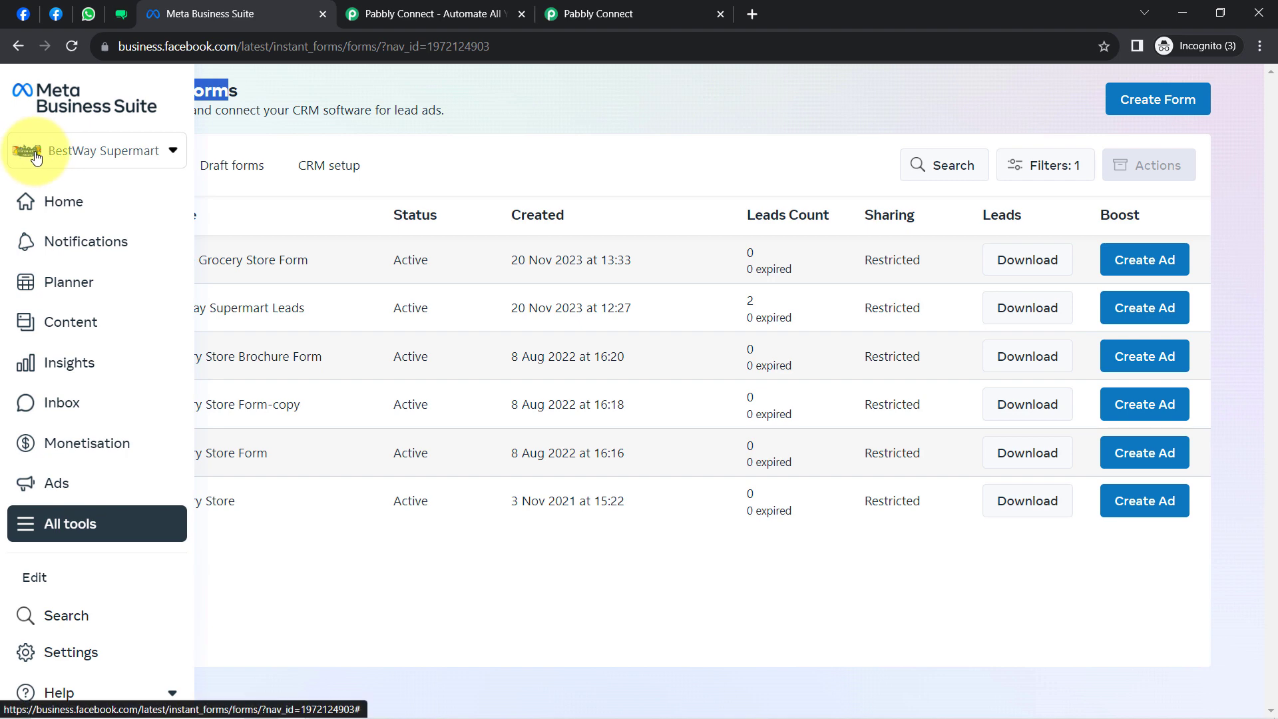
pyautogui.click(366, 598)
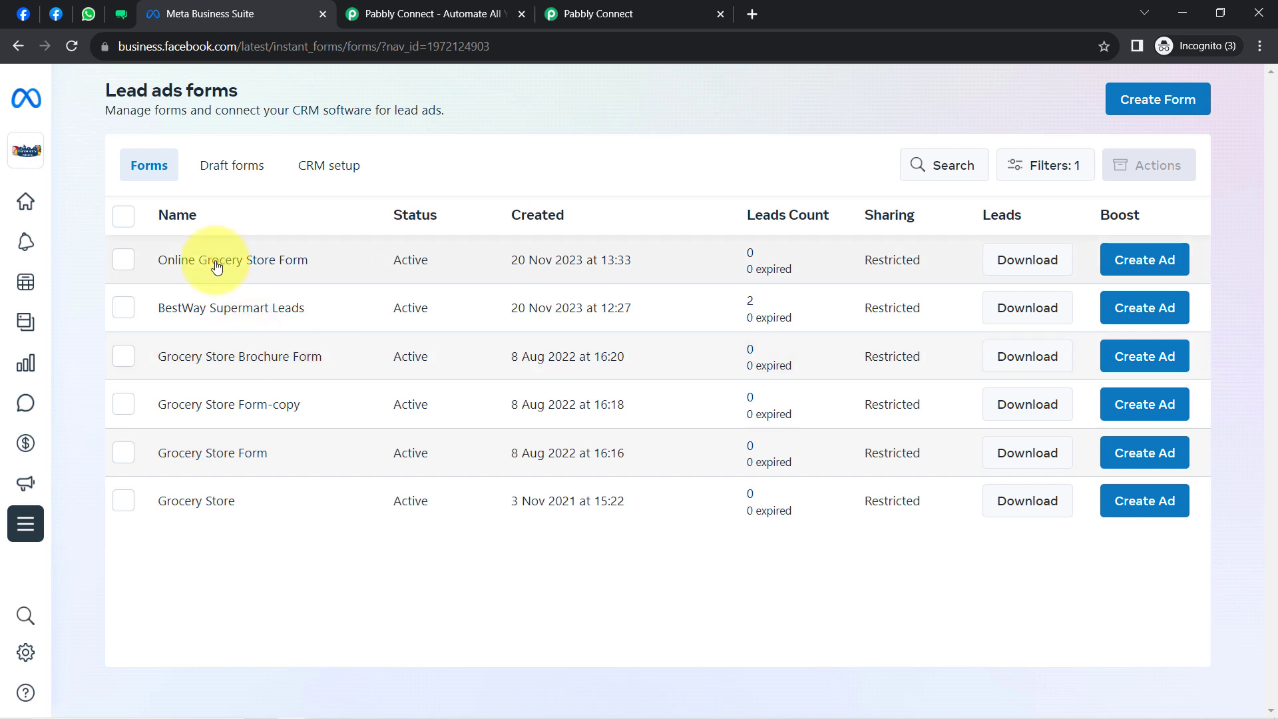
# - Examine the Online Grocery Store Form's preview, including its contact information text and the fields it asks for
pyautogui.click(242, 261)
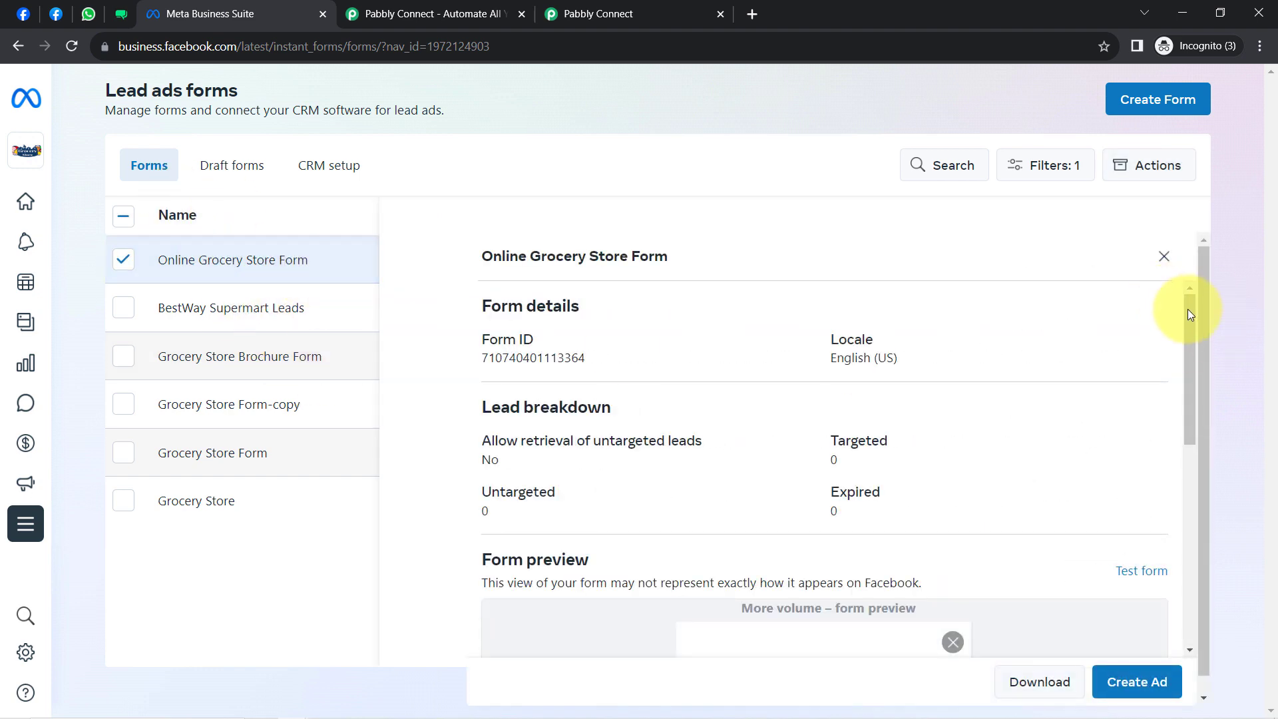
pyautogui.moveTo(1188, 308); pyautogui.dragTo(1209, 523)
pyautogui.click(967, 632)
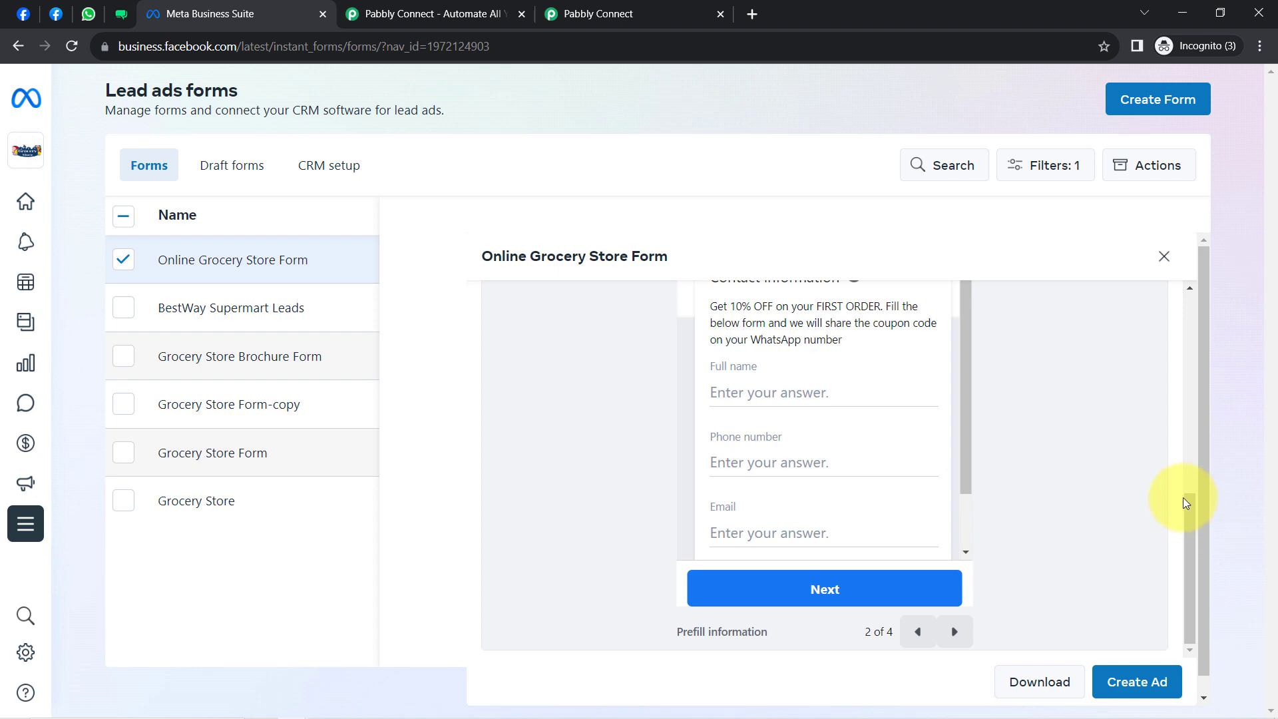
pyautogui.moveTo(1187, 503)
pyautogui.mouseDown()
pyautogui.moveTo(1167, 378)
pyautogui.moveTo(1170, 491)
pyautogui.mouseUp()
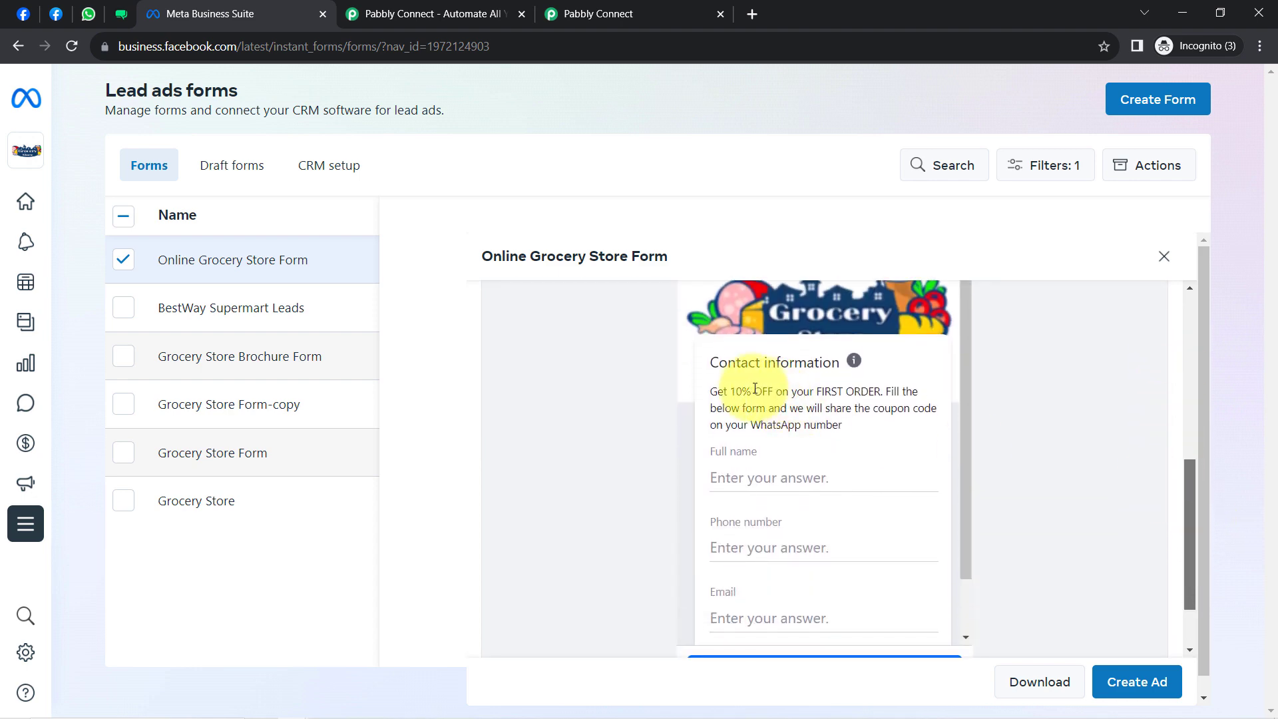
pyautogui.moveTo(723, 394); pyautogui.dragTo(855, 395)
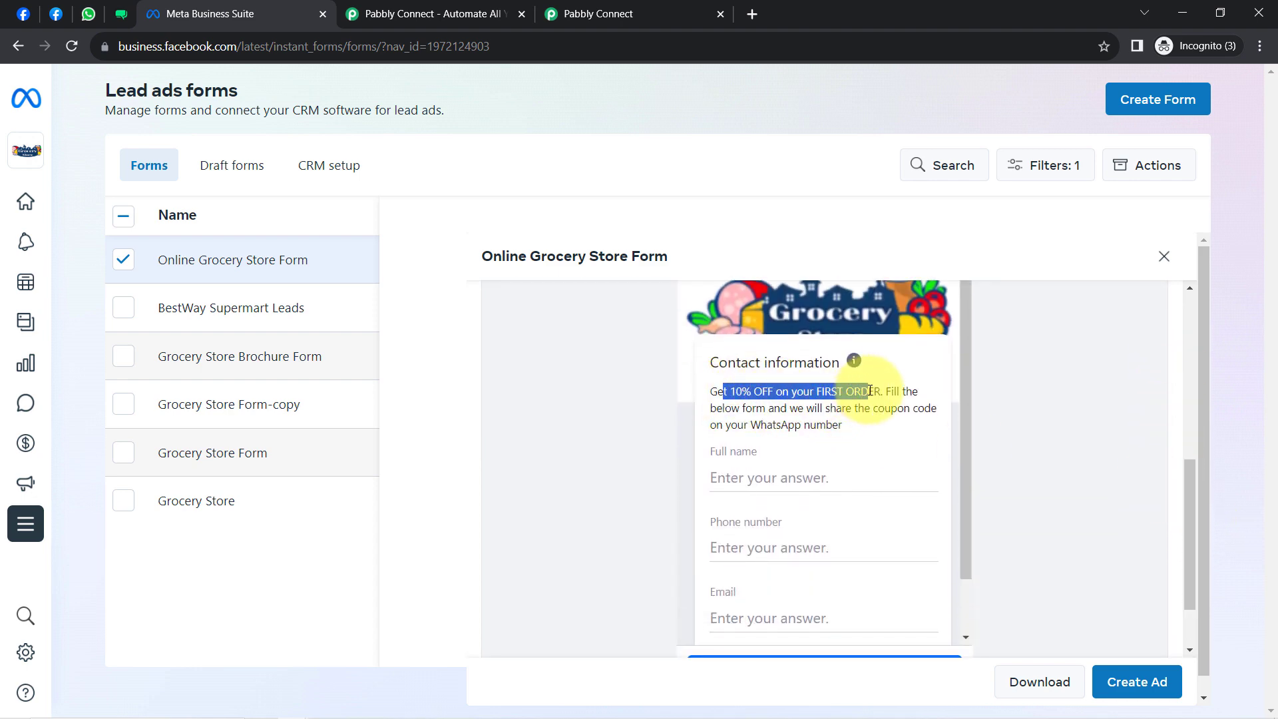
pyautogui.moveTo(725, 408); pyautogui.dragTo(810, 427)
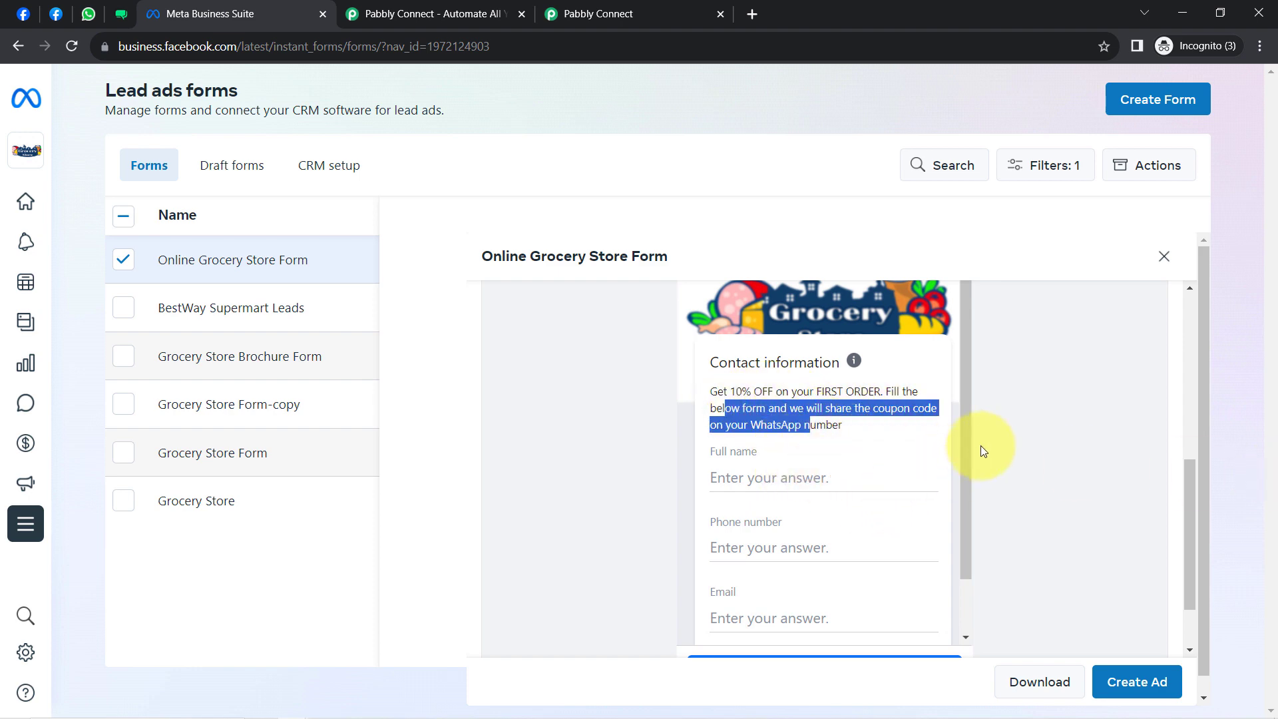
pyautogui.moveTo(968, 433); pyautogui.dragTo(970, 521)
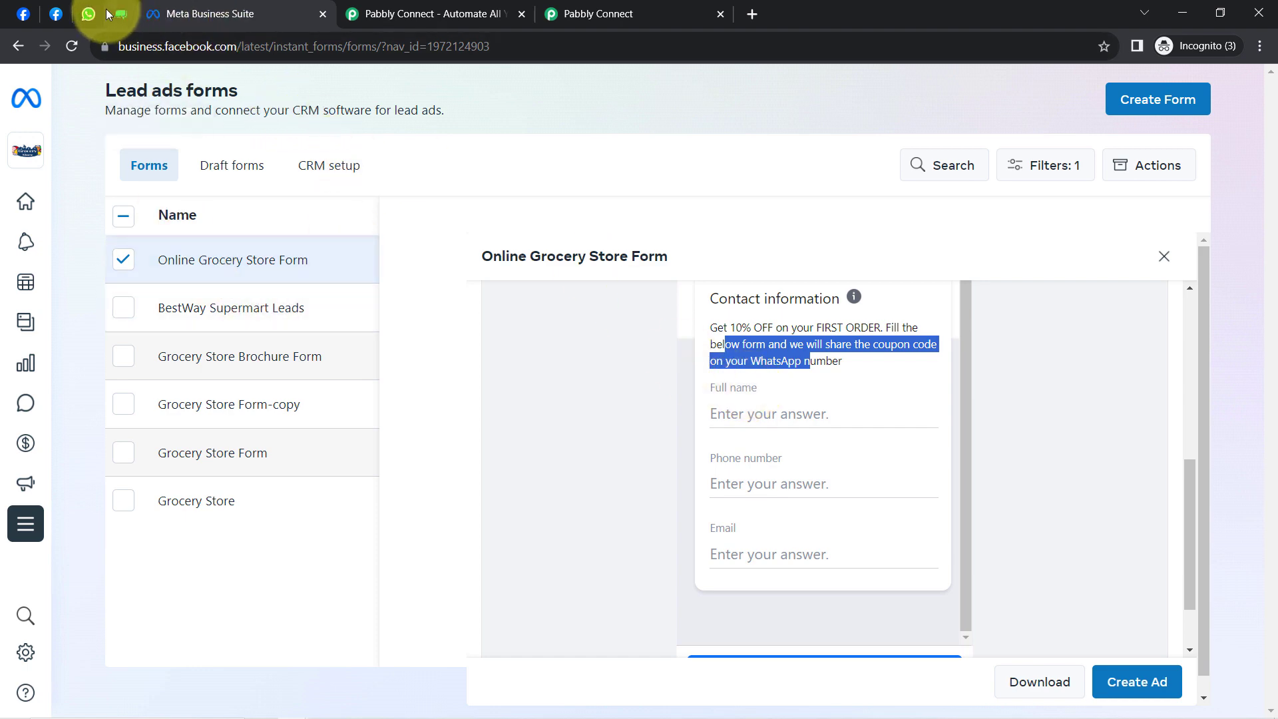
# - Back in the Pabbly Connect workflow, set the trigger's LeadGen form to Online Grocery Store Form and save it with a test request
pyautogui.click(53, 14)
pyautogui.click(201, 6)
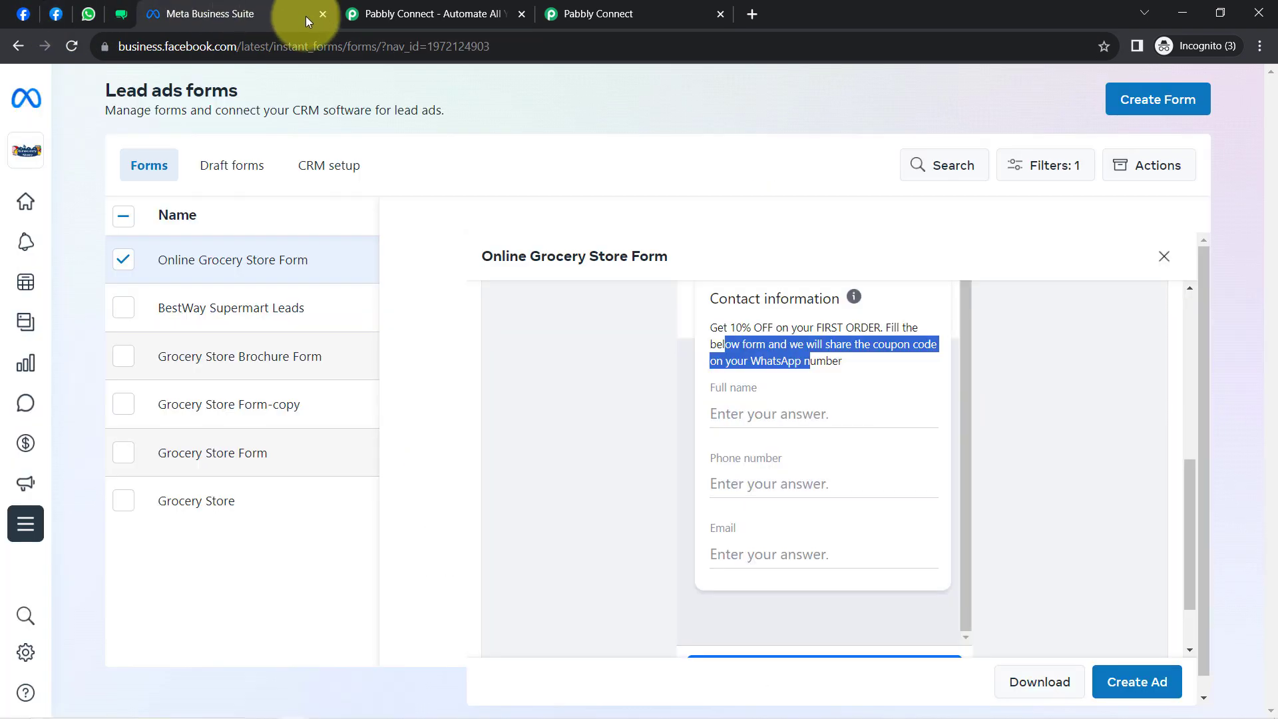
pyautogui.click(322, 14)
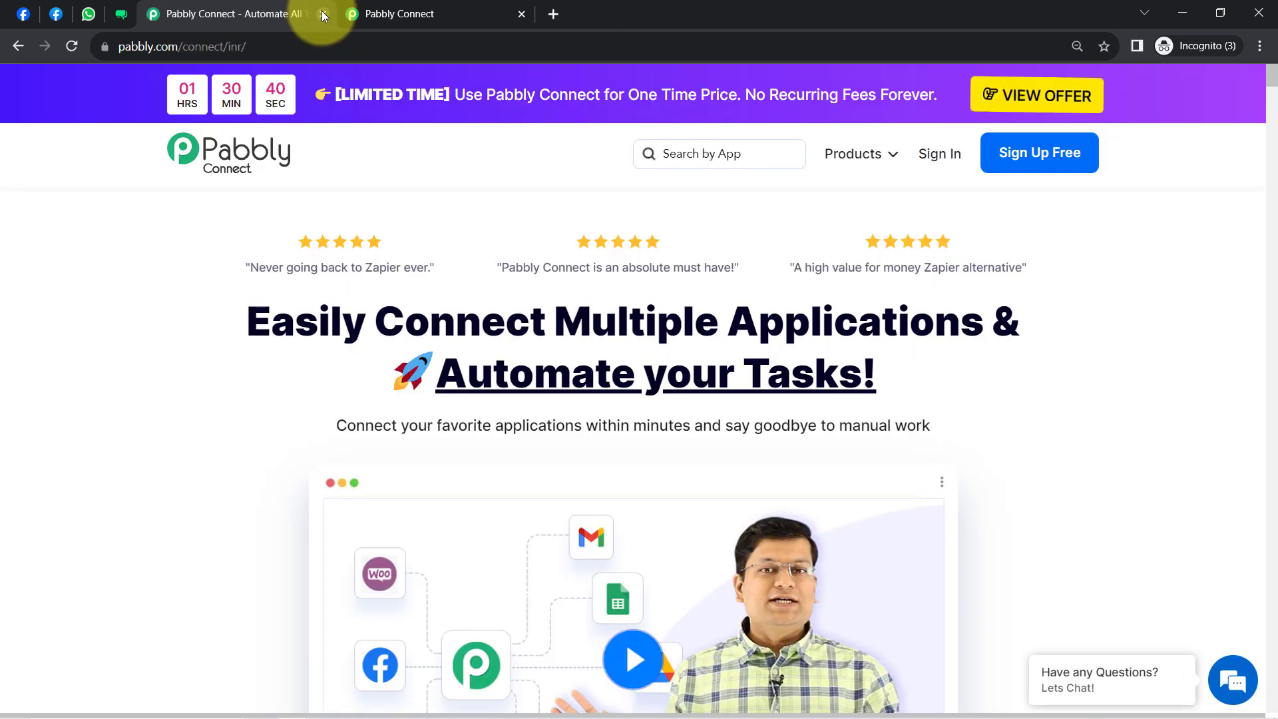
pyautogui.click(412, 6)
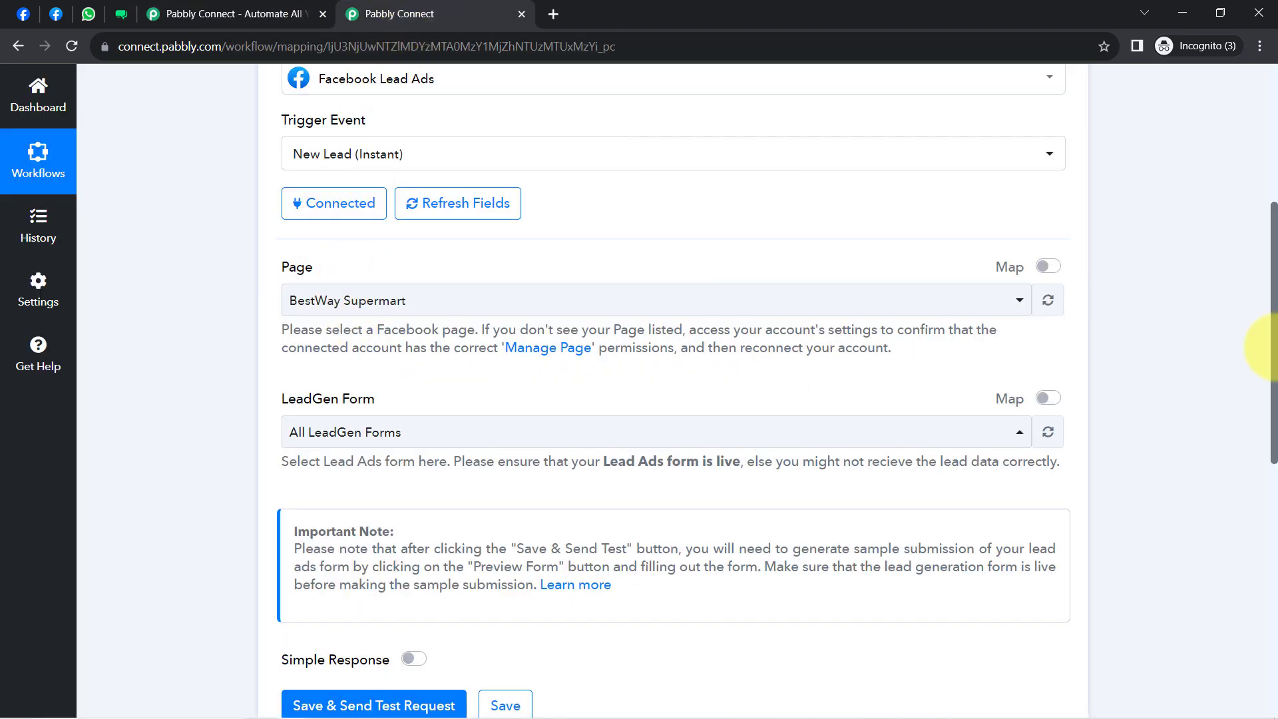
pyautogui.moveTo(1274, 331); pyautogui.dragTo(1274, 414)
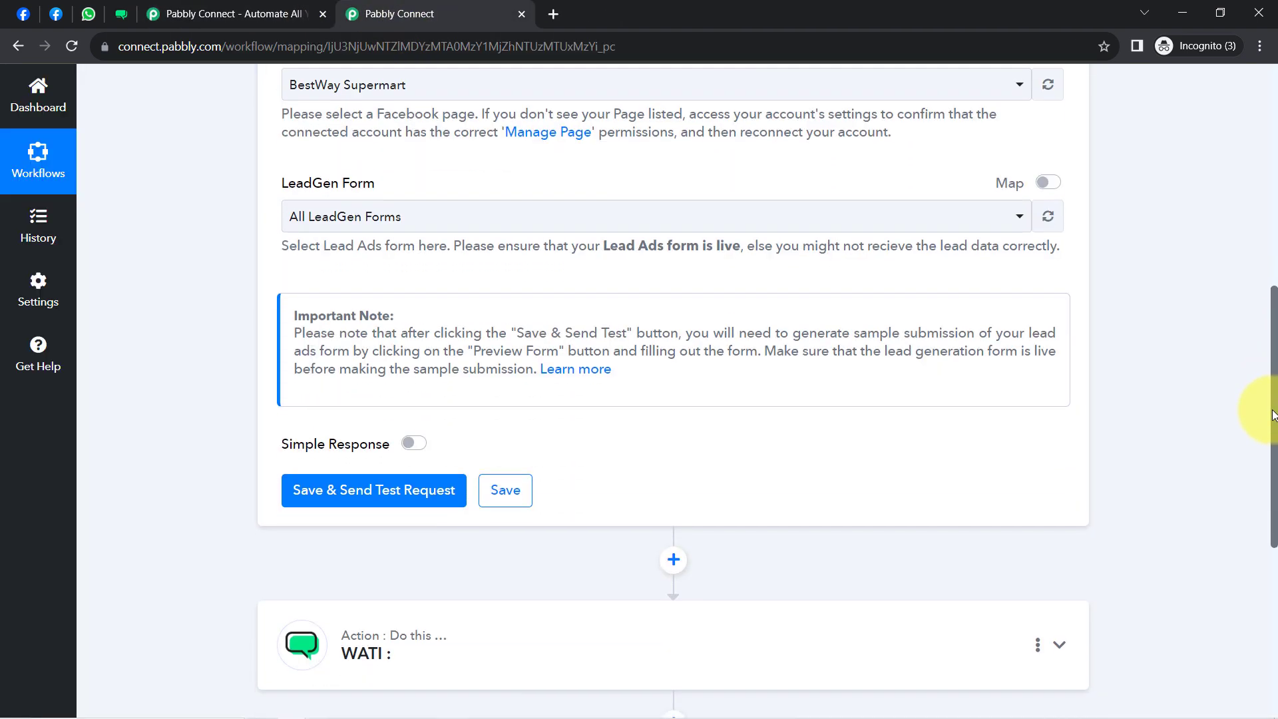
pyautogui.click(321, 217)
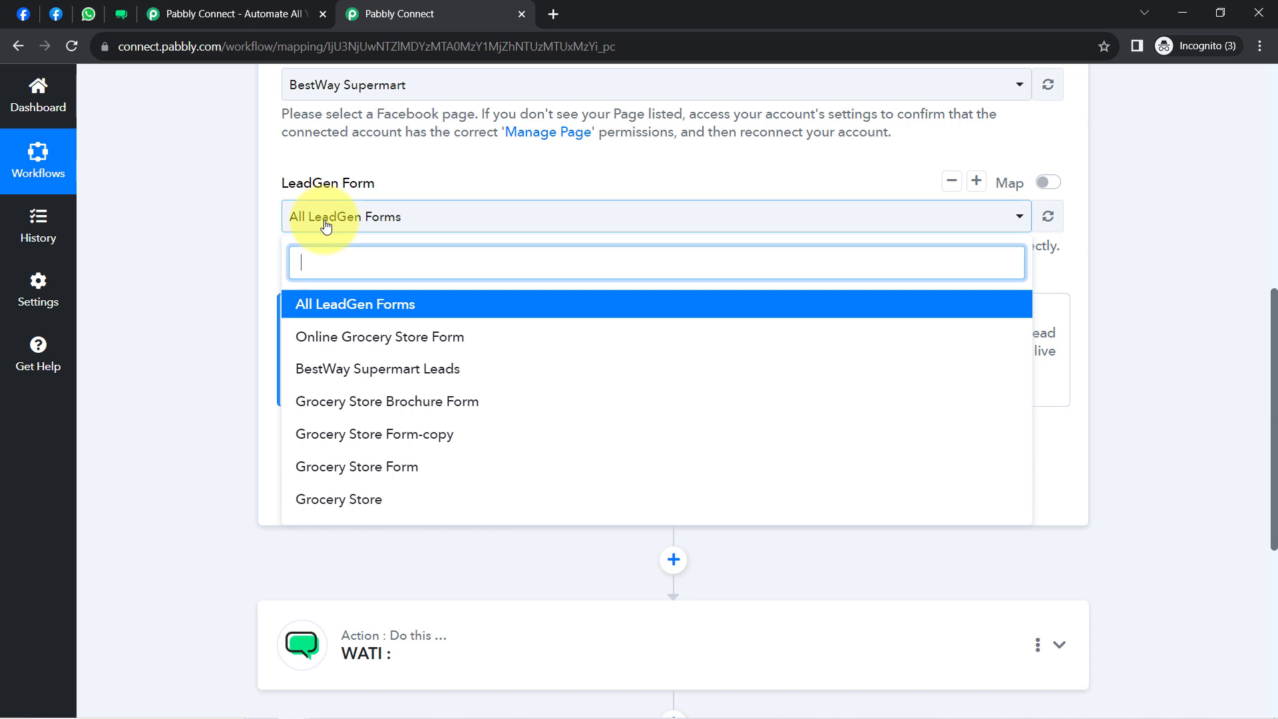
pyautogui.click(416, 341)
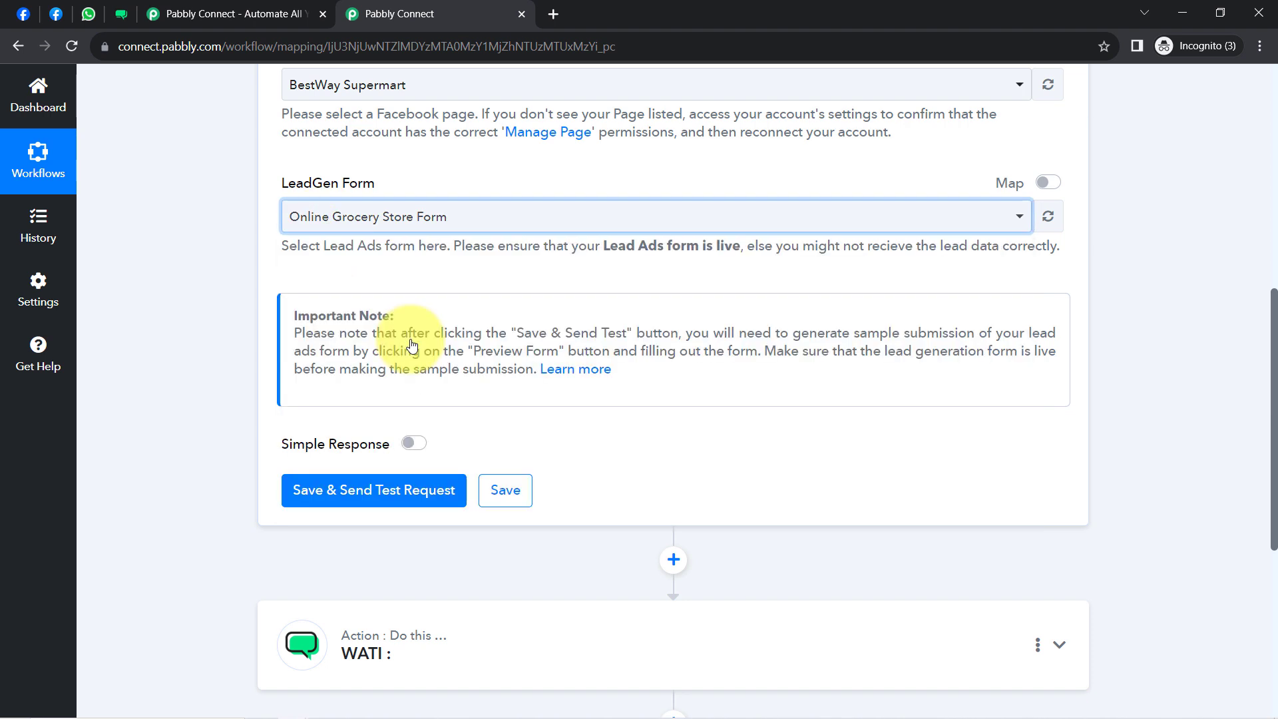
pyautogui.click(376, 489)
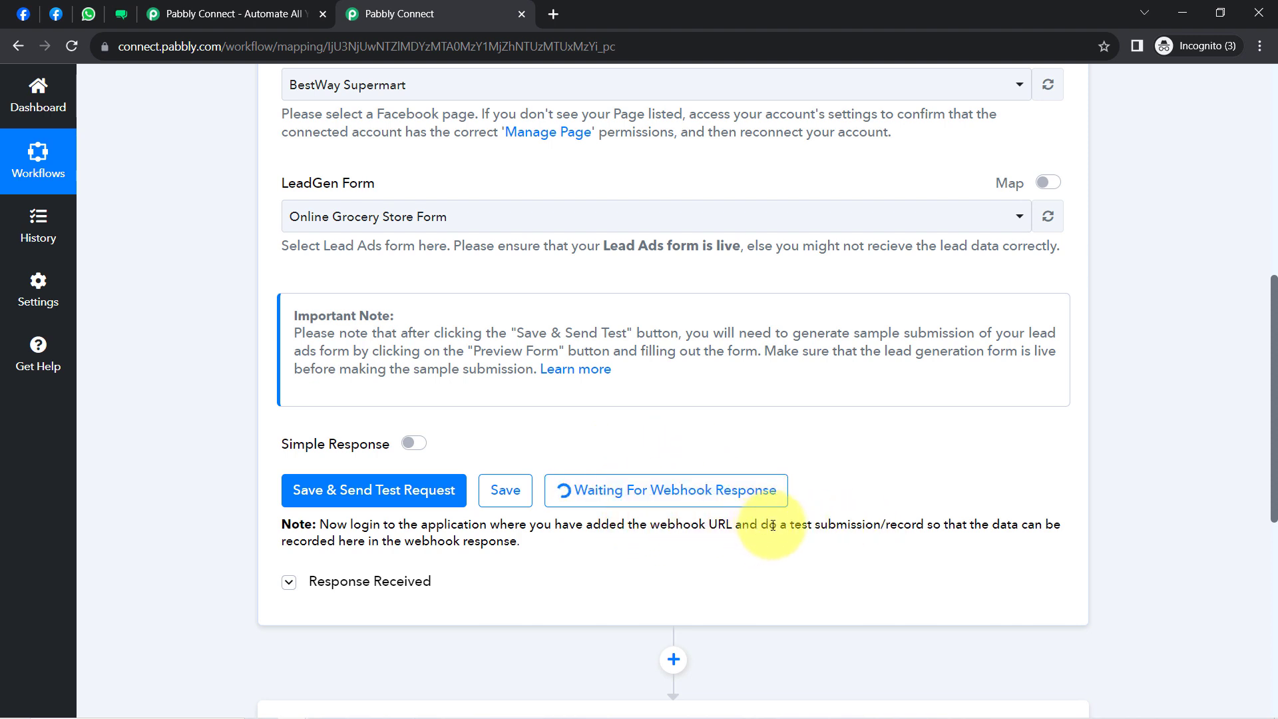
# - Read the trigger's webhook note and Important Note on how to generate a sample lead form submission
pyautogui.moveTo(772, 526); pyautogui.dragTo(594, 546)
pyautogui.moveTo(1277, 443); pyautogui.dragTo(1255, 426)
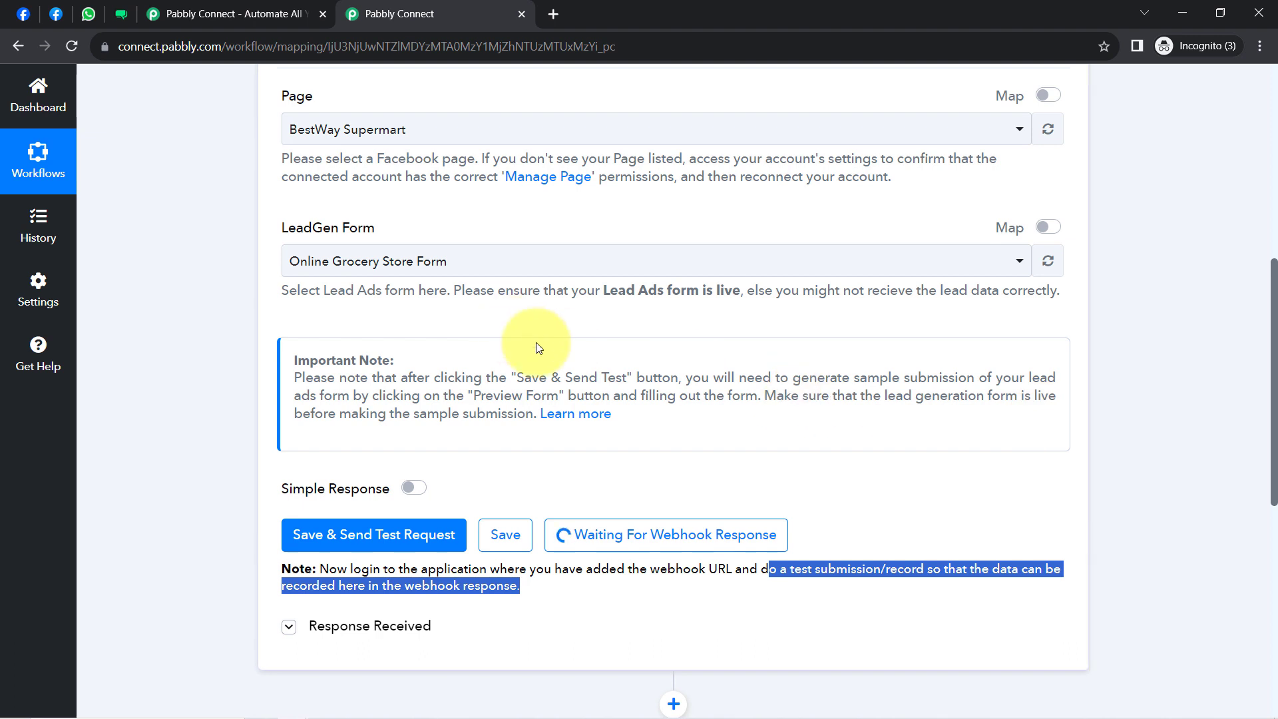
pyautogui.moveTo(340, 378); pyautogui.dragTo(633, 373)
pyautogui.doubleClick(723, 377)
pyautogui.moveTo(781, 377); pyautogui.dragTo(299, 392)
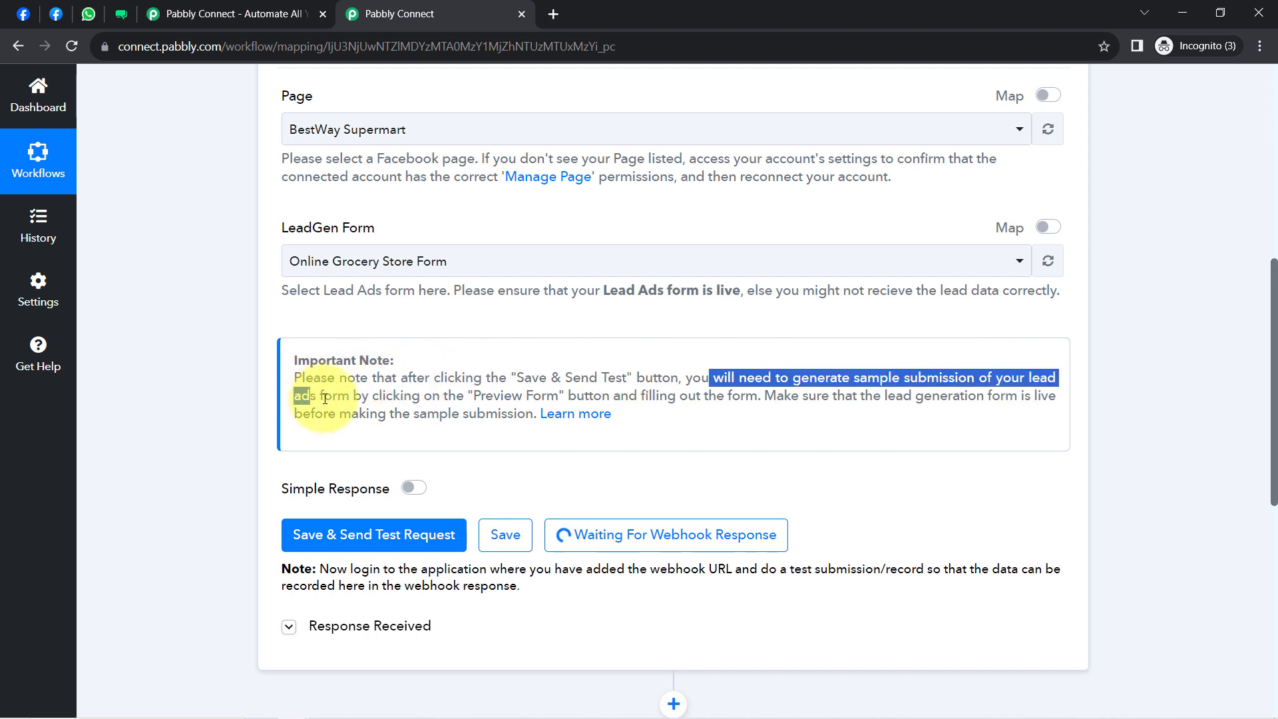
pyautogui.moveTo(401, 396); pyautogui.dragTo(557, 399)
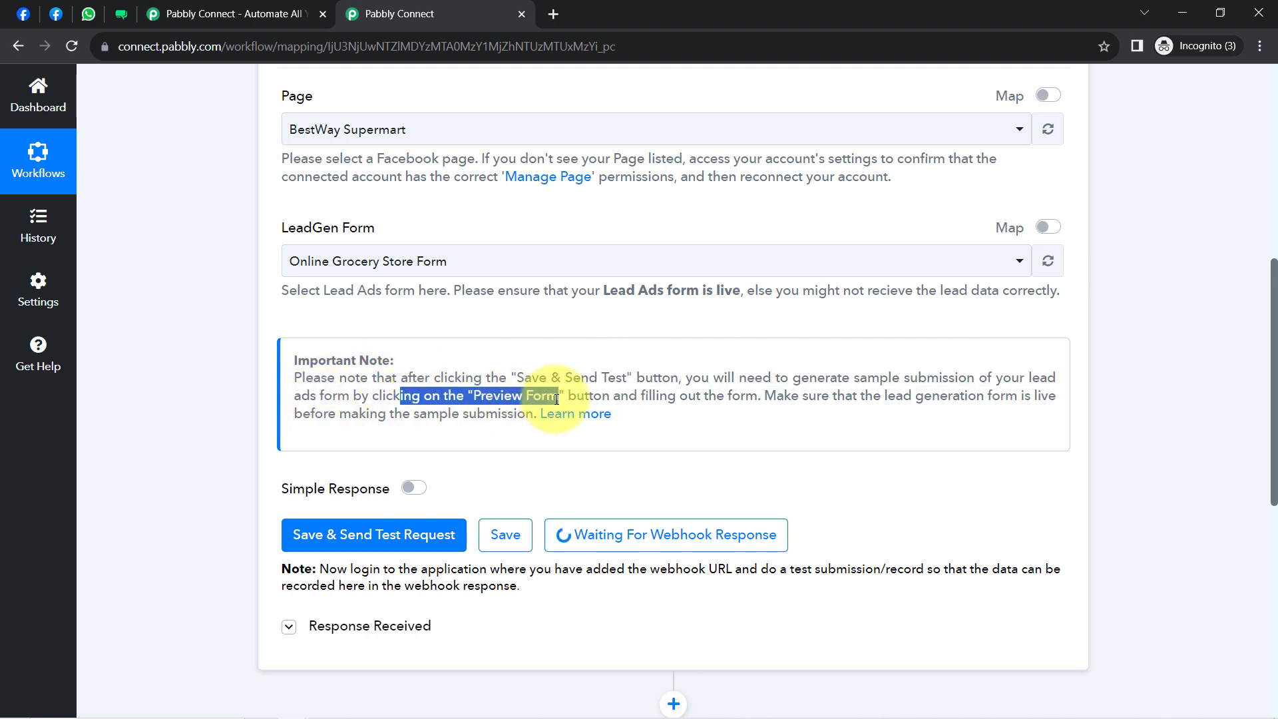
pyautogui.moveTo(655, 397); pyautogui.dragTo(771, 400)
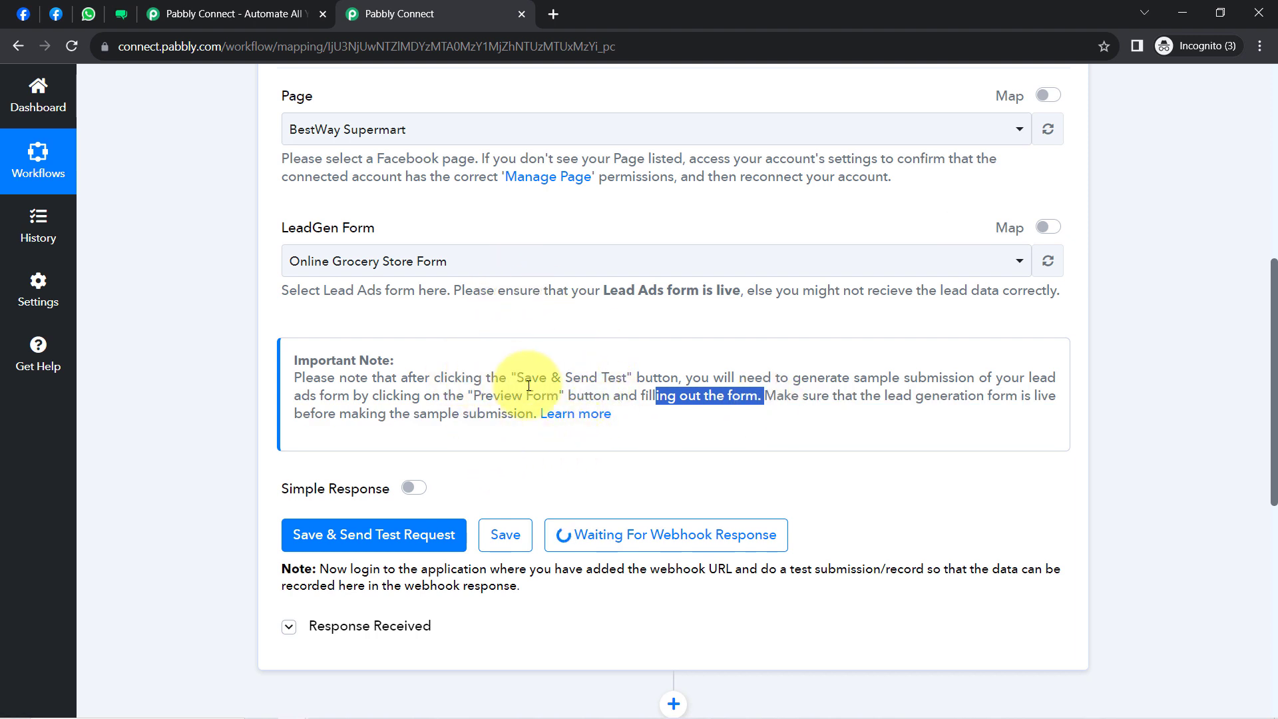
pyautogui.moveTo(817, 378); pyautogui.dragTo(956, 378)
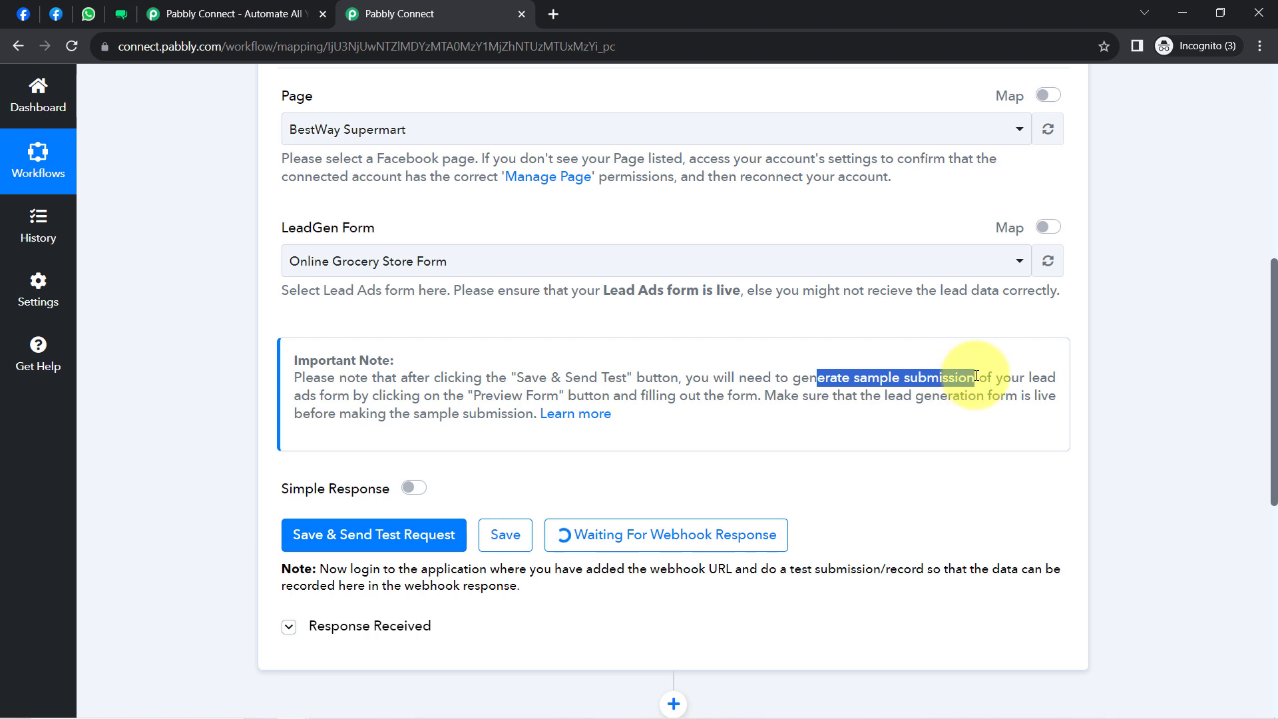
# - Open Facebook's Lead Ads Testing Tool through the help thread linked in the Important Note, and close the thread
pyautogui.click(566, 418)
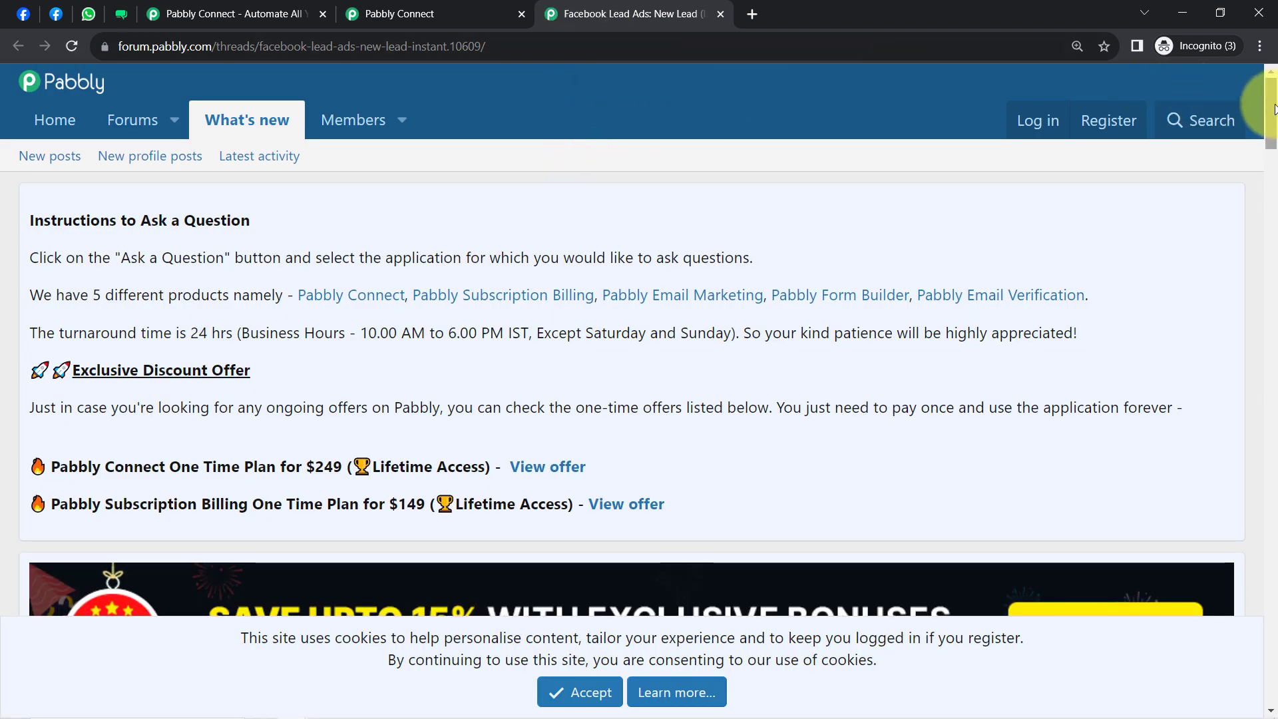
pyautogui.moveTo(1275, 109); pyautogui.dragTo(1244, 394)
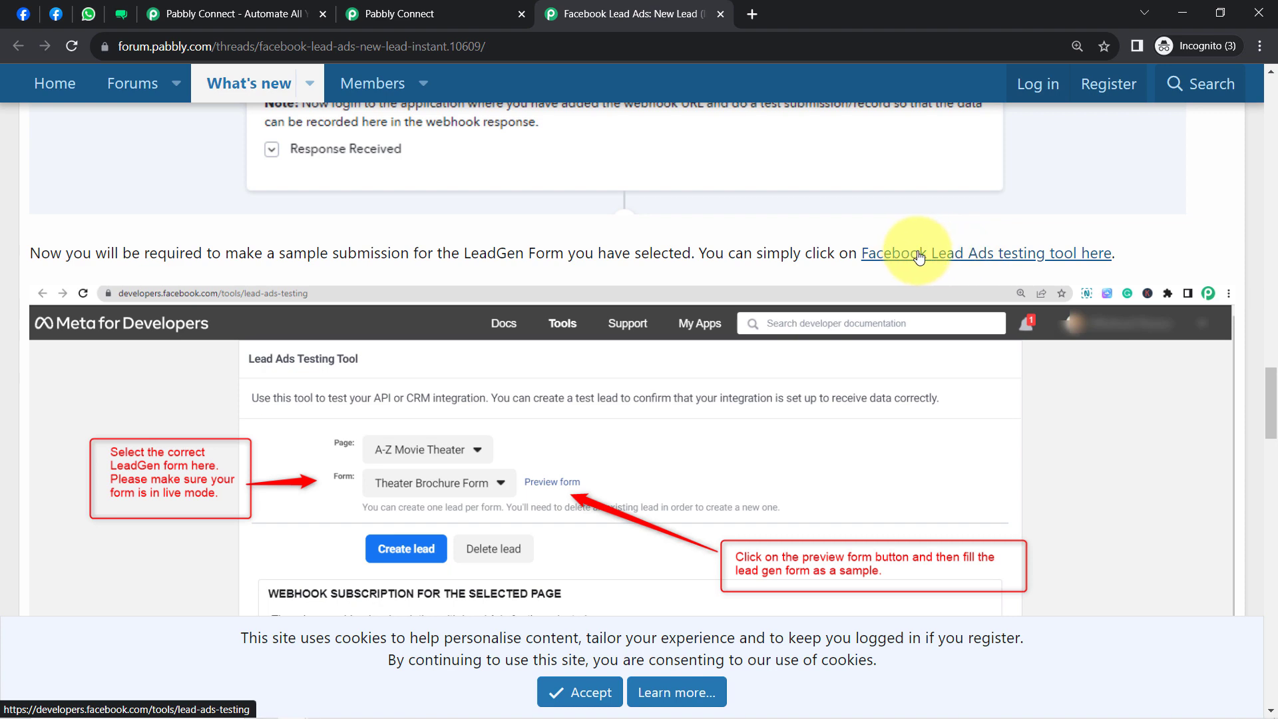
pyautogui.click(1045, 257)
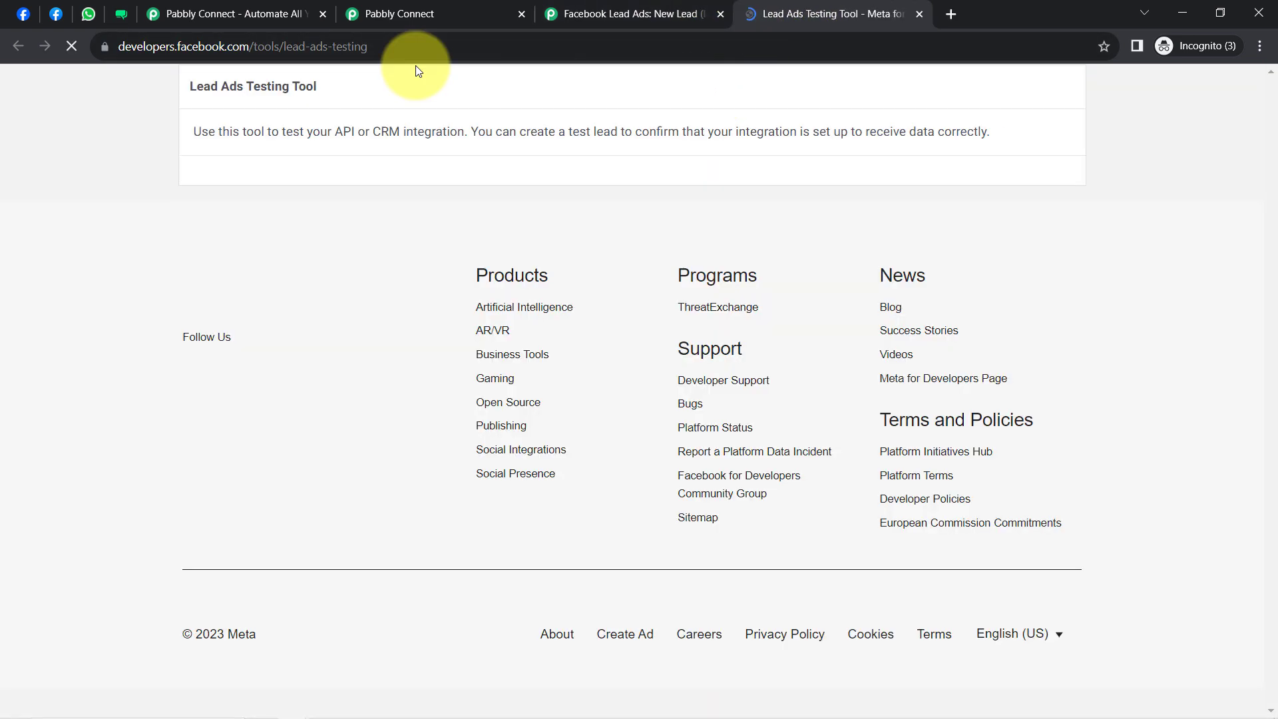
pyautogui.moveTo(279, 46); pyautogui.dragTo(421, 47)
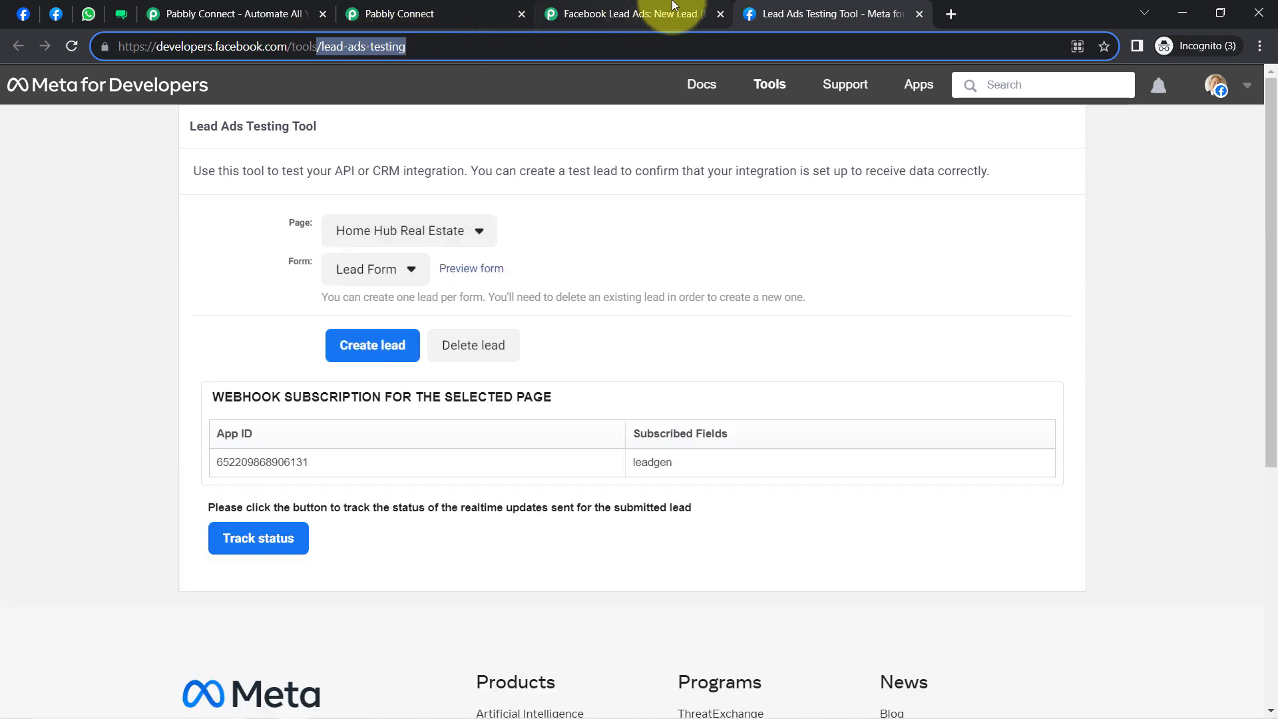
pyautogui.click(721, 12)
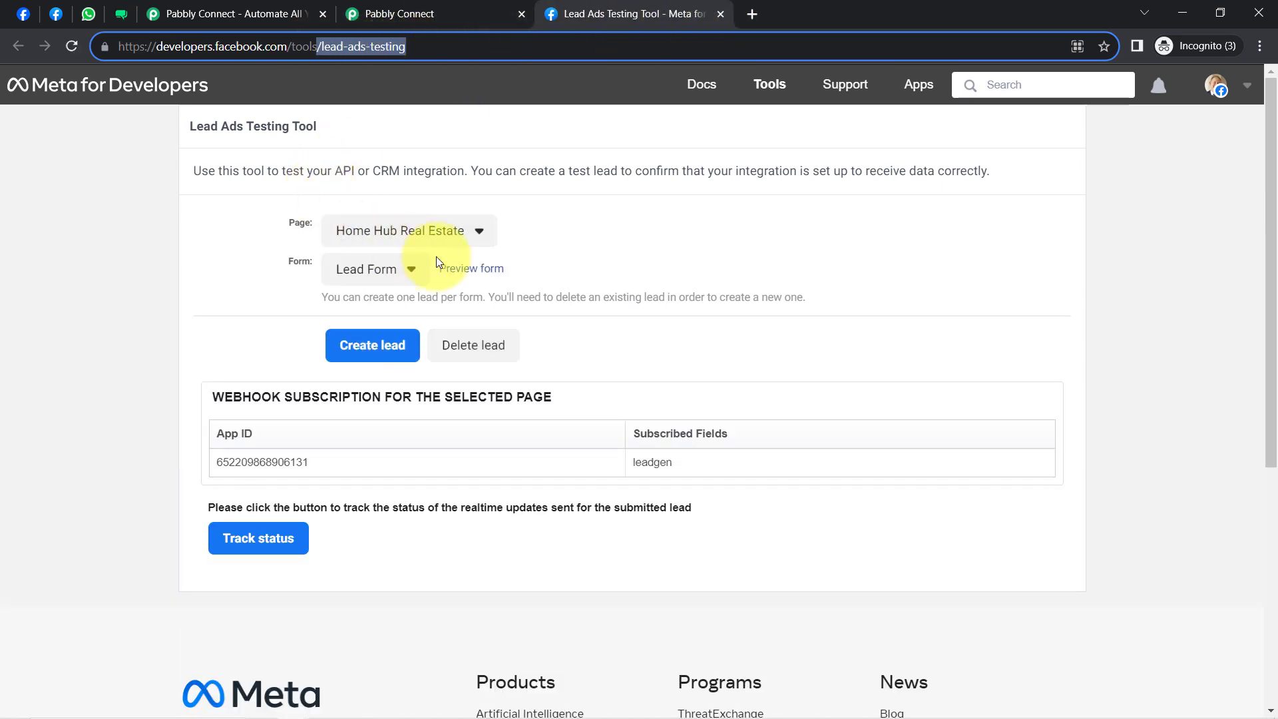
# - Find BestWay Supermart among the testing tool's pages by searching for "bestw" and select it as the page
pyautogui.click(417, 239)
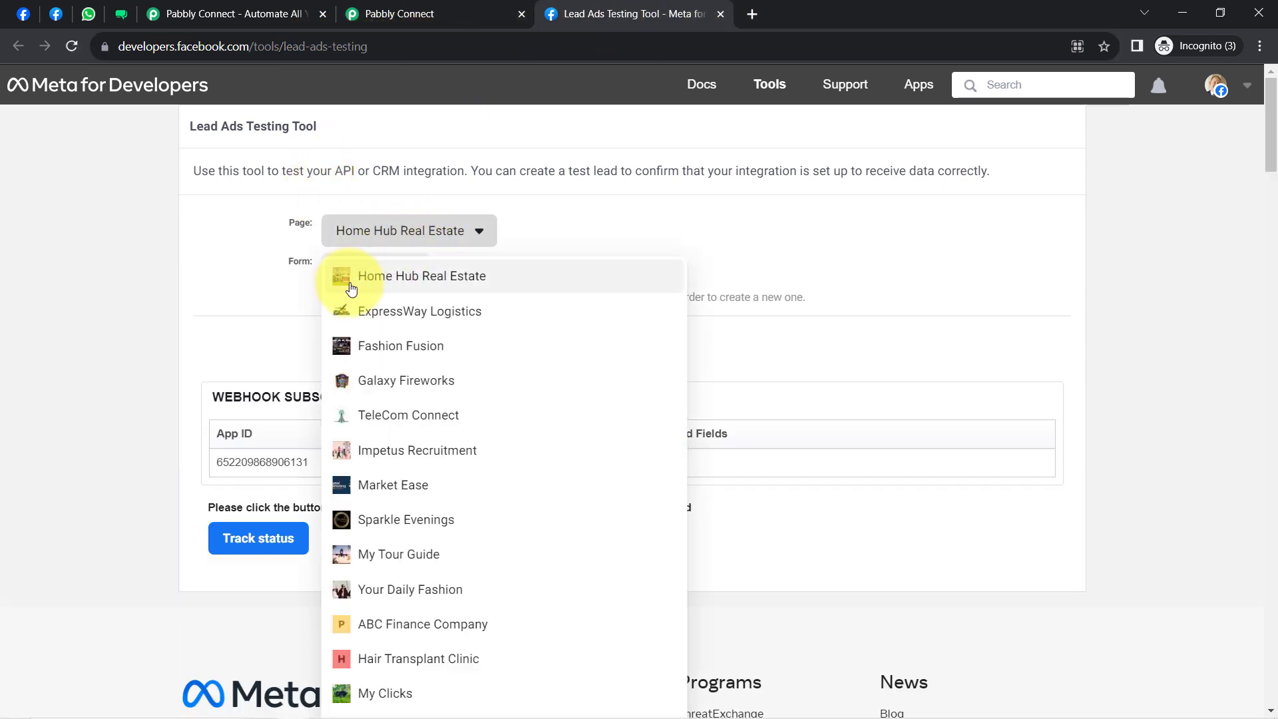
pyautogui.hotkey('ctrl', 'f')
pyautogui.press('Return')
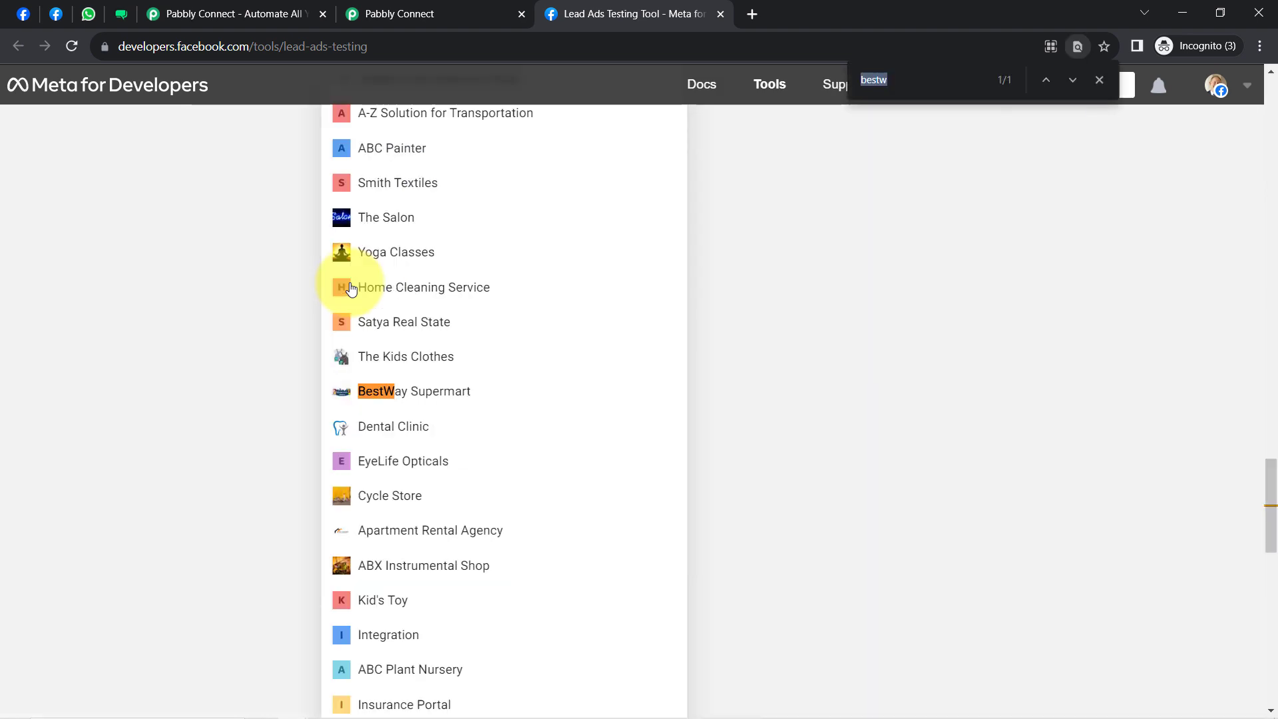
pyautogui.click(420, 392)
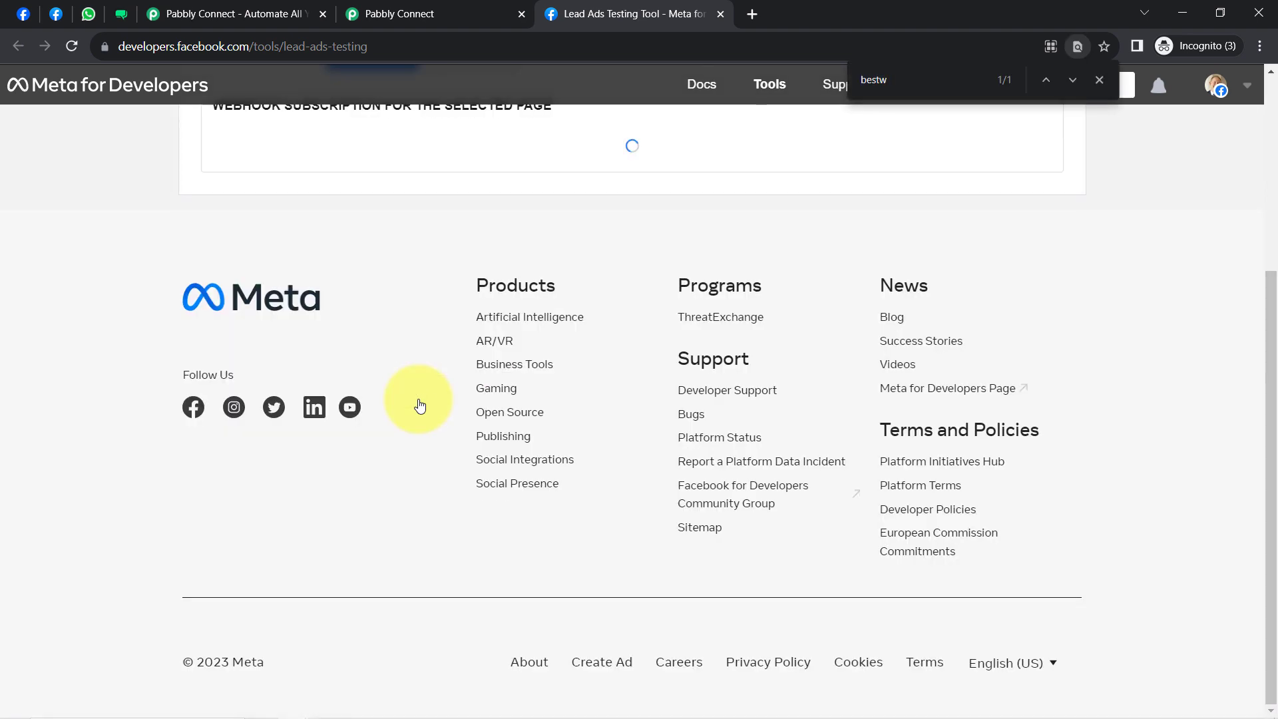
pyautogui.moveTo(1272, 354); pyautogui.dragTo(1270, 157)
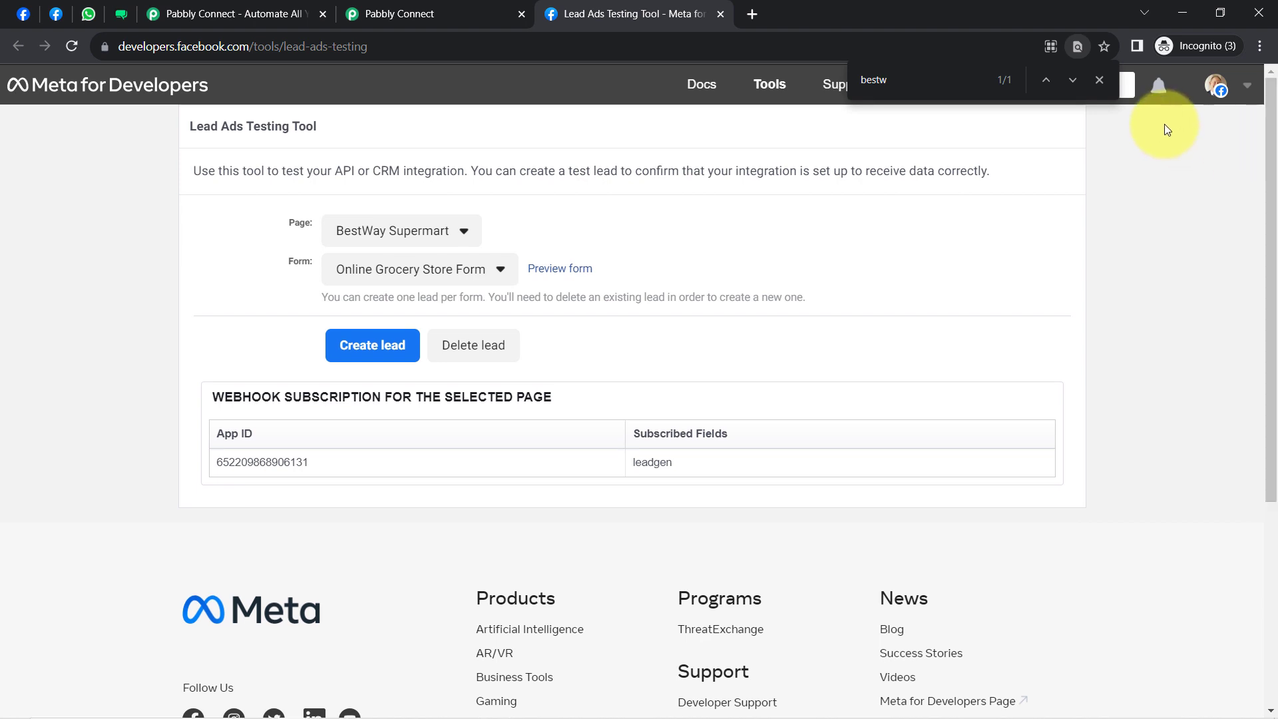
# - Close the page search and select Online Grocery Store Form as the testing tool's form
pyautogui.click(1102, 81)
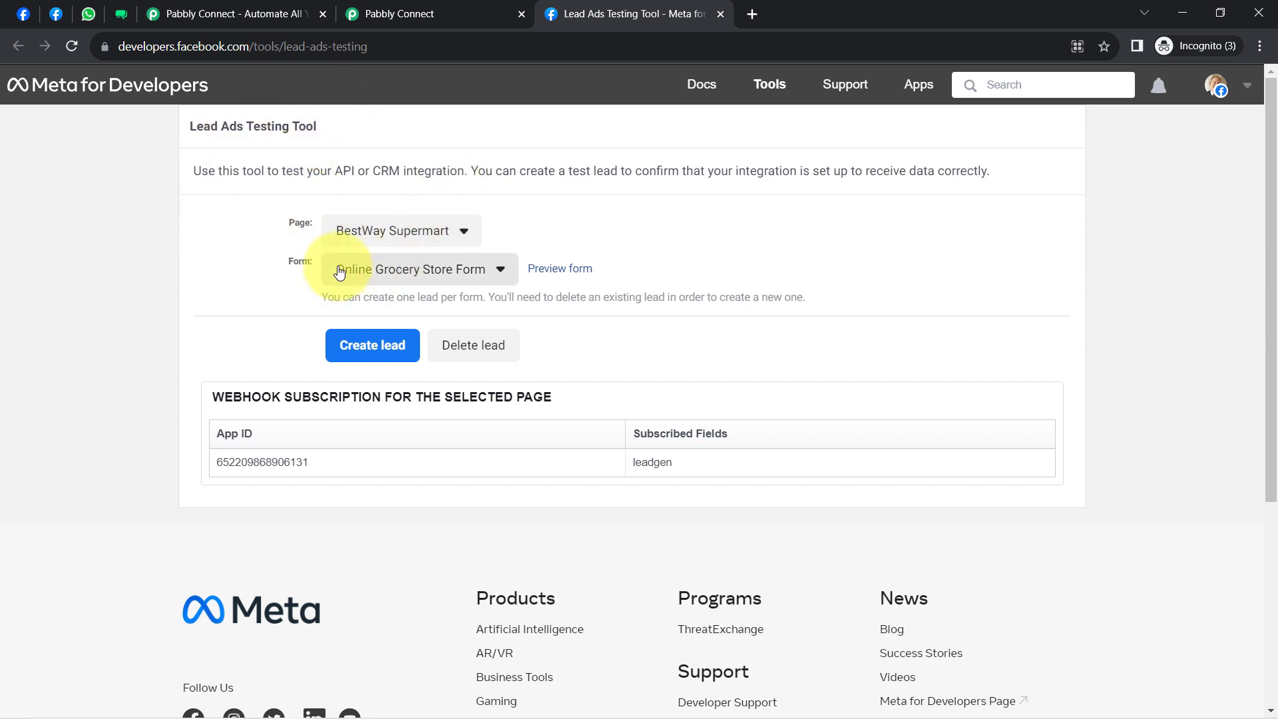
pyautogui.moveTo(442, 46); pyautogui.dragTo(317, 46)
pyautogui.click(466, 268)
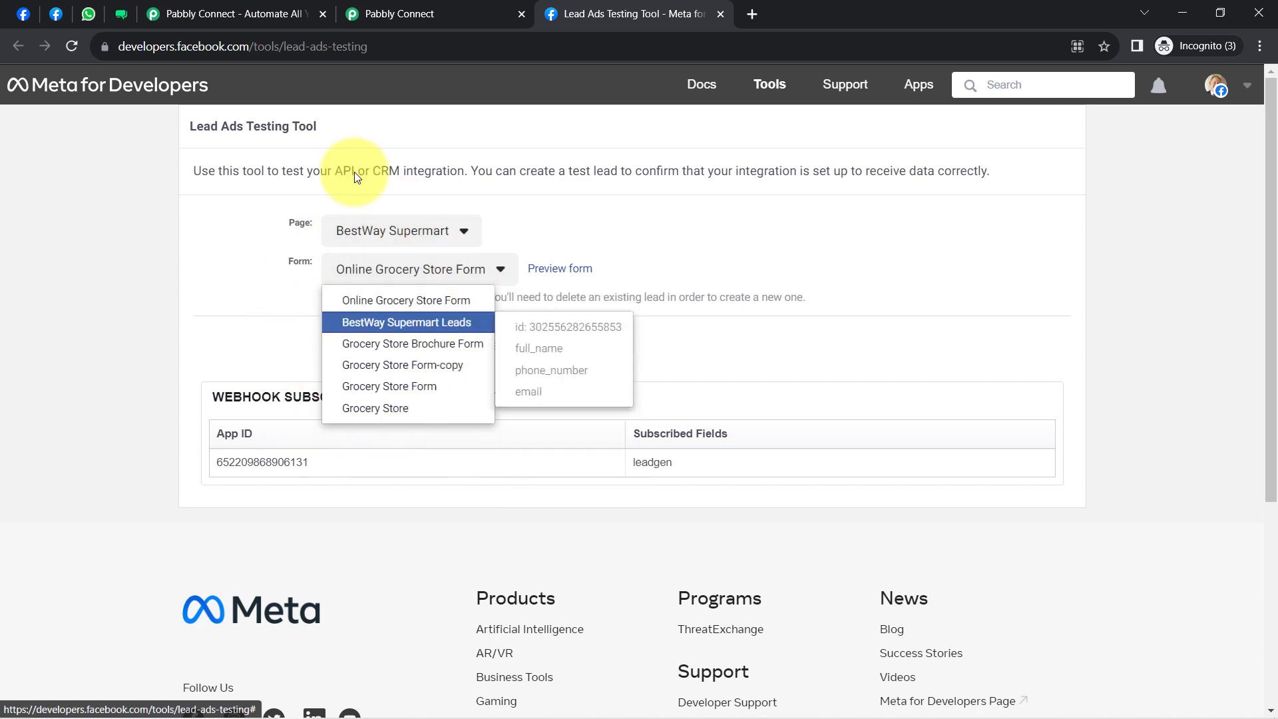
pyautogui.click(414, 303)
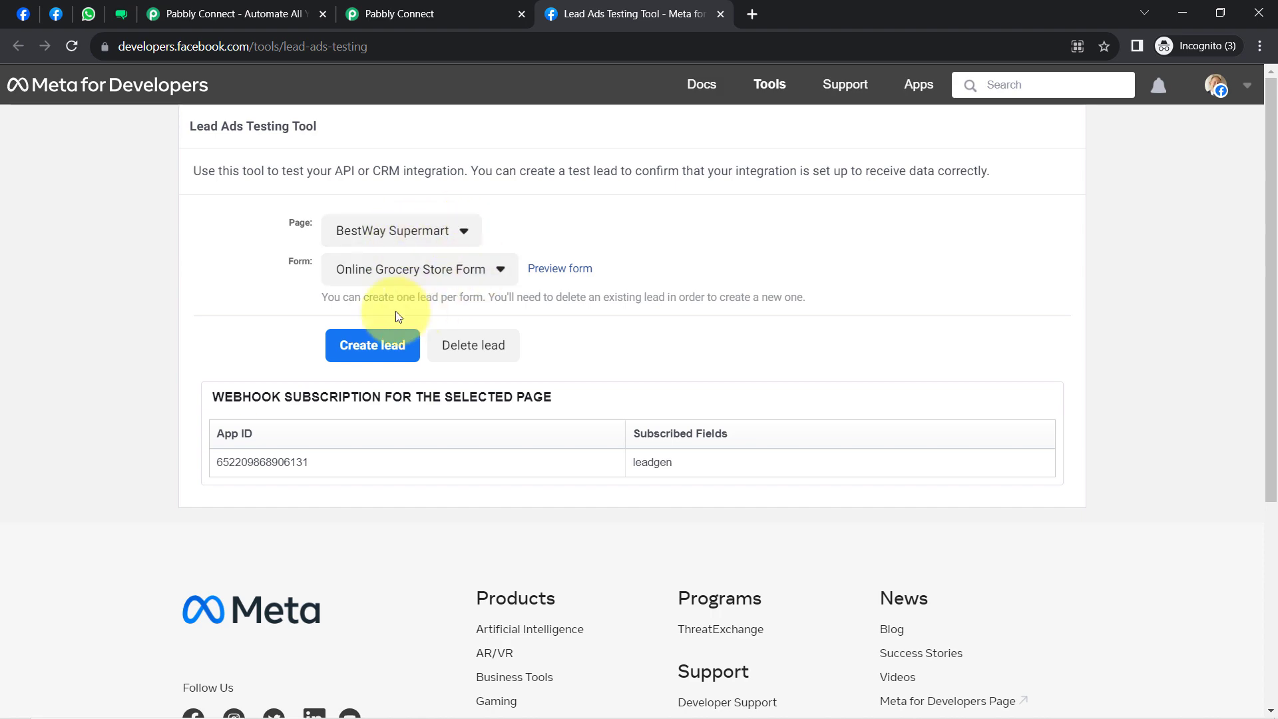
# - Preview the Online Grocery Store Form, and close this duplicate testing tool tab in favour of the one with the filled form
pyautogui.click(51, 21)
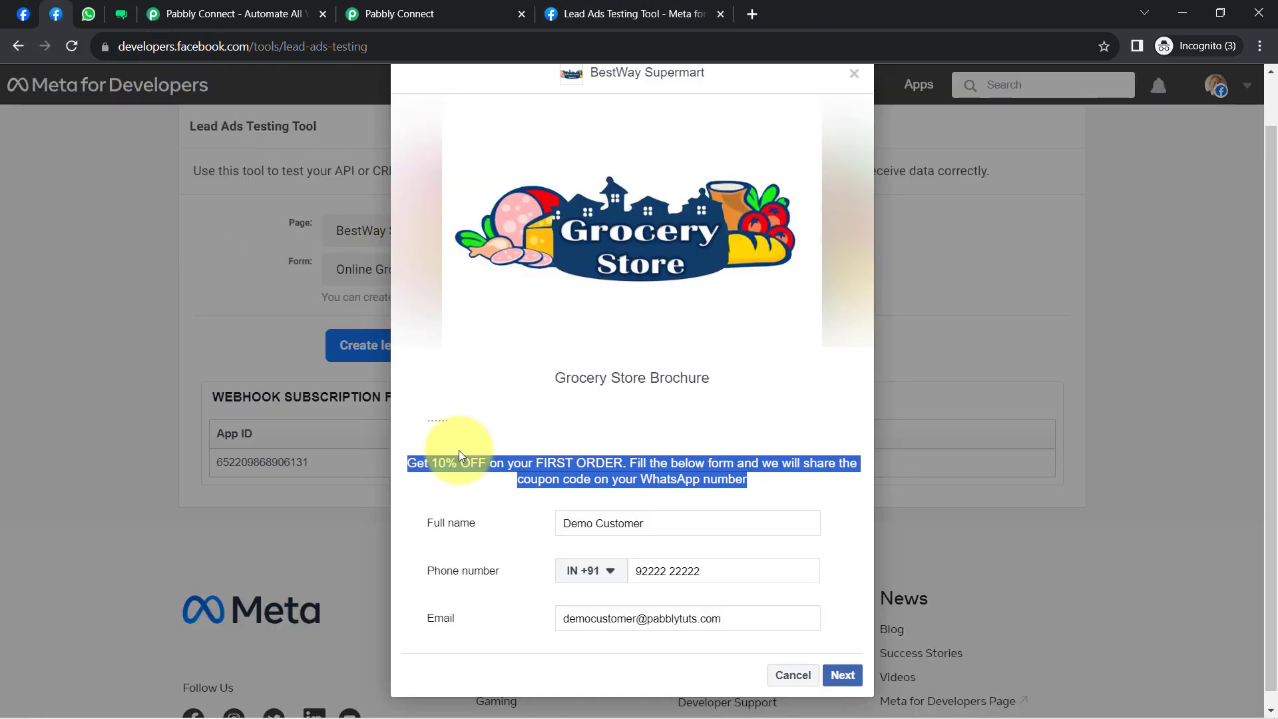
pyautogui.click(627, 8)
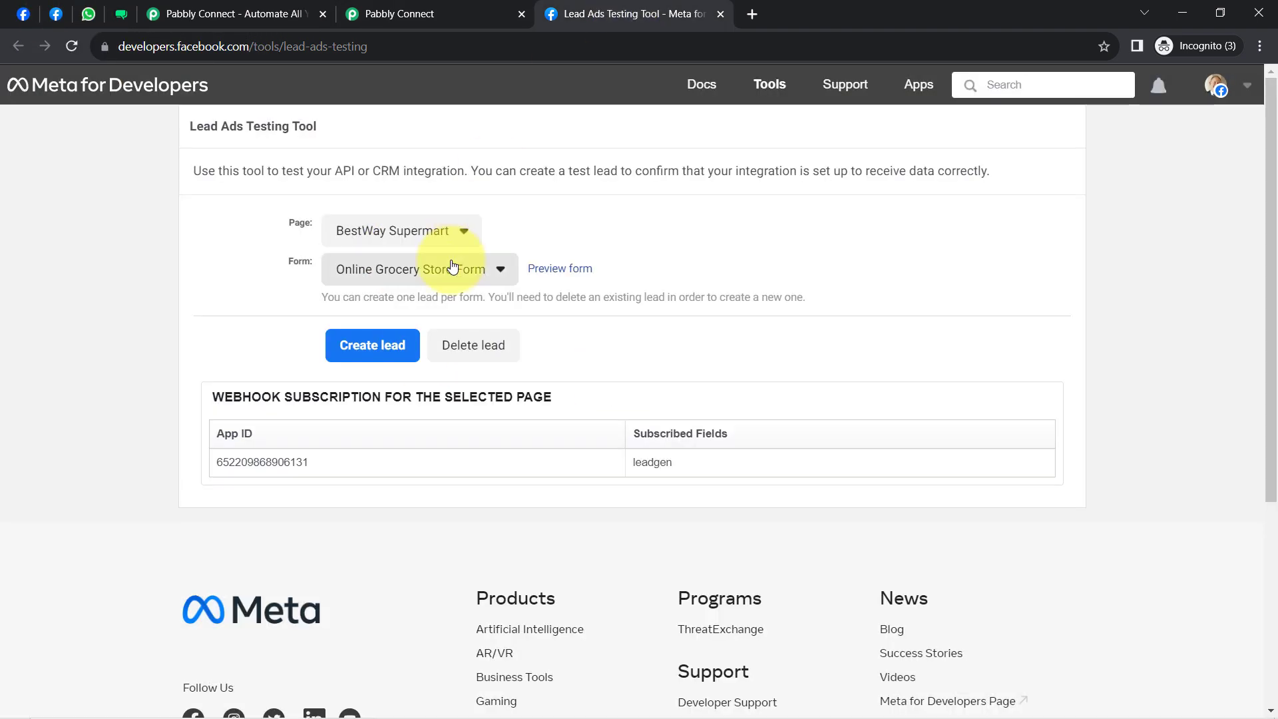
pyautogui.click(559, 269)
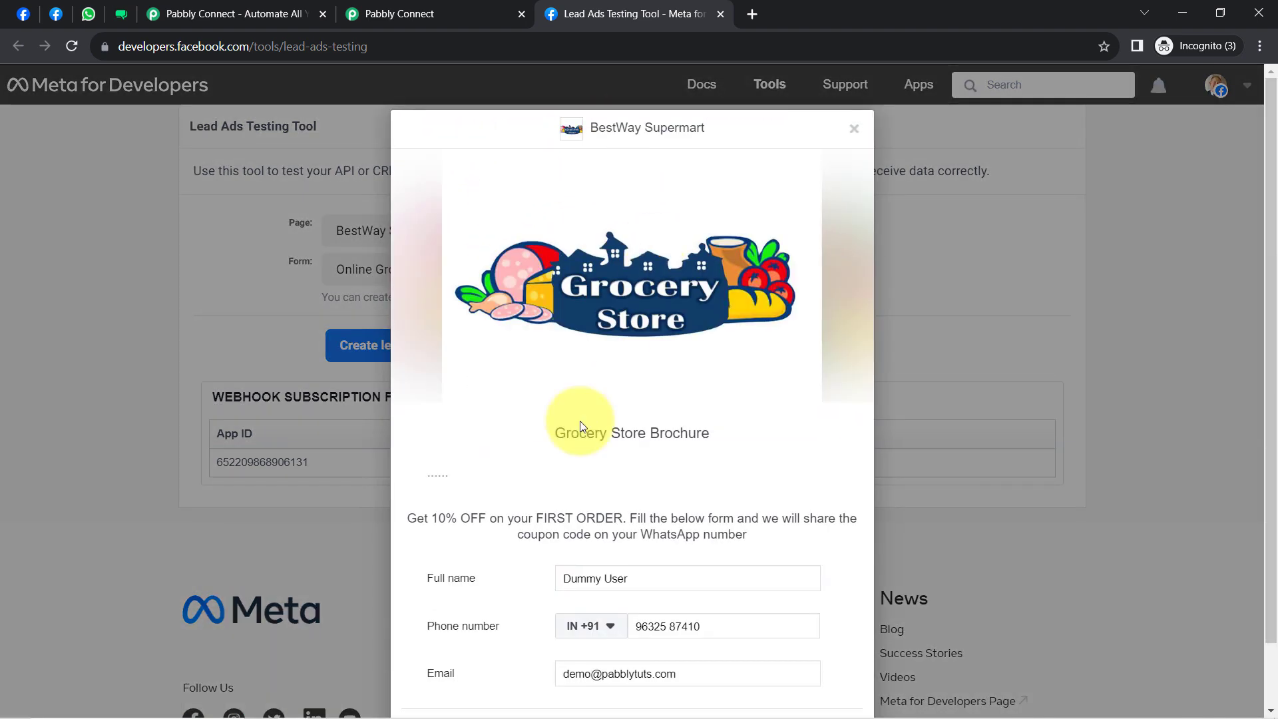
pyautogui.click(720, 14)
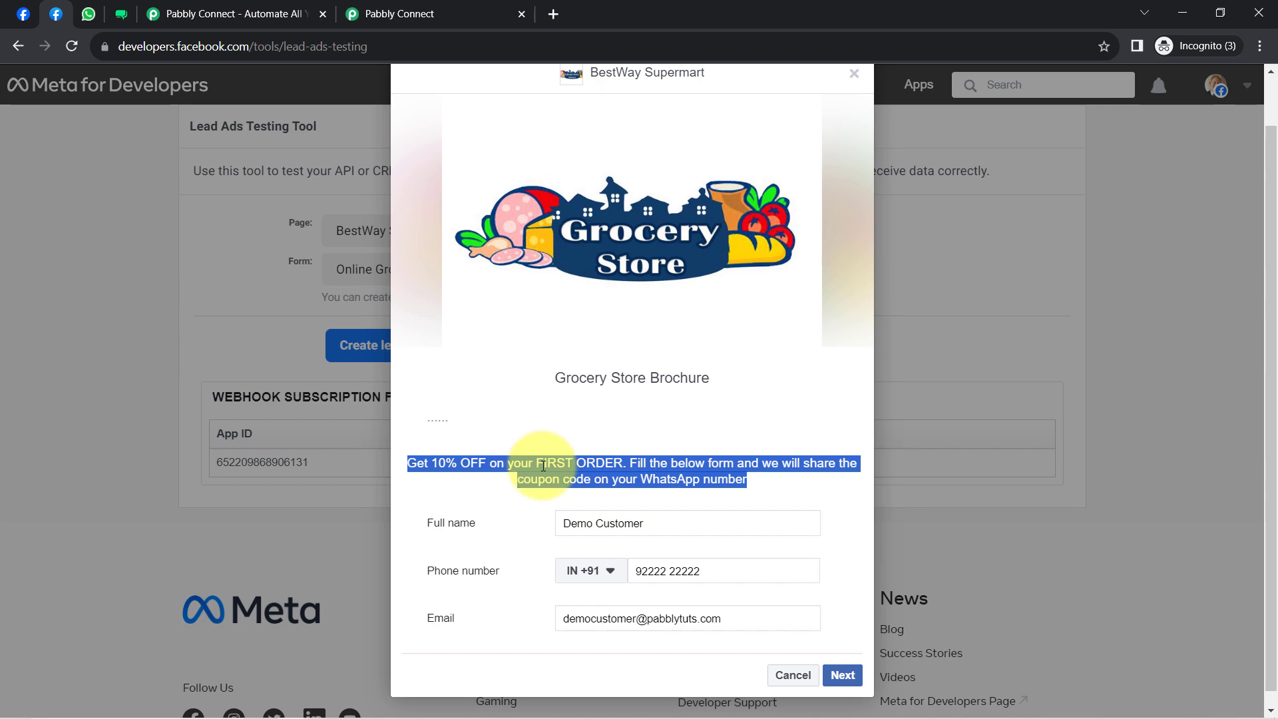
# - Check the trigger's webhook response status in the Pabbly Connect workflow, and return to the filled lead form
pyautogui.click(544, 466)
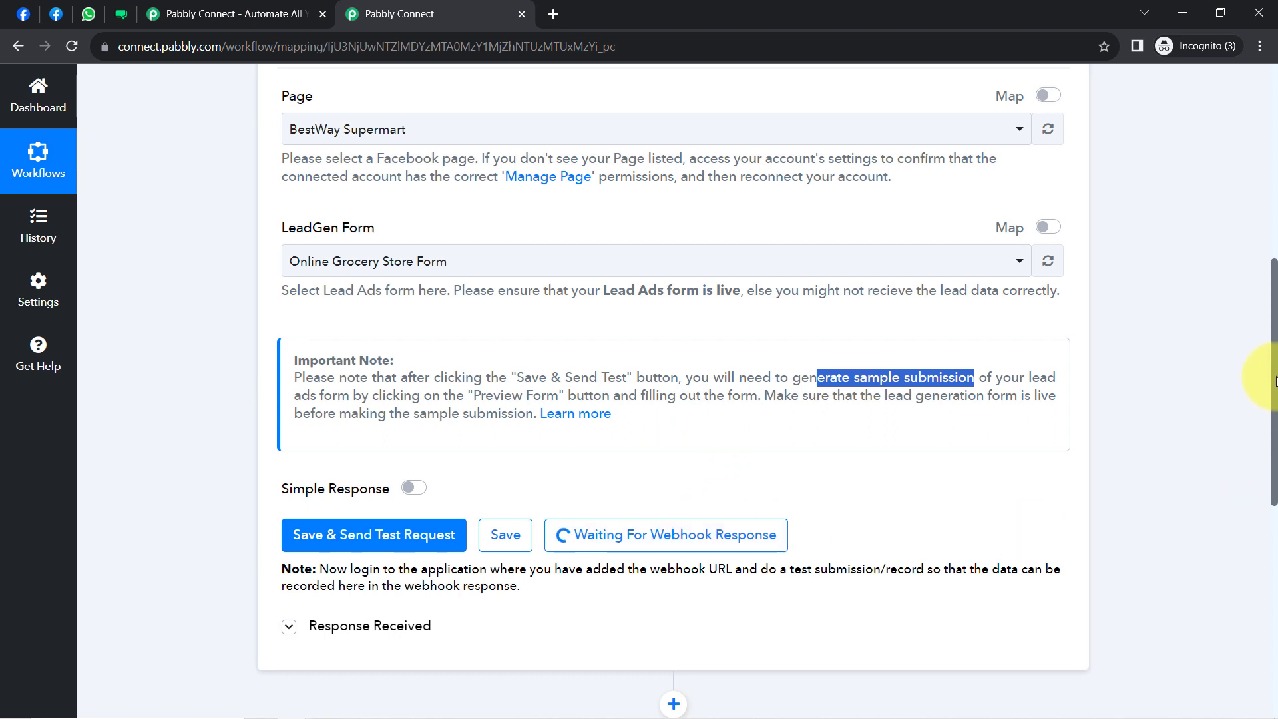
pyautogui.scroll(-3, 1275, 381)
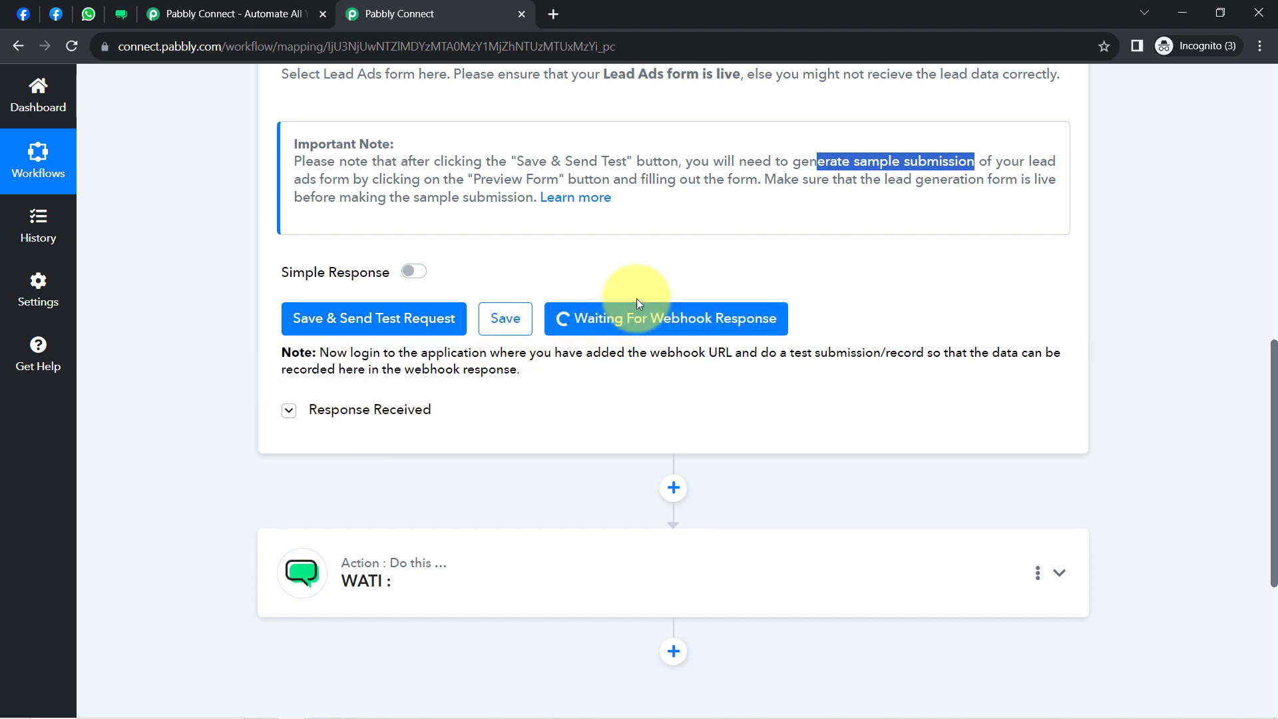
pyautogui.click(51, 8)
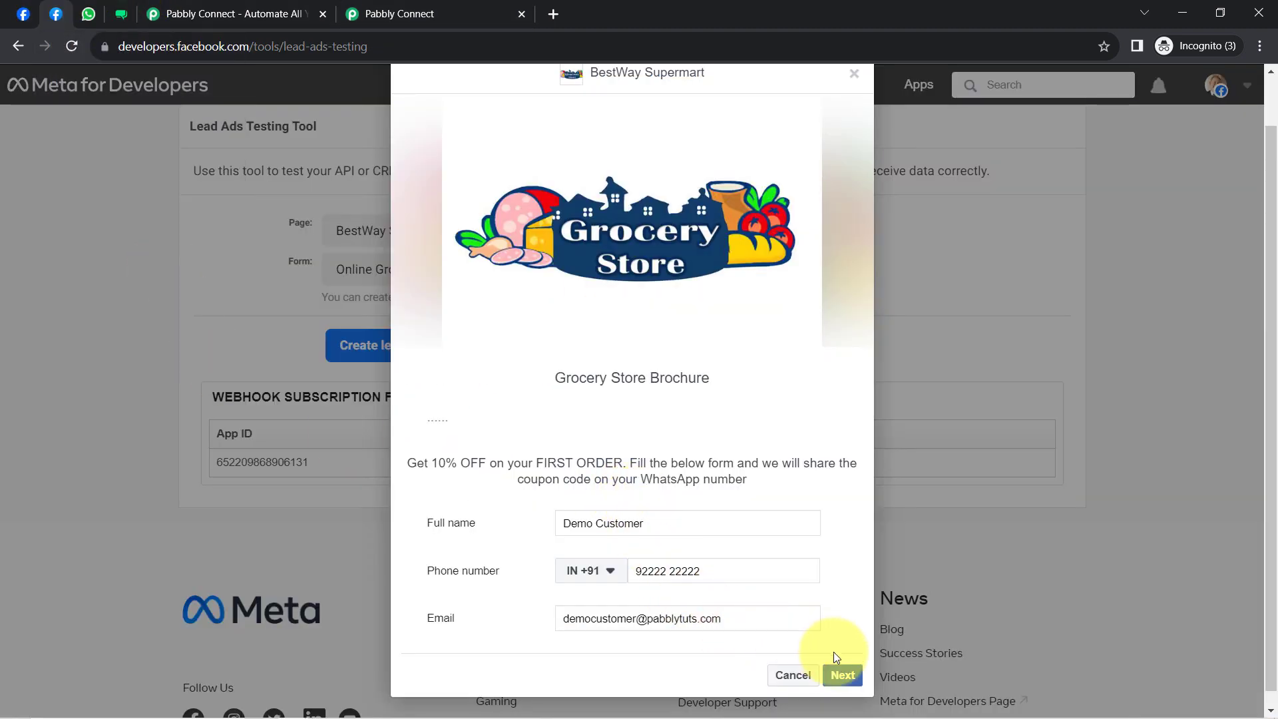
# - Review the full name, phone number and email in the sample lead form, and submit it
pyautogui.moveTo(578, 523); pyautogui.dragTo(677, 518)
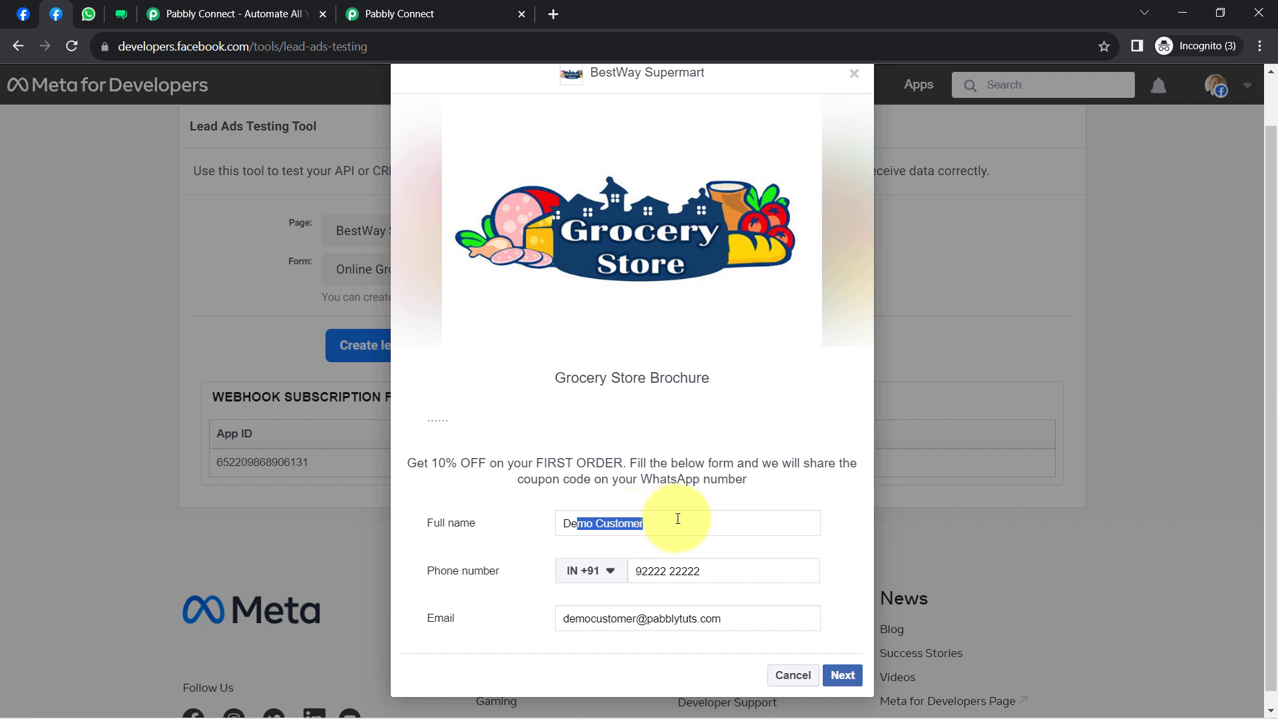
pyautogui.moveTo(649, 571); pyautogui.dragTo(720, 567)
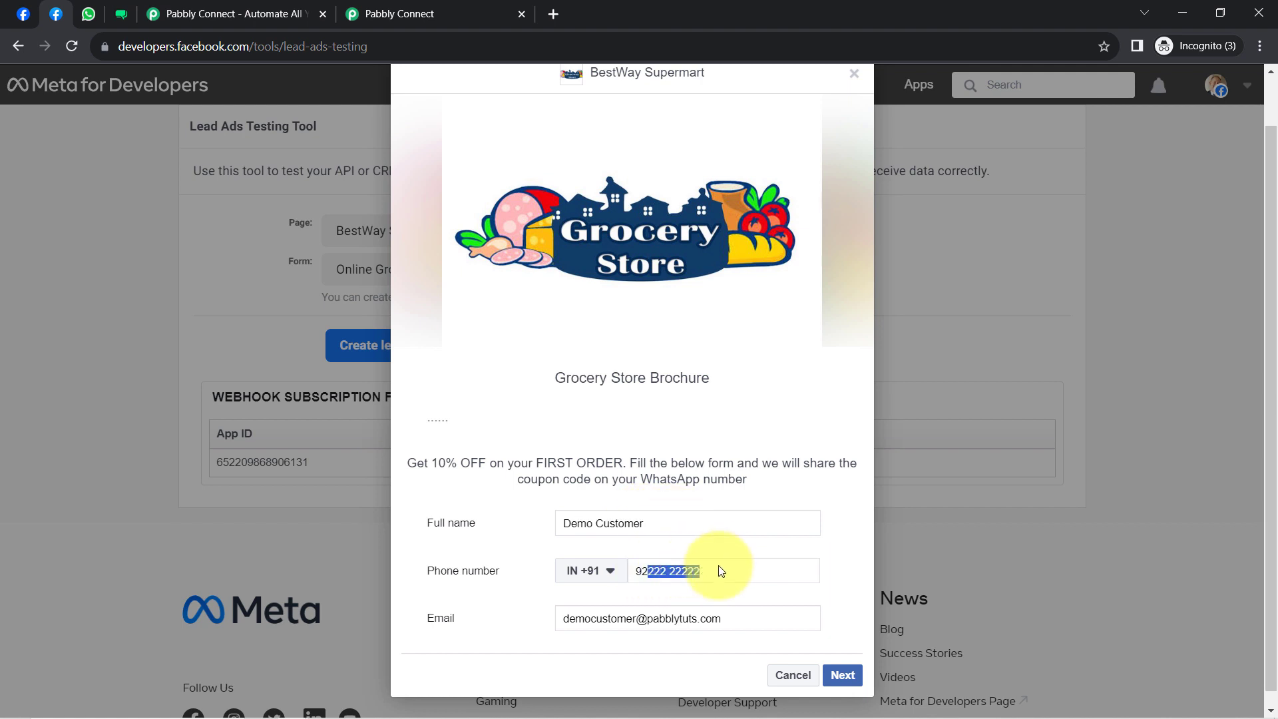
pyautogui.moveTo(576, 618); pyautogui.dragTo(699, 613)
pyautogui.click(668, 591)
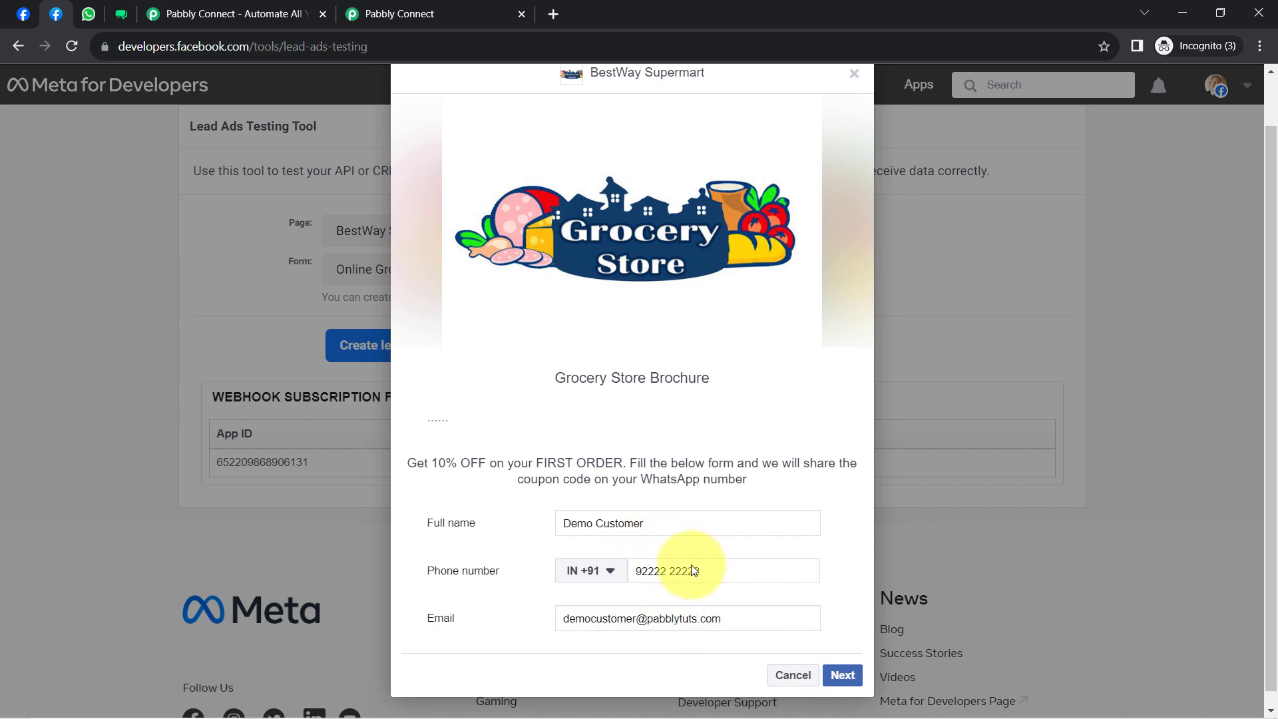
pyautogui.click(850, 678)
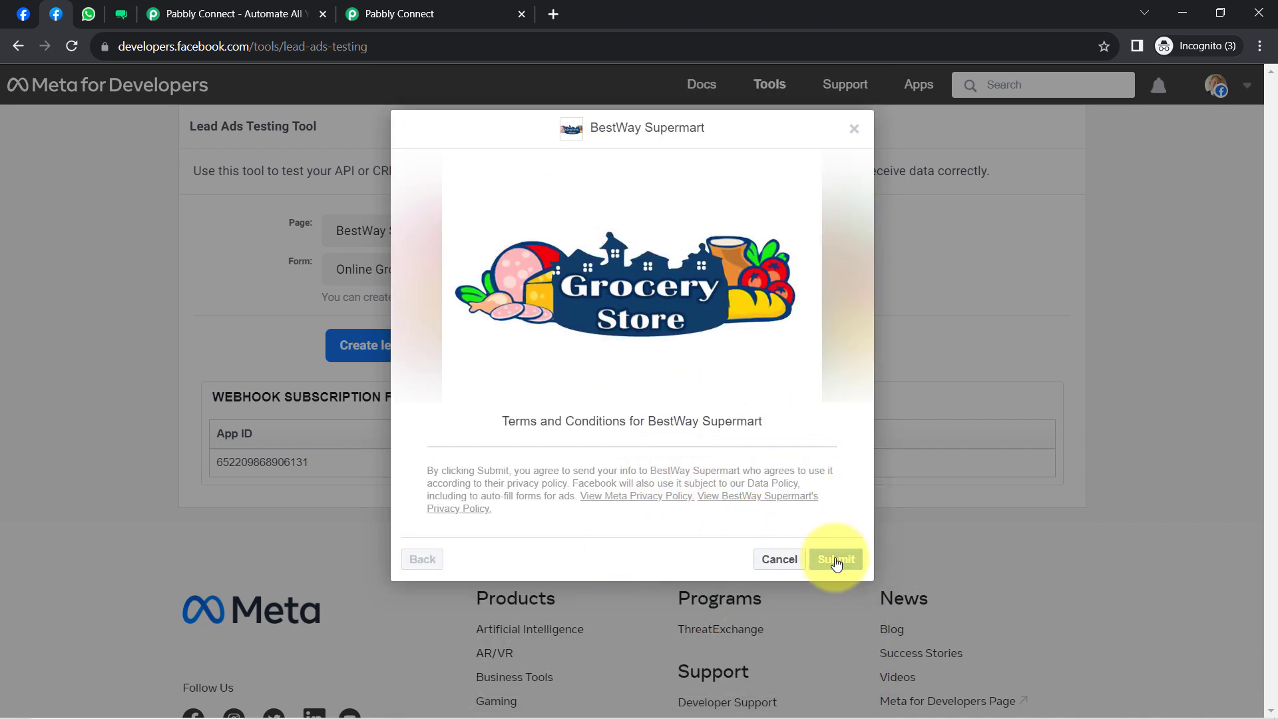
# - Back in the Pabbly Connect workflow, examine the full name, phone number, email and created time in the trigger's received response
pyautogui.click(349, 14)
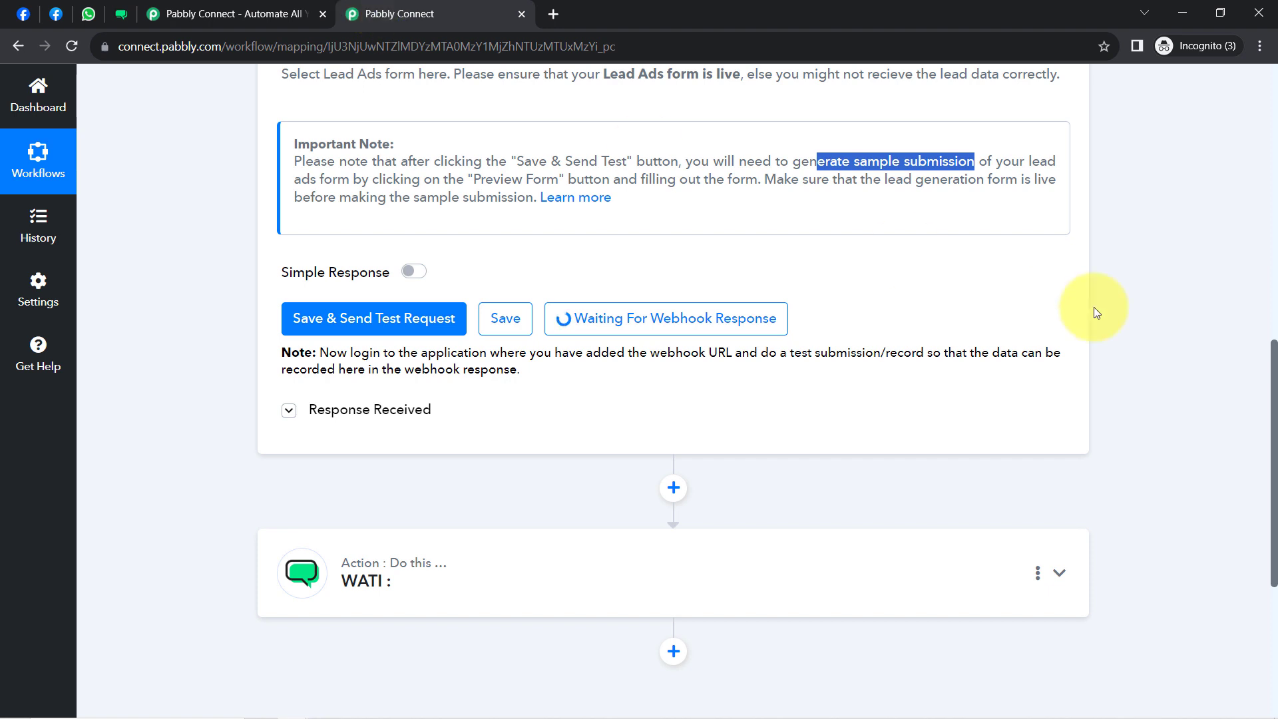
pyautogui.scroll(-2, 1265, 372)
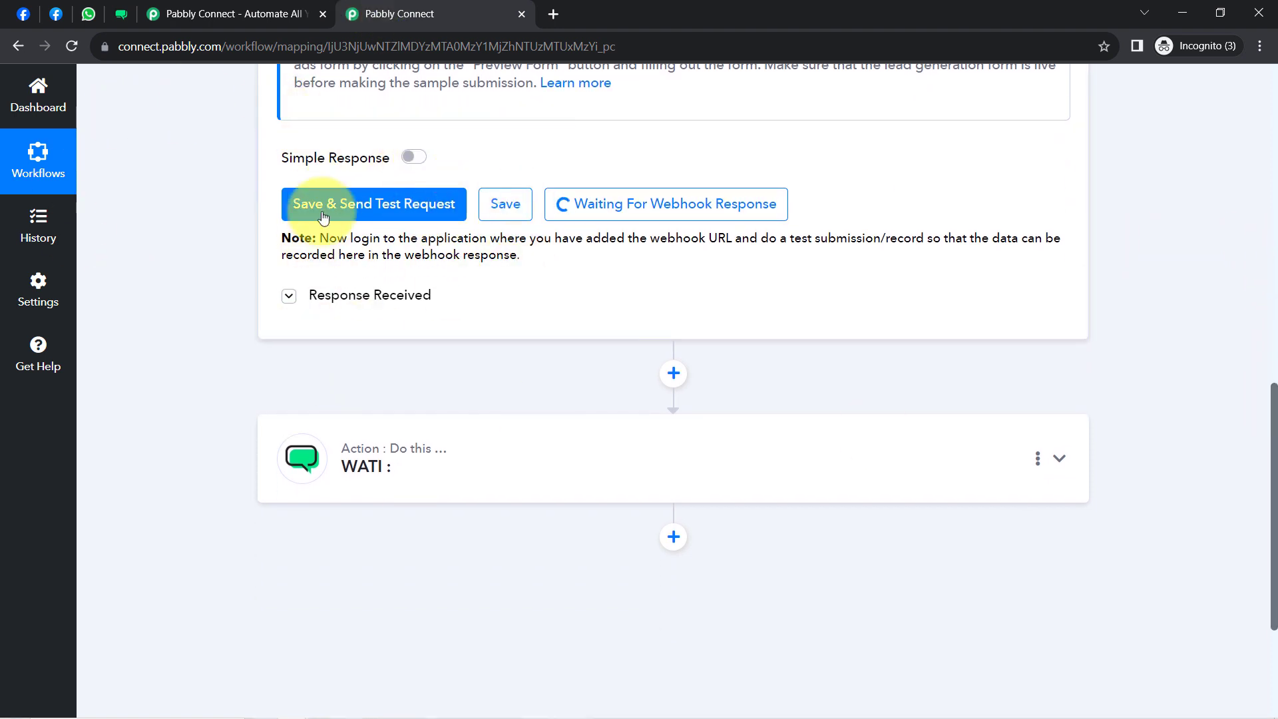
pyautogui.moveTo(314, 298)
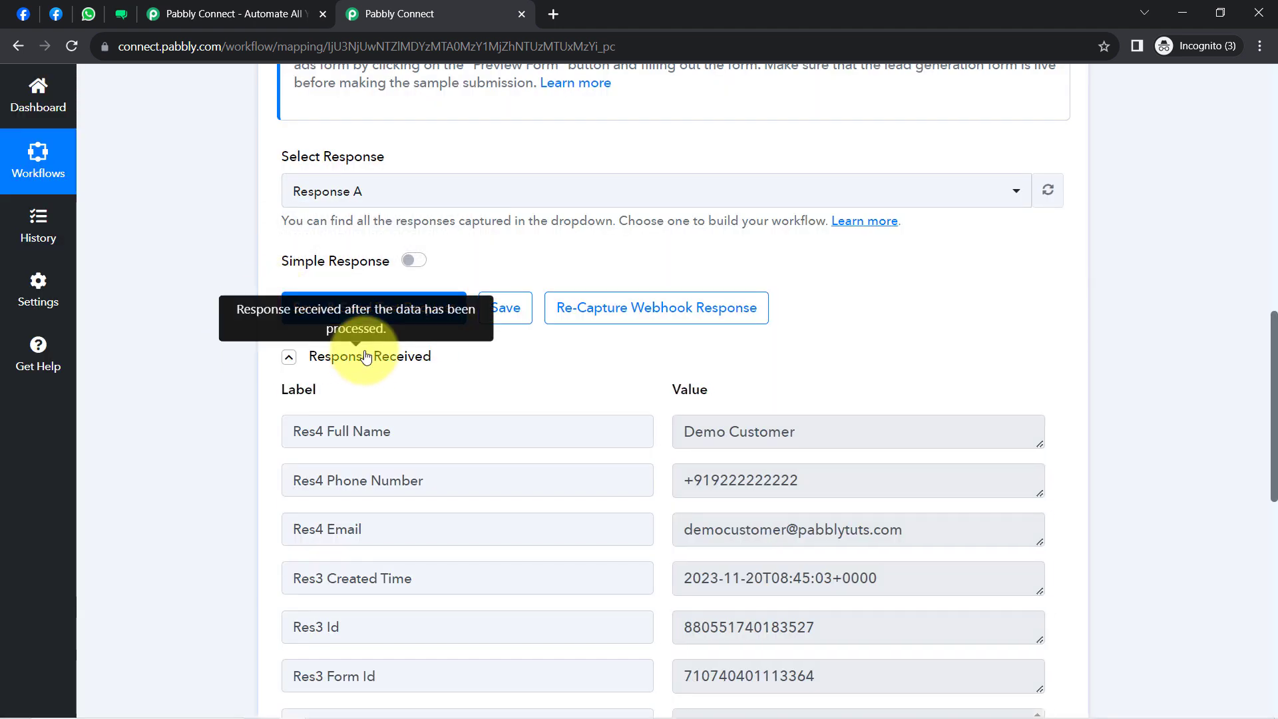
pyautogui.click(366, 358)
pyautogui.click(301, 356)
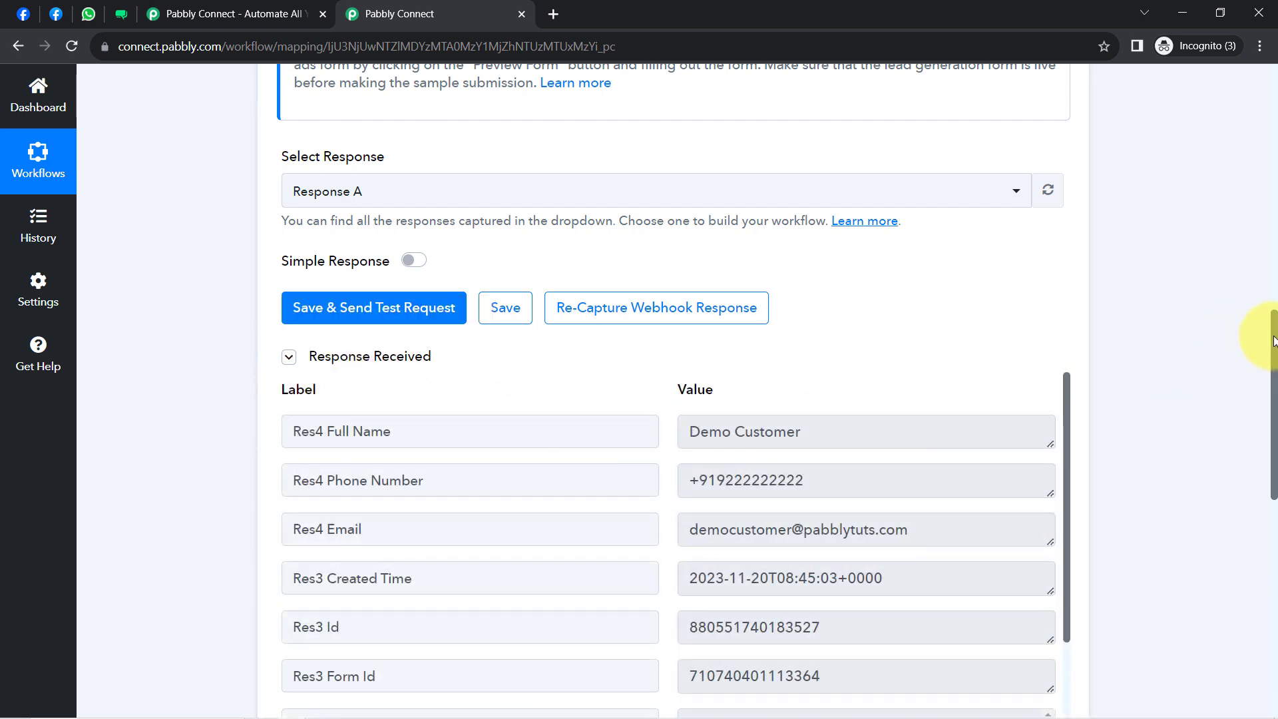
pyautogui.moveTo(1275, 346); pyautogui.dragTo(1263, 411)
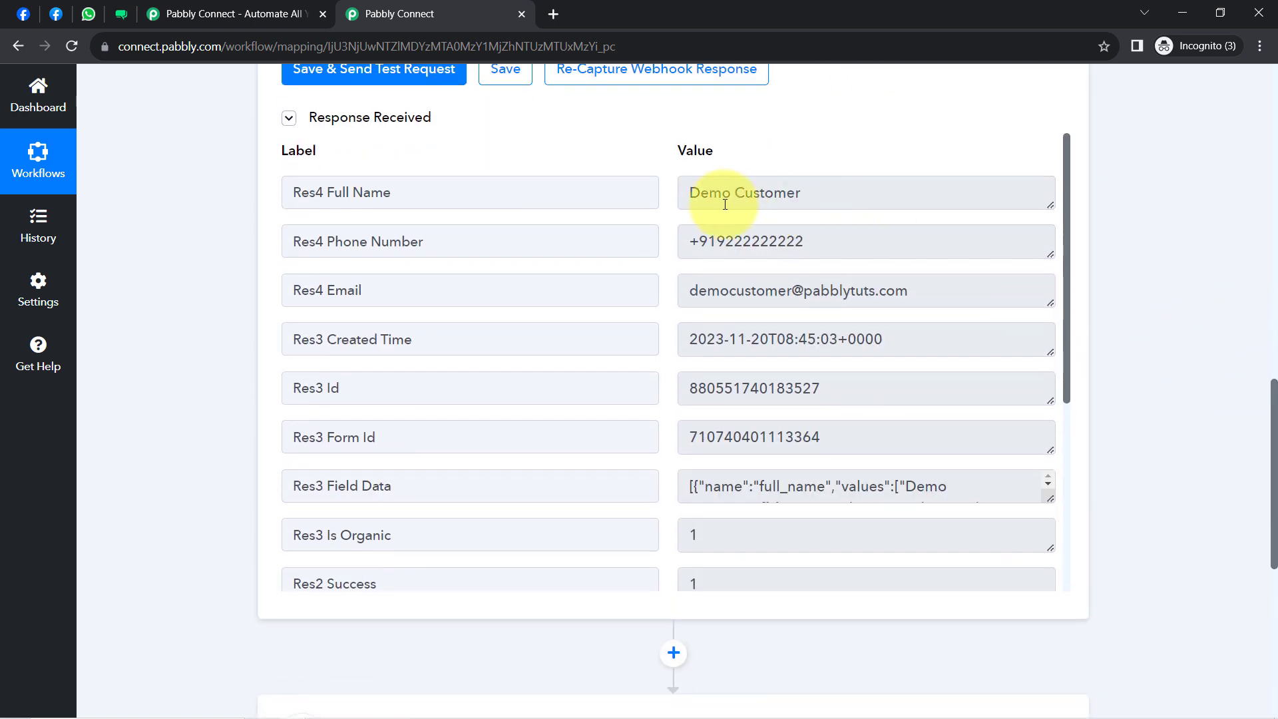
pyautogui.moveTo(708, 202); pyautogui.dragTo(850, 199)
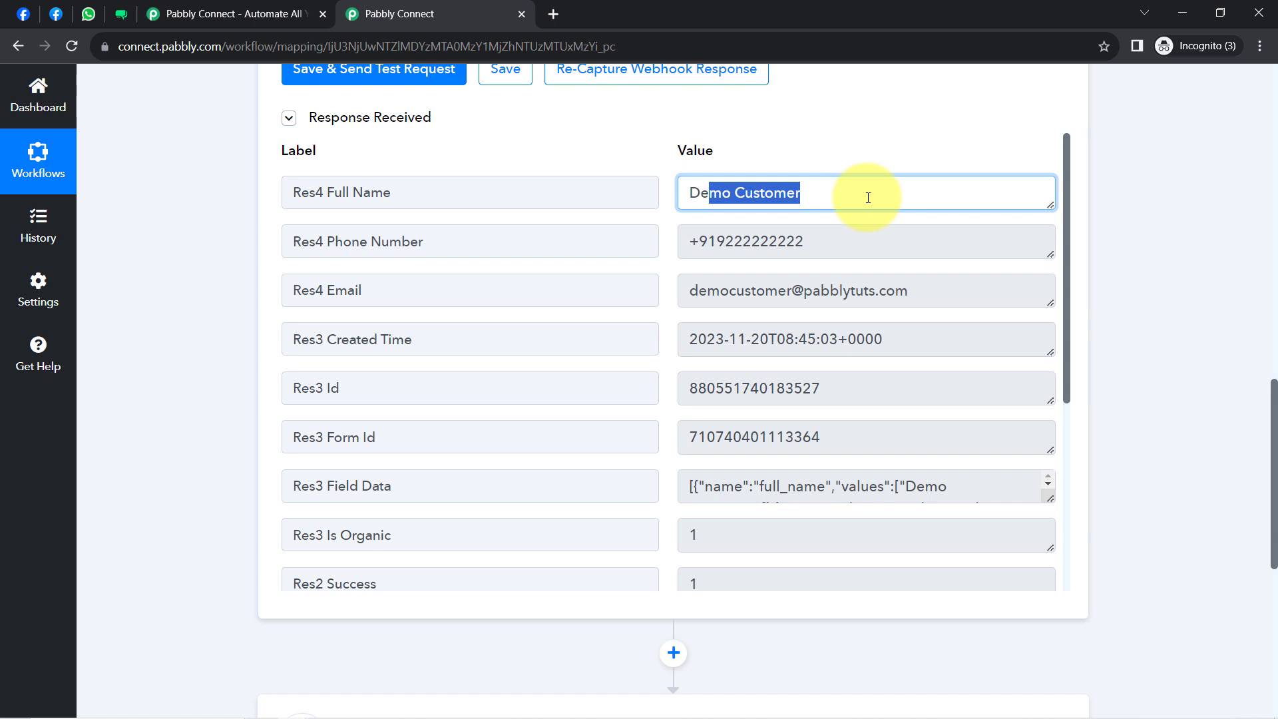
pyautogui.moveTo(723, 244); pyautogui.dragTo(801, 239)
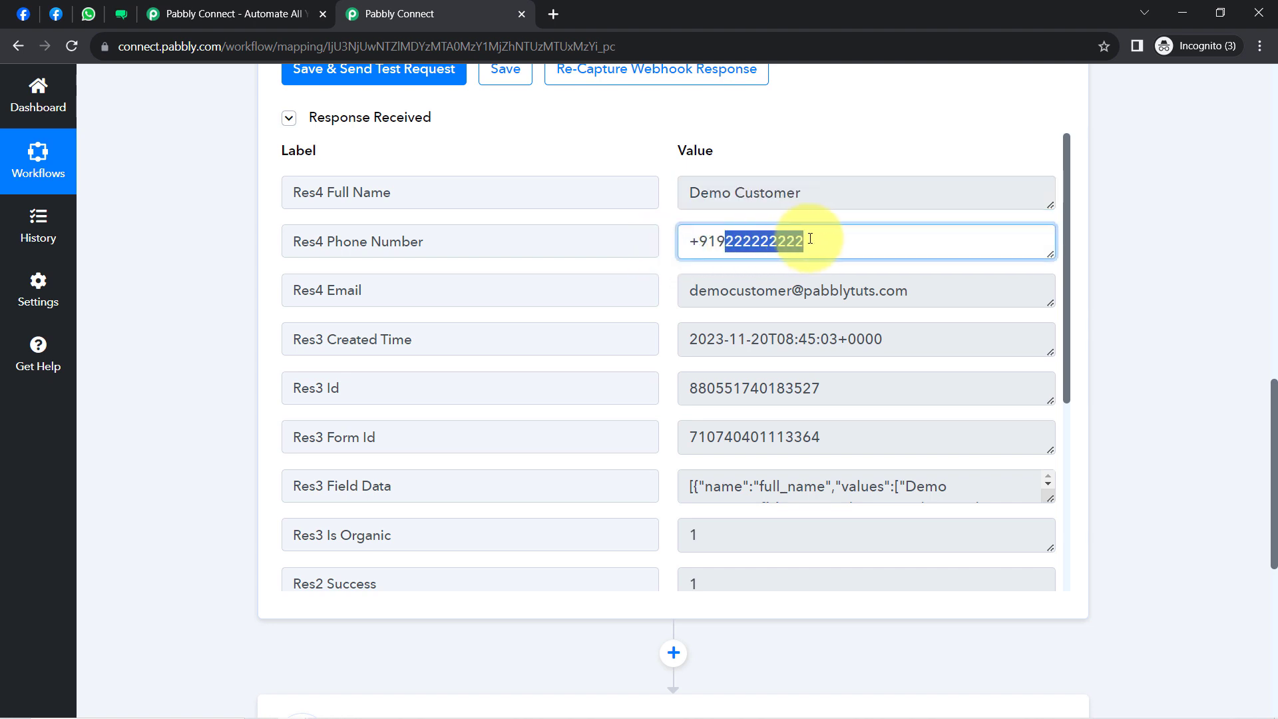
pyautogui.moveTo(717, 291); pyautogui.dragTo(808, 289)
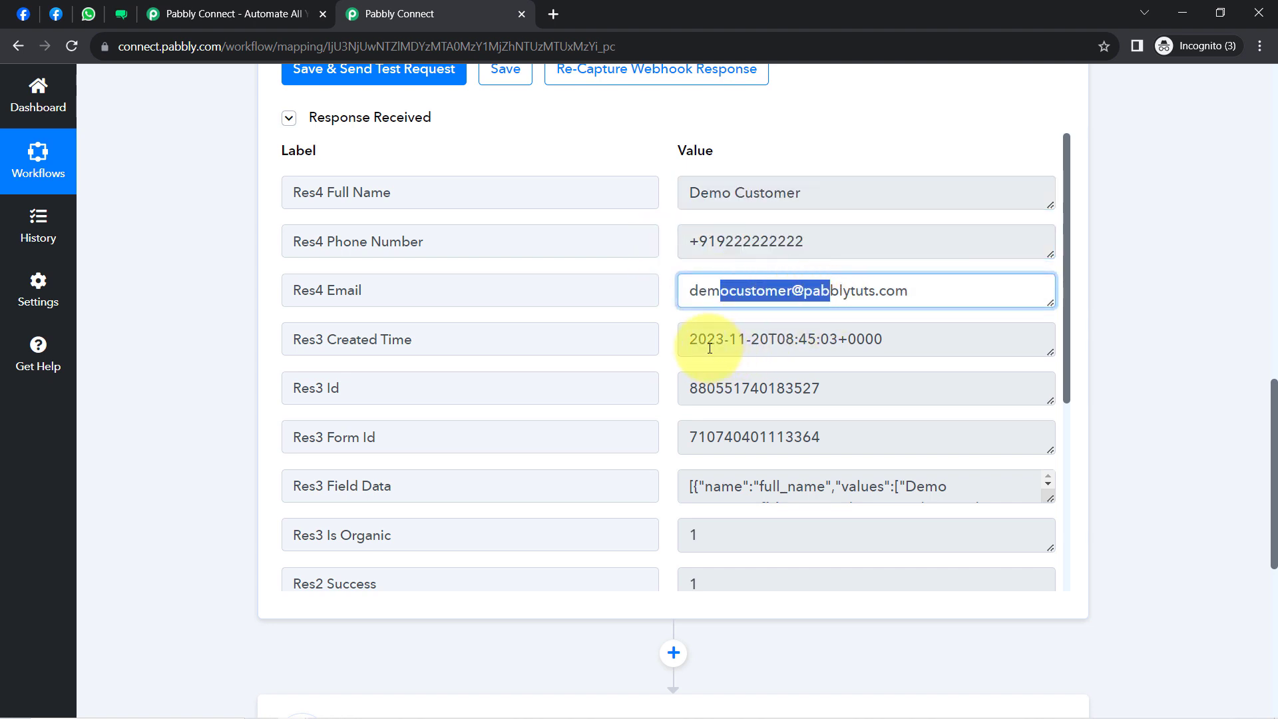
pyautogui.moveTo(707, 341); pyautogui.dragTo(1059, 126)
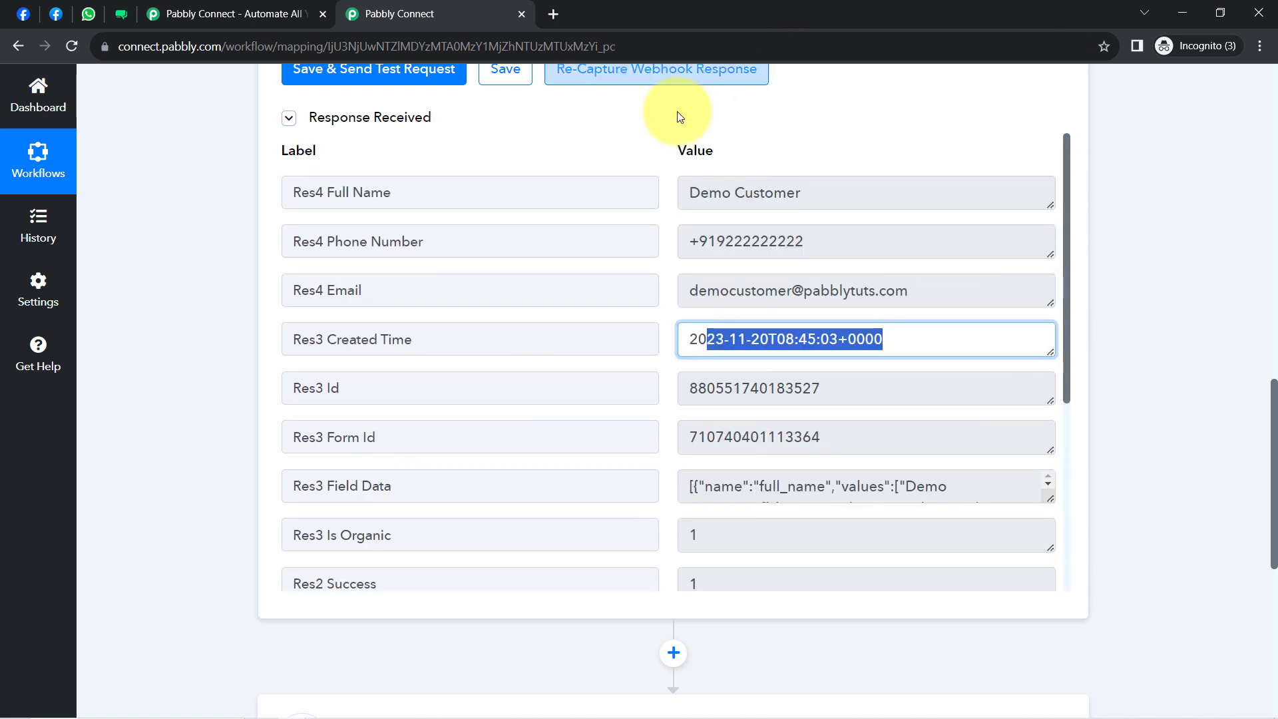
pyautogui.click(602, 265)
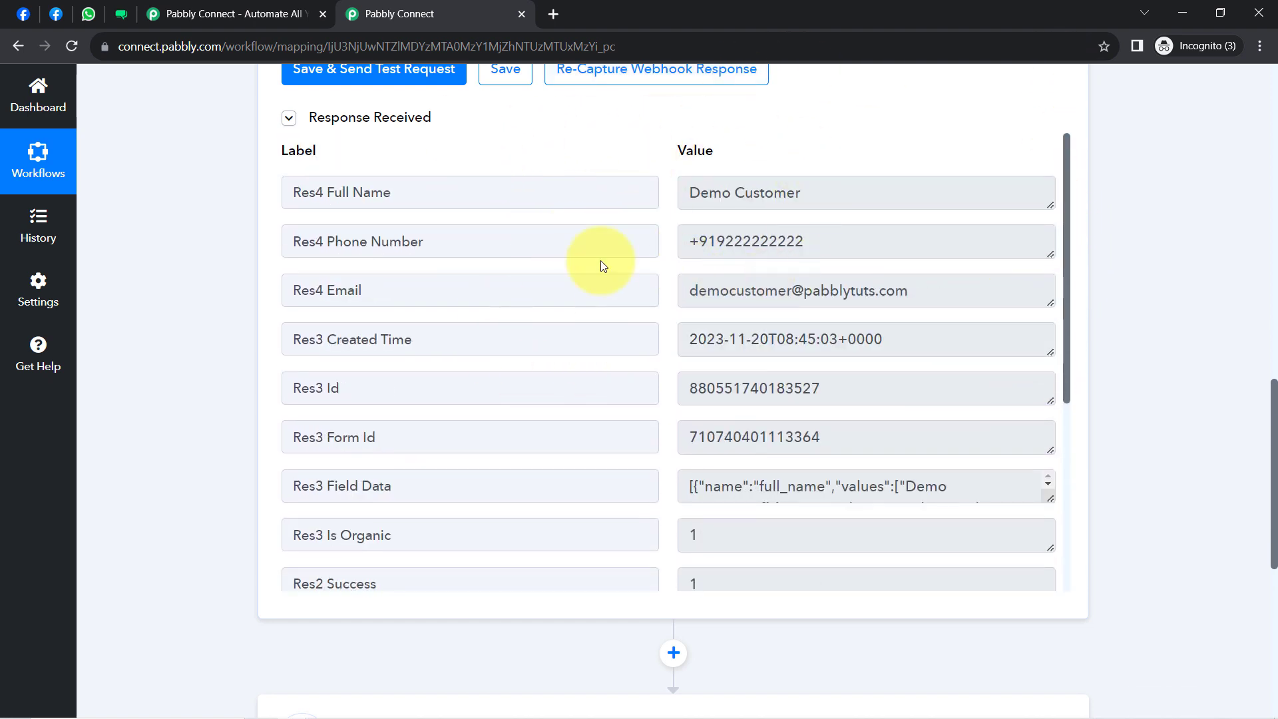
# - Collapse the received response and the Facebook Lead Ads trigger step
pyautogui.click(406, 122)
pyautogui.scroll(4, 1265, 248)
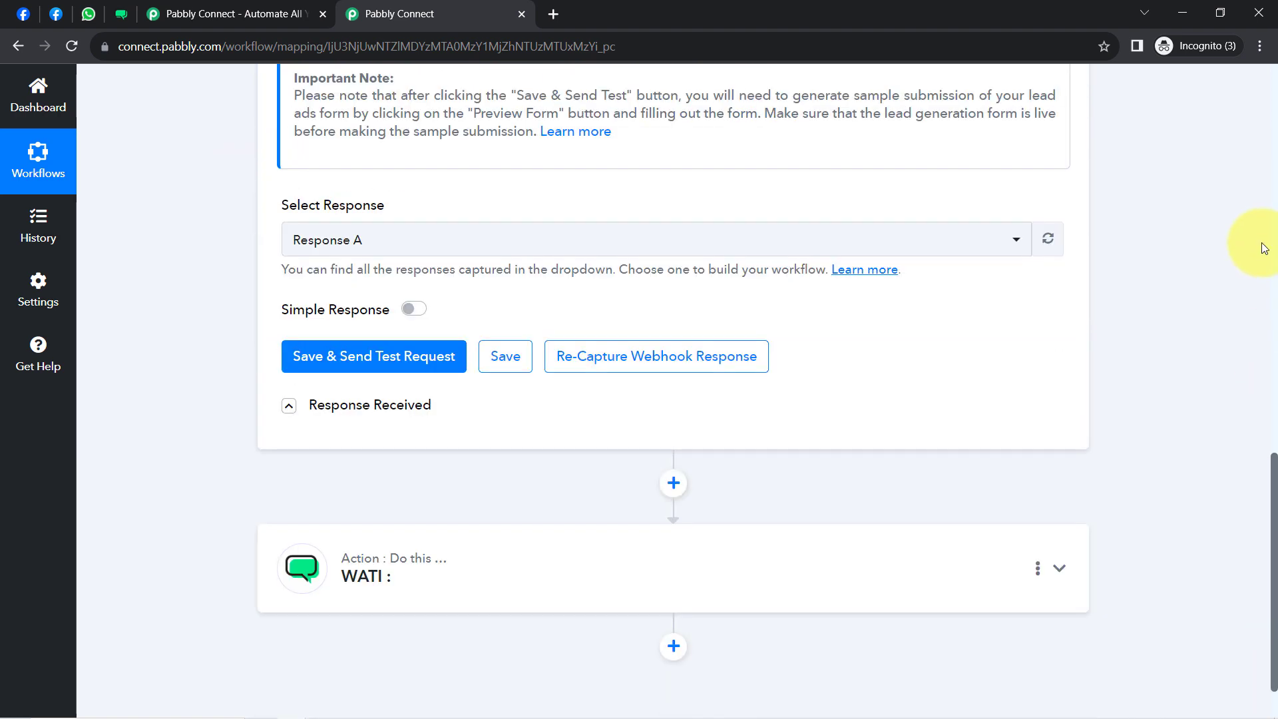
pyautogui.scroll(5, 1265, 249)
pyautogui.click(379, 337)
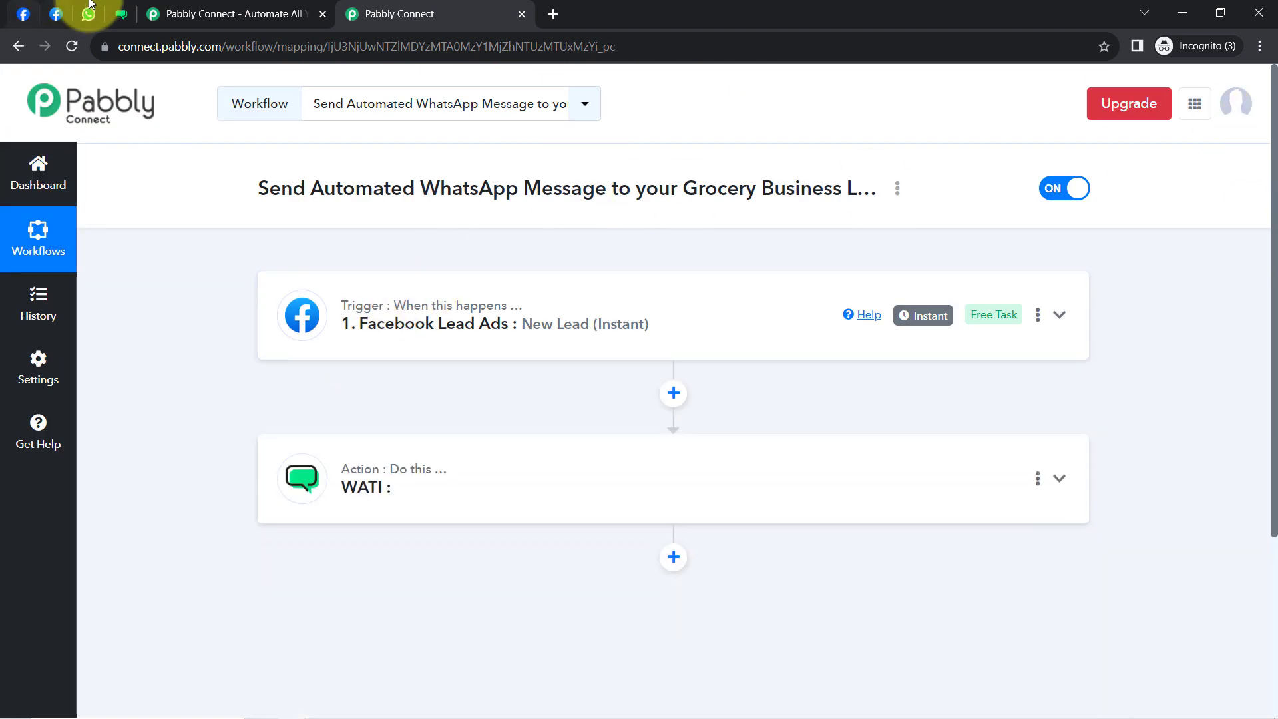
# - Close the extra Pabbly Connect page, and dismiss the submitted form's thank-you dialog in the Lead Ads Testing Tool
pyautogui.click(250, 8)
pyautogui.click(324, 15)
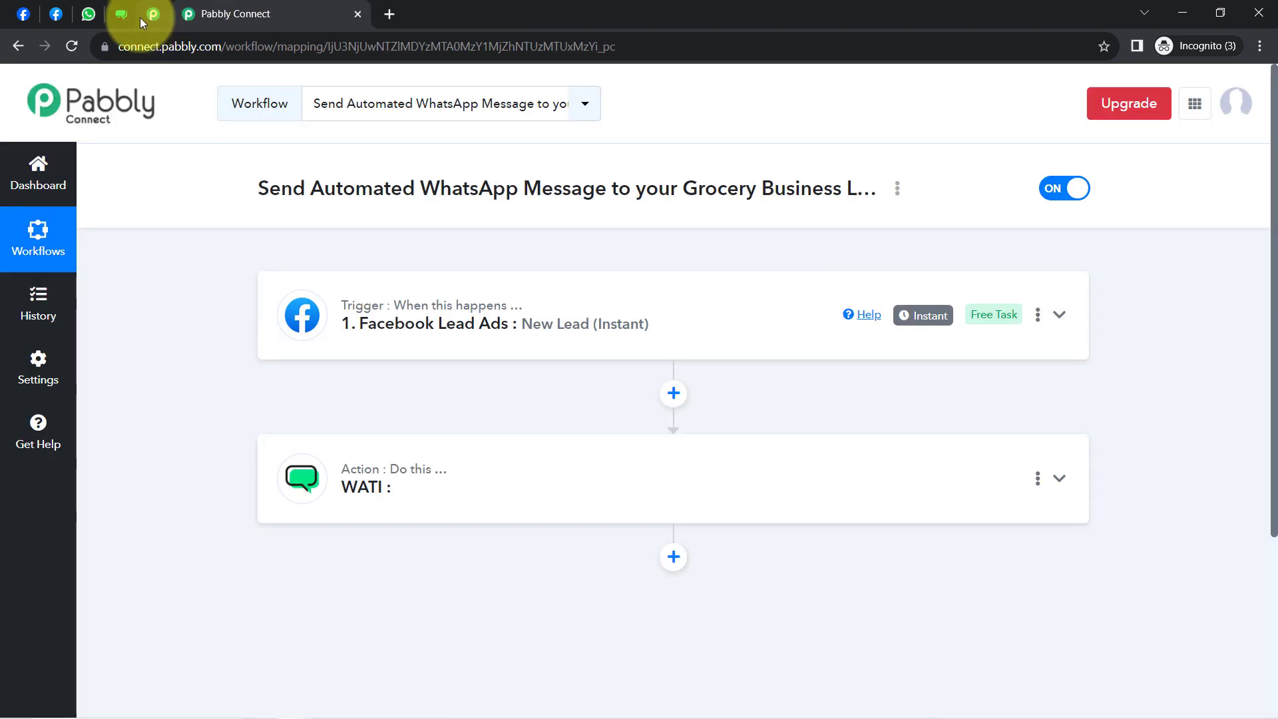
pyautogui.click(56, 14)
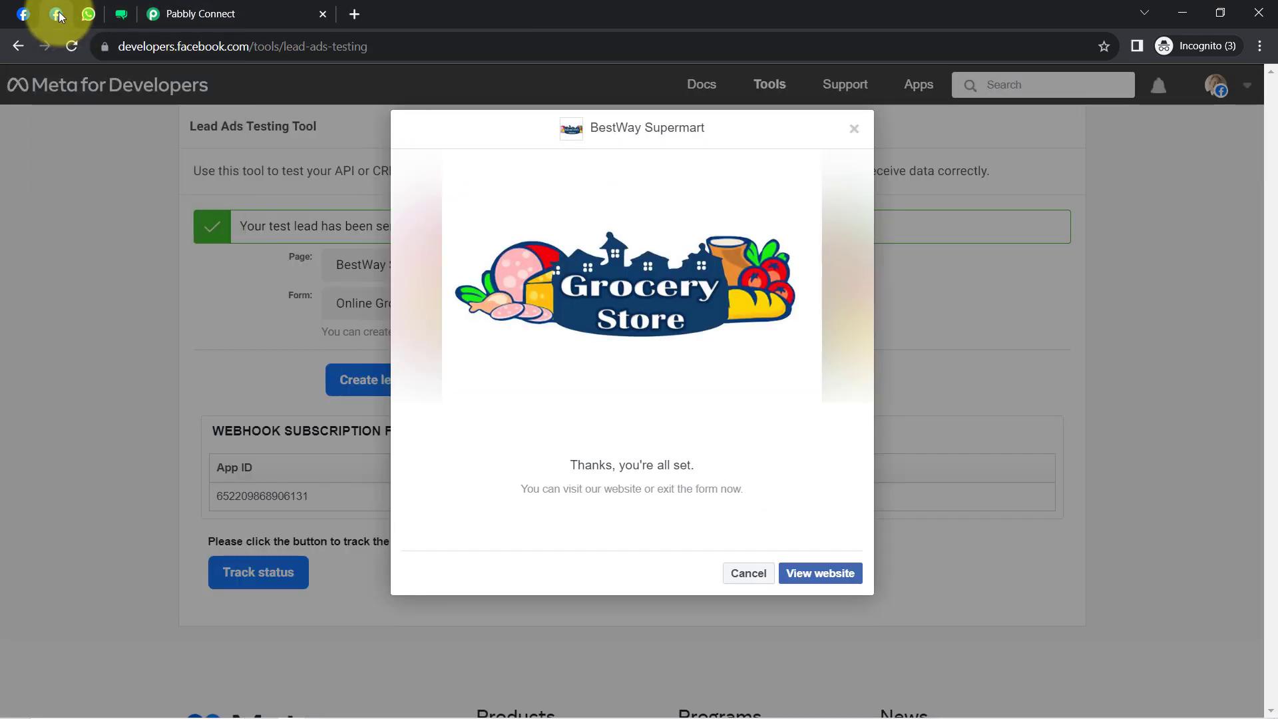
pyautogui.click(851, 130)
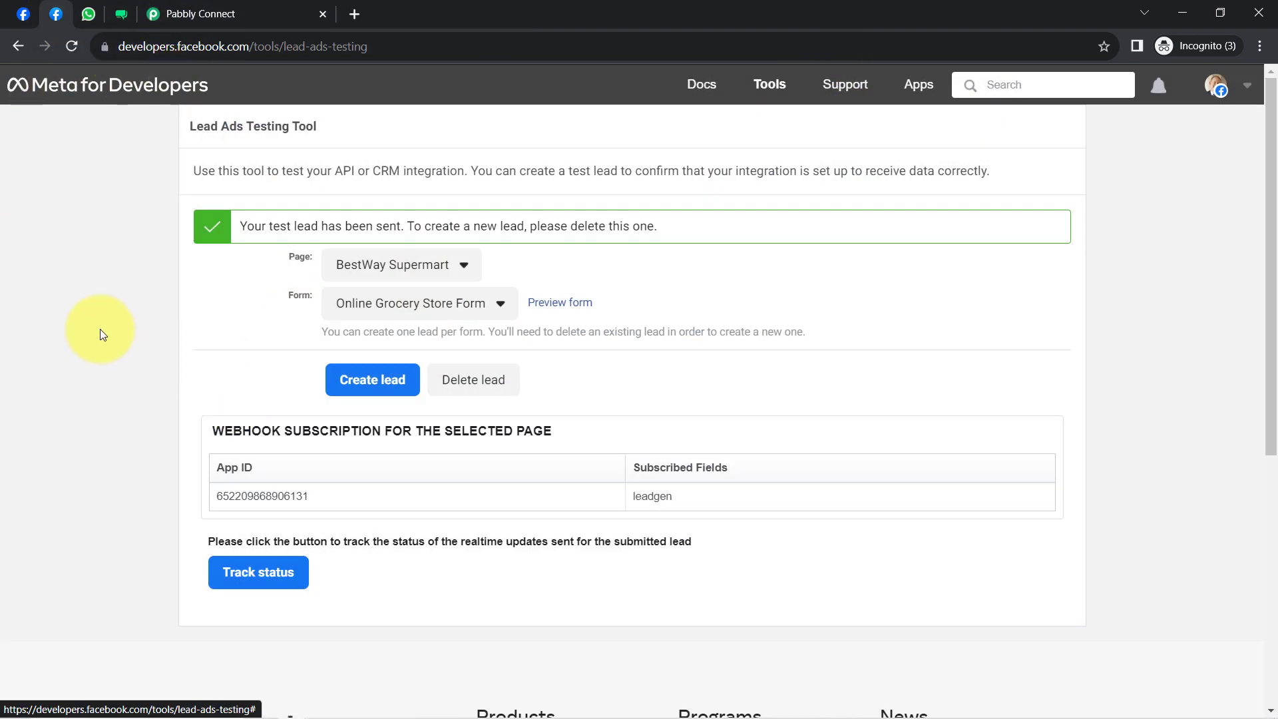
# - Back in the Pabbly Connect workflow, expand the WATI action and set its action event to Send Template Message
pyautogui.click(211, 10)
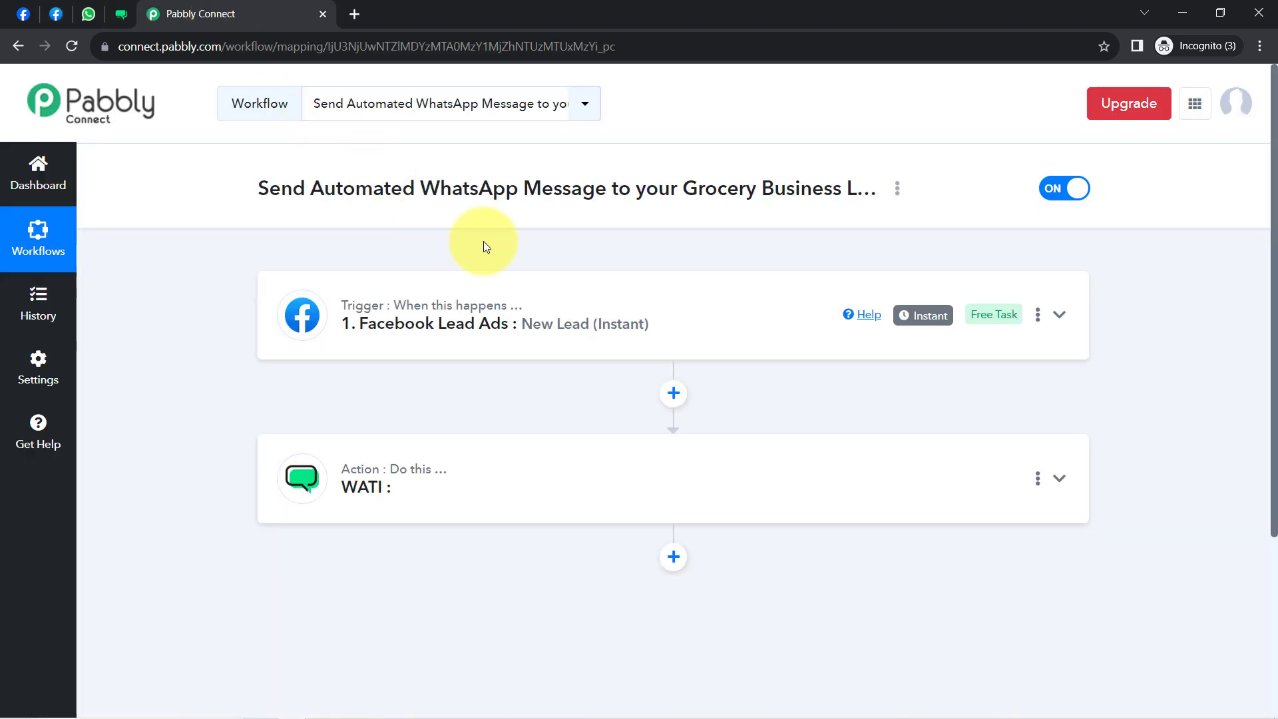
pyautogui.moveTo(926, 321)
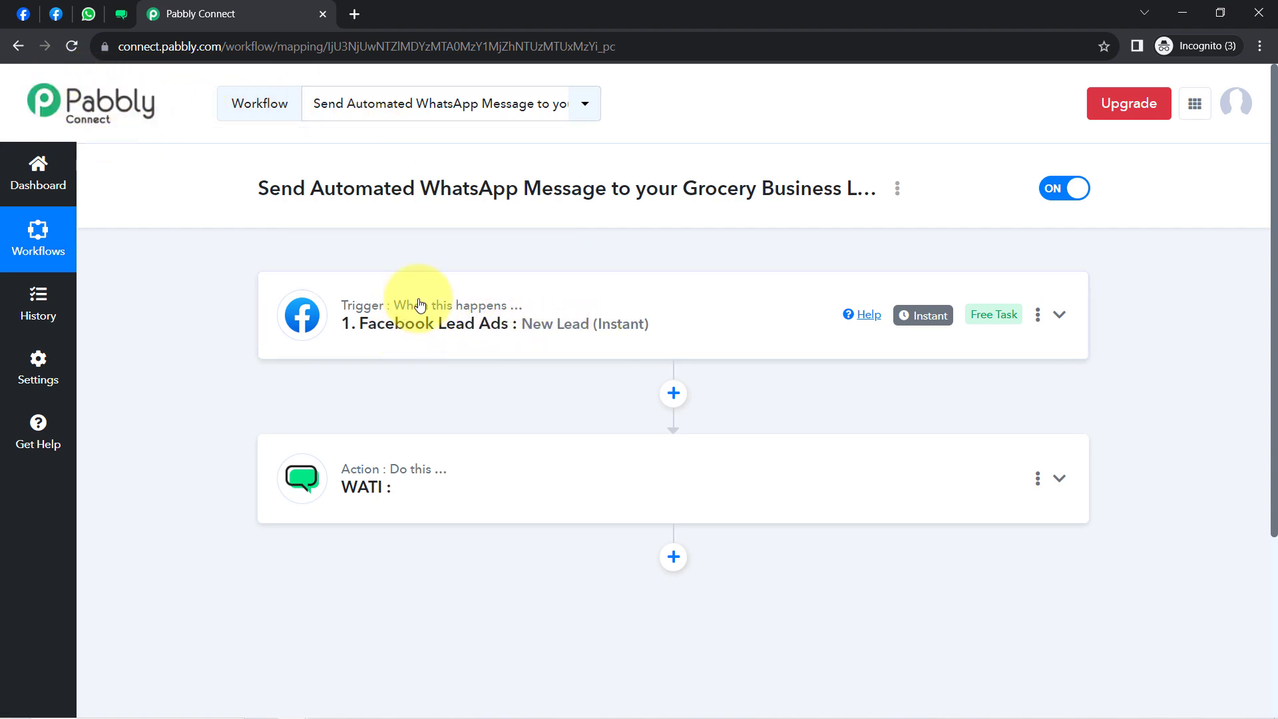
pyautogui.click(369, 486)
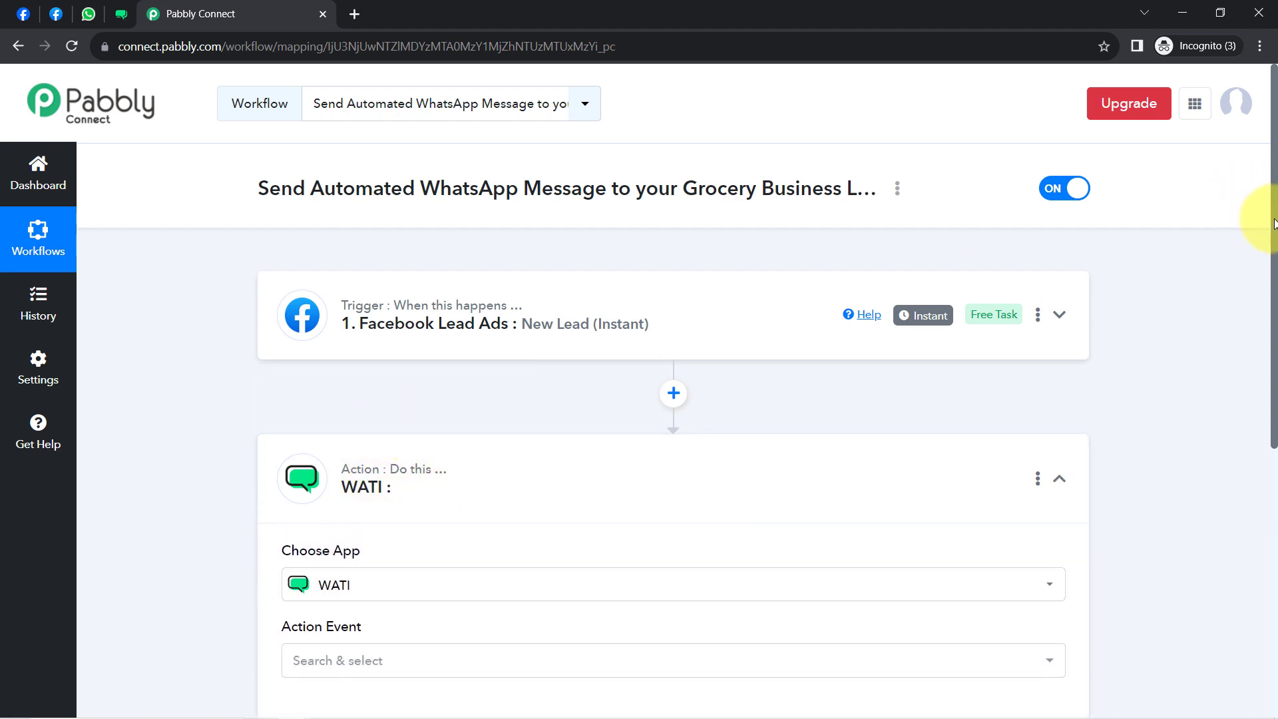
pyautogui.moveTo(1274, 223); pyautogui.dragTo(1269, 422)
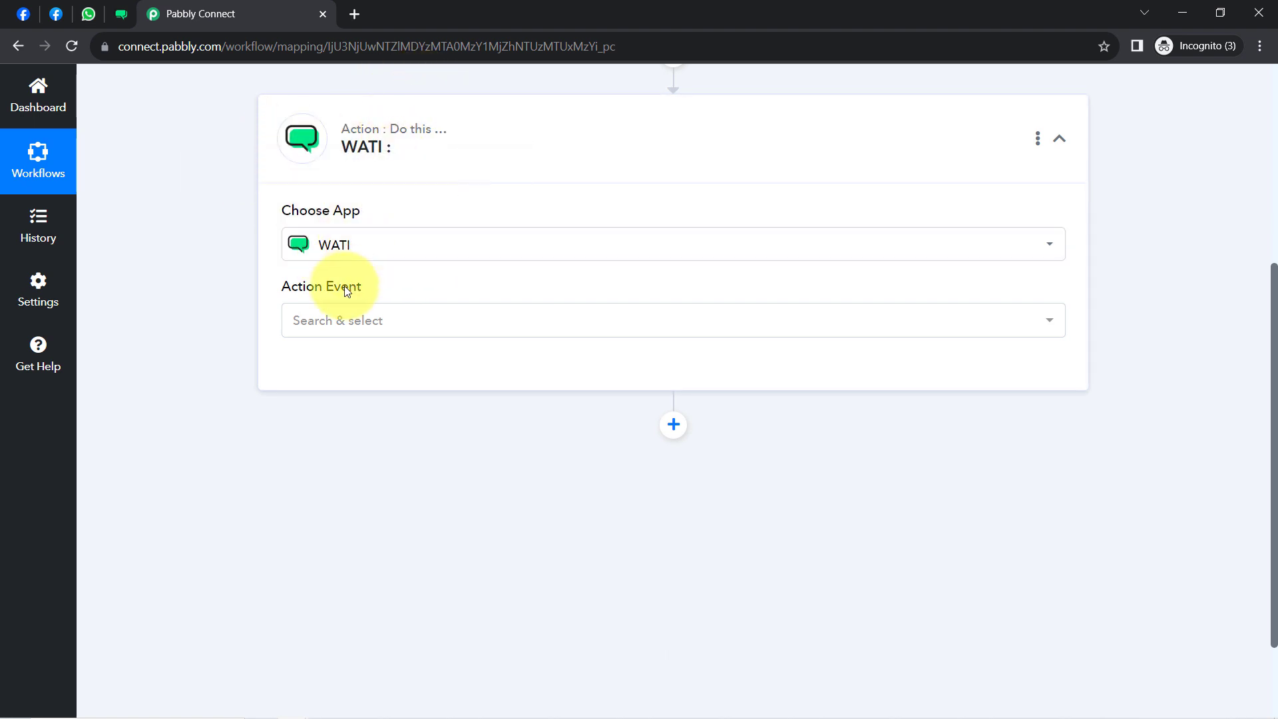
pyautogui.click(324, 326)
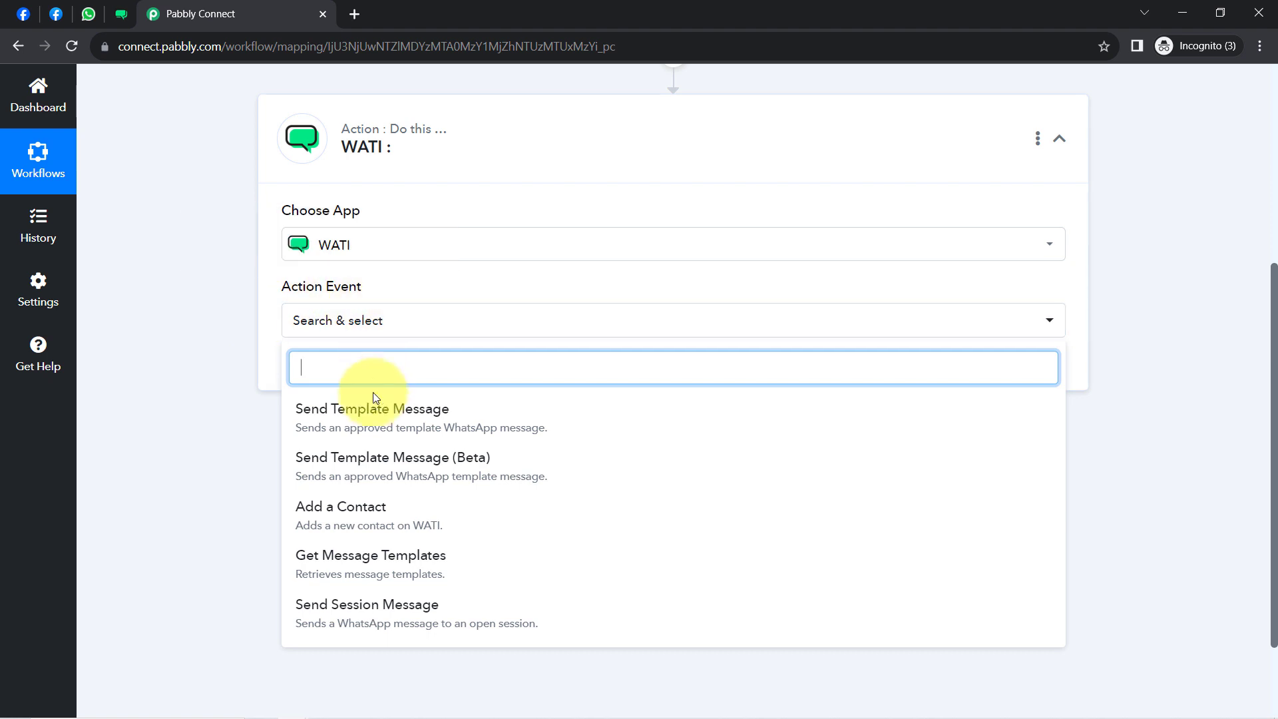
pyautogui.click(332, 424)
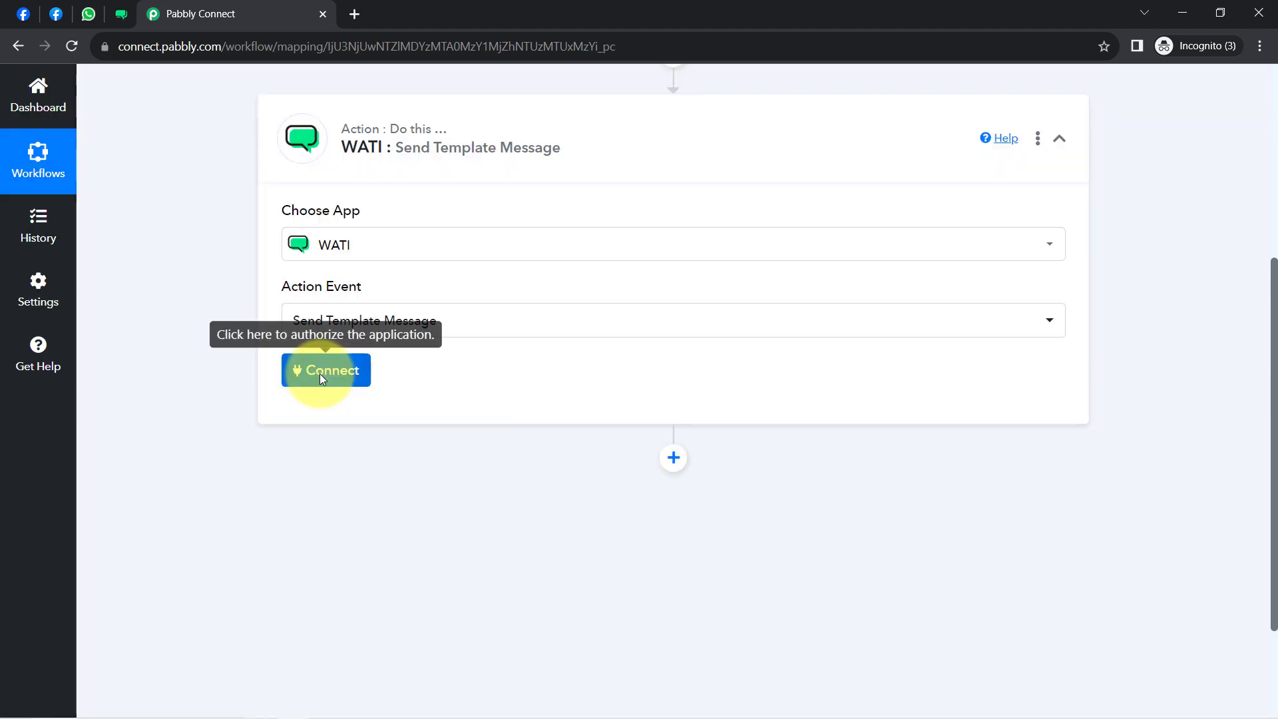
# - Start adding a new WATI connection for the Send Template Message action
pyautogui.click(319, 374)
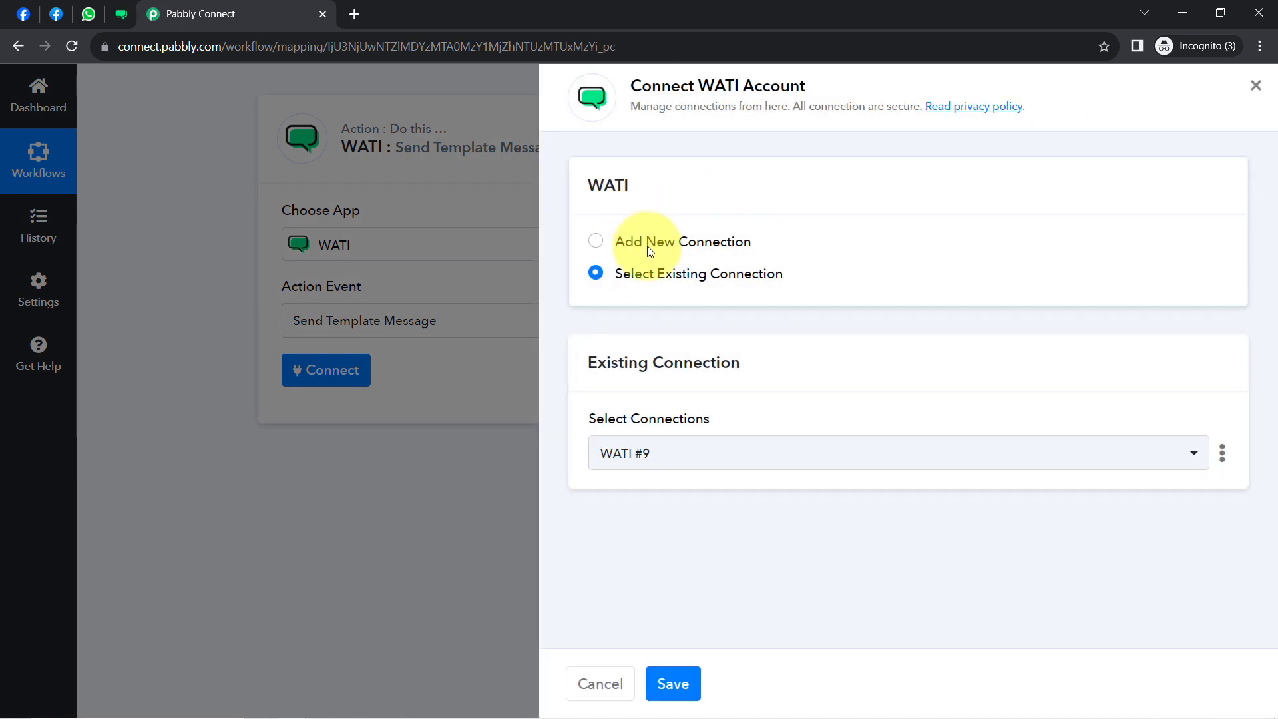
pyautogui.click(651, 246)
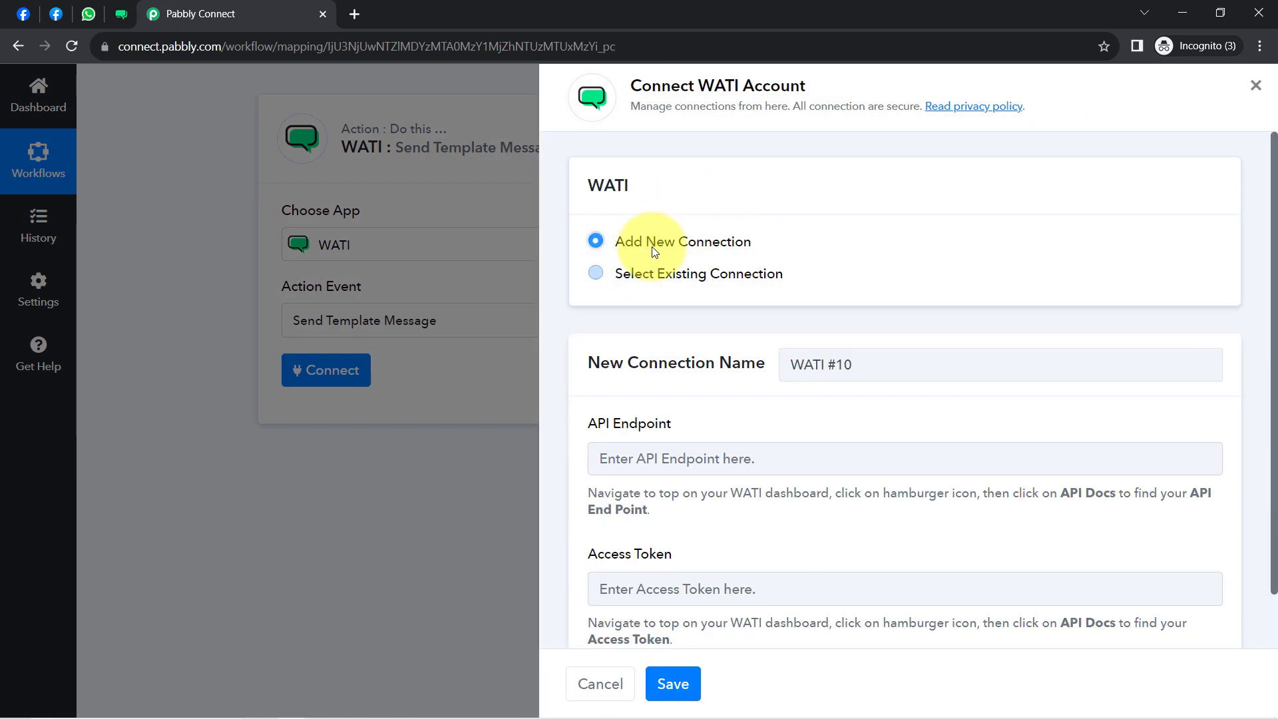
pyautogui.scroll(-1, 1275, 200)
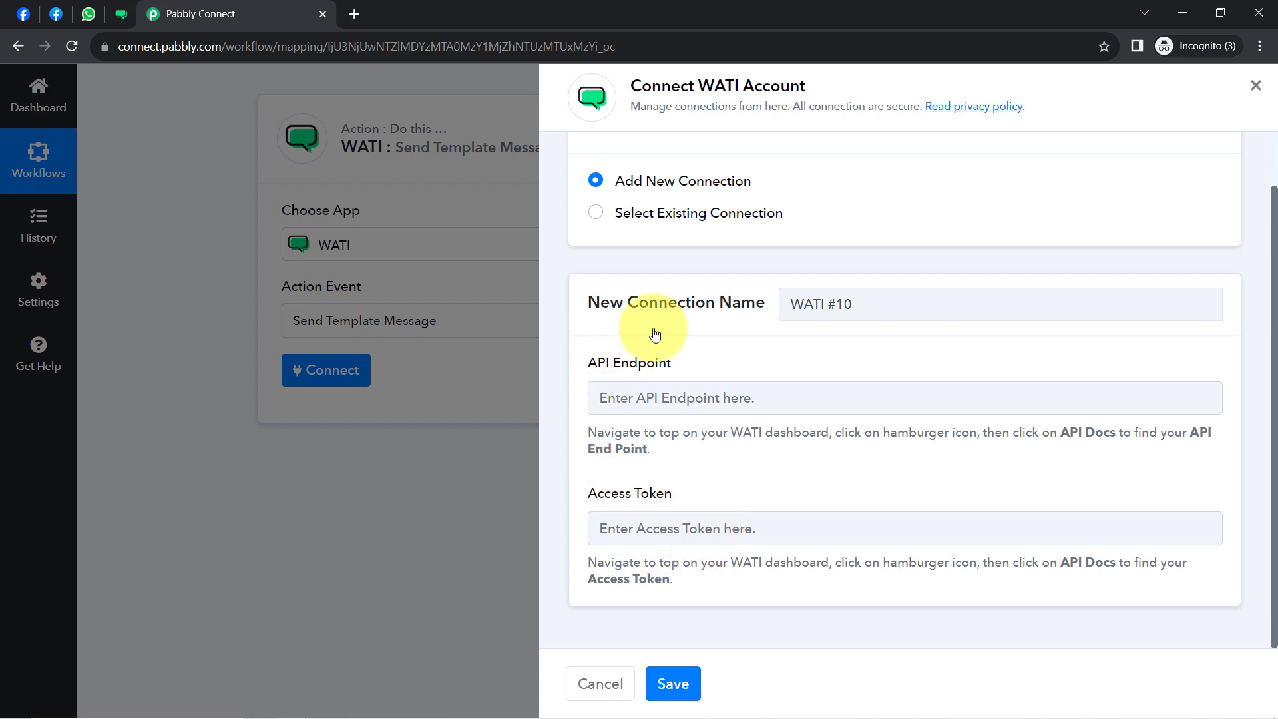
# - Copy the access token from WATI's API Docs and paste it into the new connection's Access Token field in Pabbly Connect
pyautogui.click(114, 18)
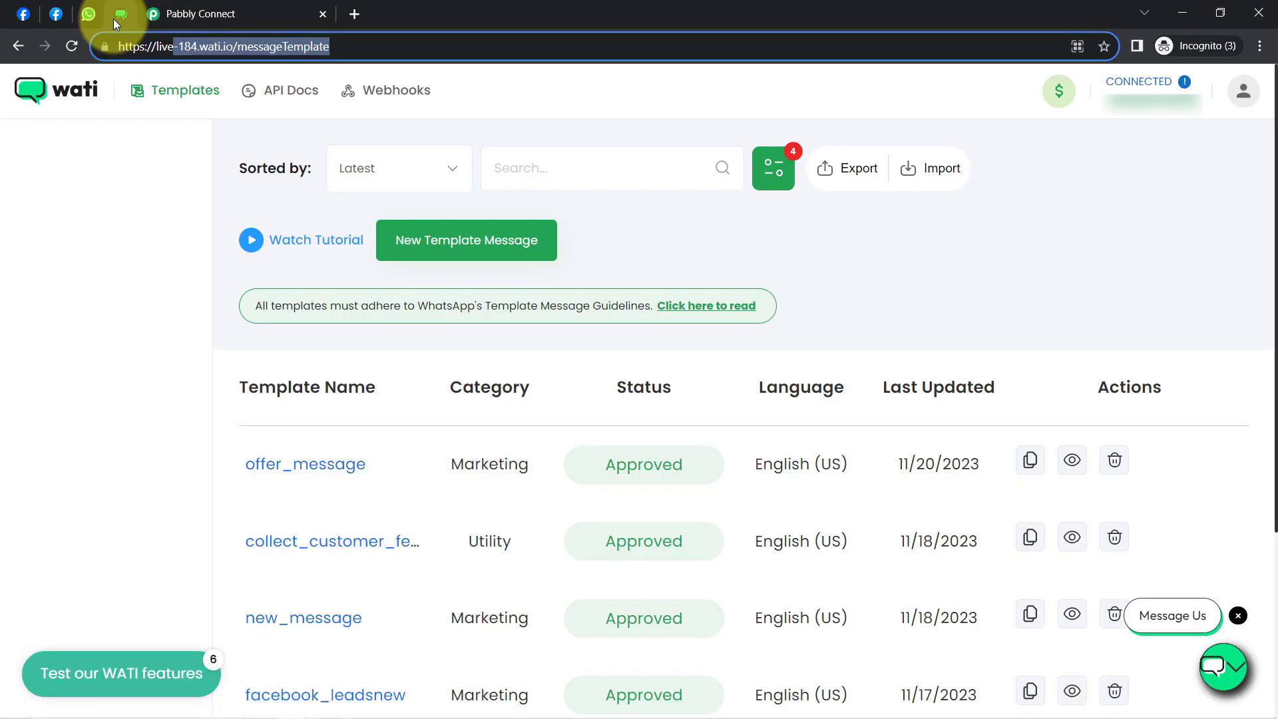
pyautogui.click(283, 88)
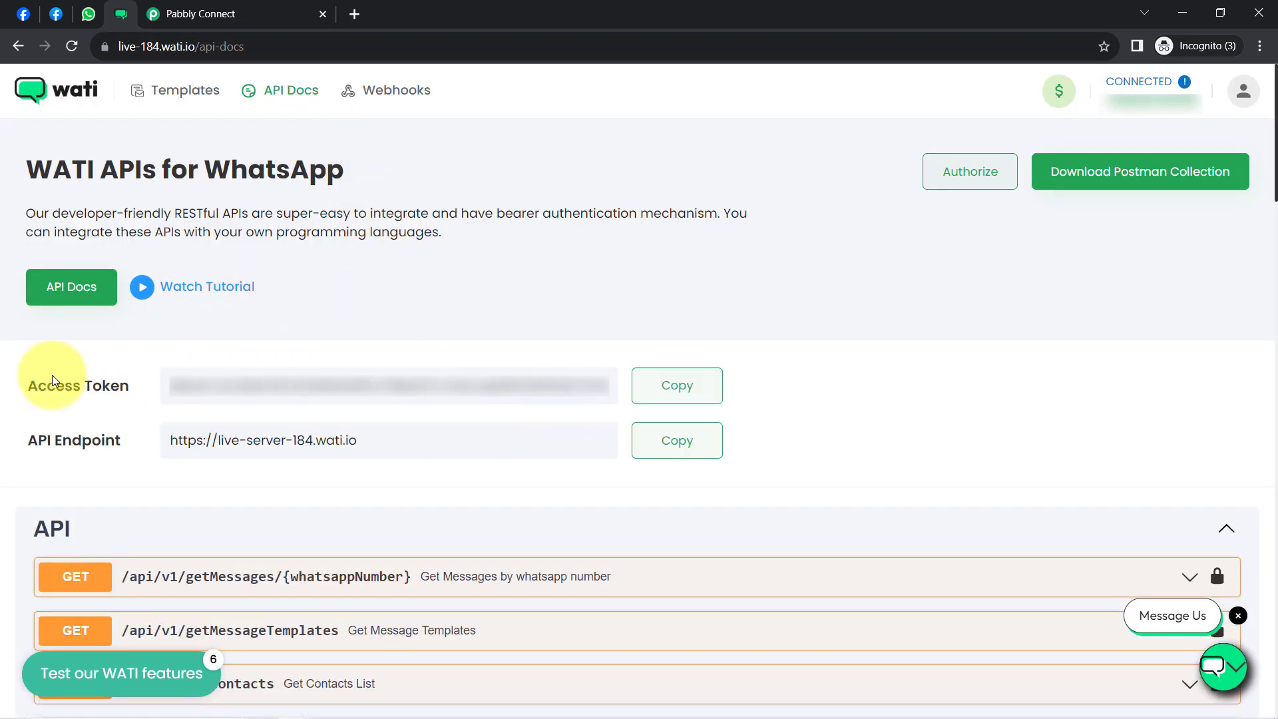
pyautogui.click(223, 15)
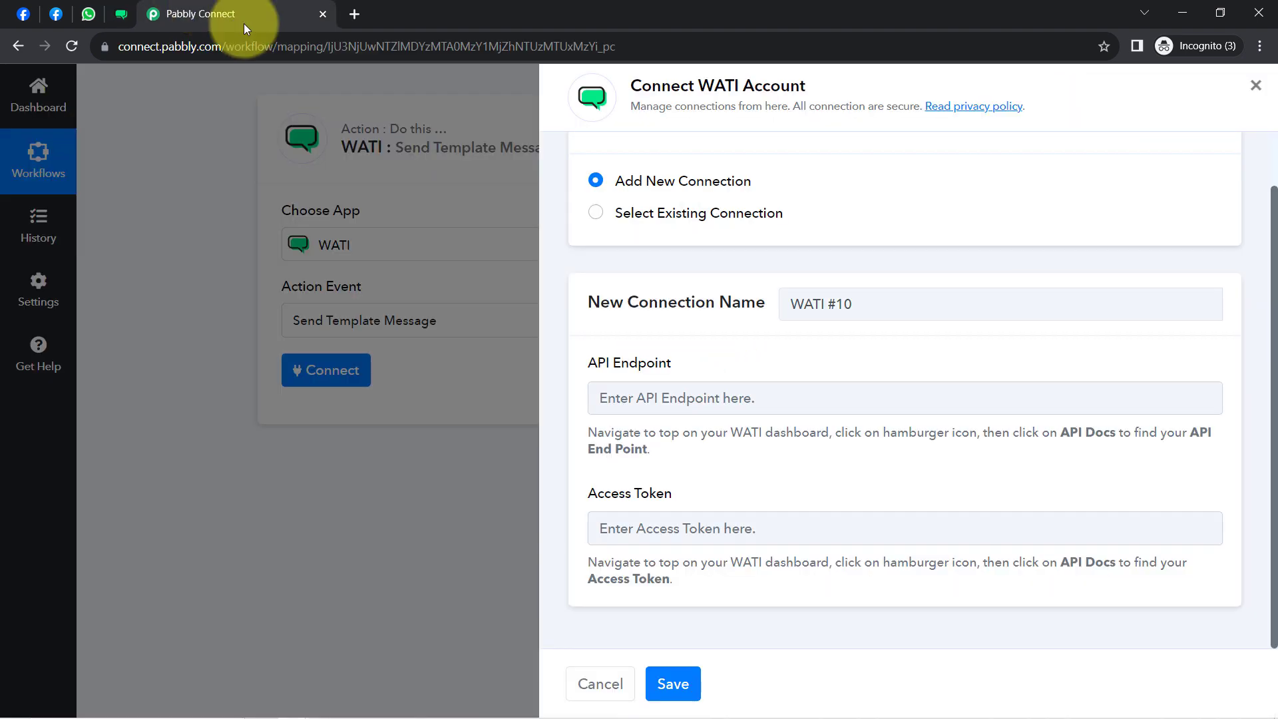
pyautogui.hotkey('ctrl', 'v')
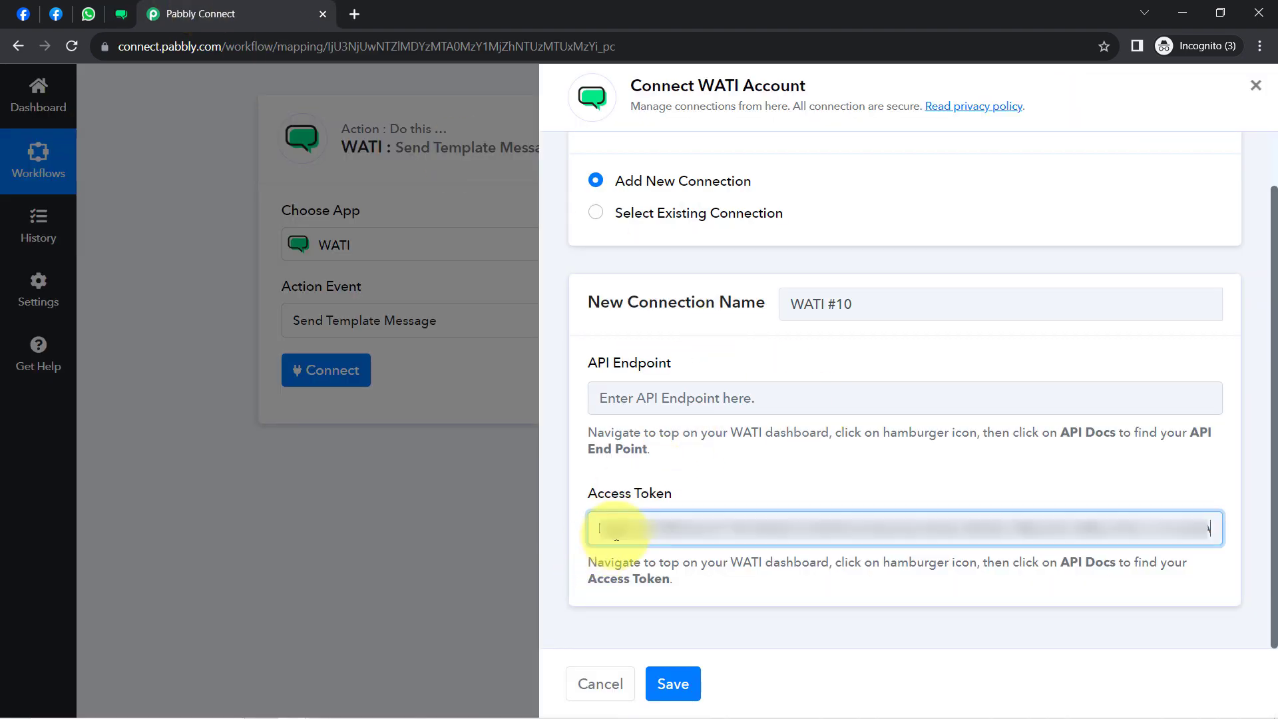
pyautogui.click(120, 14)
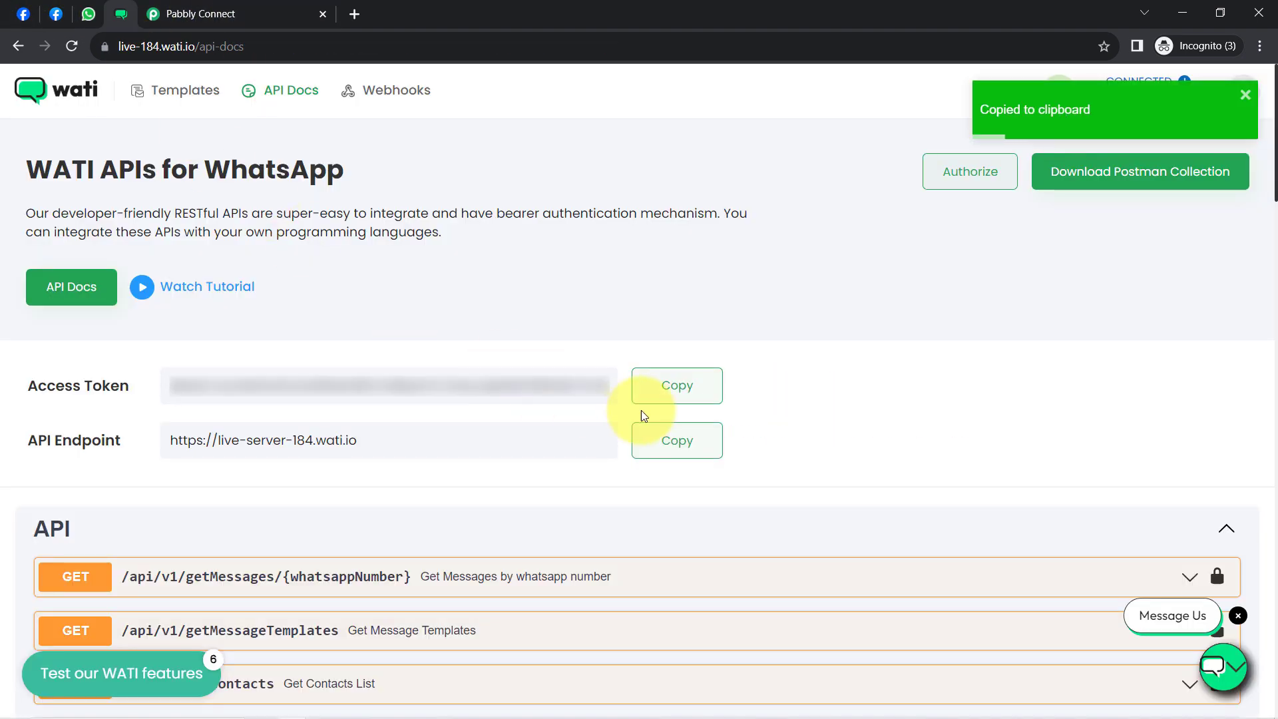
pyautogui.click(223, 15)
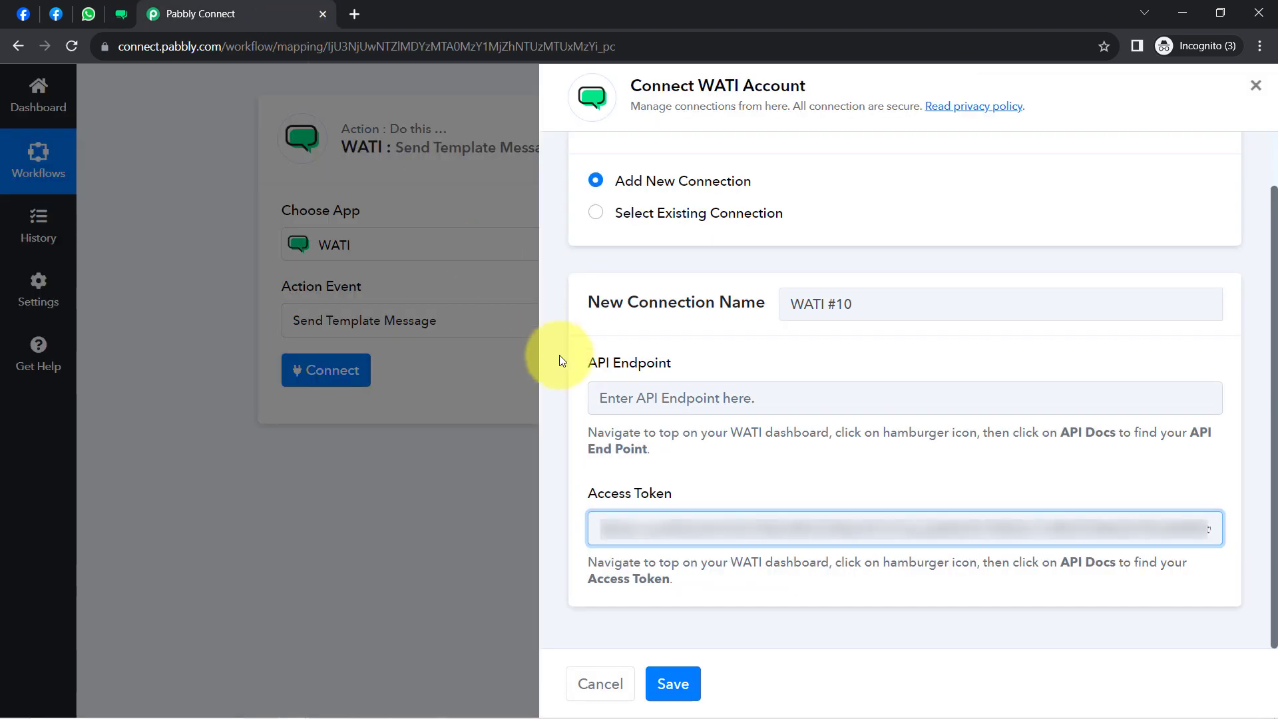
pyautogui.click(627, 397)
pyautogui.hotkey('ctrl', 'v')
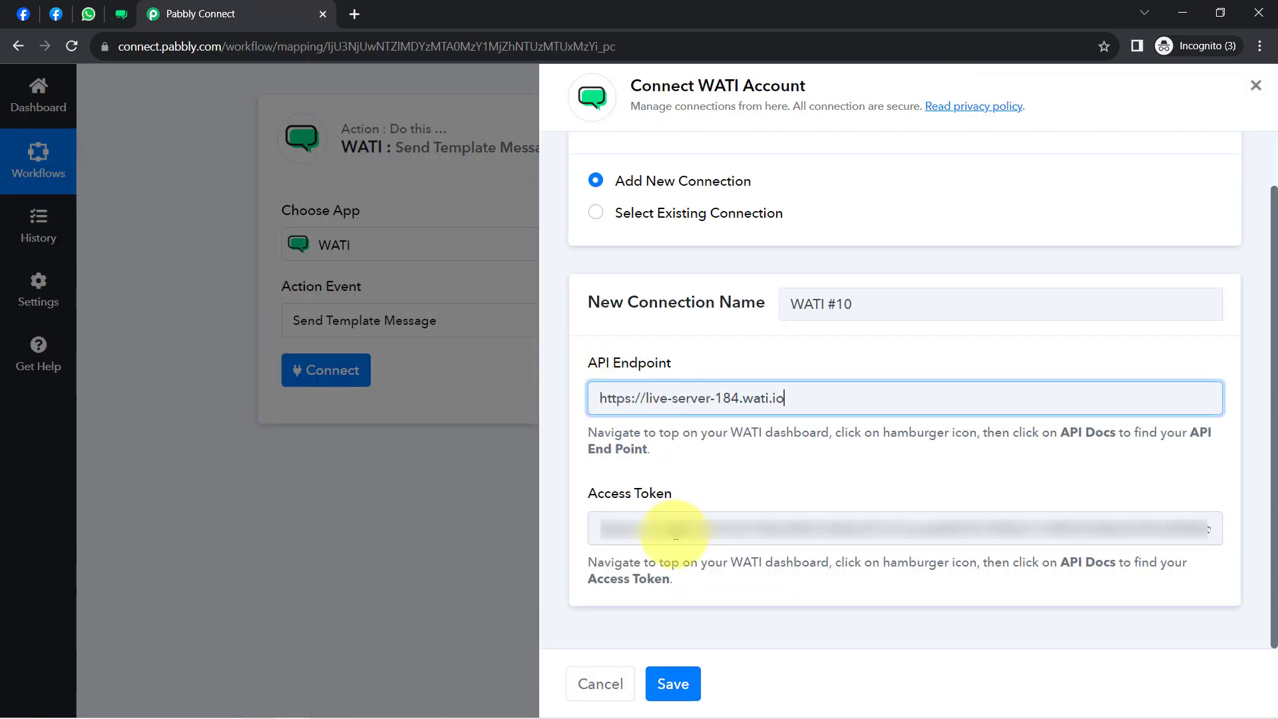
pyautogui.click(693, 691)
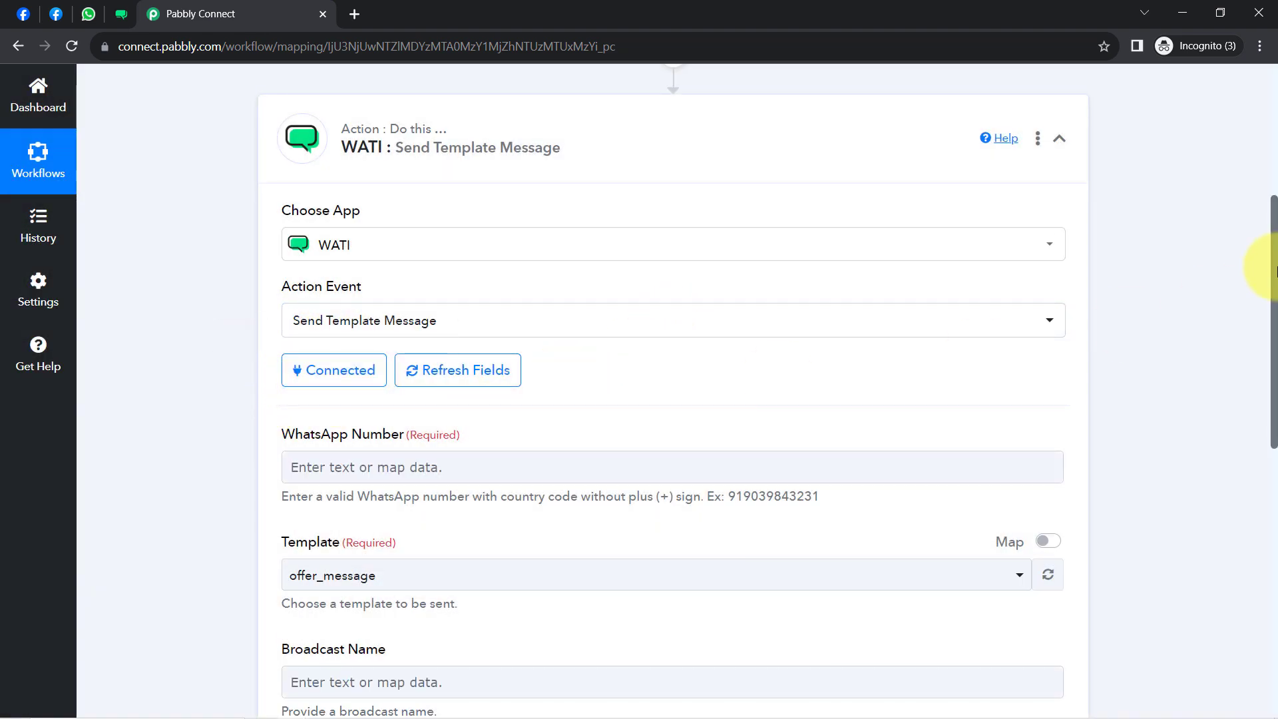
# - Read the WhatsApp Number field's label and the note on its required number format
pyautogui.moveTo(1273, 272); pyautogui.dragTo(1274, 360)
pyautogui.moveTo(286, 209); pyautogui.dragTo(398, 210)
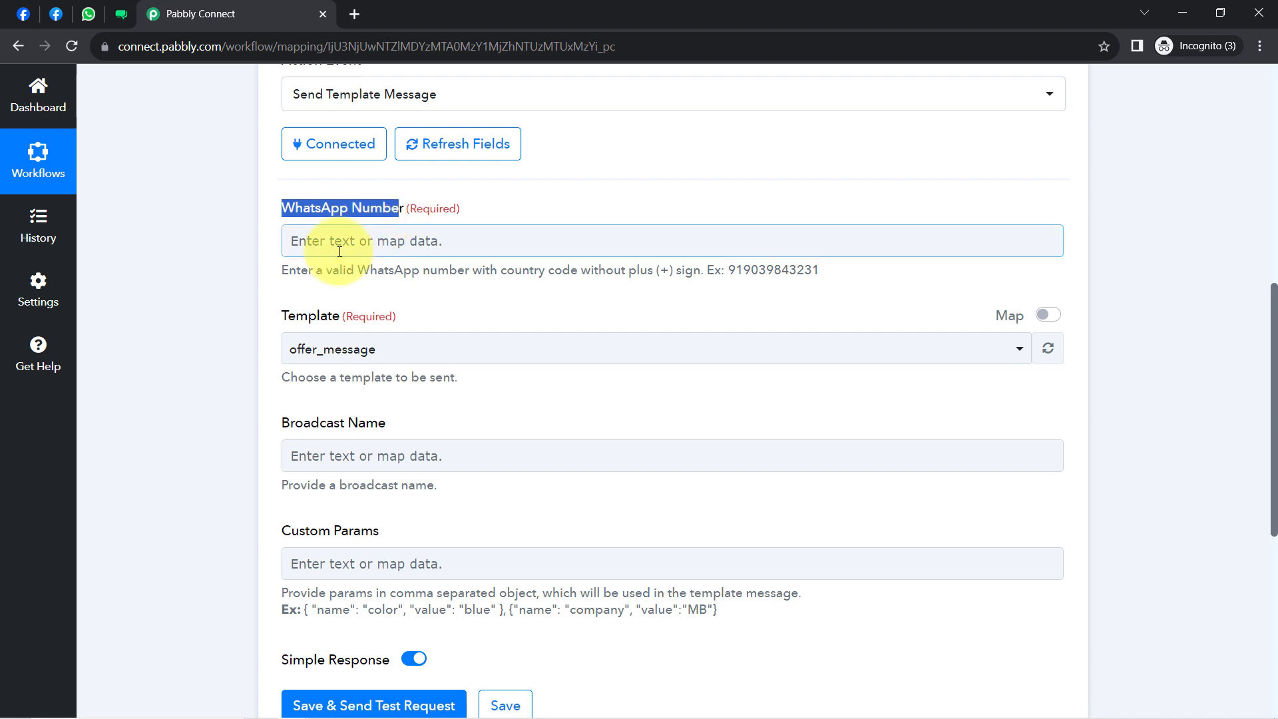
pyautogui.moveTo(309, 281); pyautogui.dragTo(586, 275)
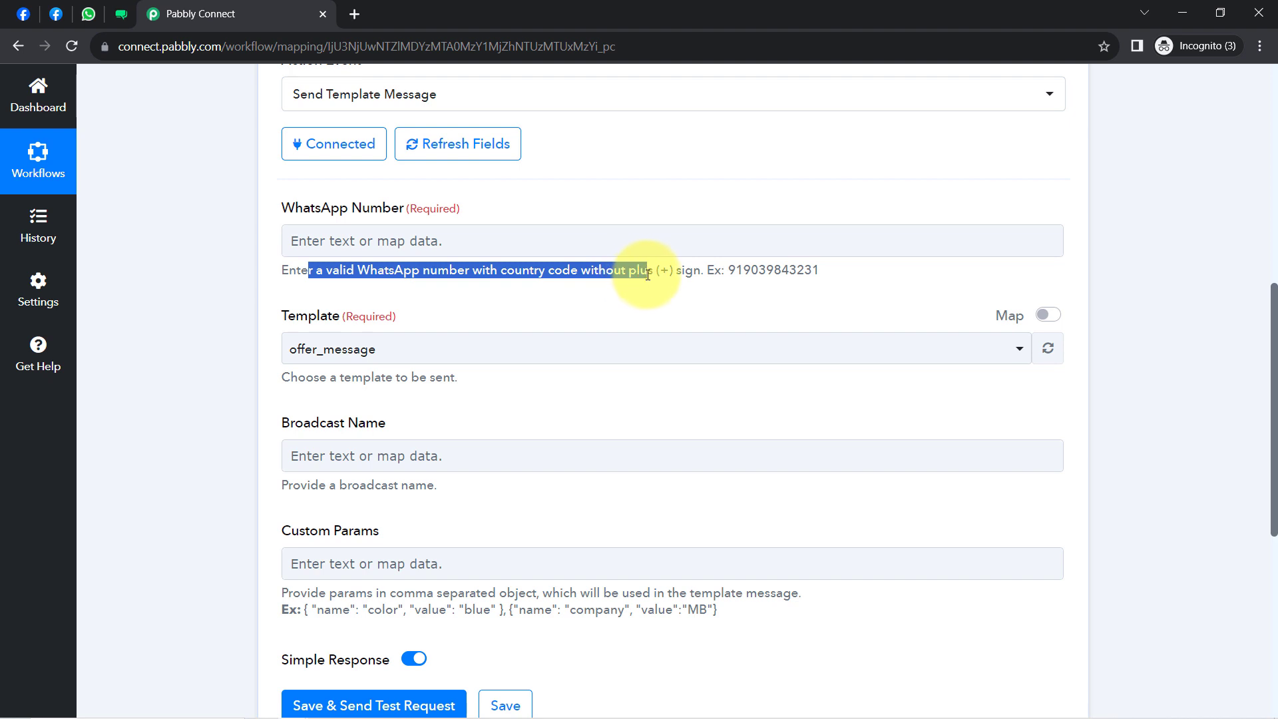
pyautogui.moveTo(653, 274); pyautogui.dragTo(655, 274)
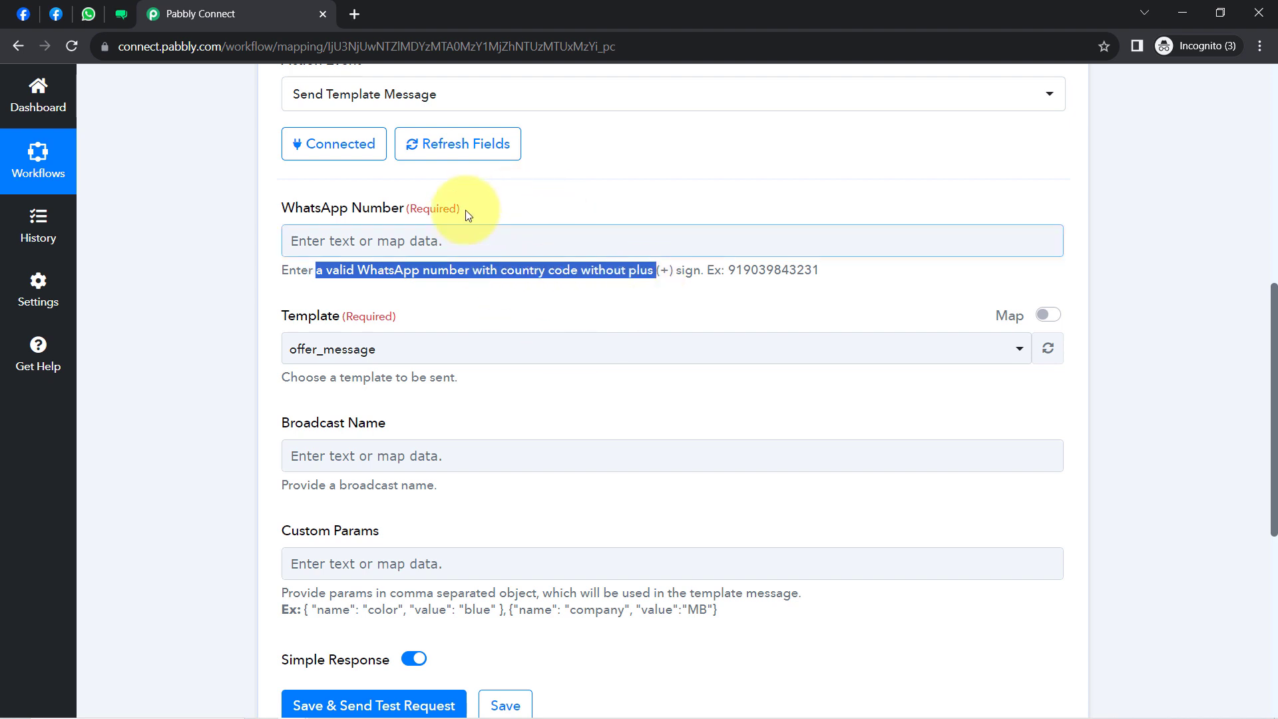
# - Check the Lead Ads Testing Tool, and back in Pabbly Connect expand the trigger's received response to review the lead's name, phone number and email
pyautogui.click(58, 14)
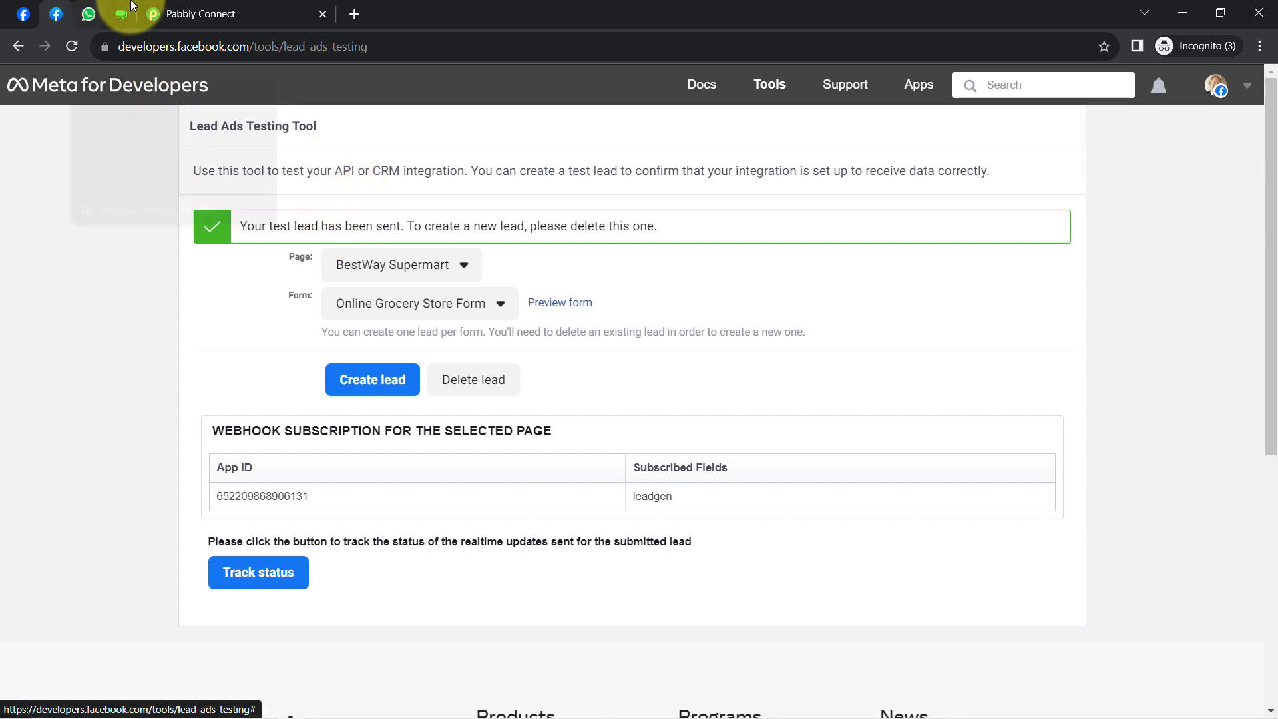
pyautogui.click(190, 13)
pyautogui.click(217, 349)
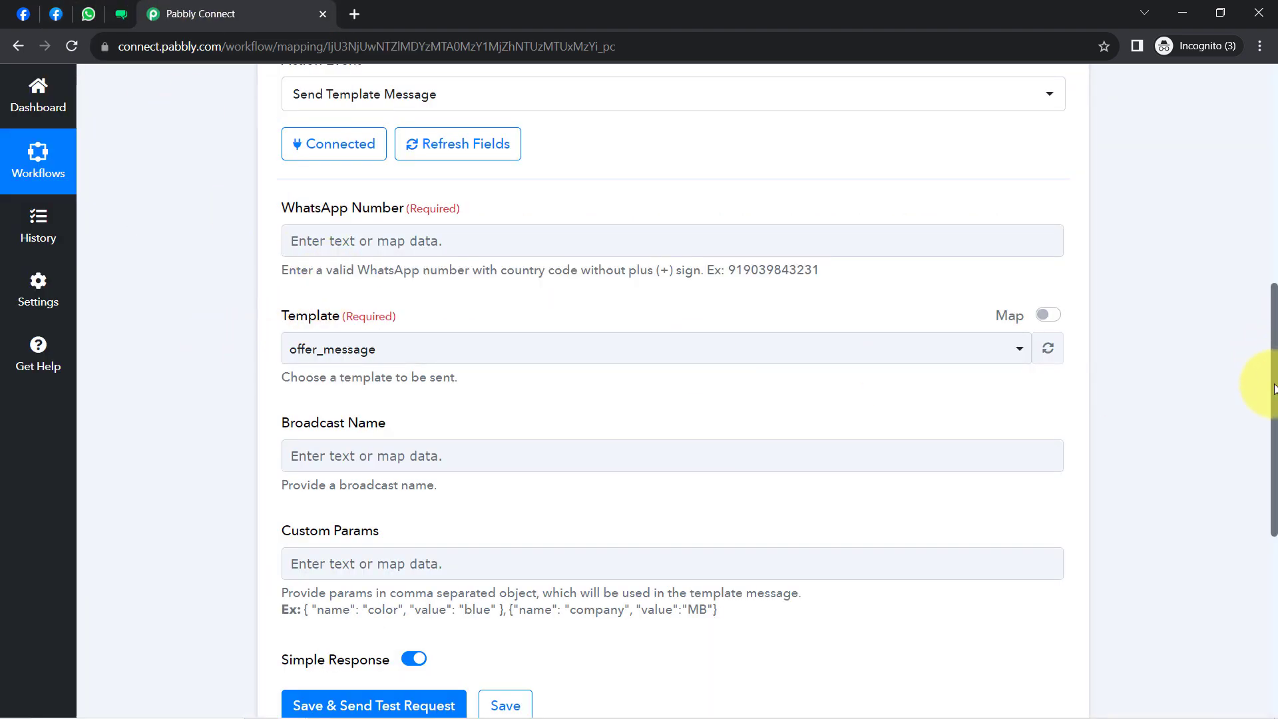
pyautogui.moveTo(1275, 390)
pyautogui.mouseDown()
pyautogui.moveTo(1259, 228)
pyautogui.moveTo(1270, 381)
pyautogui.mouseUp()
pyautogui.click(342, 177)
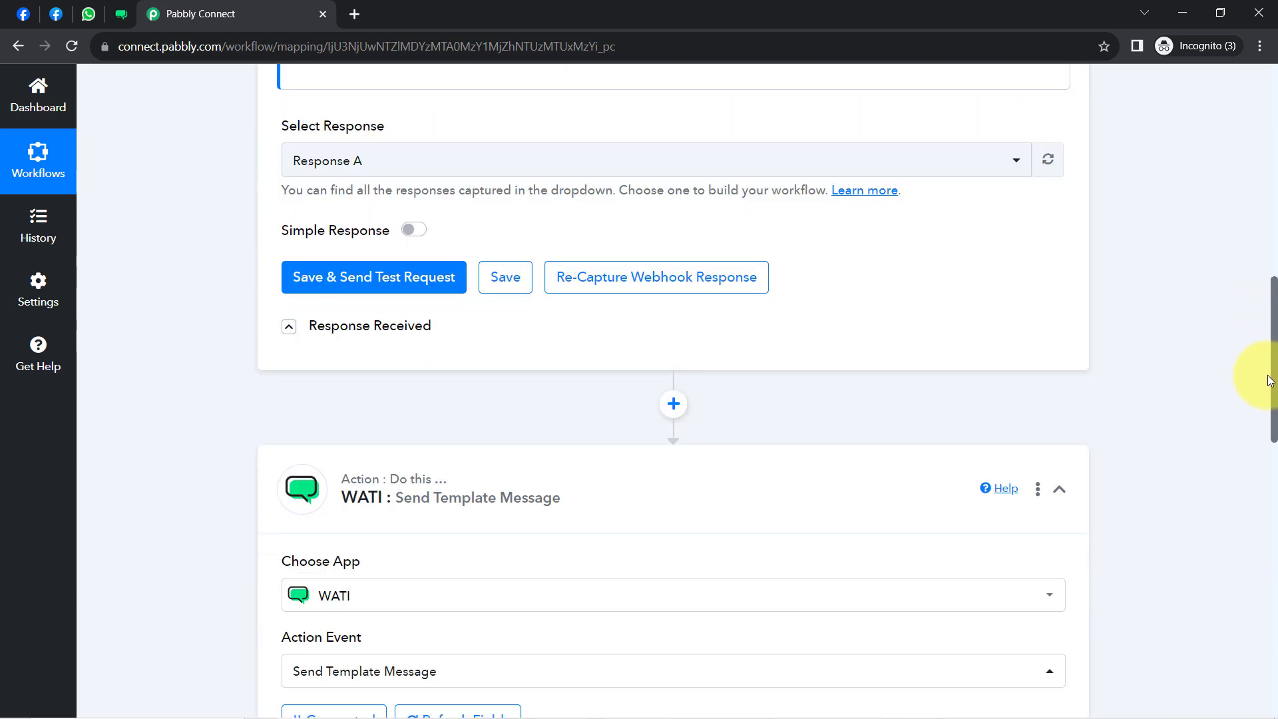
pyautogui.click(386, 322)
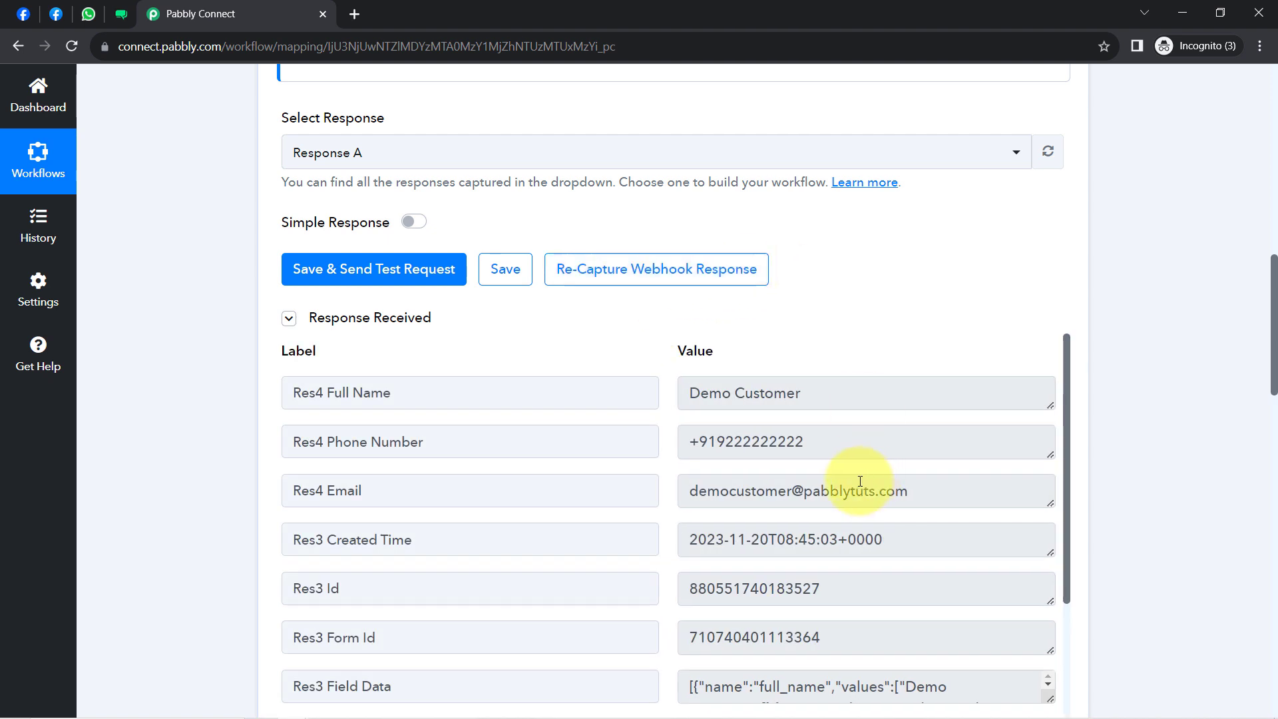
pyautogui.moveTo(1272, 282); pyautogui.dragTo(1272, 358)
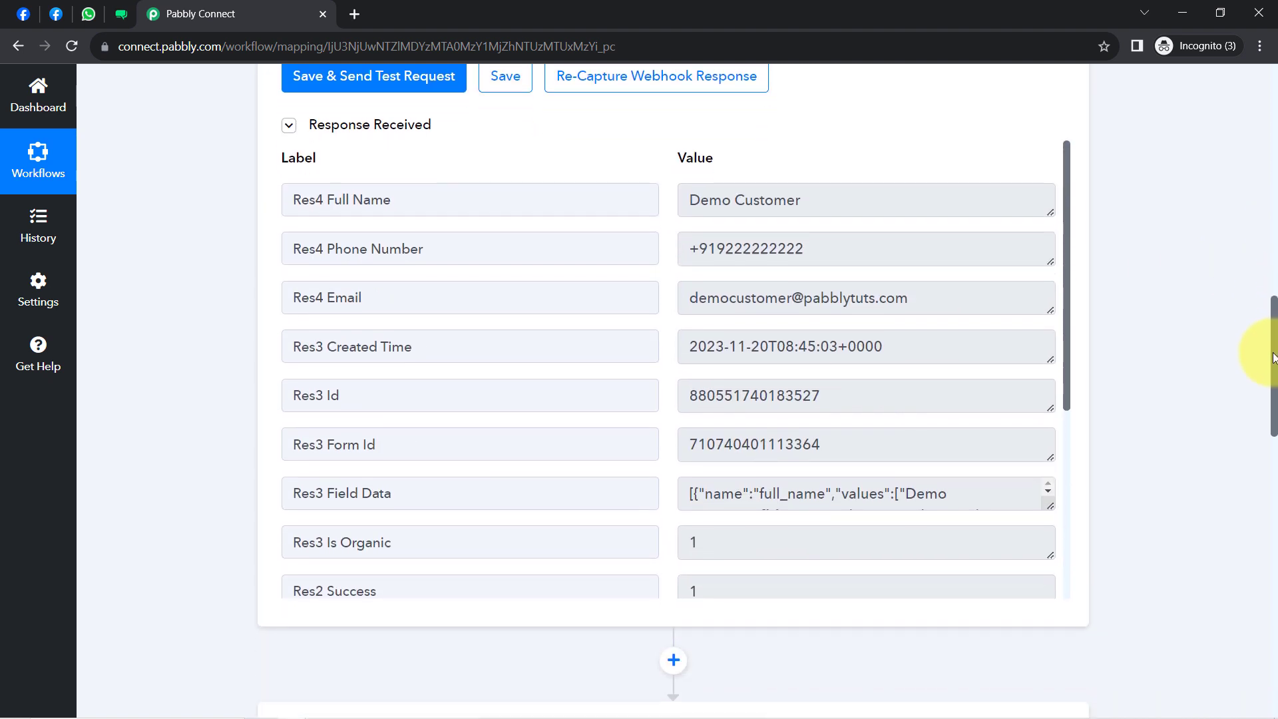
pyautogui.moveTo(709, 204); pyautogui.dragTo(754, 202)
pyautogui.moveTo(716, 250); pyautogui.dragTo(751, 249)
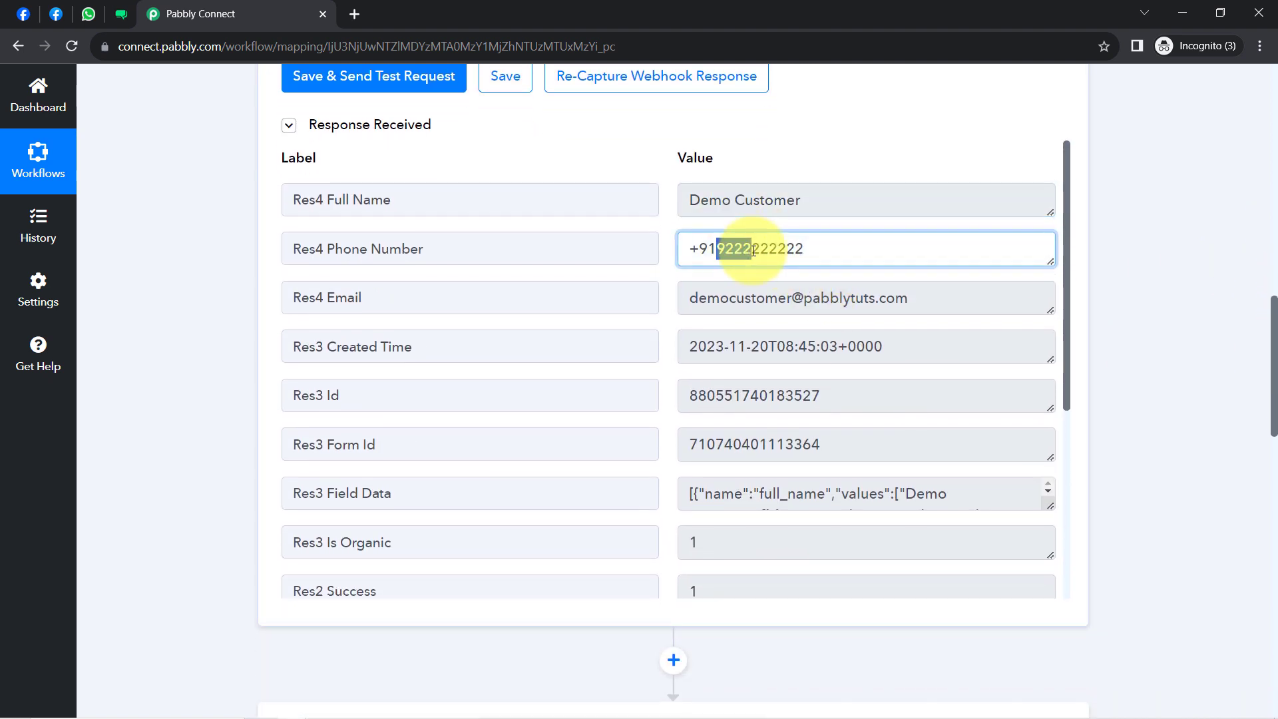
pyautogui.moveTo(707, 300); pyautogui.dragTo(791, 297)
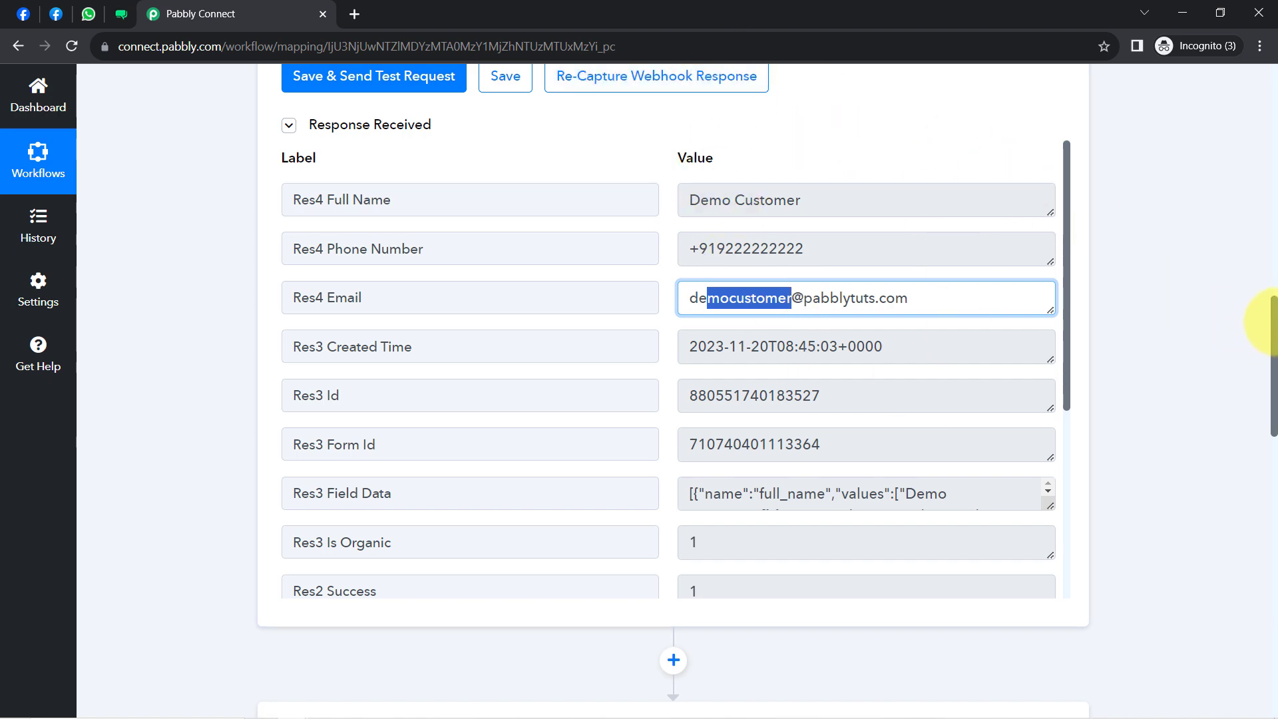
# - Map the WATI action's WhatsApp Number to Res4 Phone Number from the Facebook Lead Ads trigger
pyautogui.moveTo(1268, 322); pyautogui.dragTo(1240, 504)
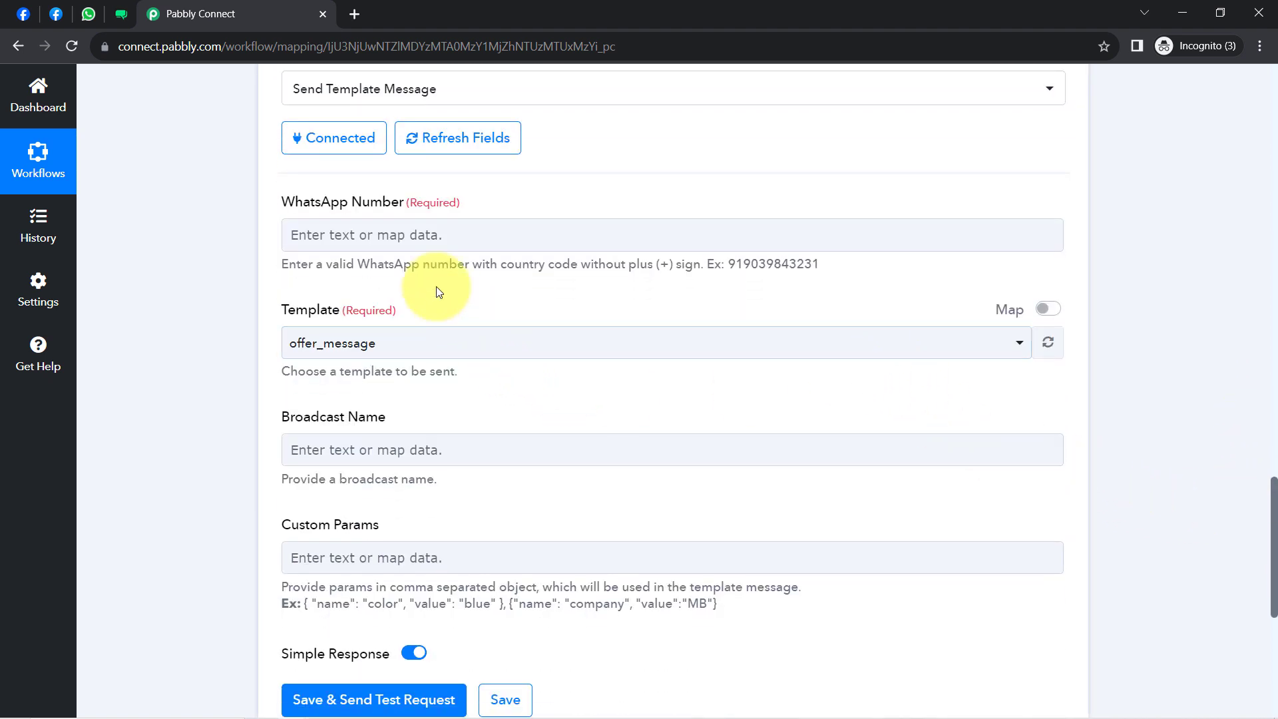
pyautogui.click(352, 245)
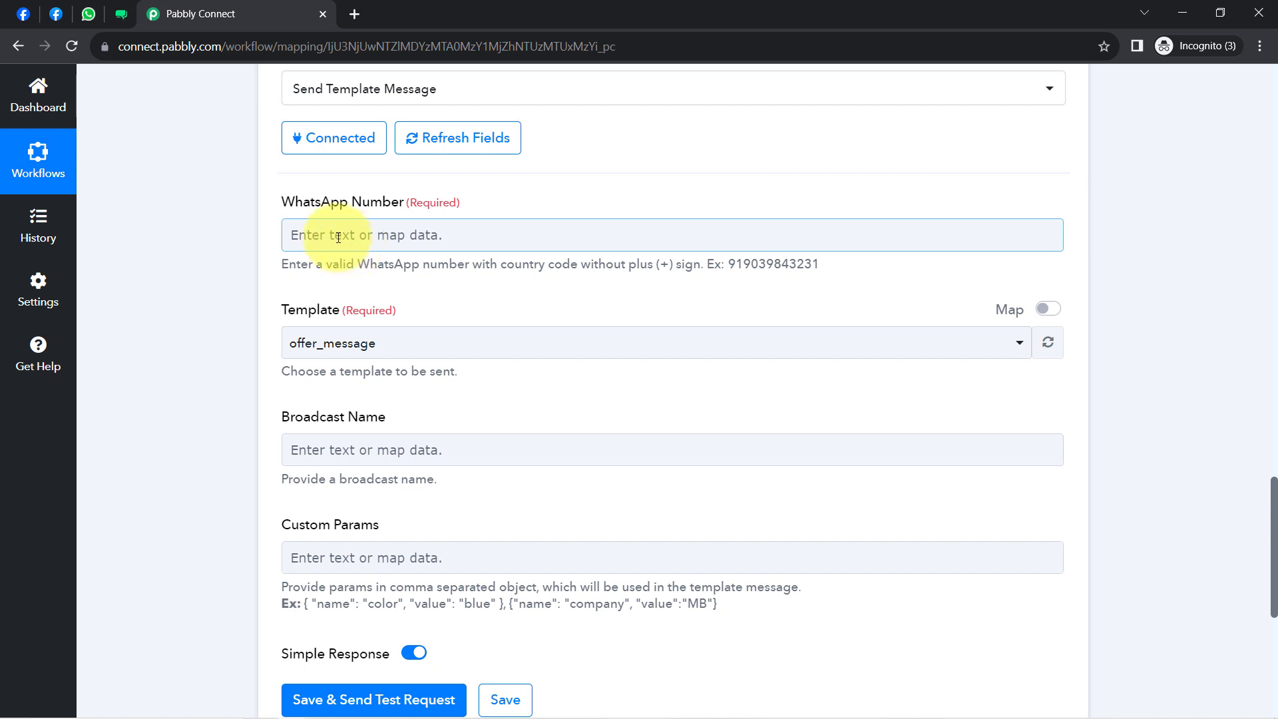
pyautogui.click(338, 238)
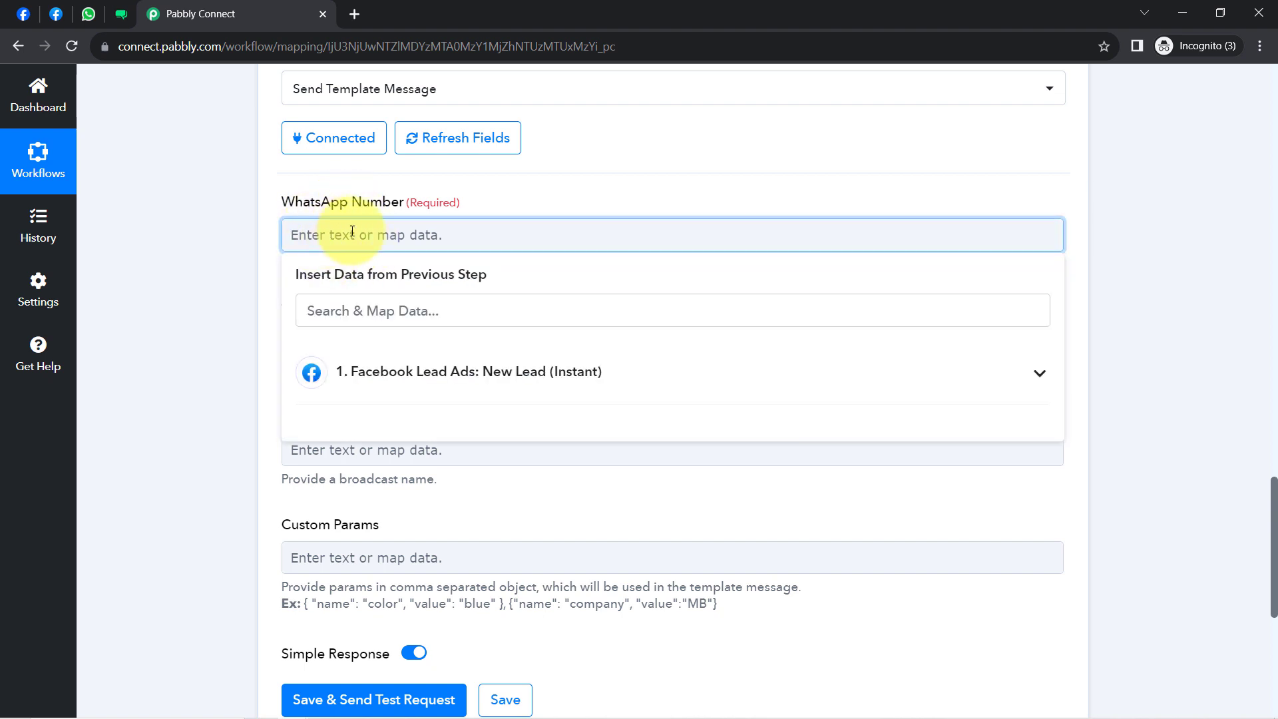
pyautogui.click(378, 370)
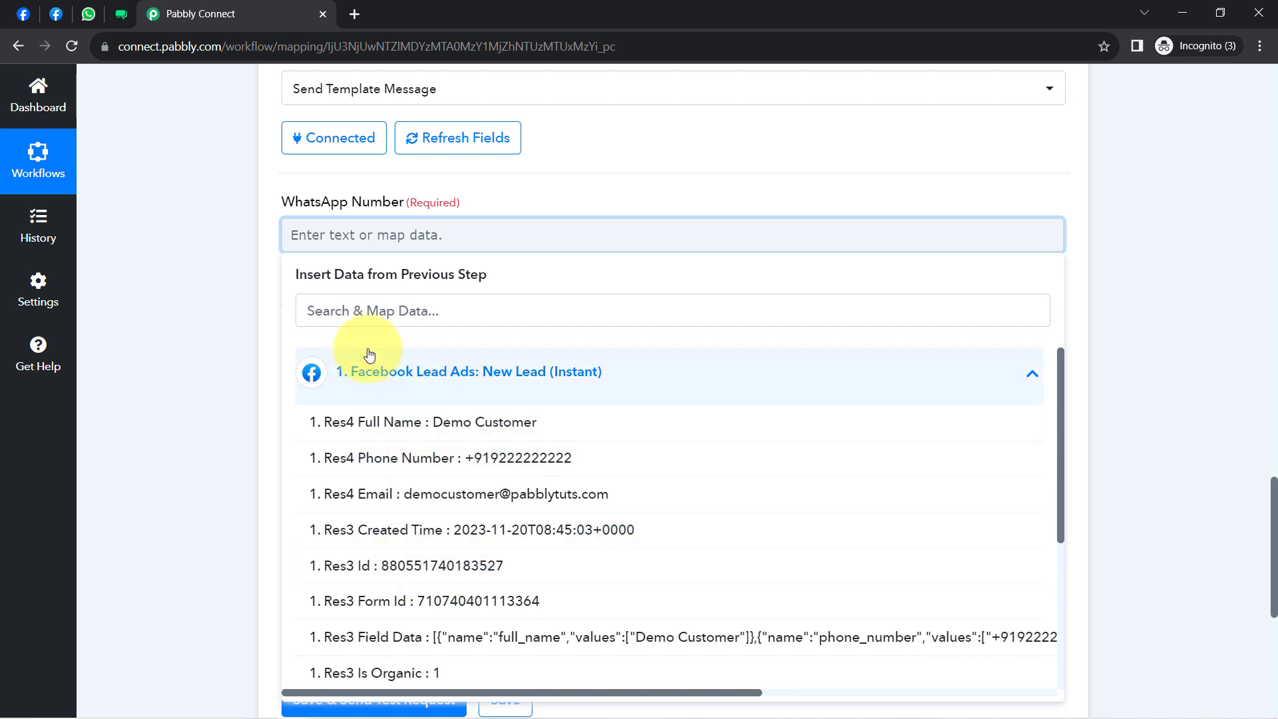
pyautogui.click(354, 458)
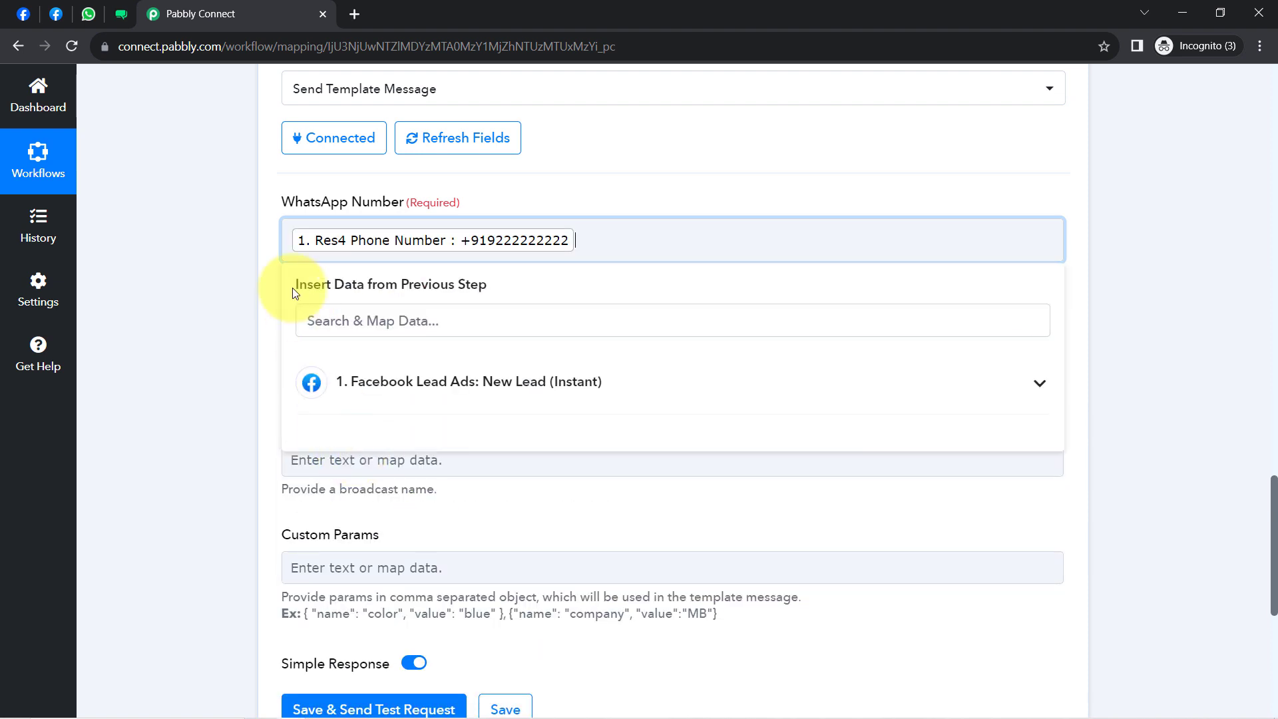
pyautogui.click(237, 250)
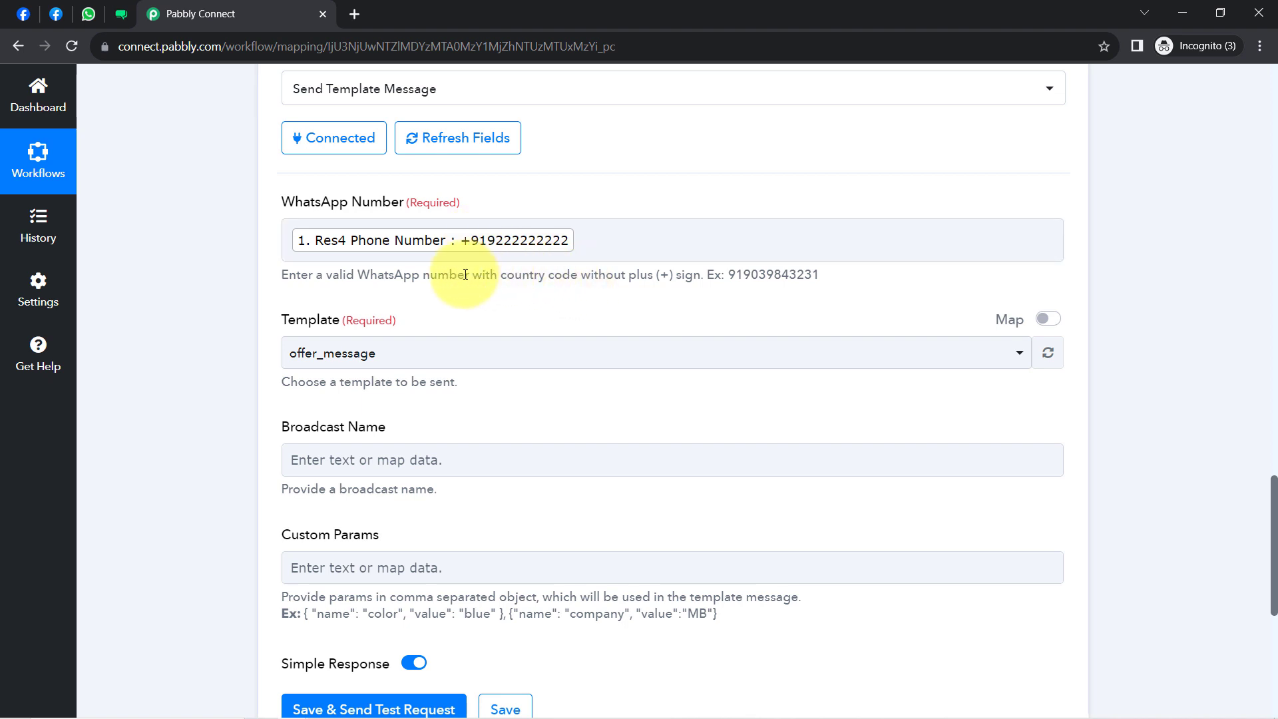
# - Check the mapped WhatsApp number against the note about the country code and plus sign
pyautogui.moveTo(465, 277); pyautogui.dragTo(666, 275)
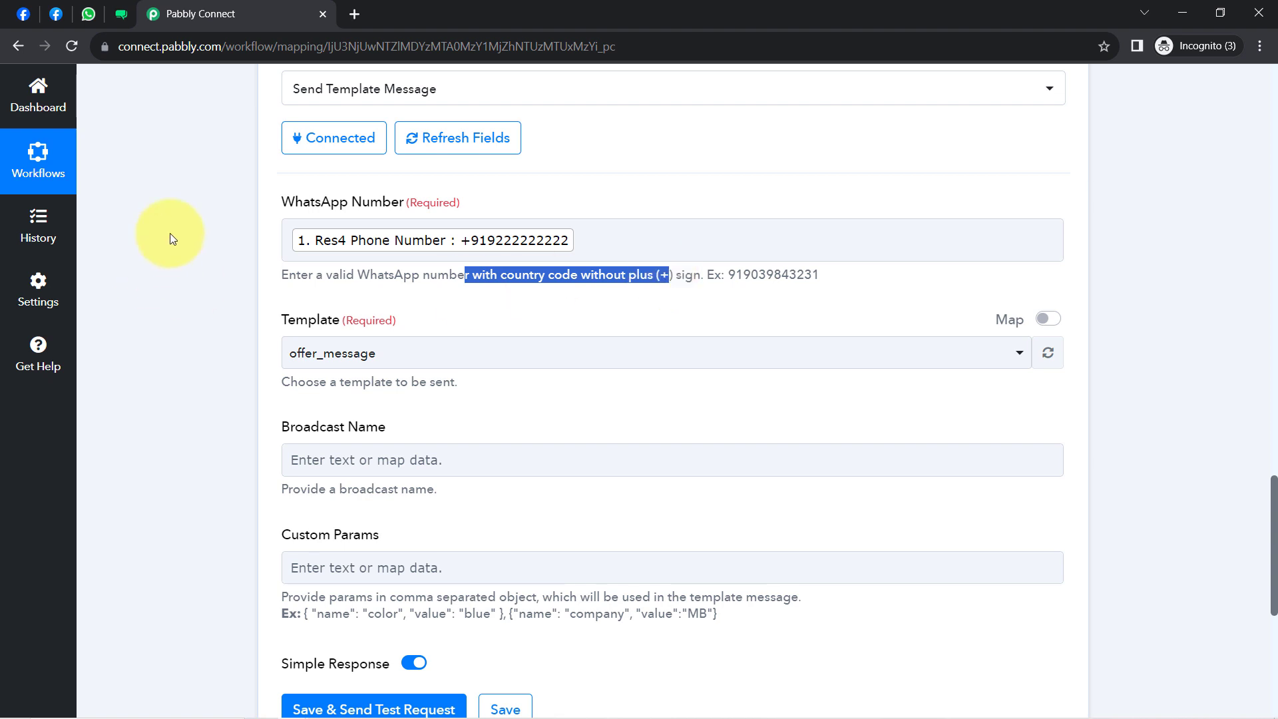
pyautogui.click(576, 251)
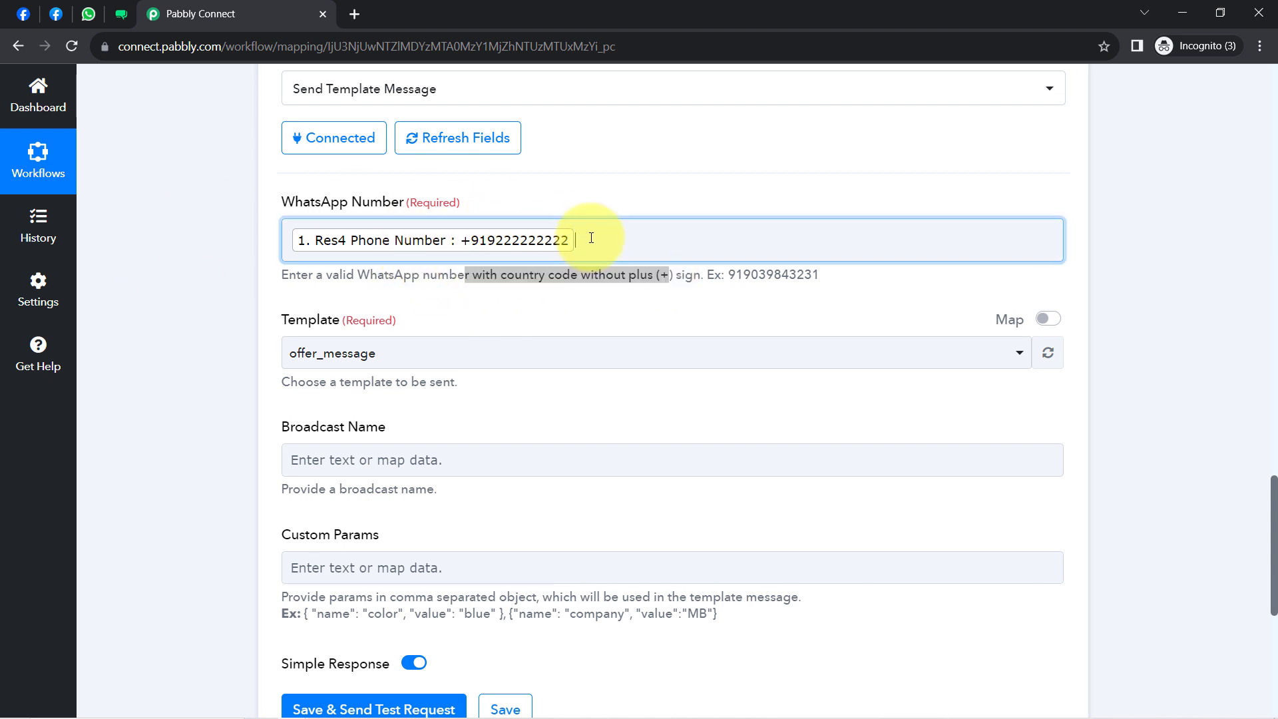
pyautogui.click(241, 295)
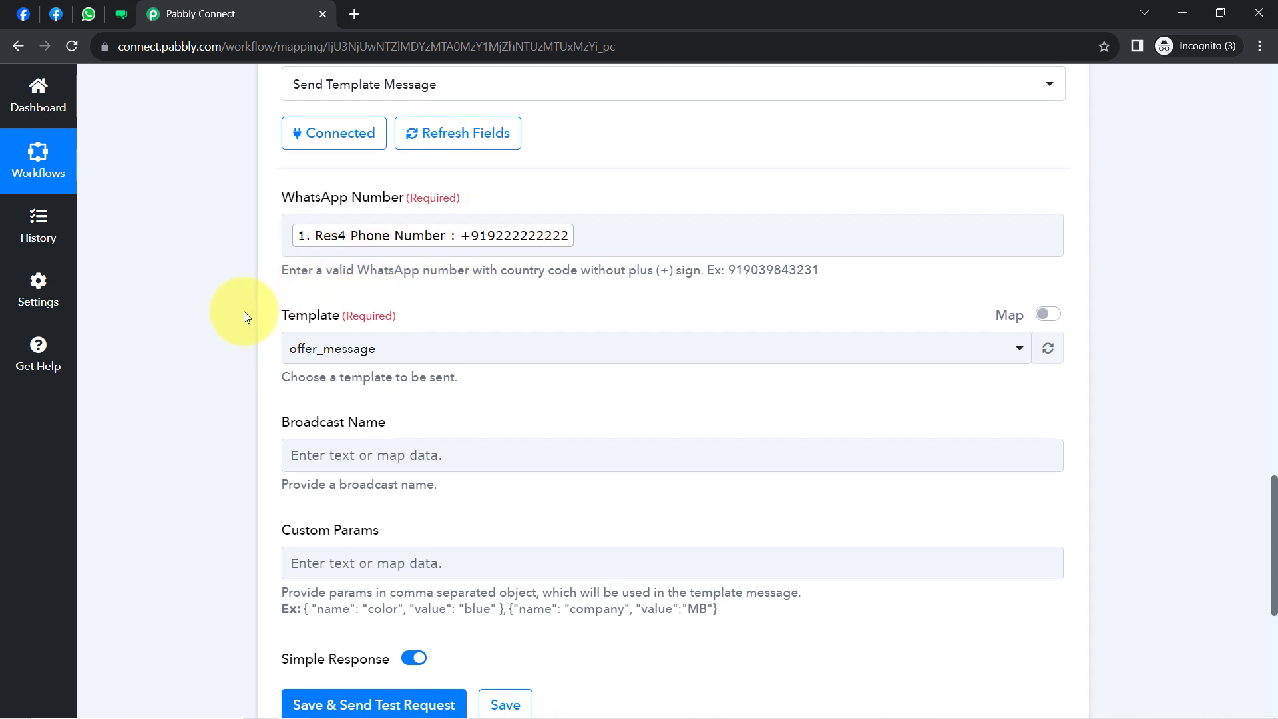
# - View the WATI action's available templates with offer_message kept selected, and open the Templates page in WATI
pyautogui.scroll(-3, 243, 315)
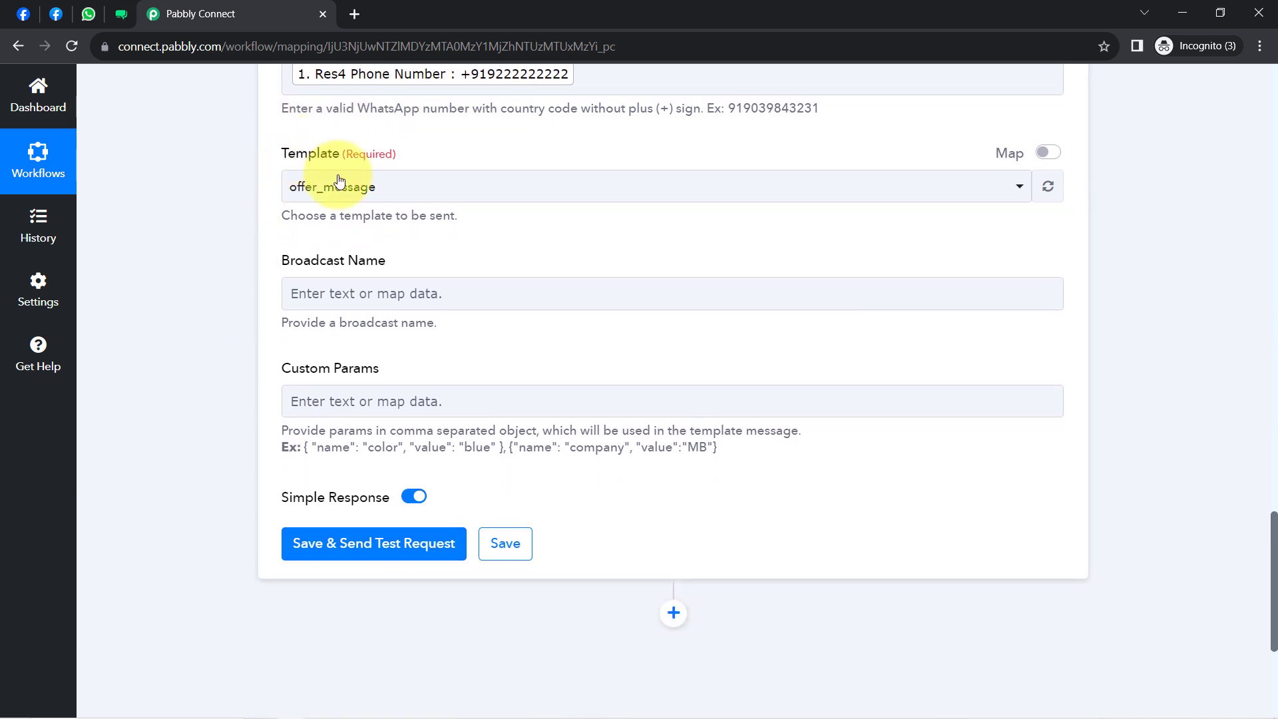
pyautogui.click(339, 180)
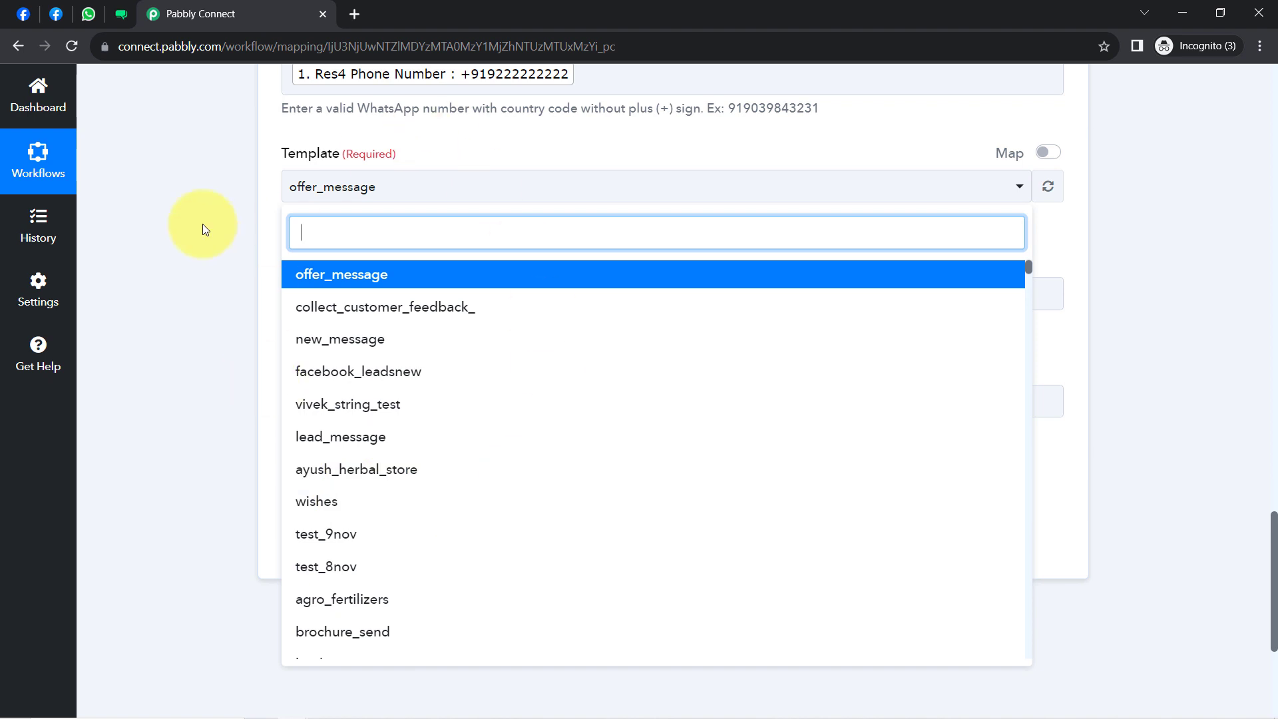
pyautogui.click(165, 177)
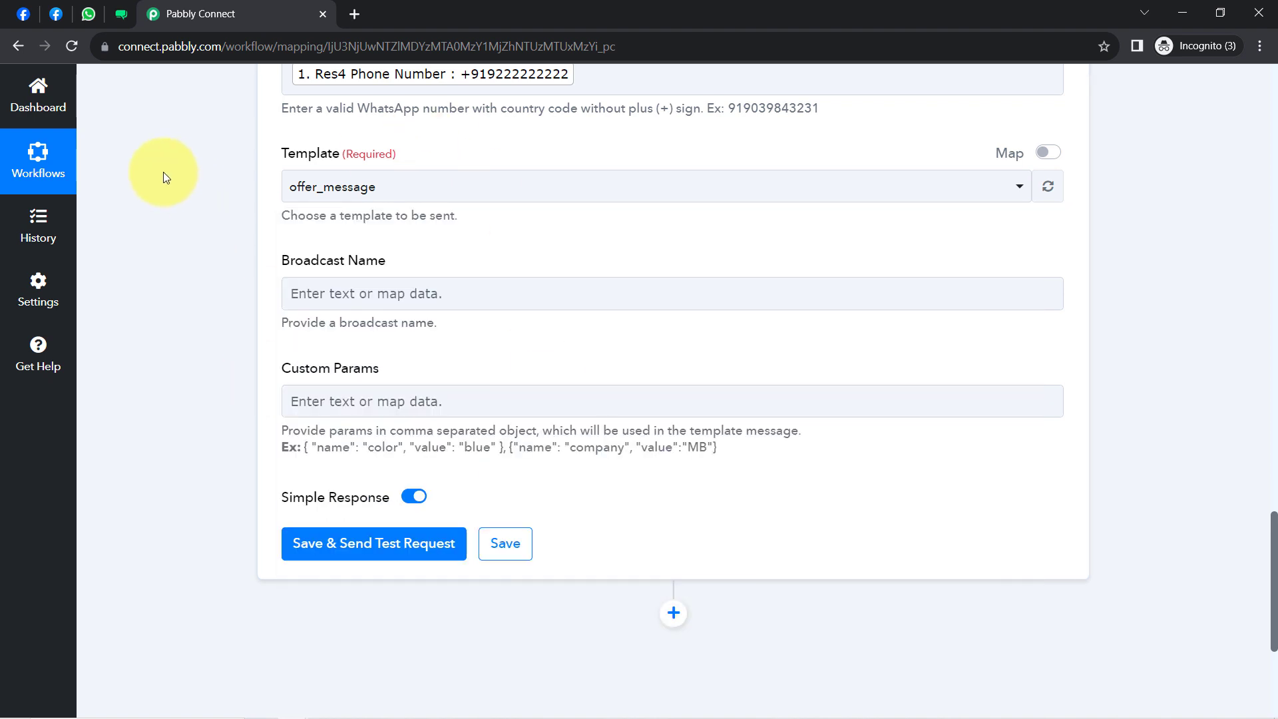
pyautogui.click(119, 16)
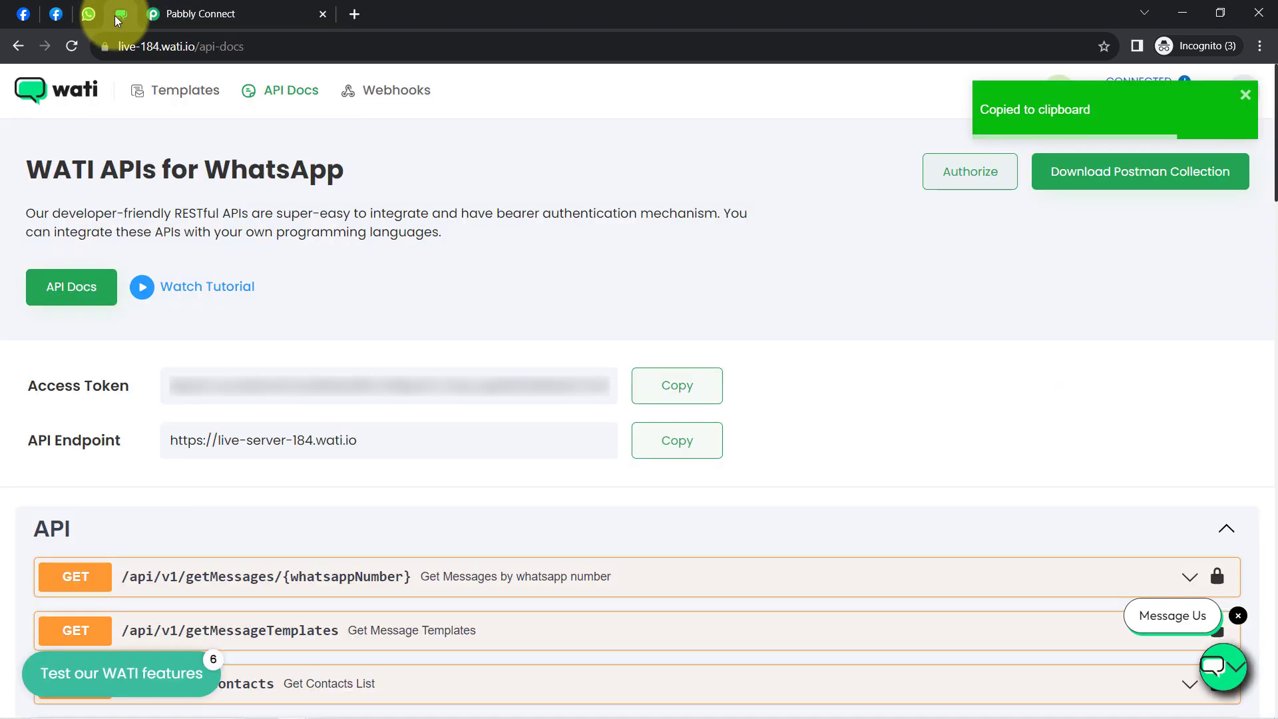
pyautogui.click(174, 90)
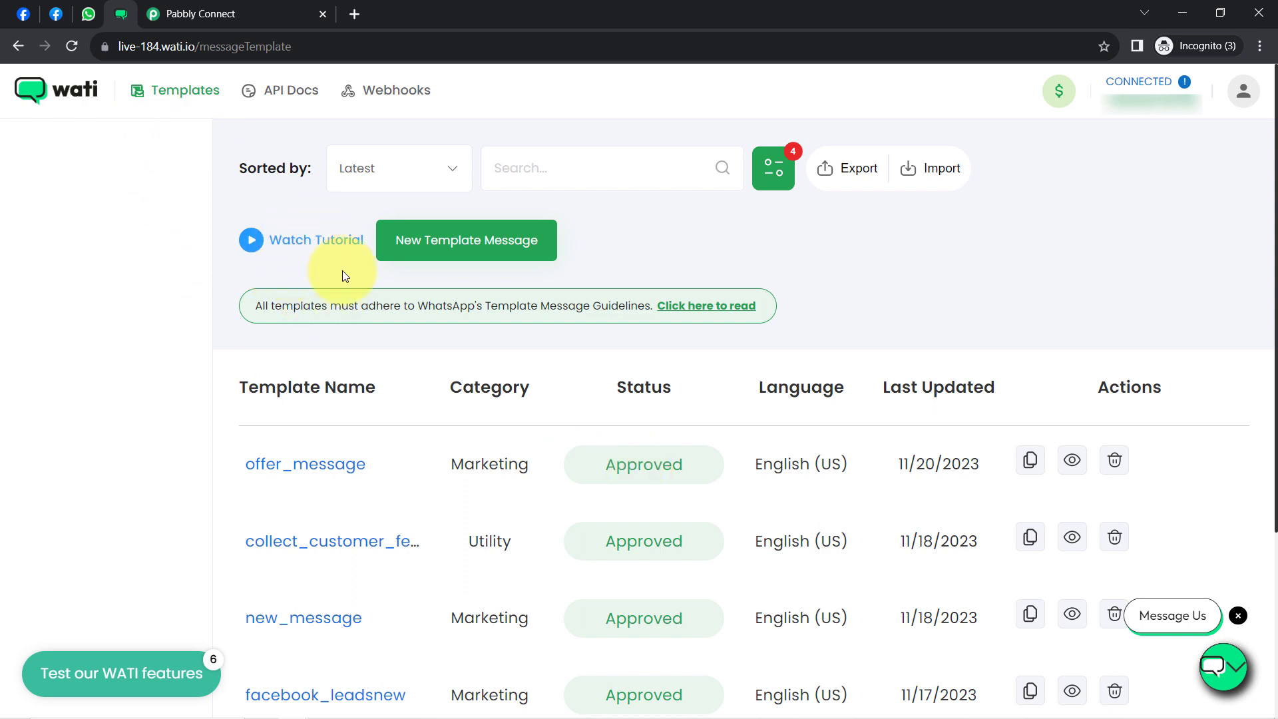
# - Back in Pabbly Connect, review the WATI action's template choices and keep offer_message as the template
pyautogui.click(199, 6)
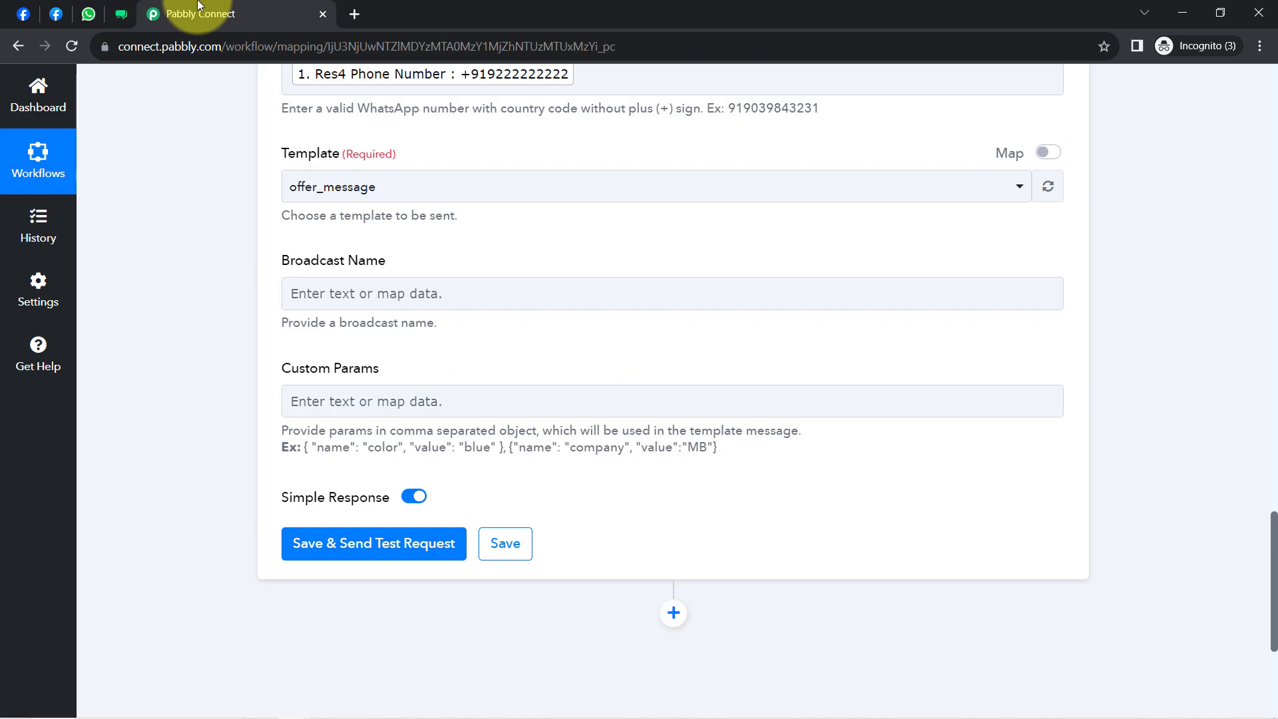
pyautogui.click(308, 189)
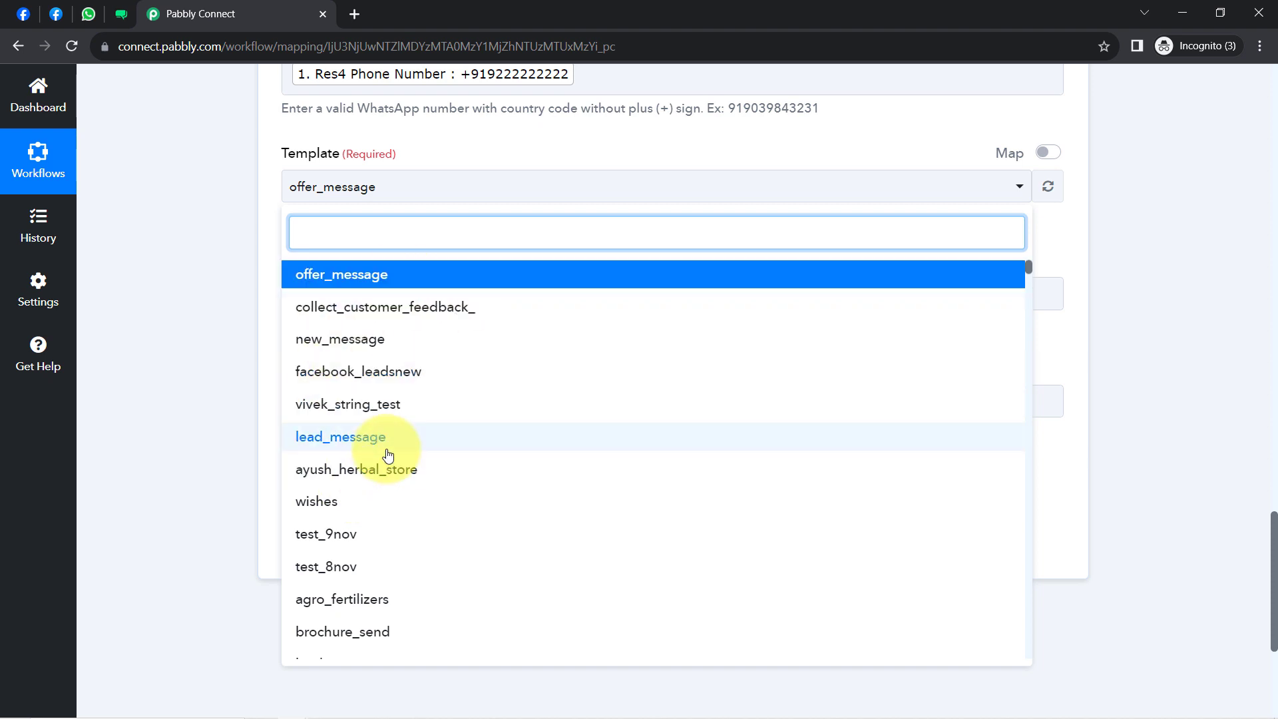
pyautogui.click(350, 285)
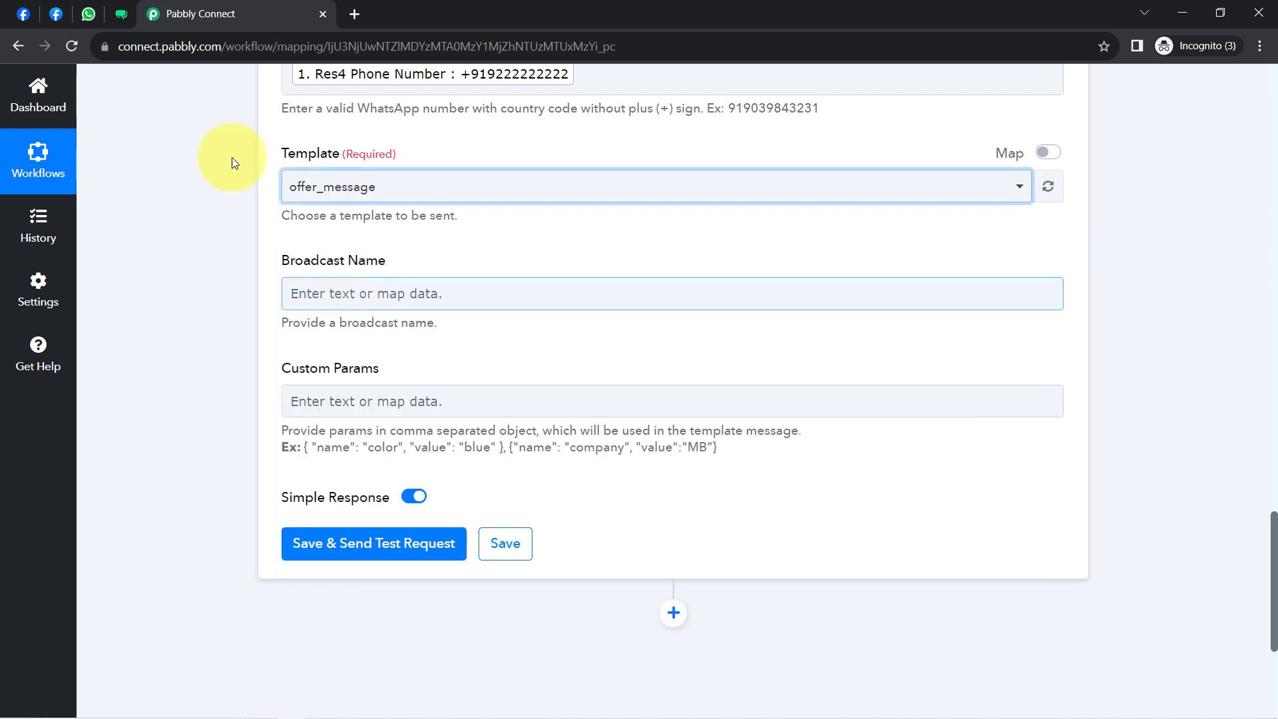
# - Review the sample coupon message from WATI in WhatsApp Web, and return to WATI's Templates page
pyautogui.click(84, 11)
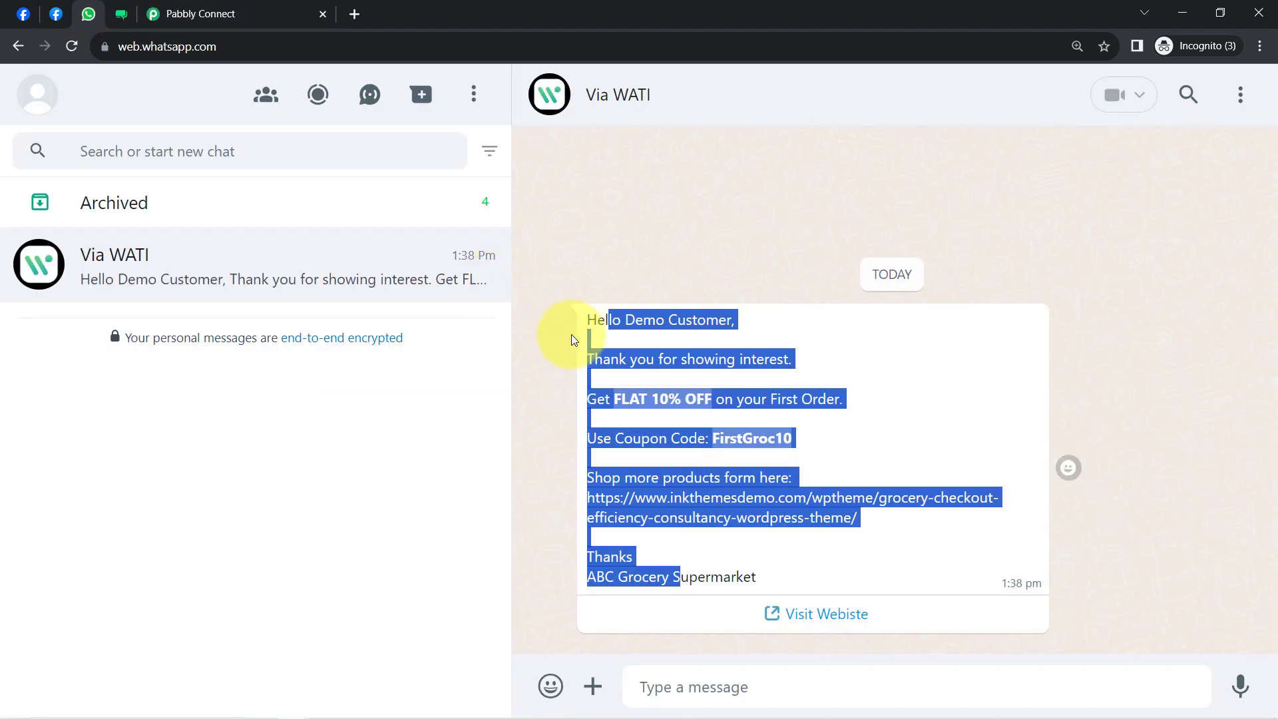
pyautogui.click(588, 335)
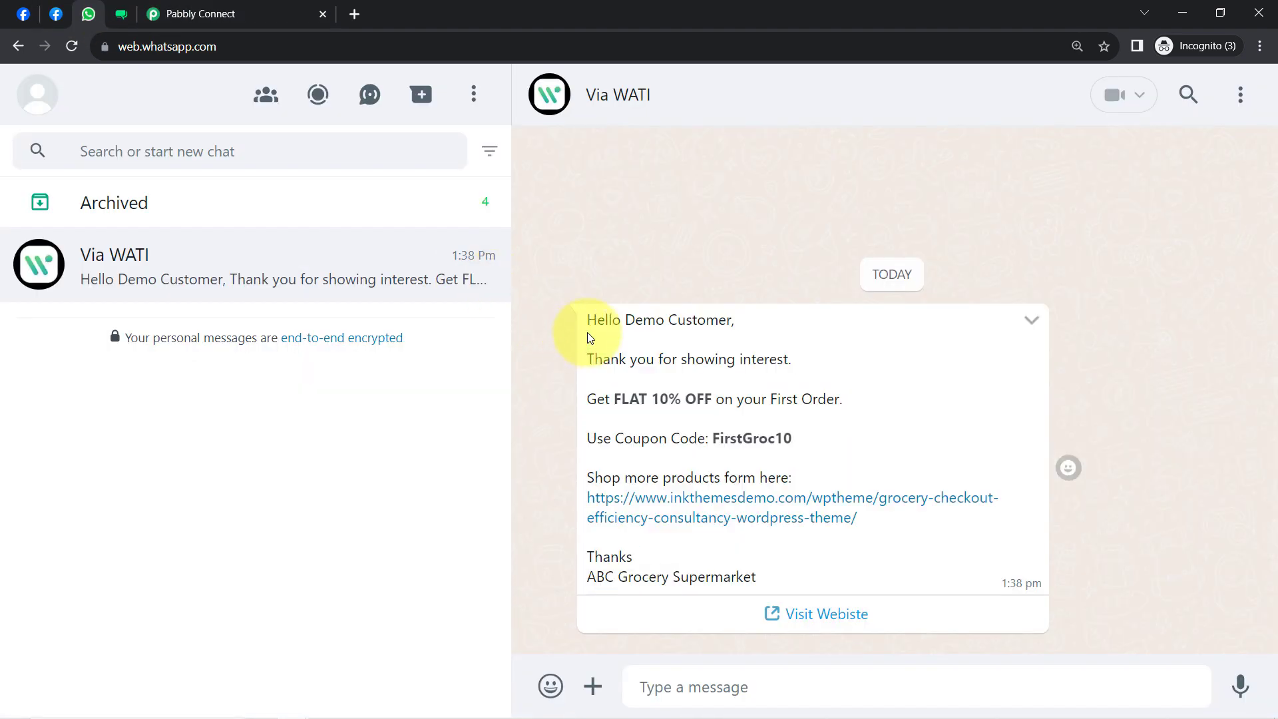
pyautogui.click(121, 13)
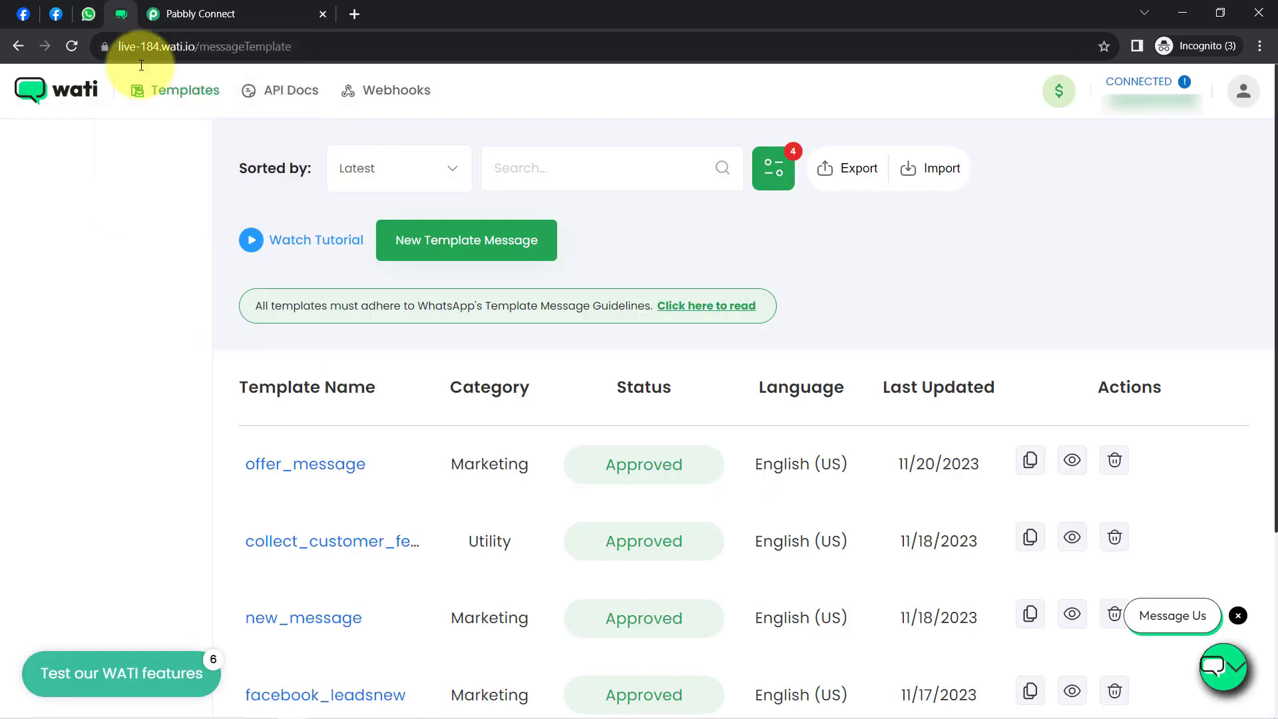
# - Open the offer_message template in WATI and review its name, category, language and broadcast title
pyautogui.click(308, 468)
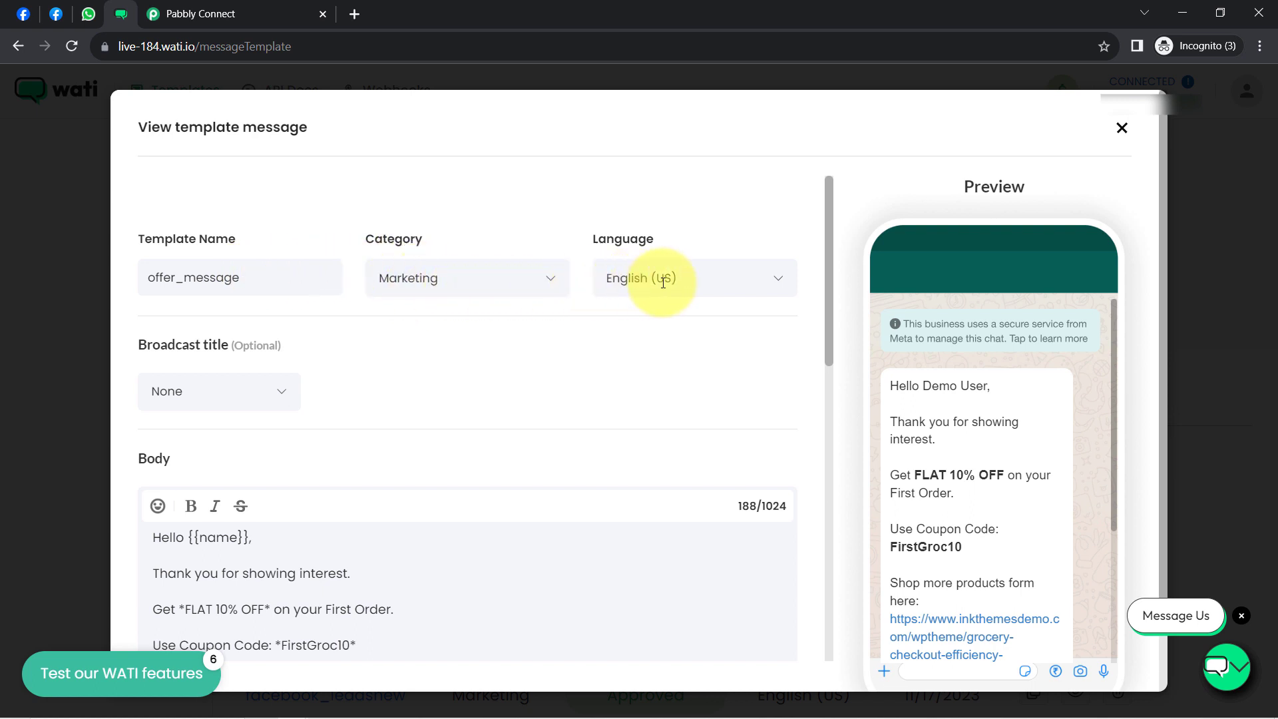
pyautogui.moveTo(832, 237); pyautogui.dragTo(828, 309)
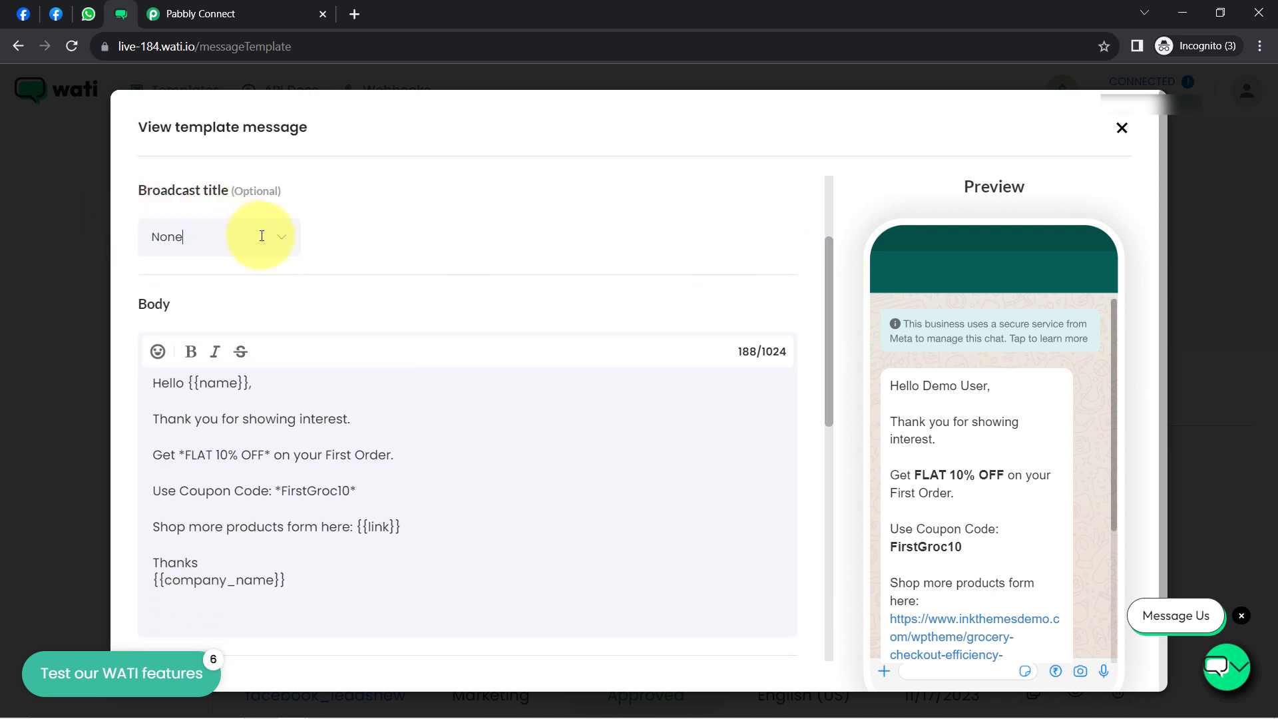
pyautogui.click(283, 241)
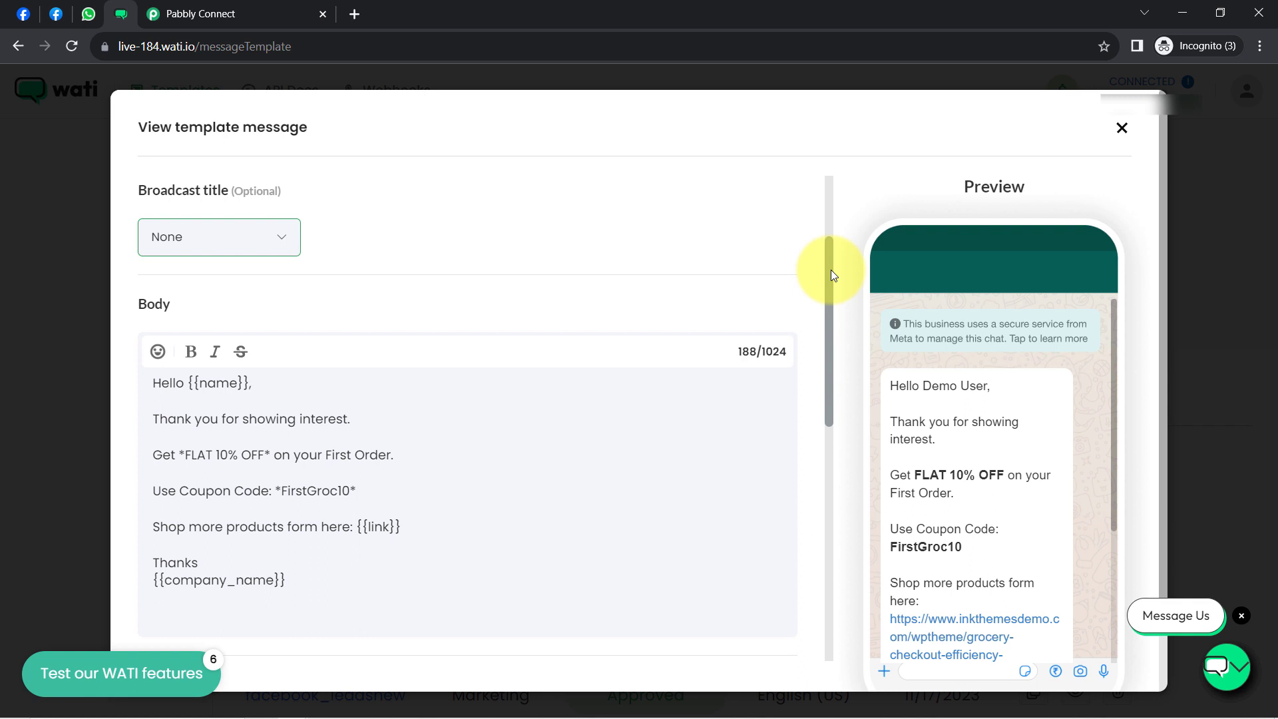
pyautogui.moveTo(831, 270); pyautogui.dragTo(832, 322)
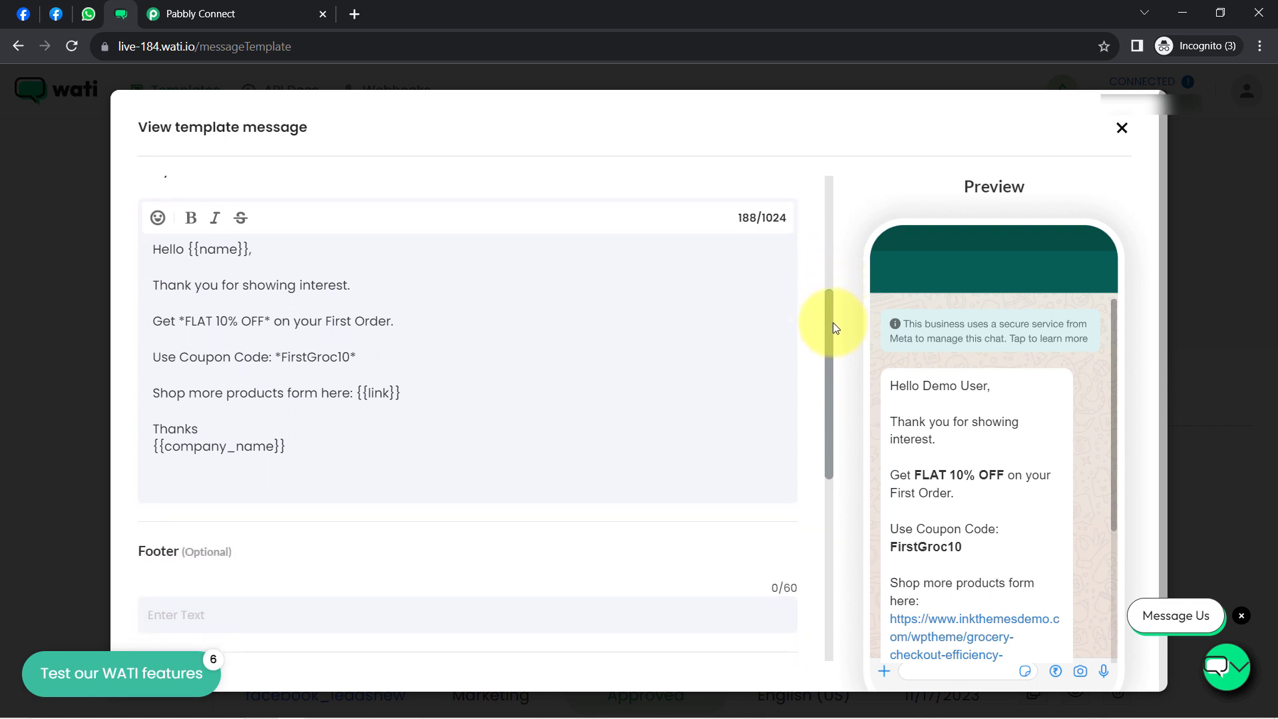
# - Examine the offer_message body text and its {{name}}, {{link}} and {{company_name}} variables
pyautogui.moveTo(172, 249); pyautogui.dragTo(247, 446)
pyautogui.moveTo(189, 251); pyautogui.dragTo(268, 252)
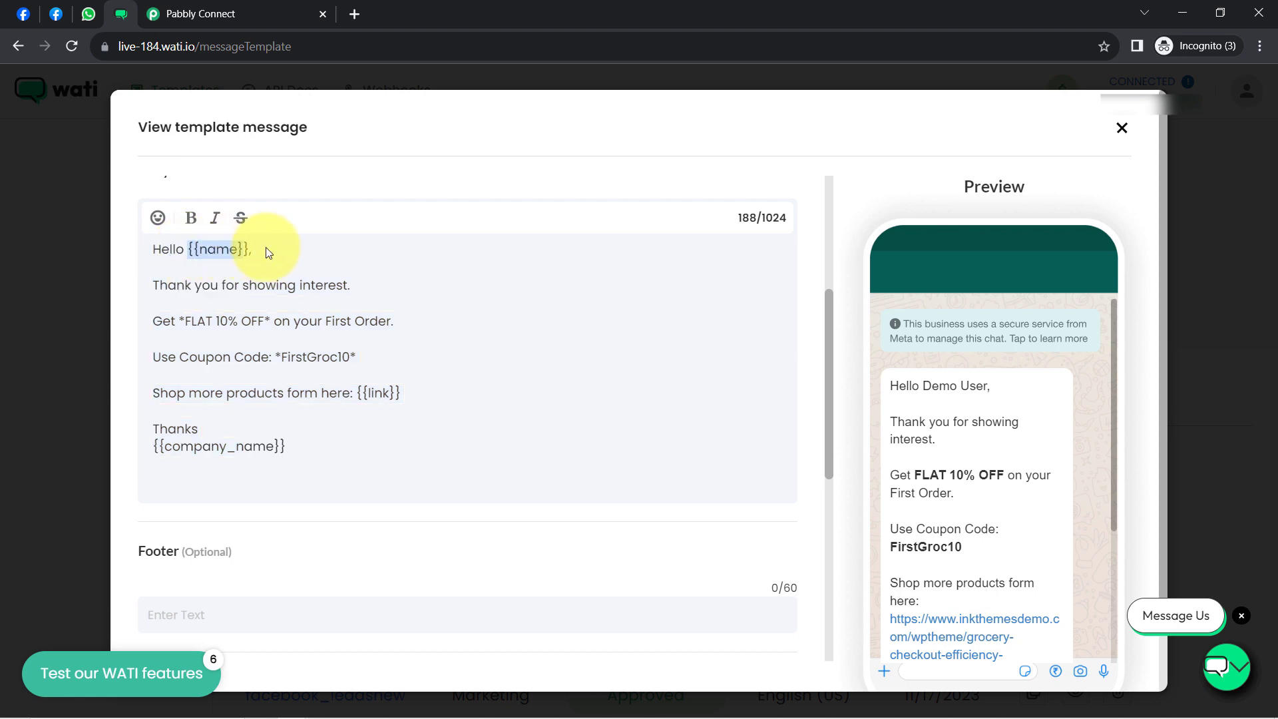
pyautogui.click(392, 391)
pyautogui.moveTo(297, 446); pyautogui.dragTo(180, 446)
pyautogui.click(154, 331)
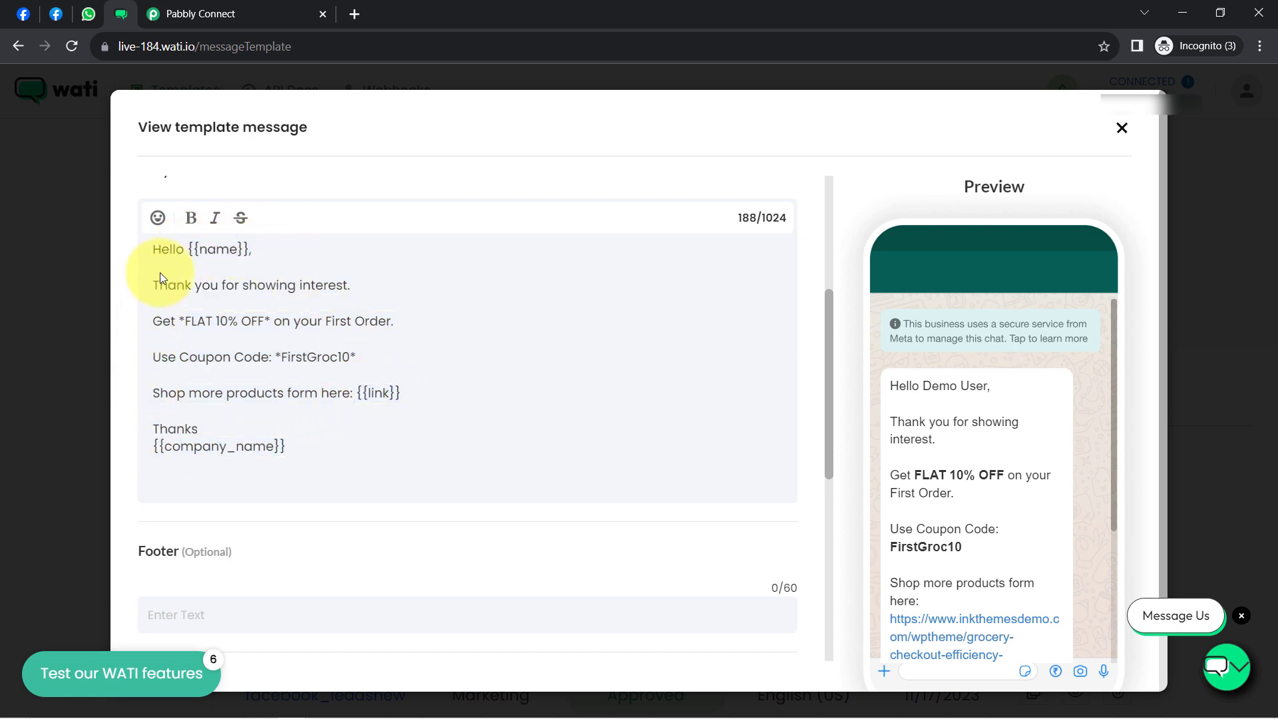
pyautogui.moveTo(828, 309); pyautogui.dragTo(828, 286)
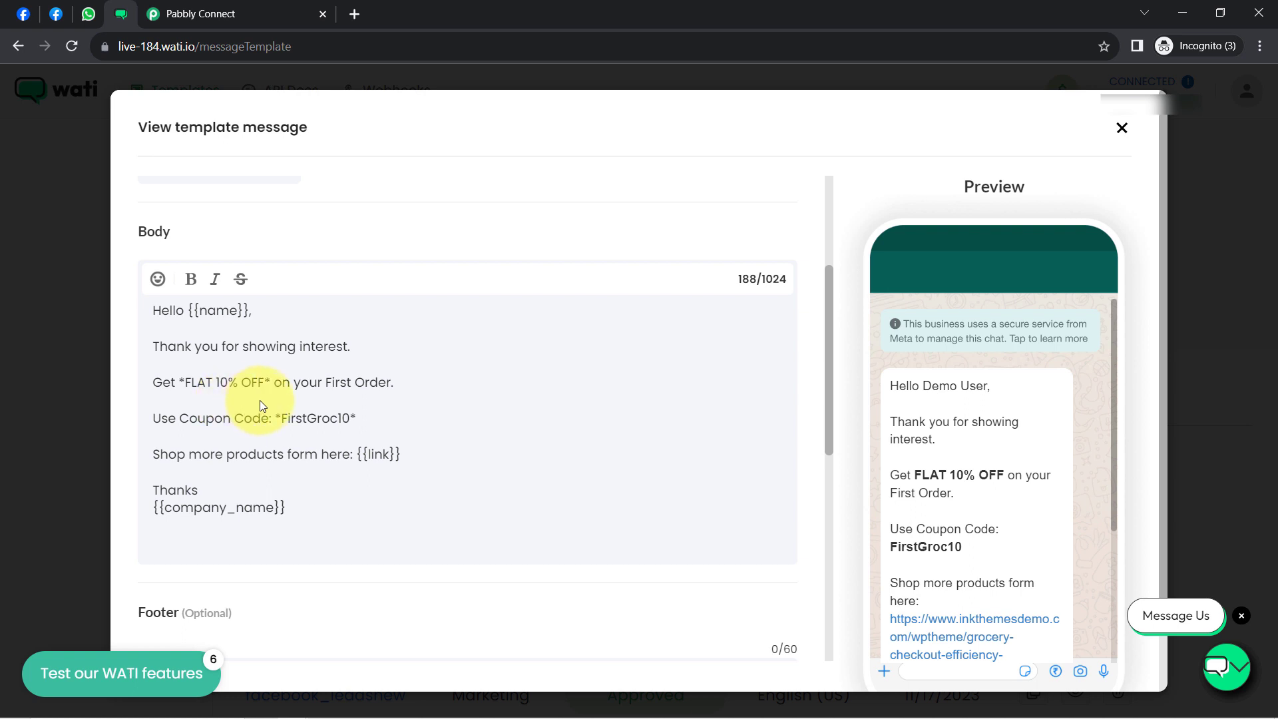
pyautogui.moveTo(185, 311); pyautogui.dragTo(239, 310)
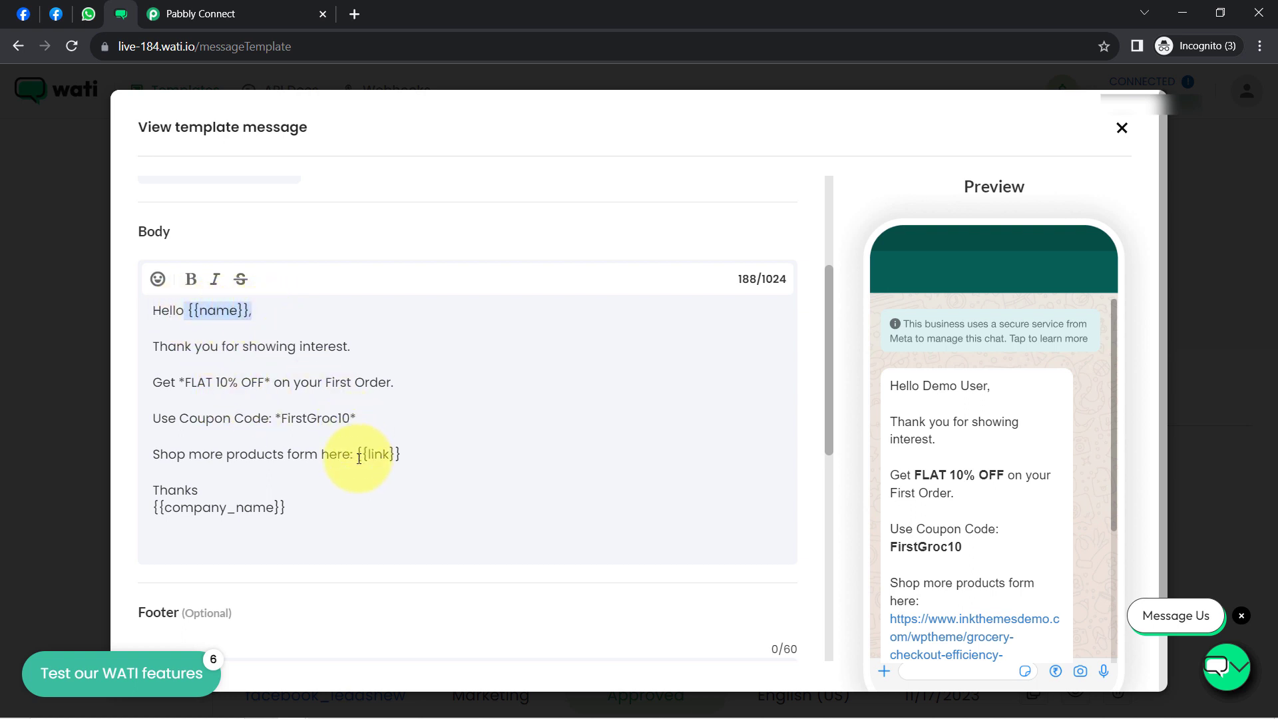
pyautogui.moveTo(359, 459); pyautogui.dragTo(399, 456)
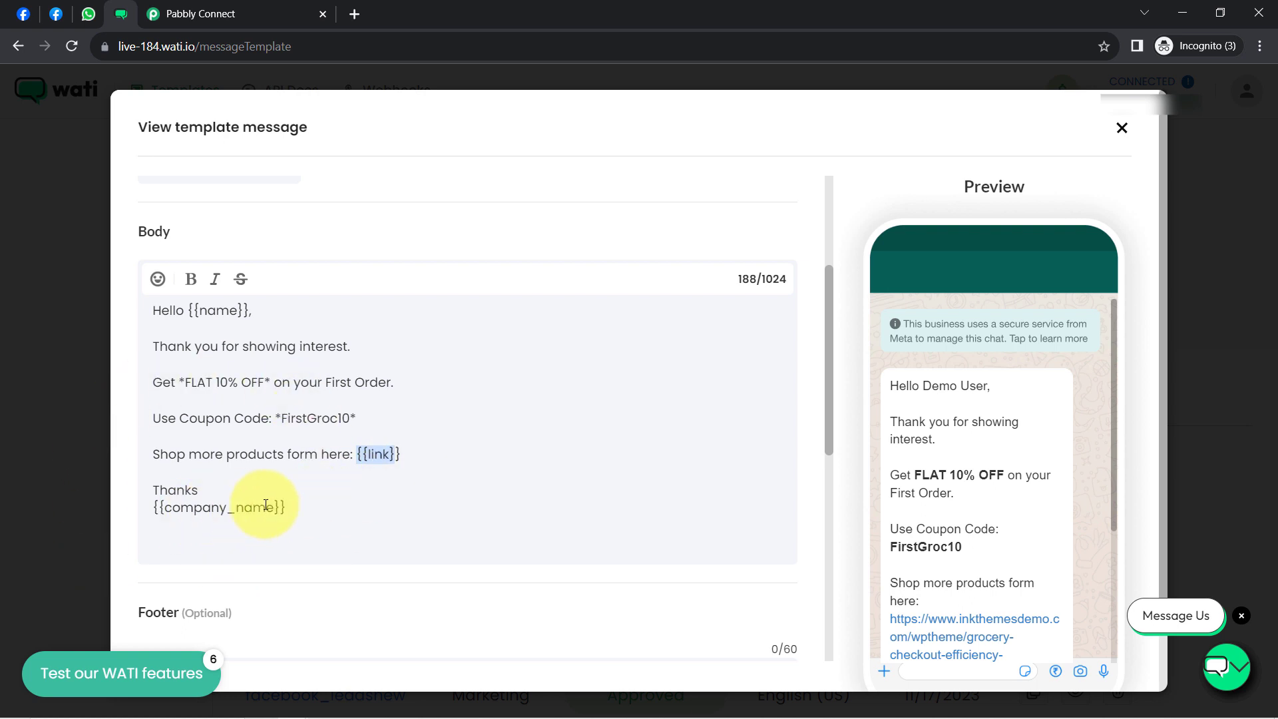
pyautogui.moveTo(286, 507); pyautogui.dragTo(158, 501)
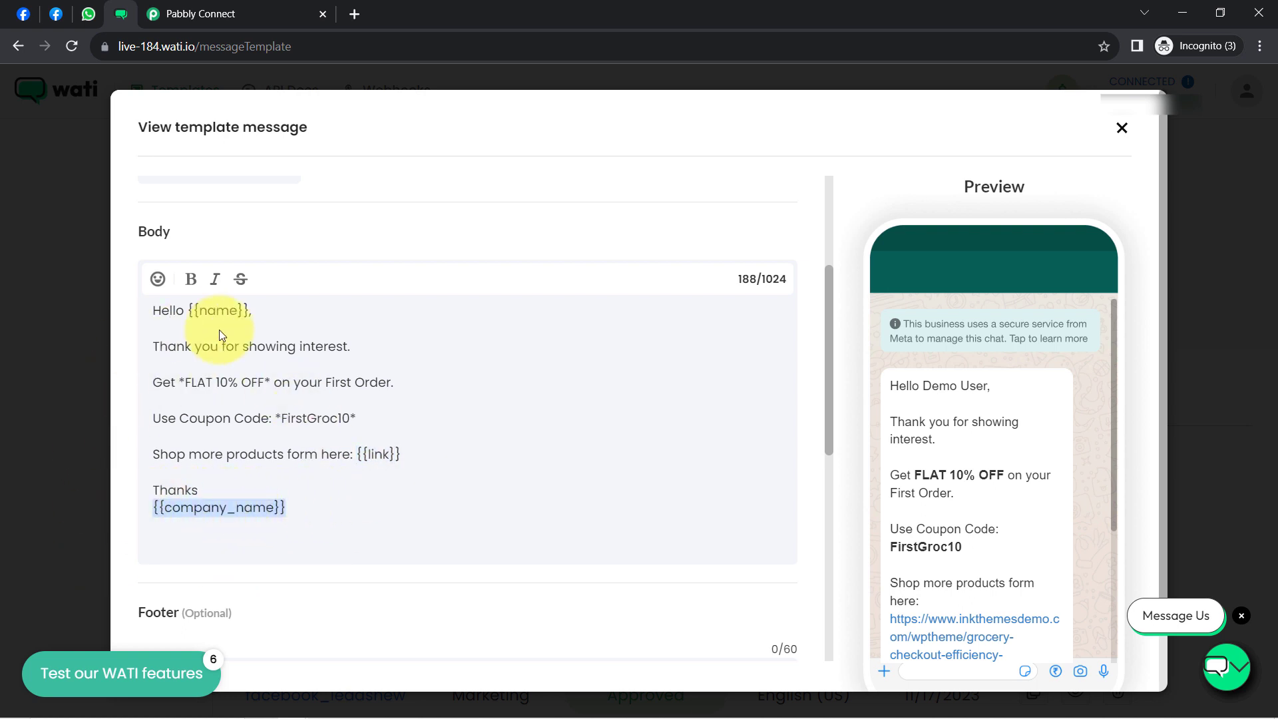
pyautogui.click(245, 339)
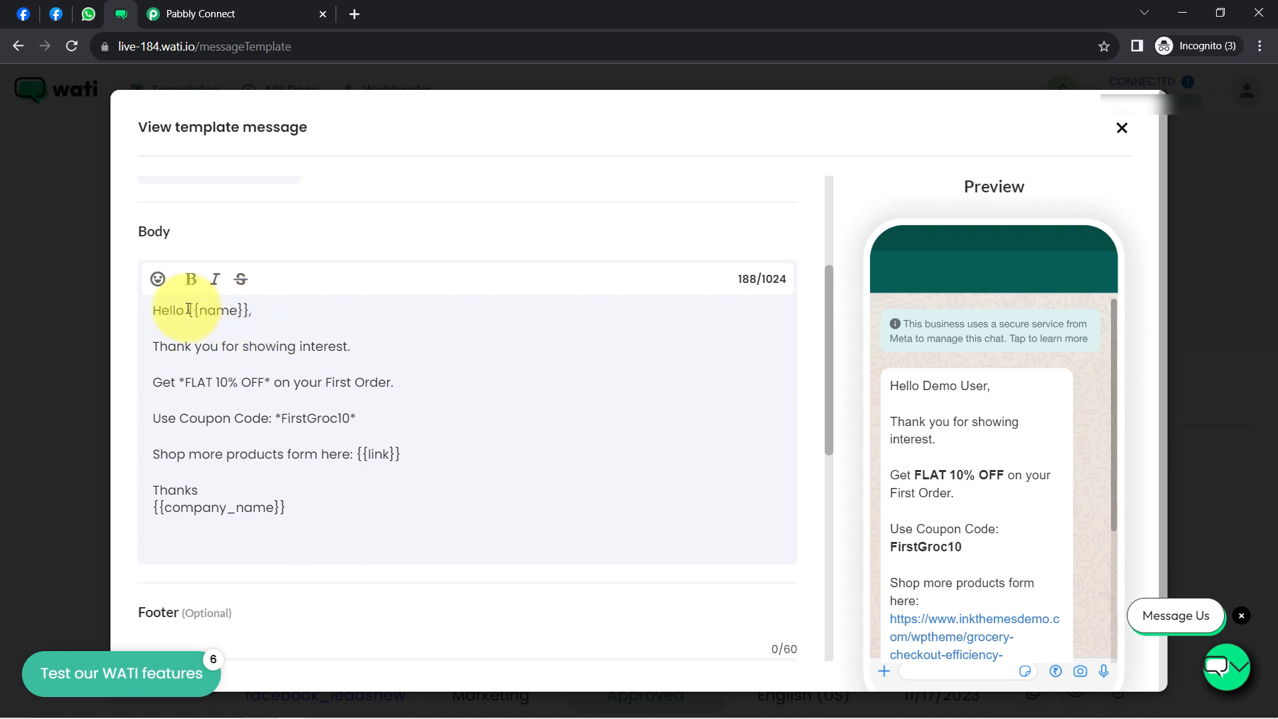
pyautogui.moveTo(189, 309); pyautogui.dragTo(230, 308)
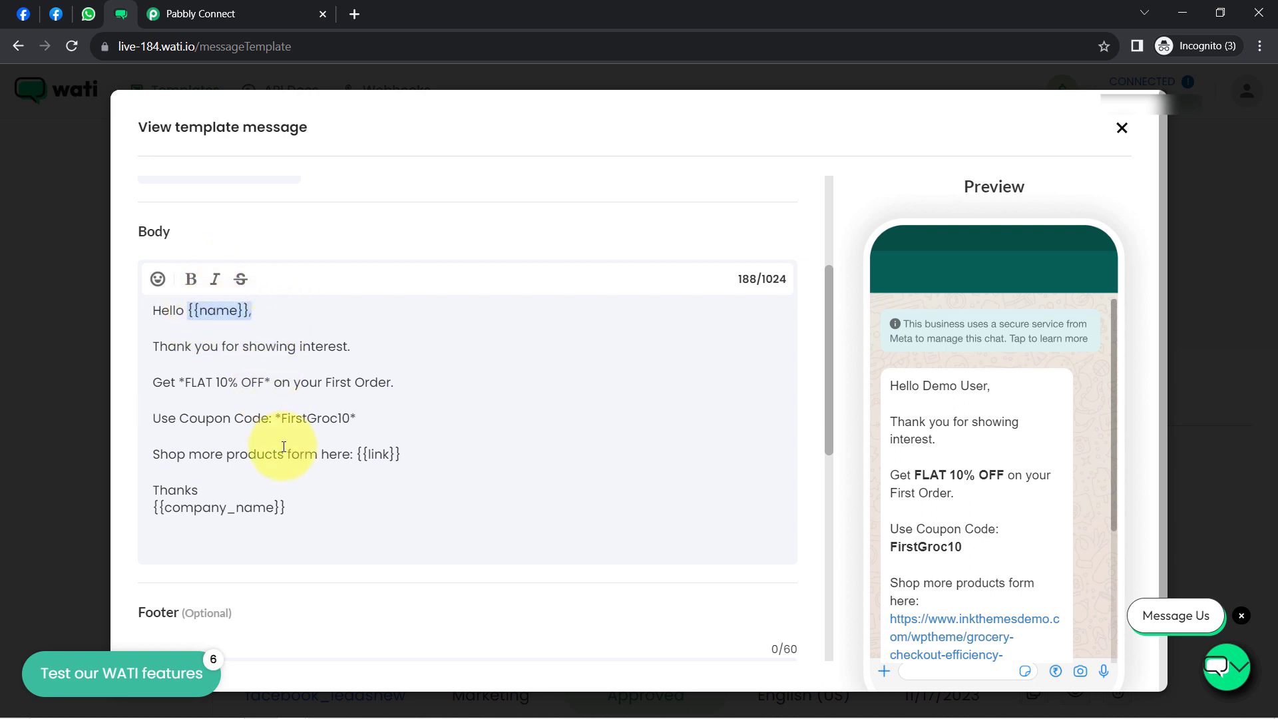
pyautogui.click(199, 349)
pyautogui.moveTo(175, 332); pyautogui.dragTo(249, 509)
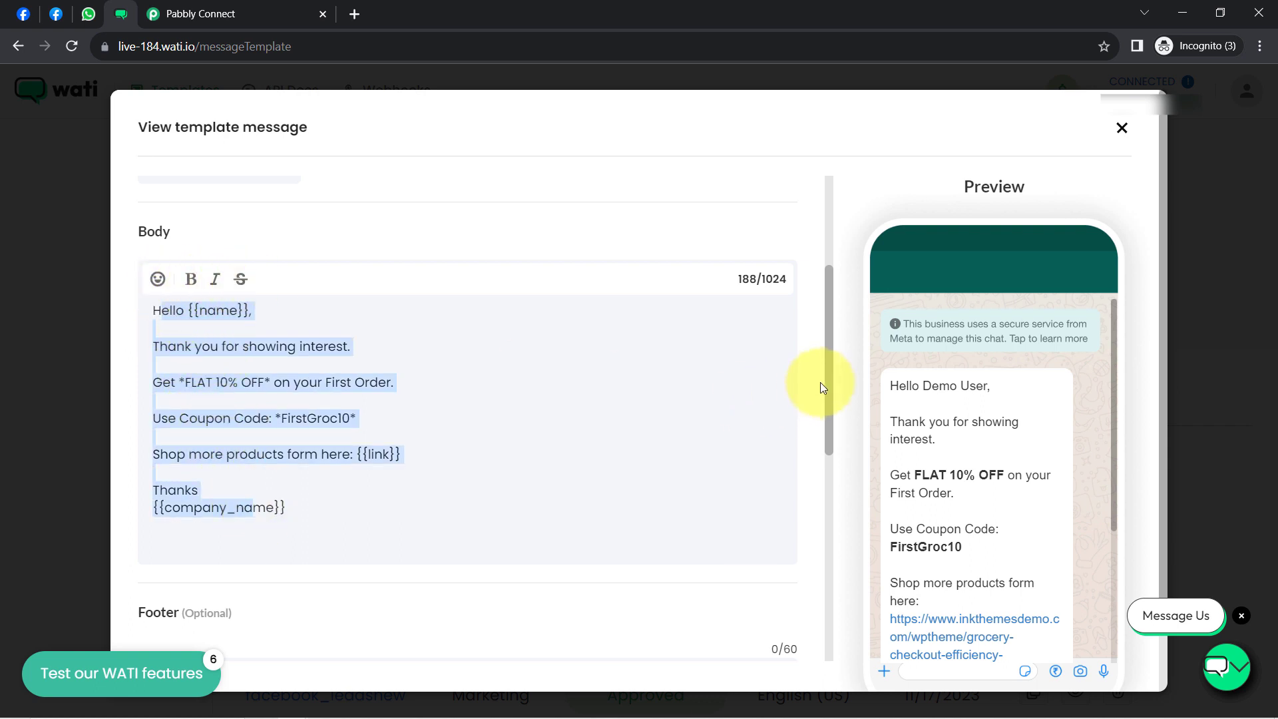
# - Review the template's optional footer and its Visit Website call-to-action button settings
pyautogui.moveTo(832, 370); pyautogui.dragTo(833, 441)
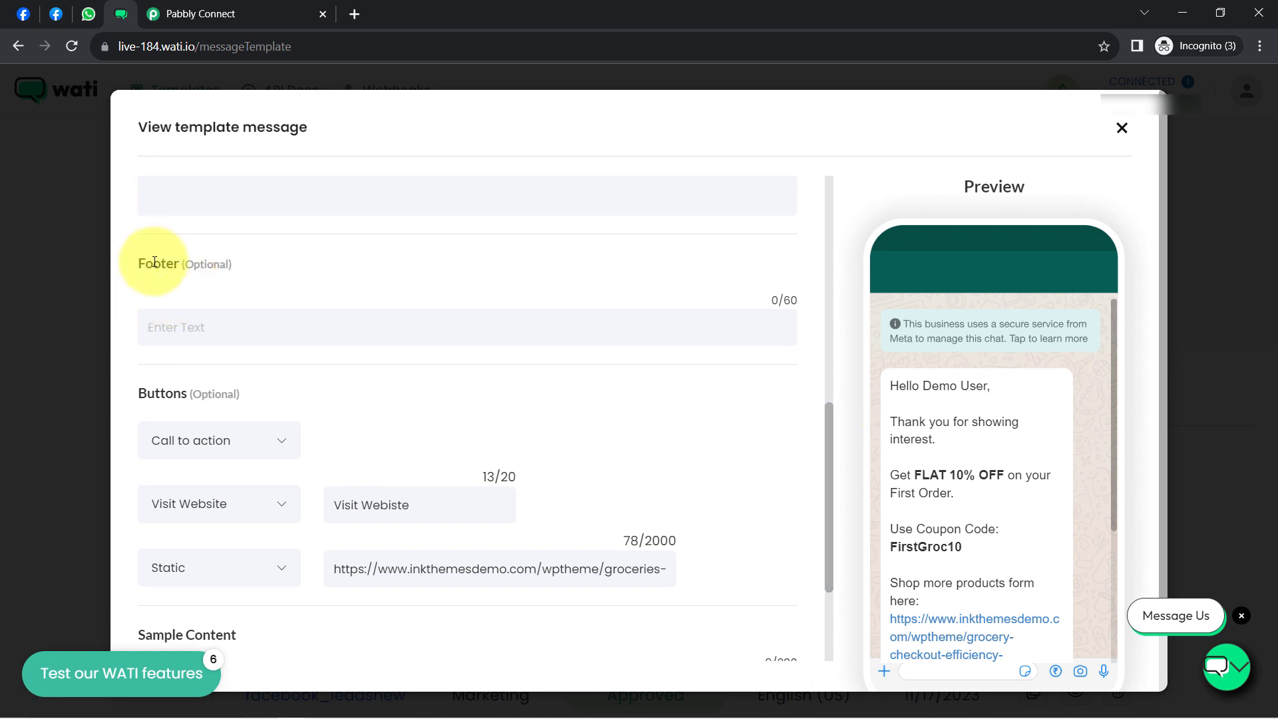
pyautogui.moveTo(155, 261); pyautogui.dragTo(205, 263)
pyautogui.moveTo(828, 409); pyautogui.dragTo(827, 459)
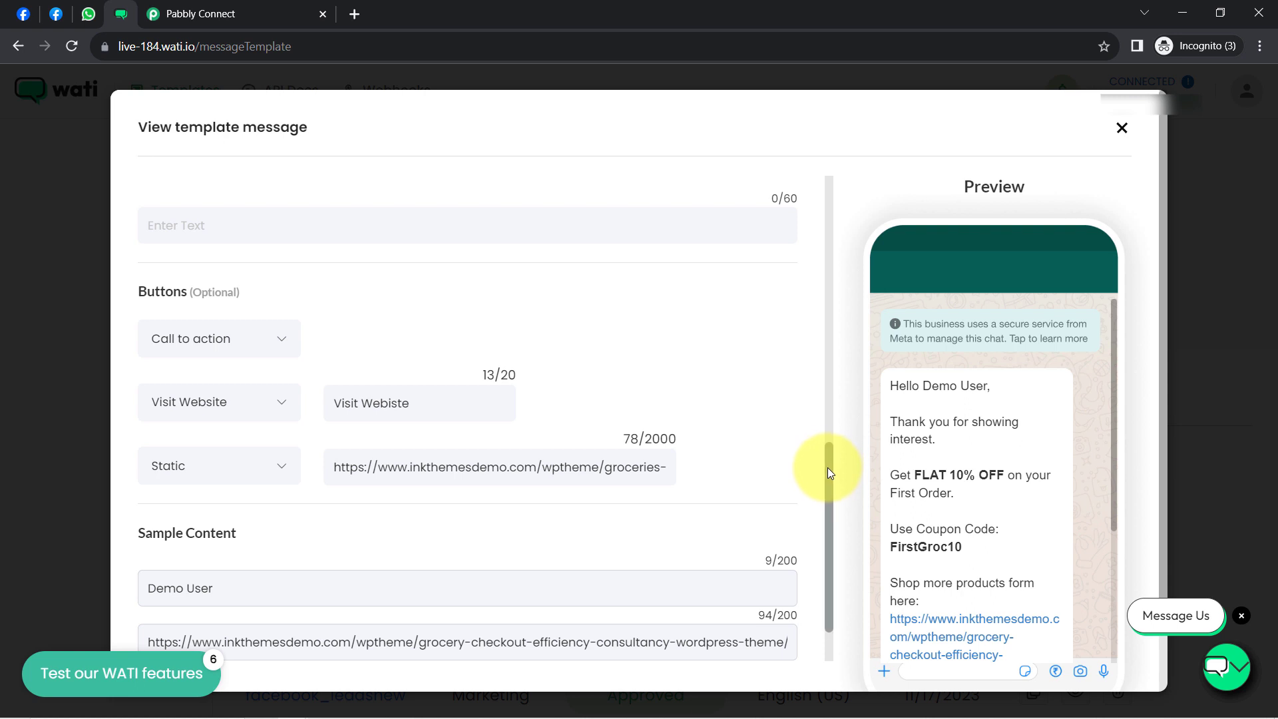
pyautogui.moveTo(828, 467); pyautogui.dragTo(816, 542)
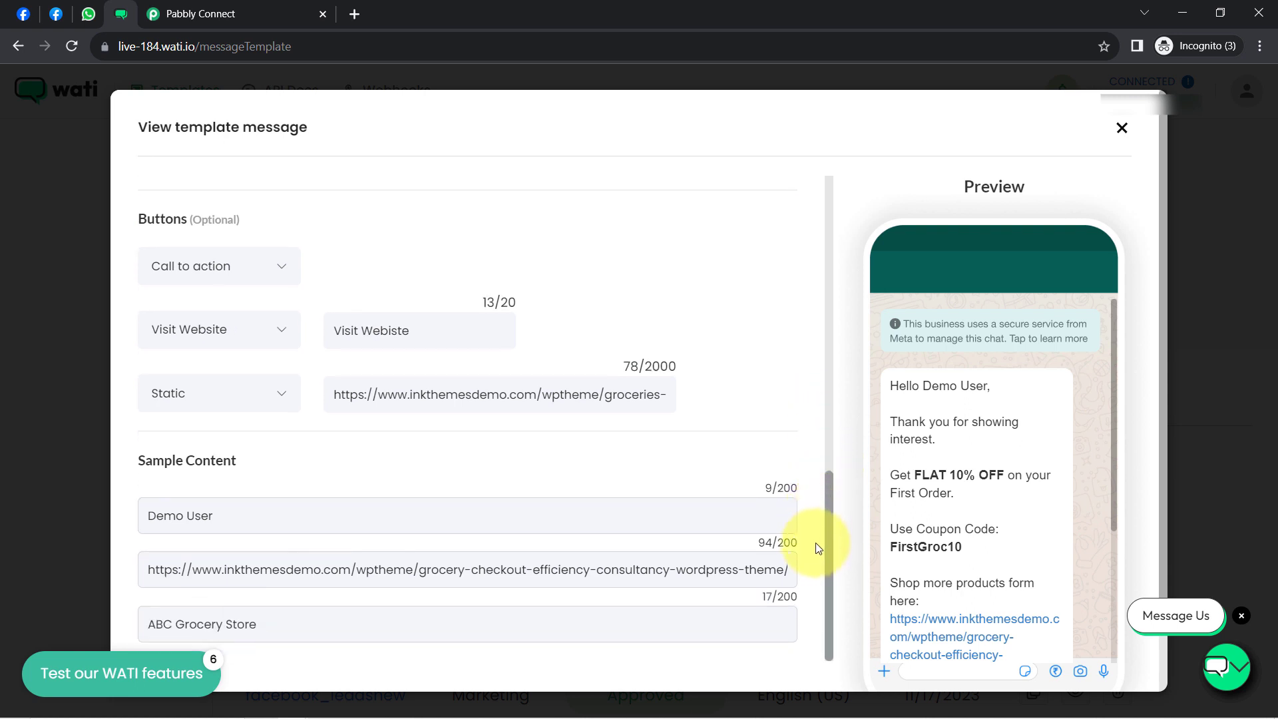
# - Compare the template's sample content for name, link and company with the message preview, and close the template view
pyautogui.doubleClick(196, 516)
pyautogui.moveTo(182, 570); pyautogui.dragTo(219, 586)
pyautogui.moveTo(176, 624); pyautogui.dragTo(259, 624)
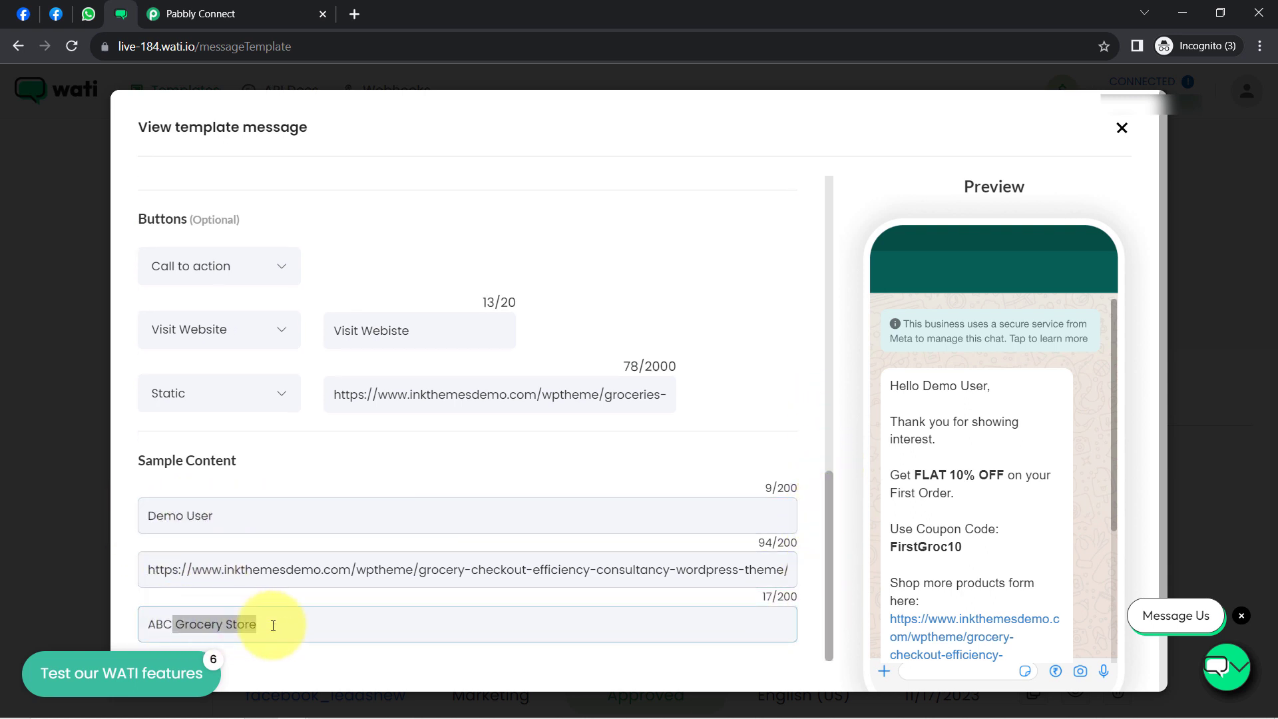
pyautogui.moveTo(926, 384); pyautogui.dragTo(980, 390)
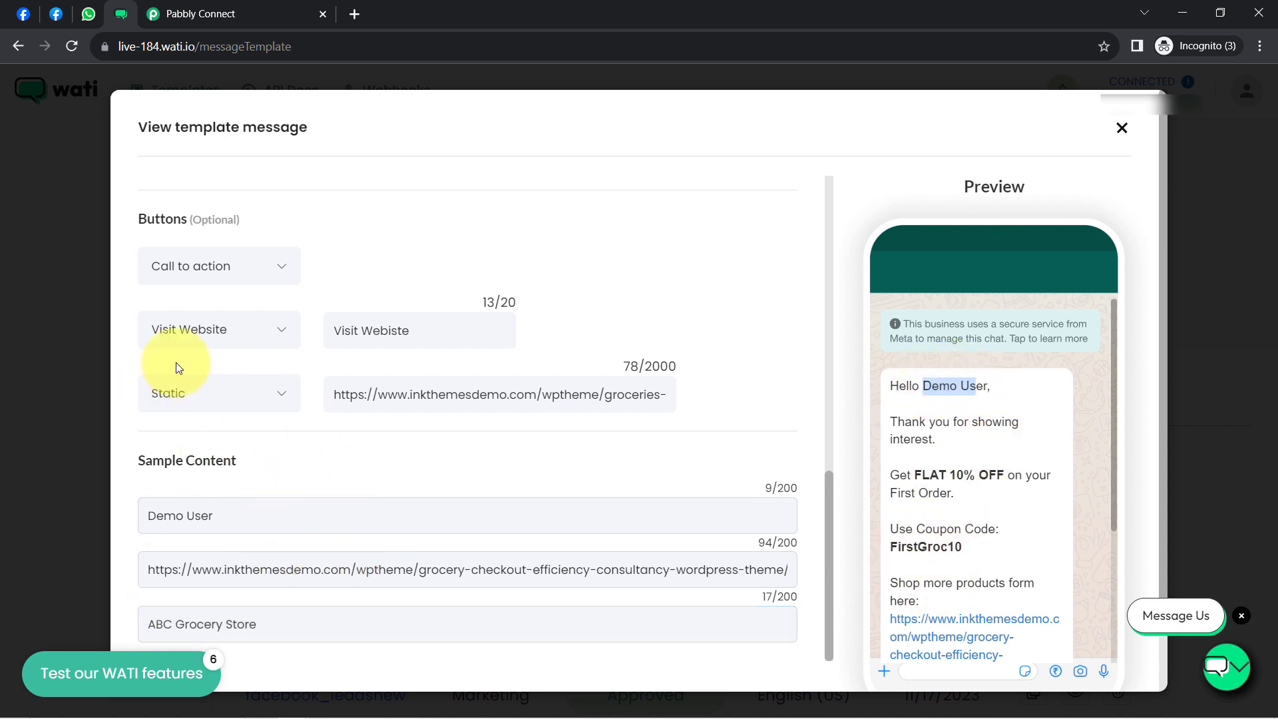
pyautogui.moveTo(203, 460); pyautogui.dragTo(172, 460)
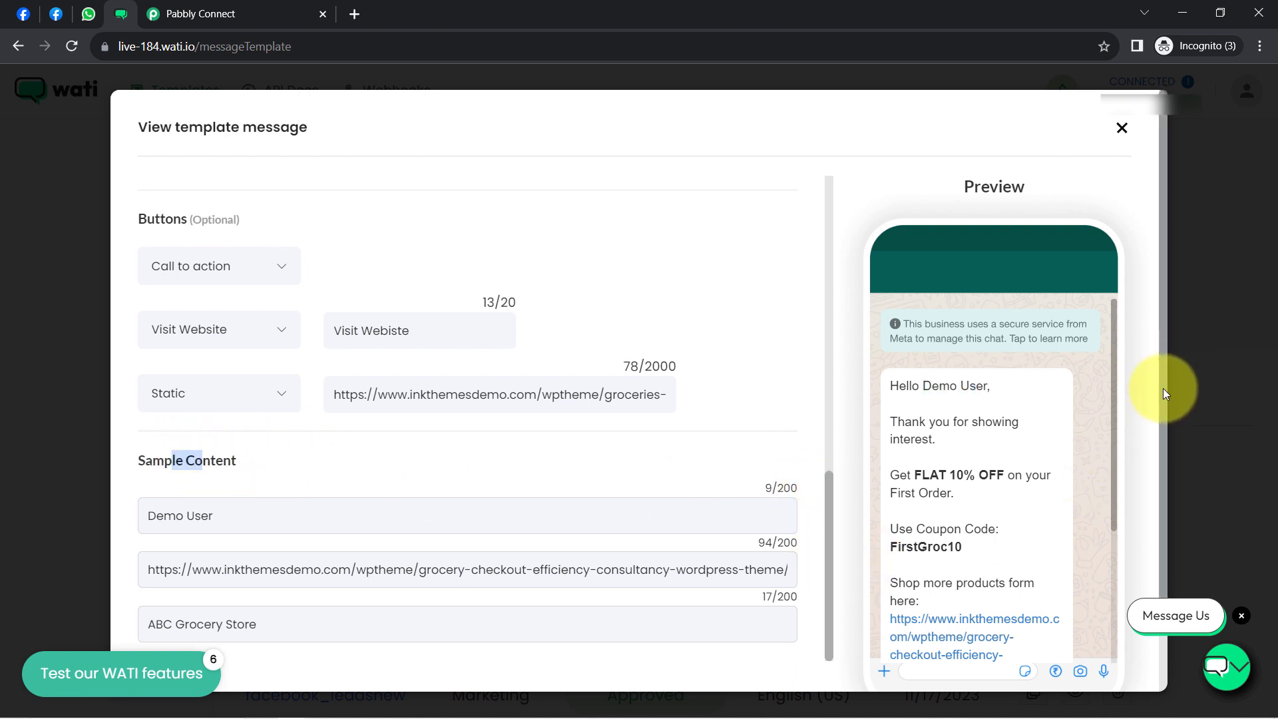
pyautogui.scroll(-2, 1164, 389)
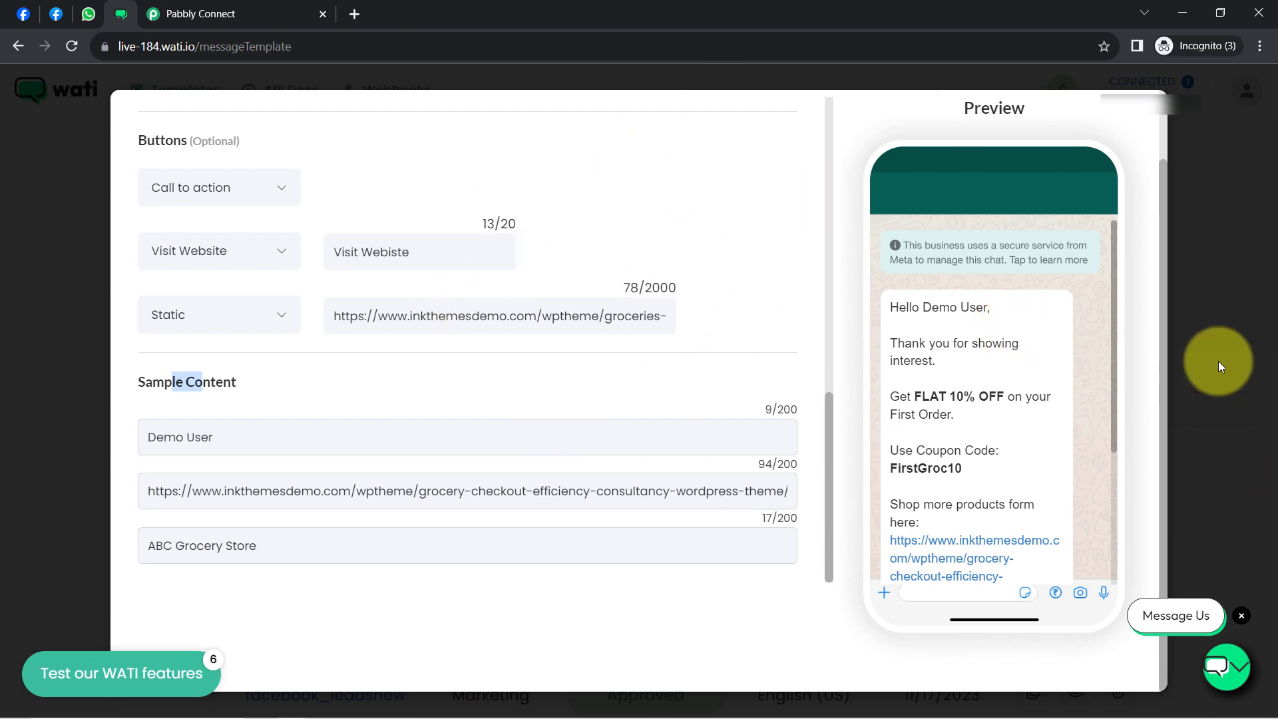
pyautogui.click(1218, 361)
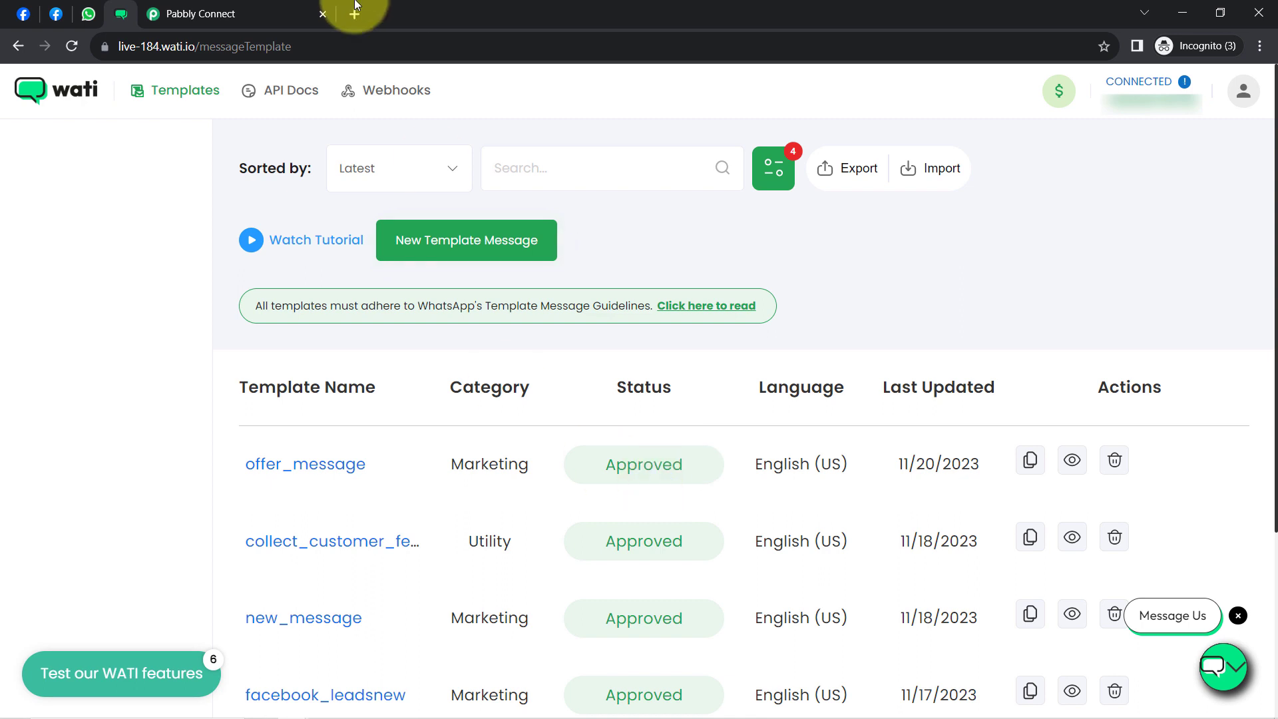
# - In Pabbly Connect, choose offer_message again as the WATI template and set the Broadcast Name to "Offer Message"
pyautogui.click(276, 6)
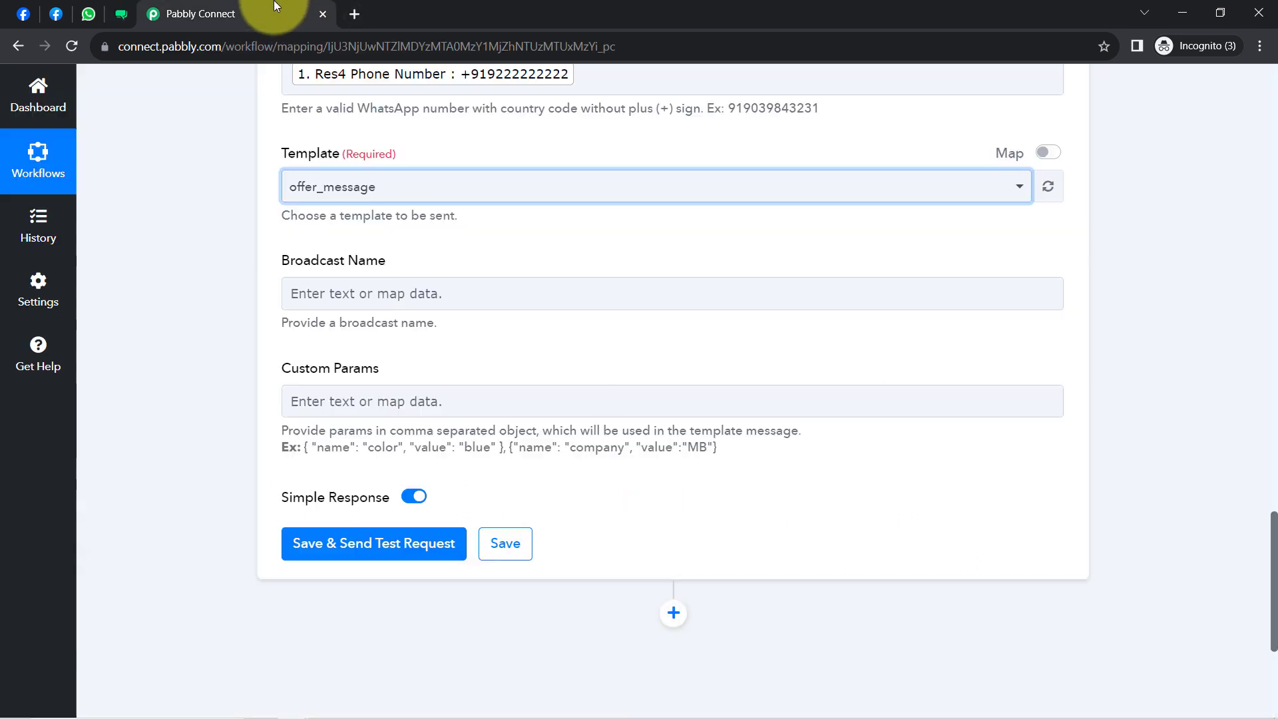
pyautogui.click(320, 185)
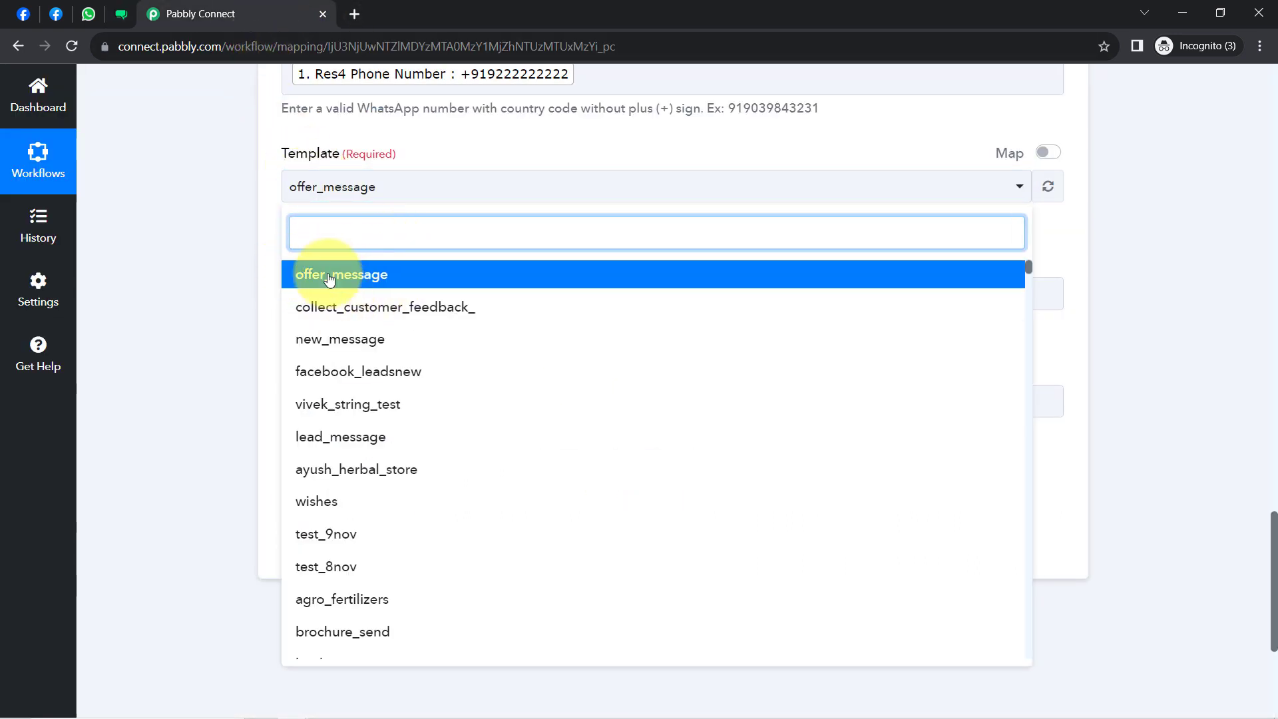
pyautogui.click(329, 278)
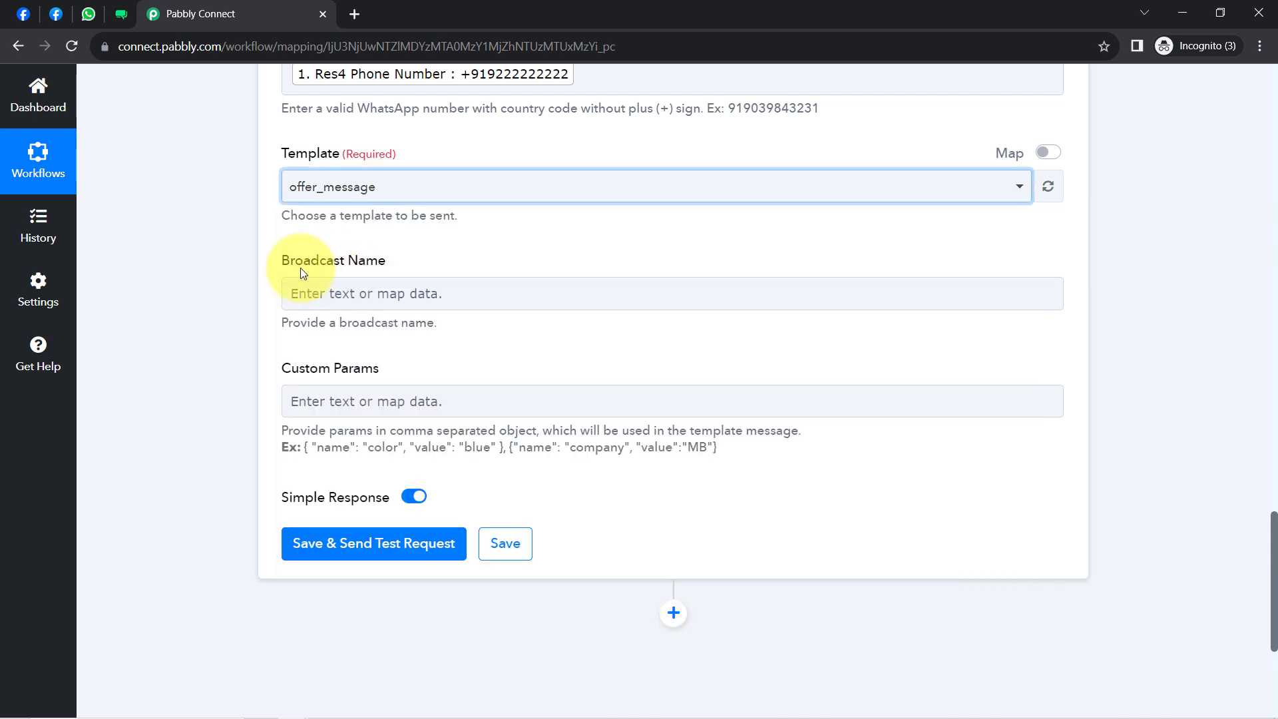
pyautogui.moveTo(300, 267); pyautogui.dragTo(386, 280)
pyautogui.click(367, 295)
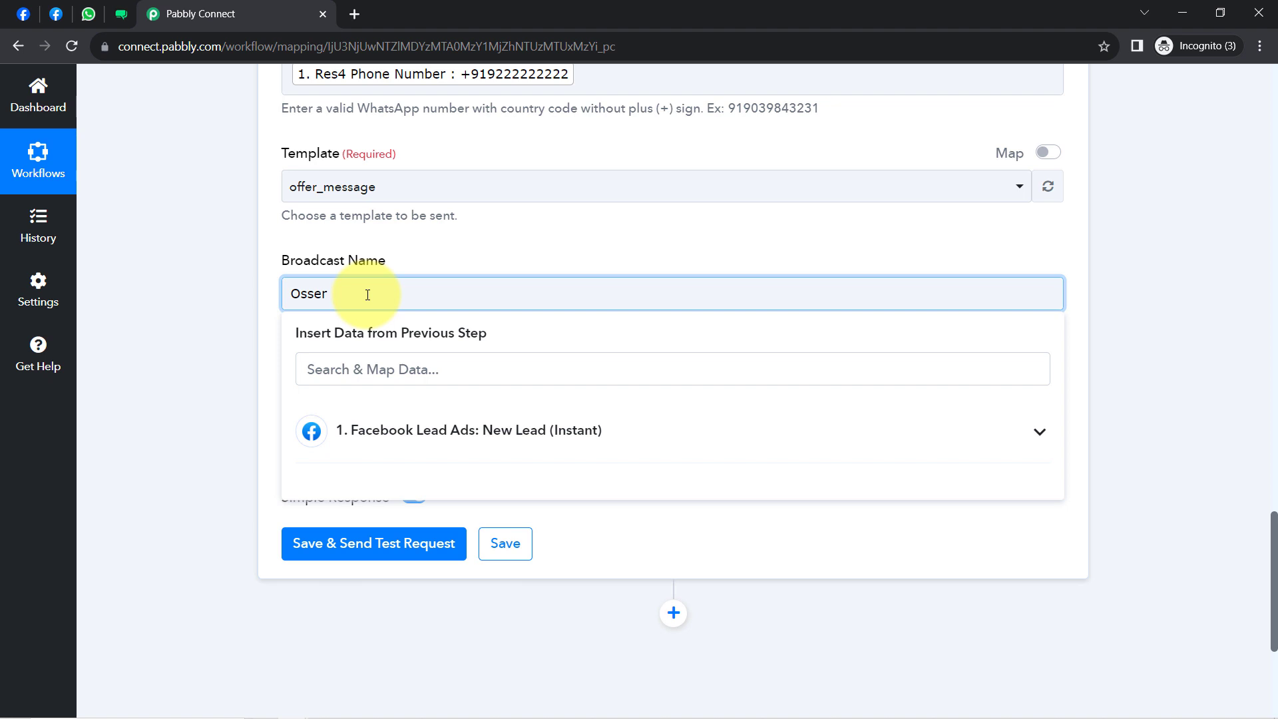
pyautogui.press('BackSpace')
pyautogui.write('Offer Messag')
# - Check the Custom Params field against the greeting in the WhatsApp sample message, and reopen the offer_message template in WATI
pyautogui.moveTo(283, 367); pyautogui.dragTo(385, 373)
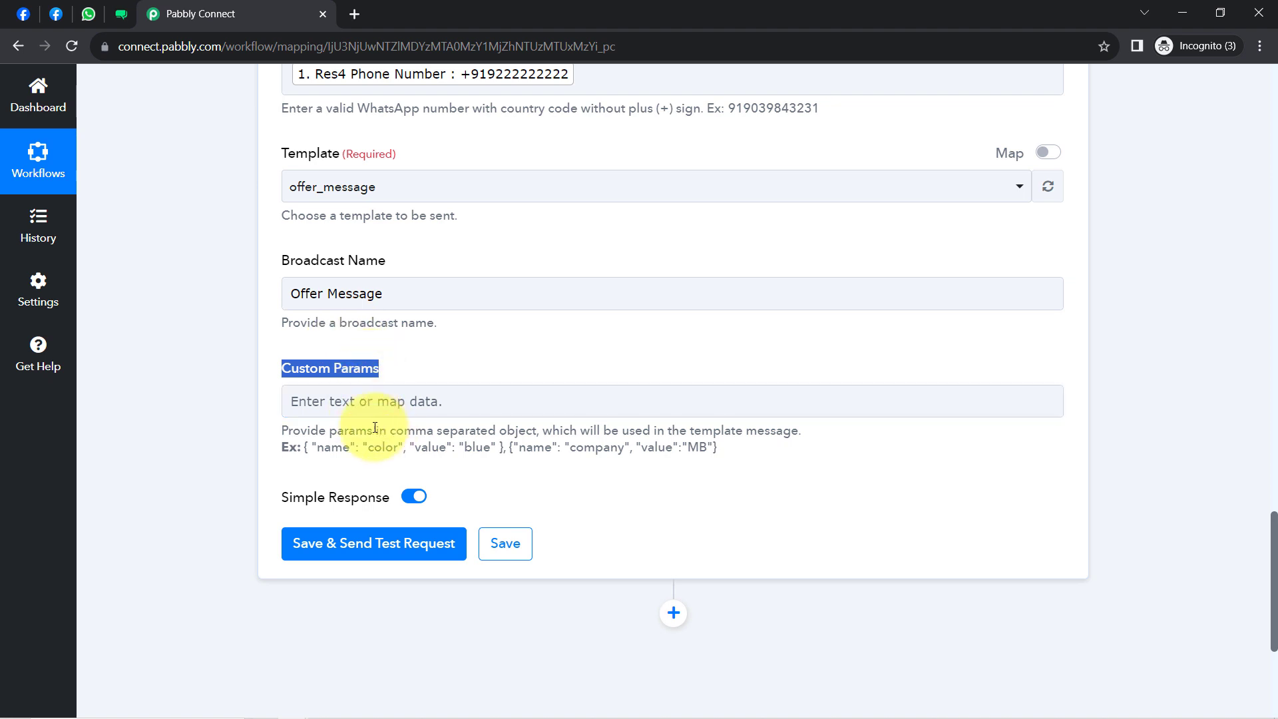
pyautogui.click(118, 14)
pyautogui.click(88, 14)
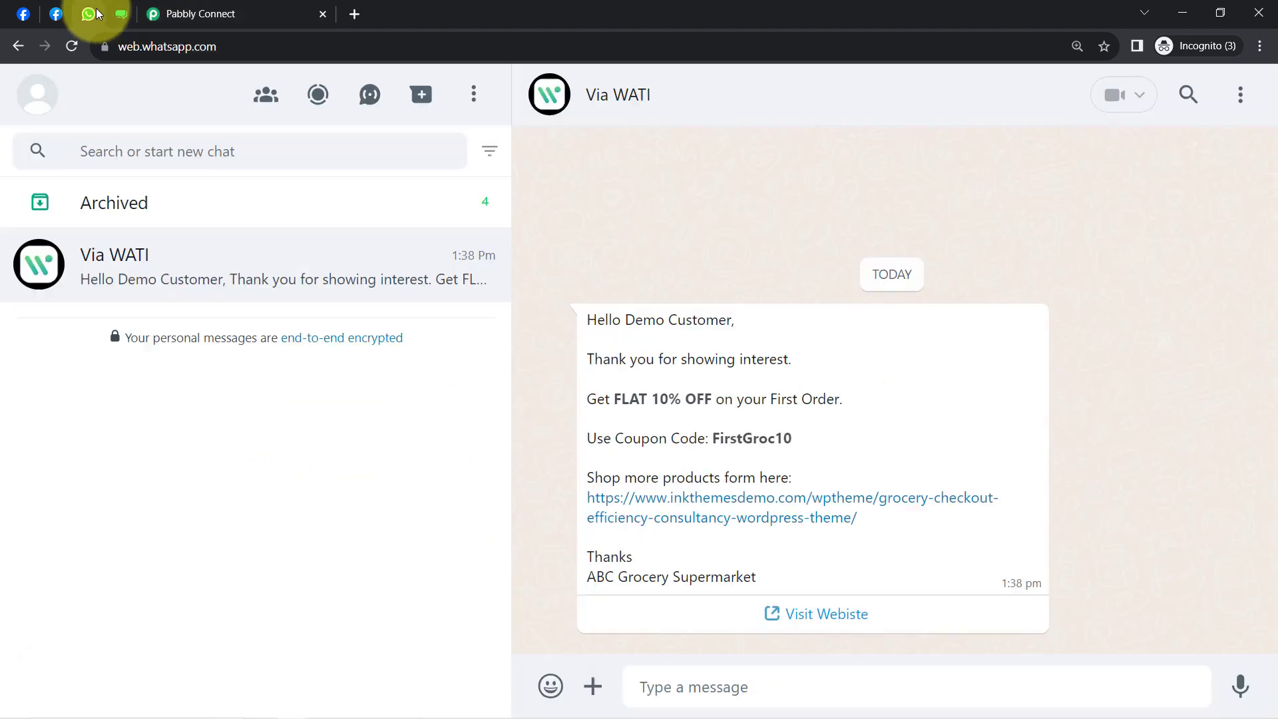
pyautogui.doubleClick(639, 319)
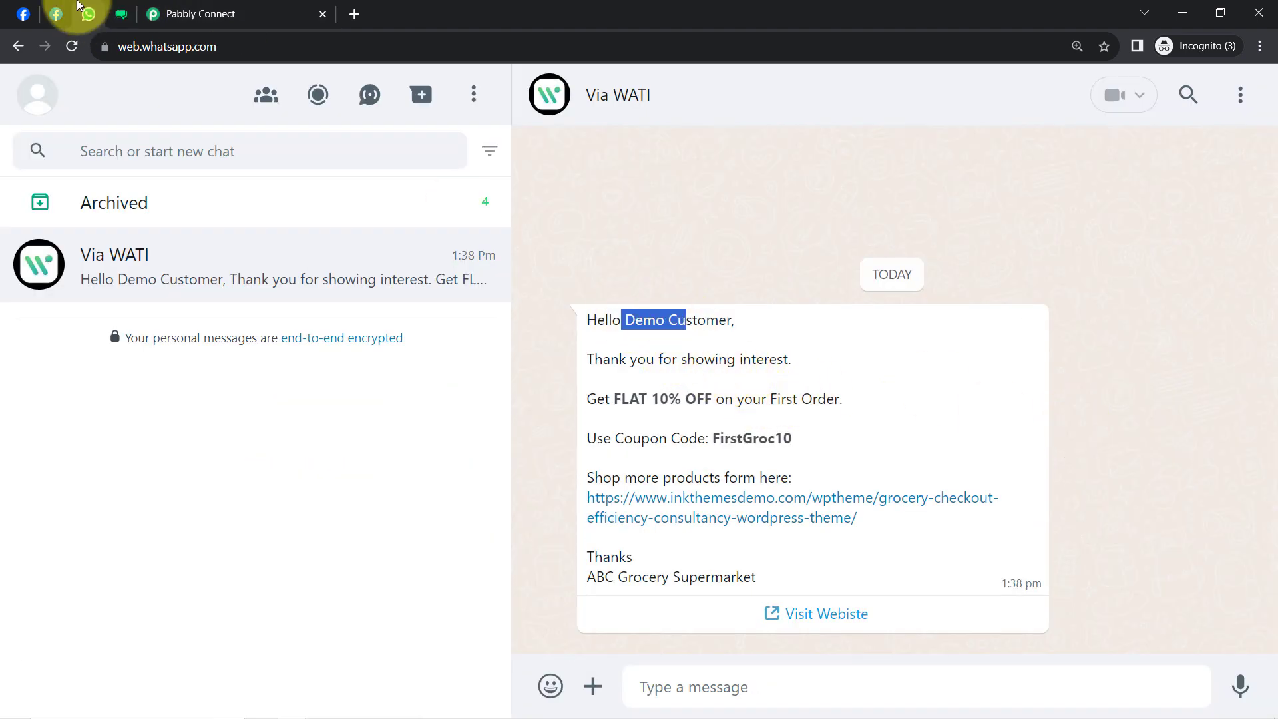
pyautogui.click(120, 14)
pyautogui.click(304, 464)
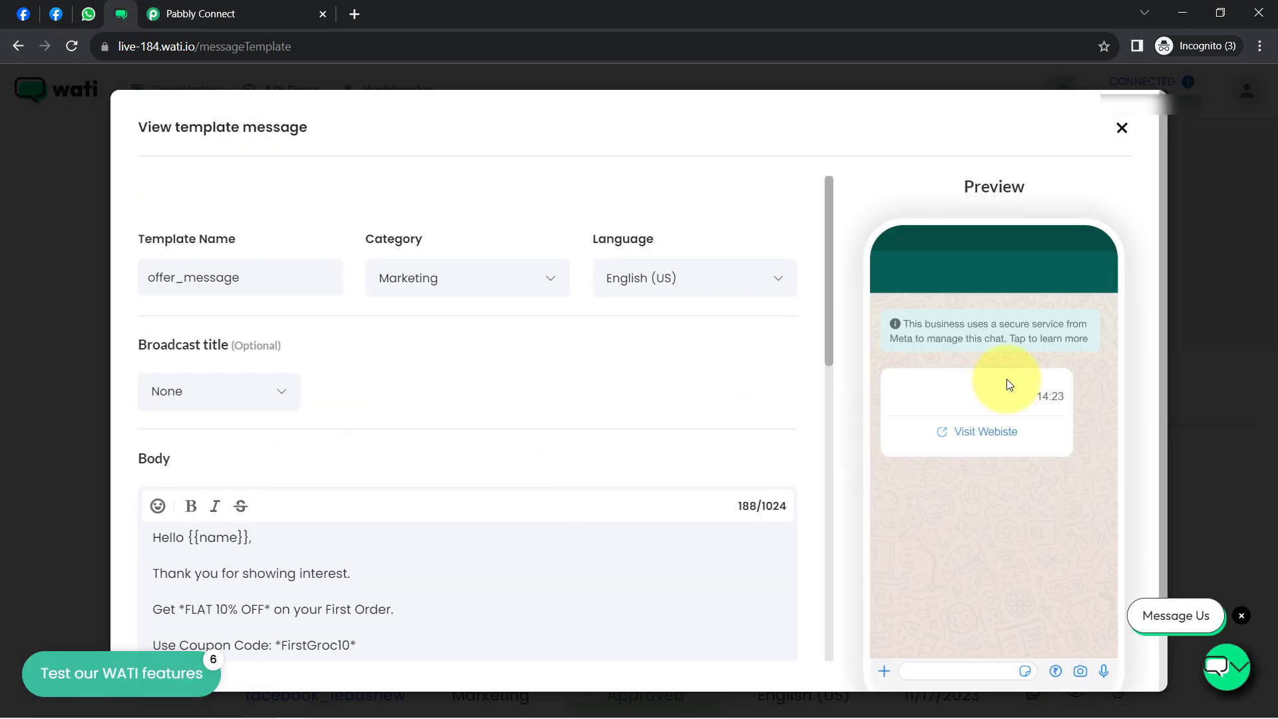
# - Review the name, link and company_name placeholders in the offer_message template body in WATI, and return to Pabbly Connect
pyautogui.scroll(-1, 398, 511)
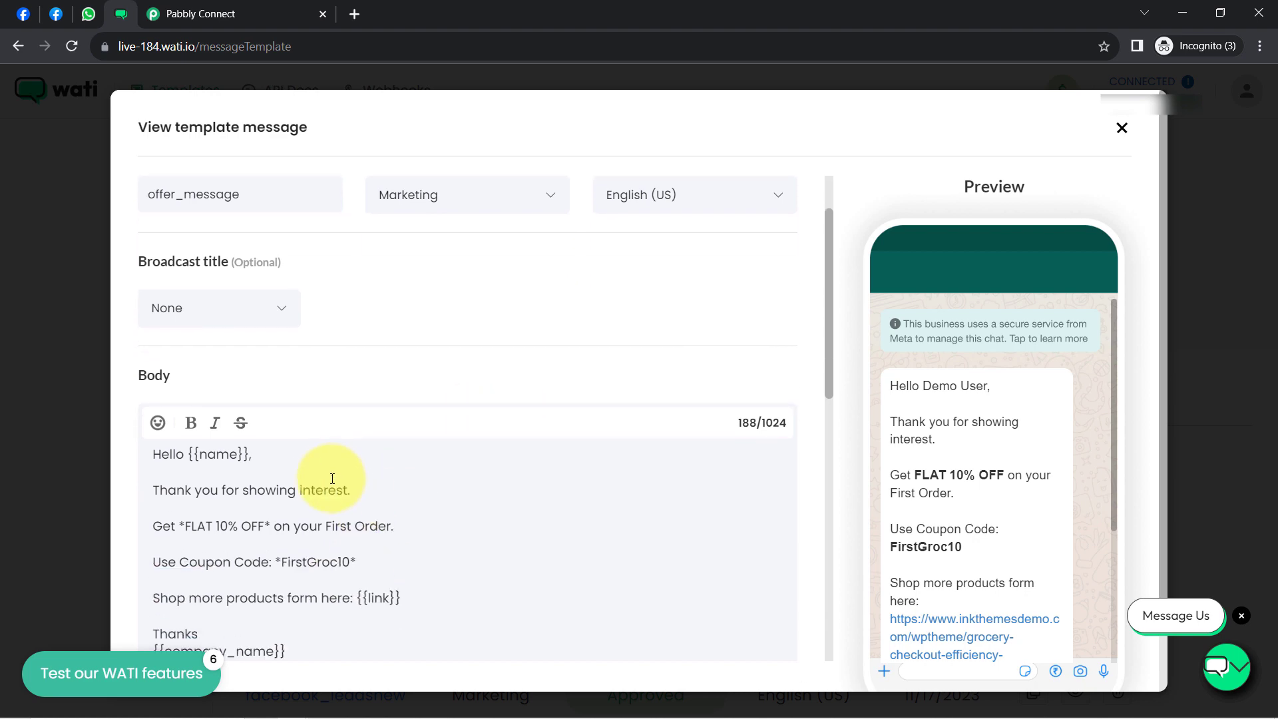
pyautogui.scroll(-2, 348, 483)
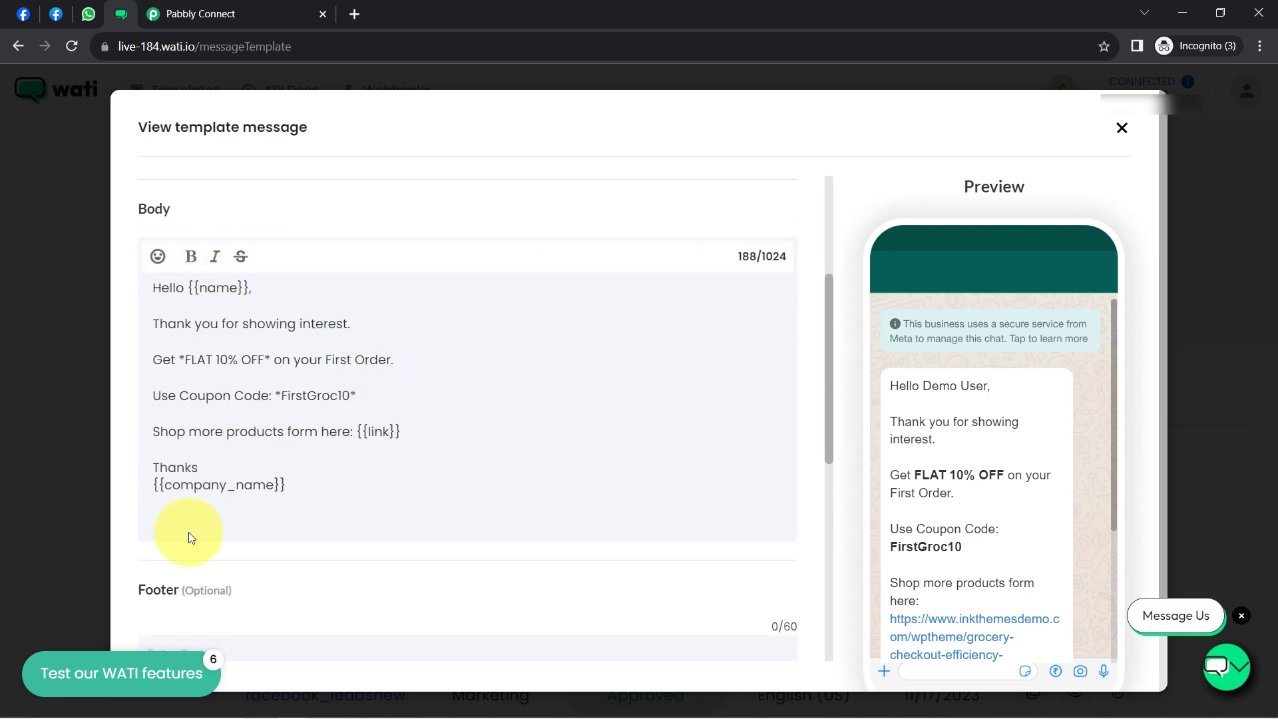
pyautogui.click(293, 12)
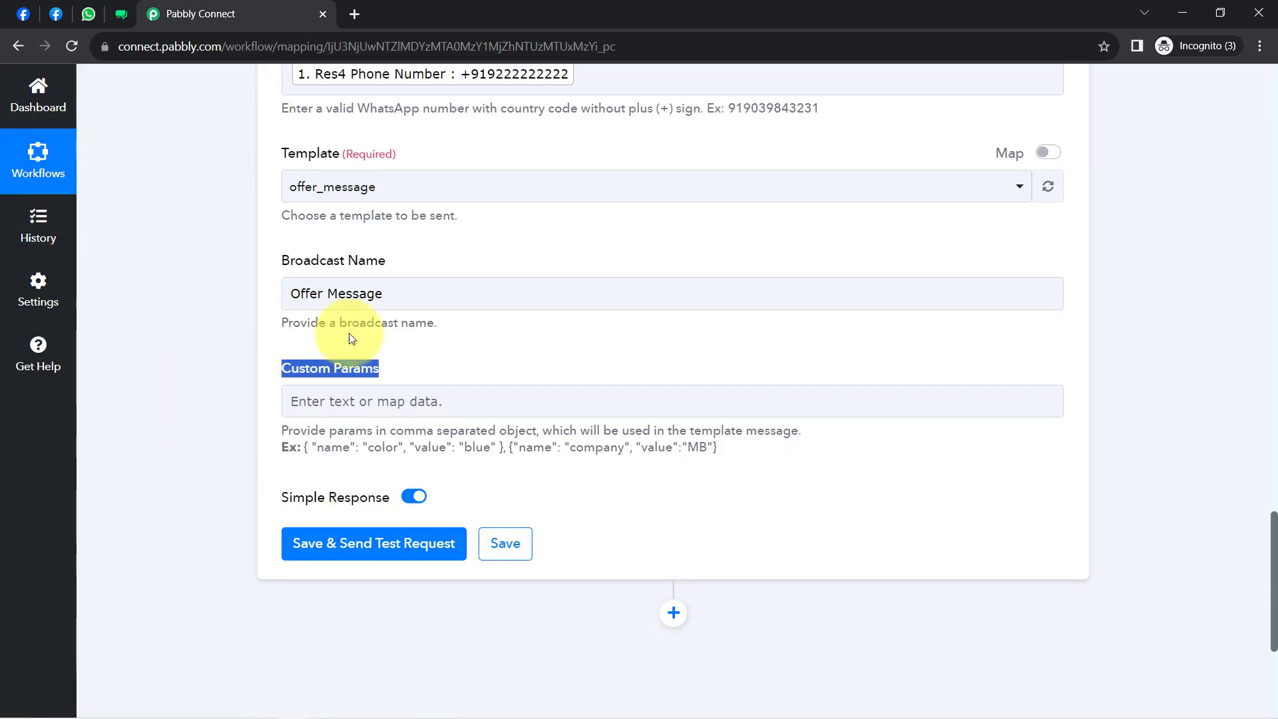
pyautogui.click(215, 373)
# - Fill Custom Params with three comma-separated copies of the example object { "name": "color", "value": "blue" }, without a trailing comma
pyautogui.scroll(-3, 1273, 526)
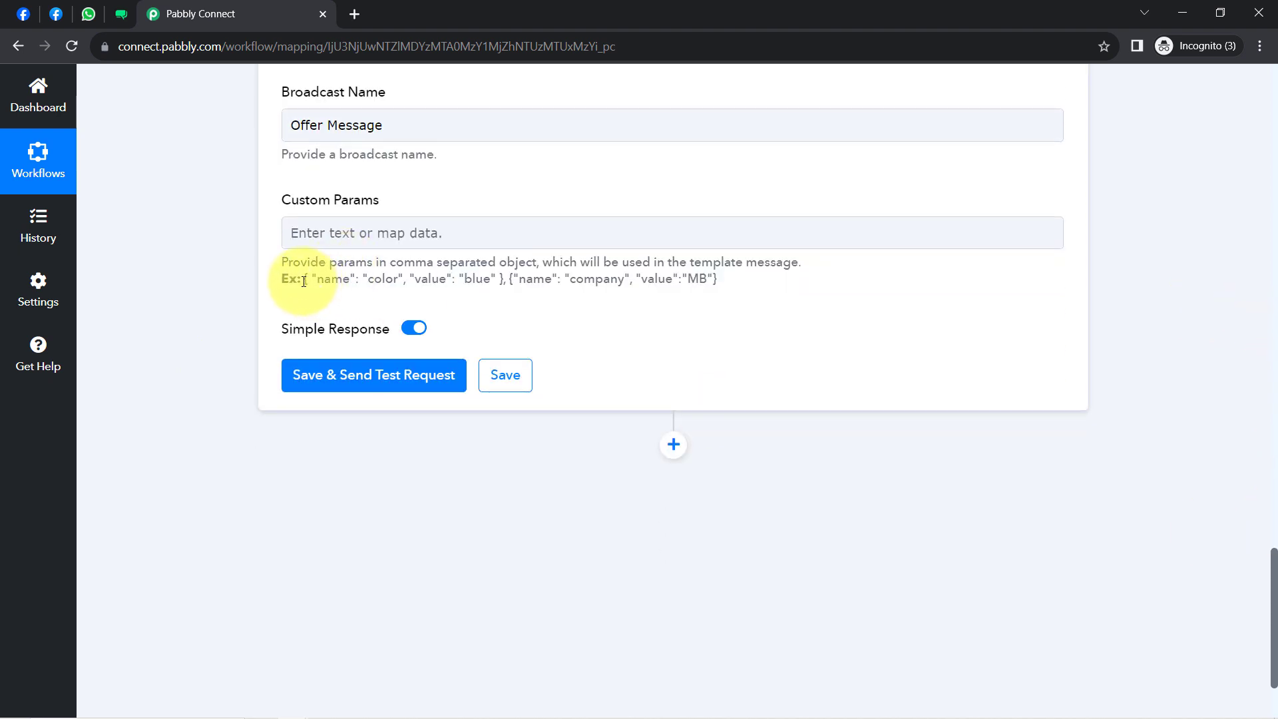
pyautogui.moveTo(304, 279); pyautogui.dragTo(502, 279)
pyautogui.hotkey('ctrl', 'c')
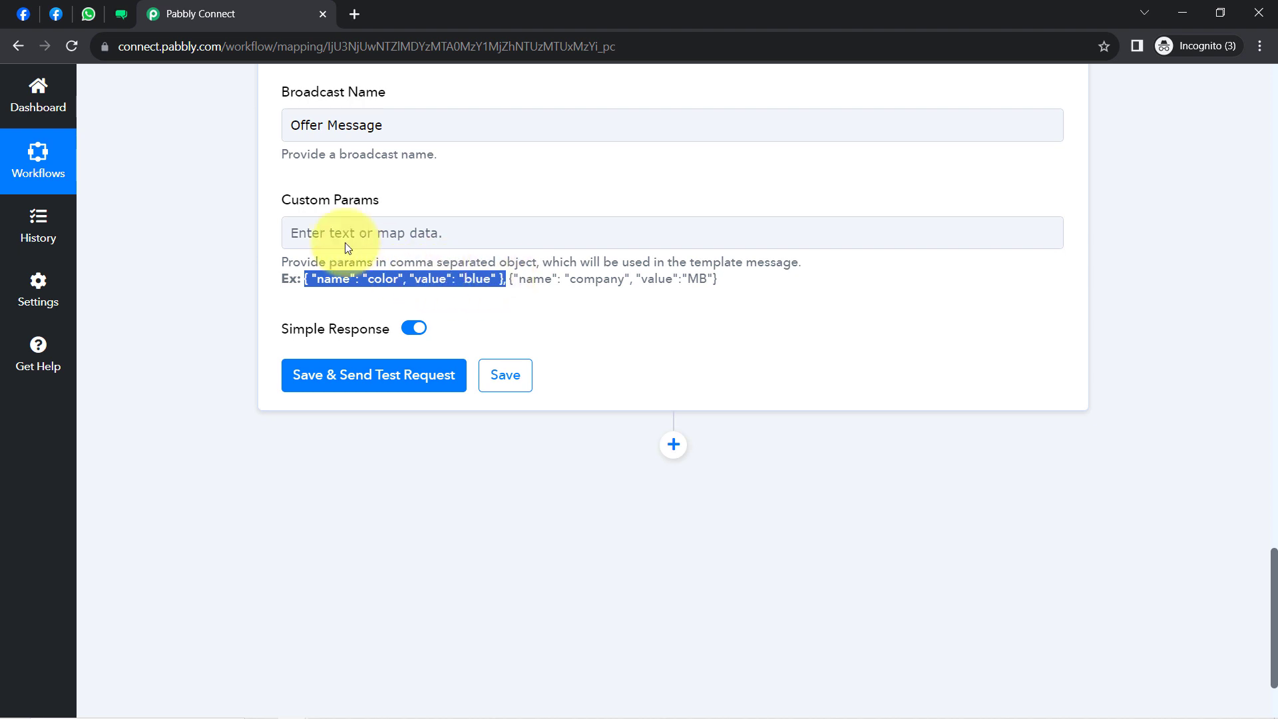
pyautogui.click(314, 233)
pyautogui.hotkey('ctrl', 'v')
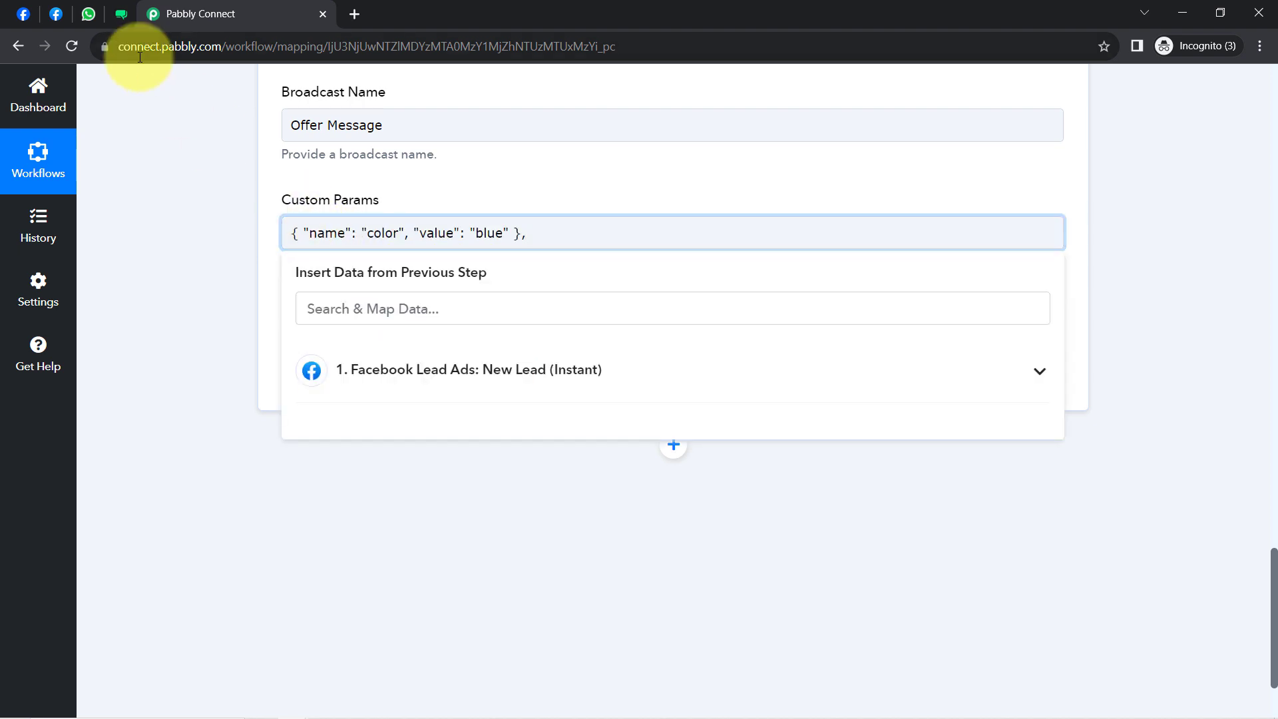
pyautogui.click(124, 16)
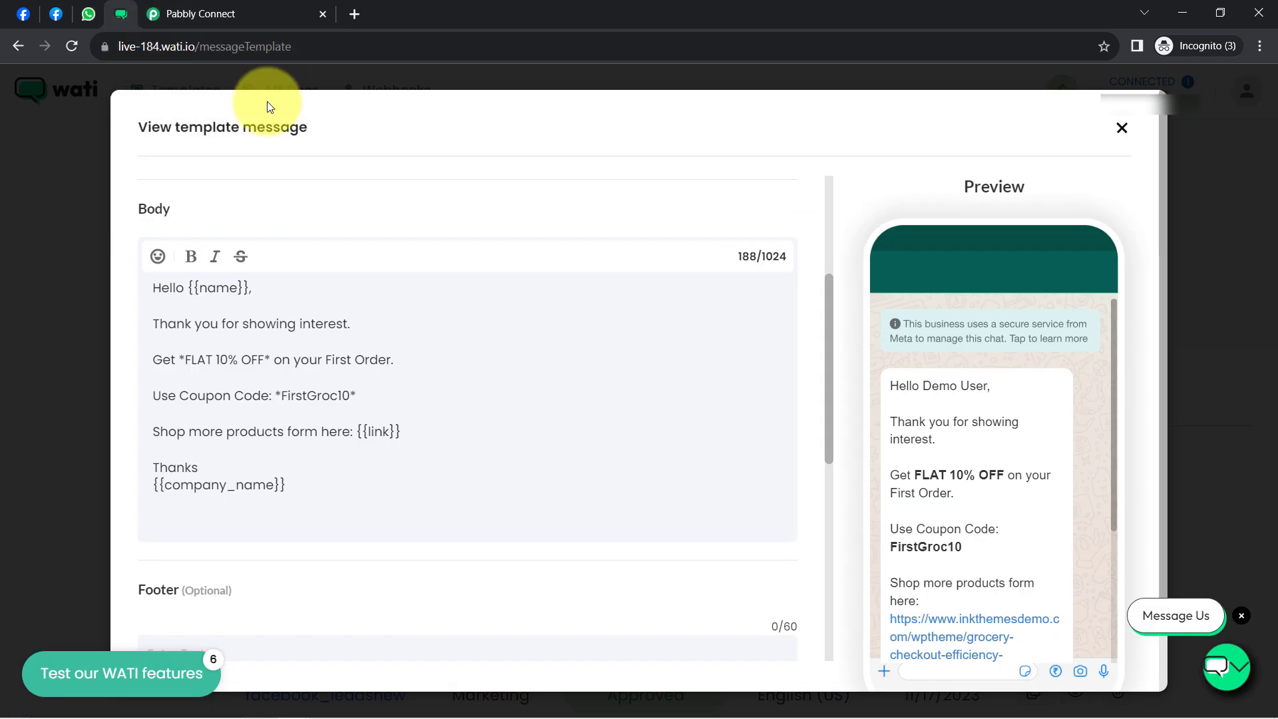
pyautogui.click(233, 13)
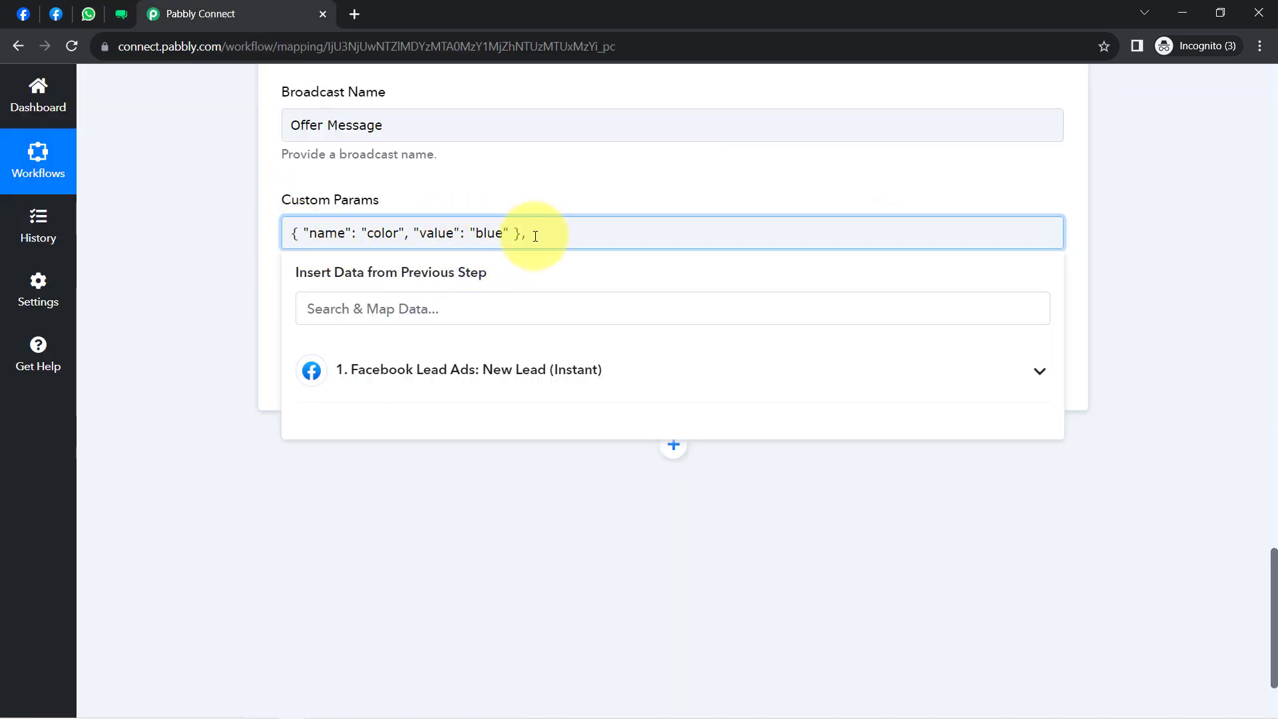
pyautogui.hotkey('ctrl', 'v')
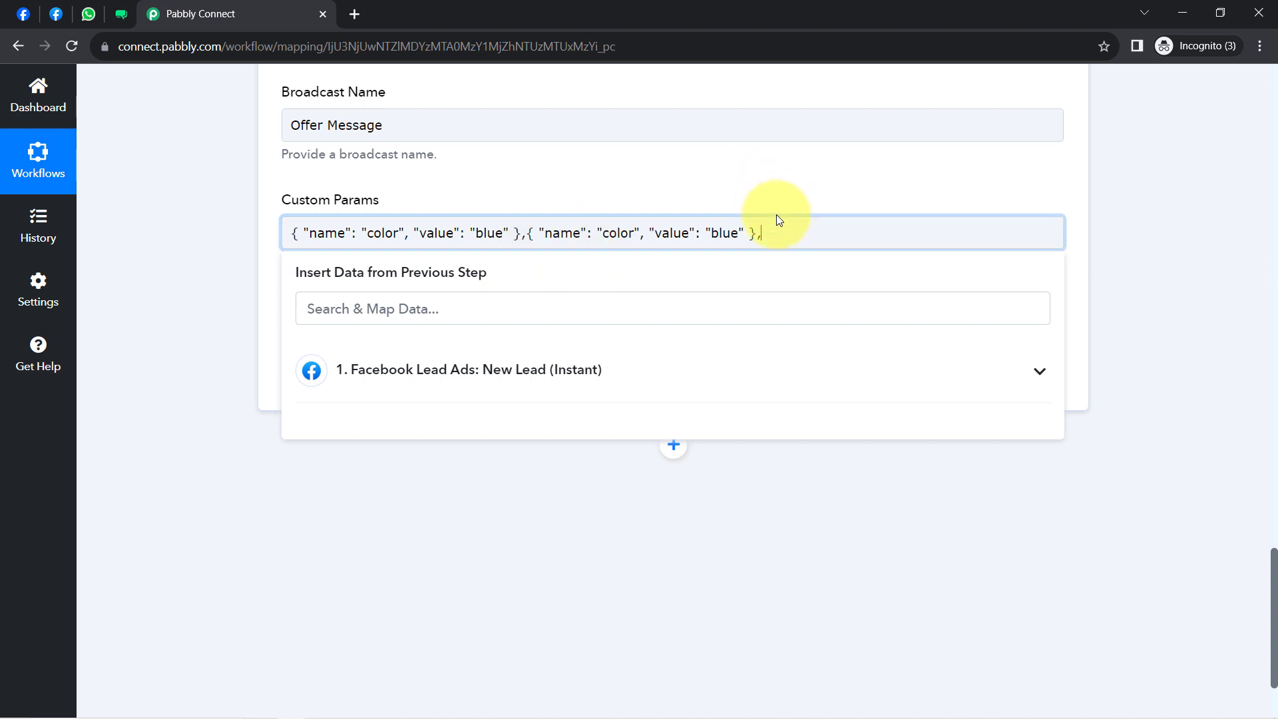
pyautogui.click(783, 240)
pyautogui.hotkey('ctrl', 'v')
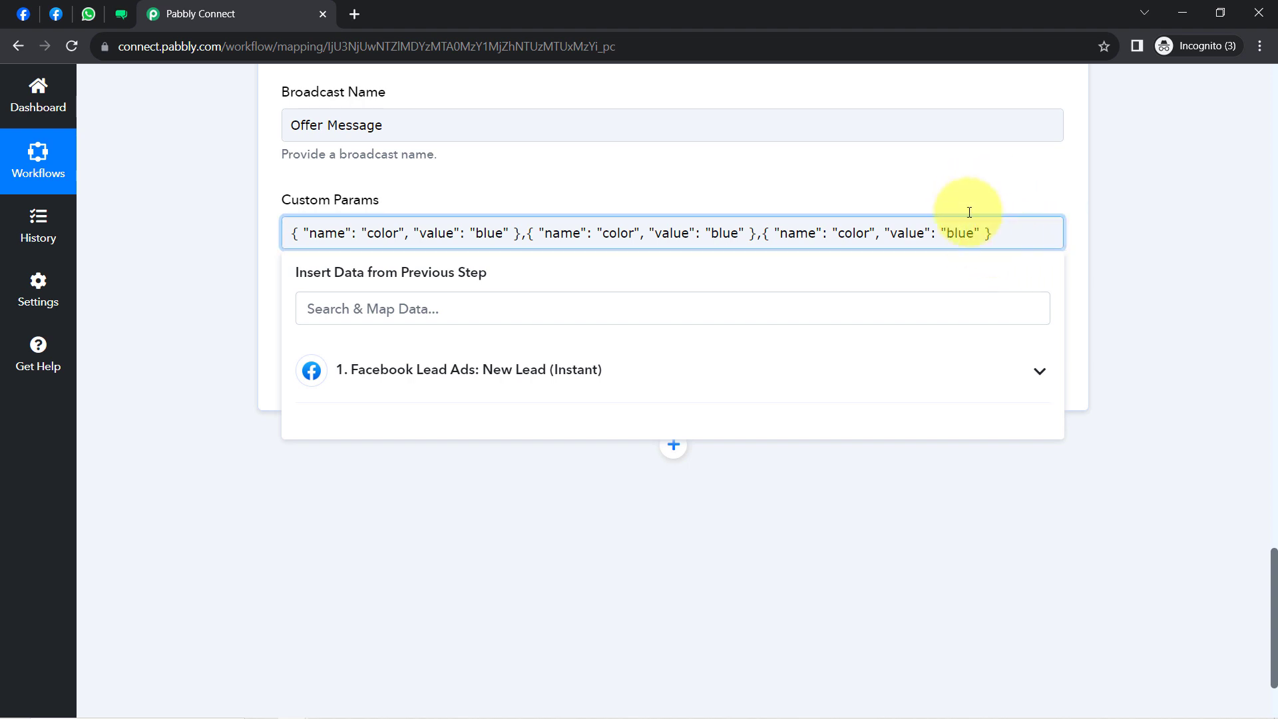
pyautogui.click(856, 177)
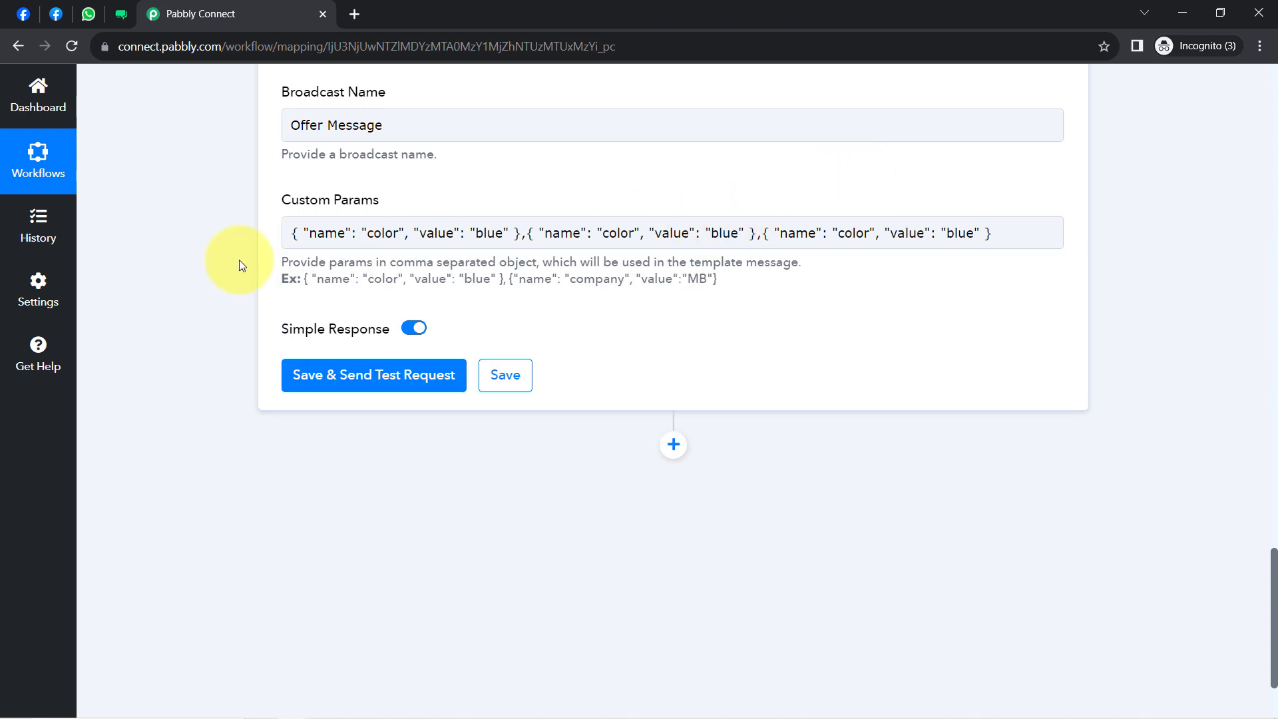
# - Examine the name and value entries of the three Custom Params objects to identify what needs replacing
pyautogui.moveTo(317, 233); pyautogui.dragTo(488, 233)
pyautogui.click(594, 230)
pyautogui.moveTo(604, 229); pyautogui.dragTo(993, 231)
pyautogui.click(419, 230)
pyautogui.doubleClick(378, 231)
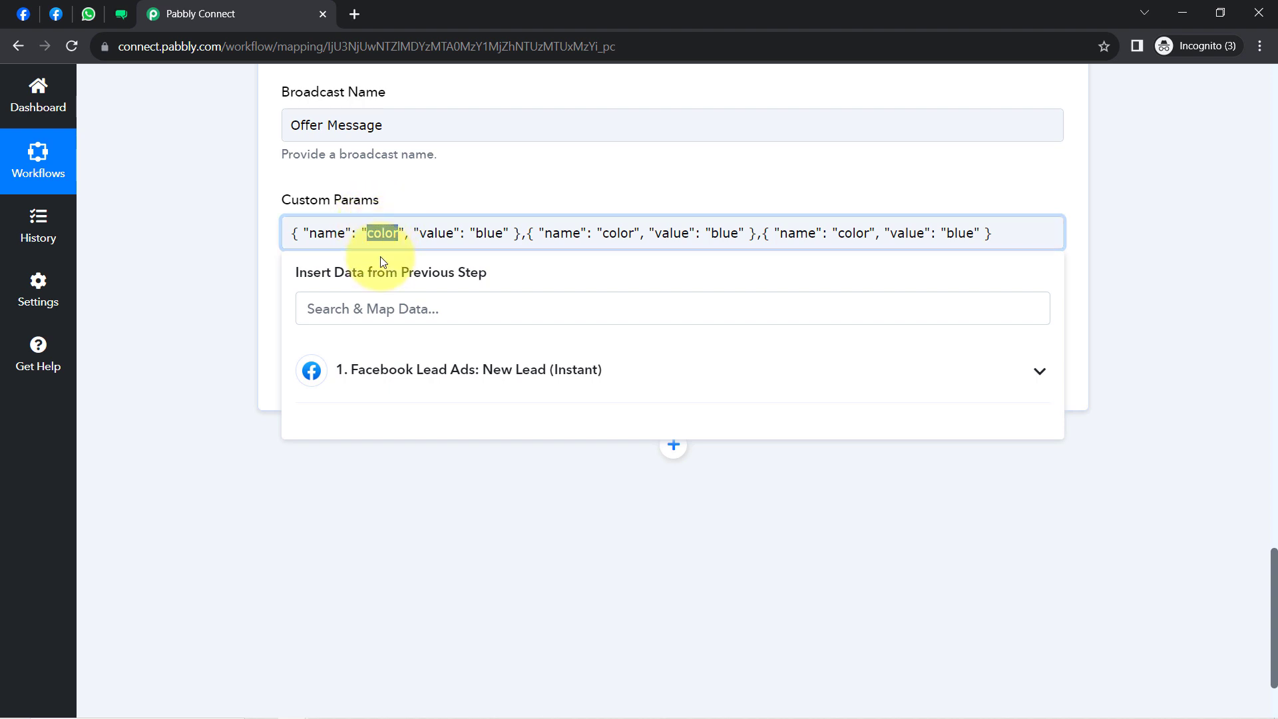
pyautogui.doubleClick(490, 234)
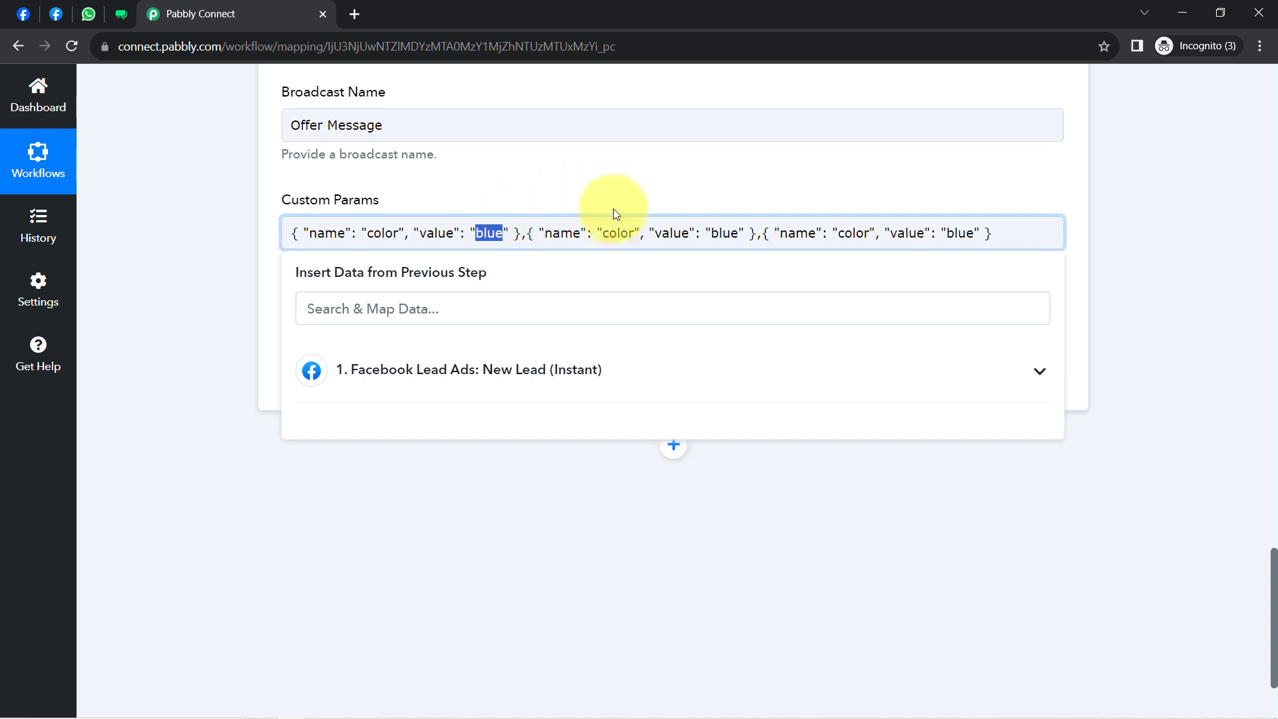
pyautogui.doubleClick(723, 234)
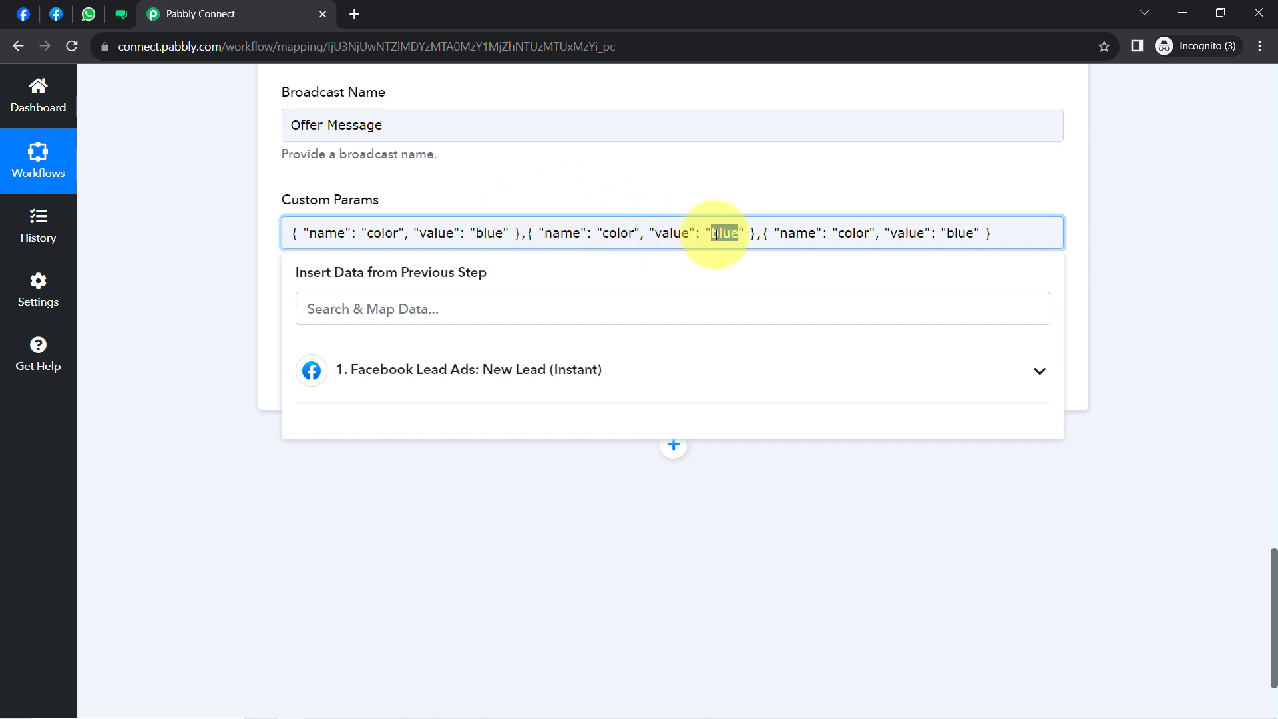
pyautogui.click(269, 255)
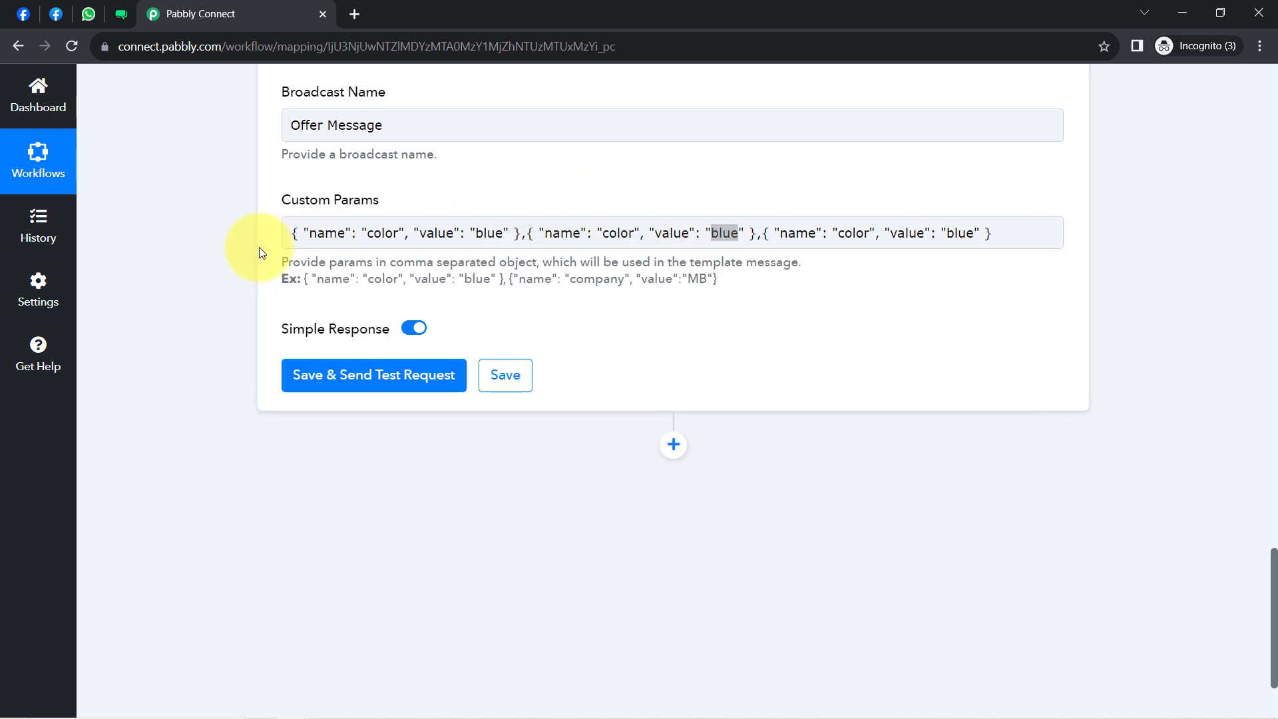
# - Copy the name placeholder from the WATI template and use it to replace "color" in the first Custom Params object in Pabbly Connect
pyautogui.doubleClick(371, 231)
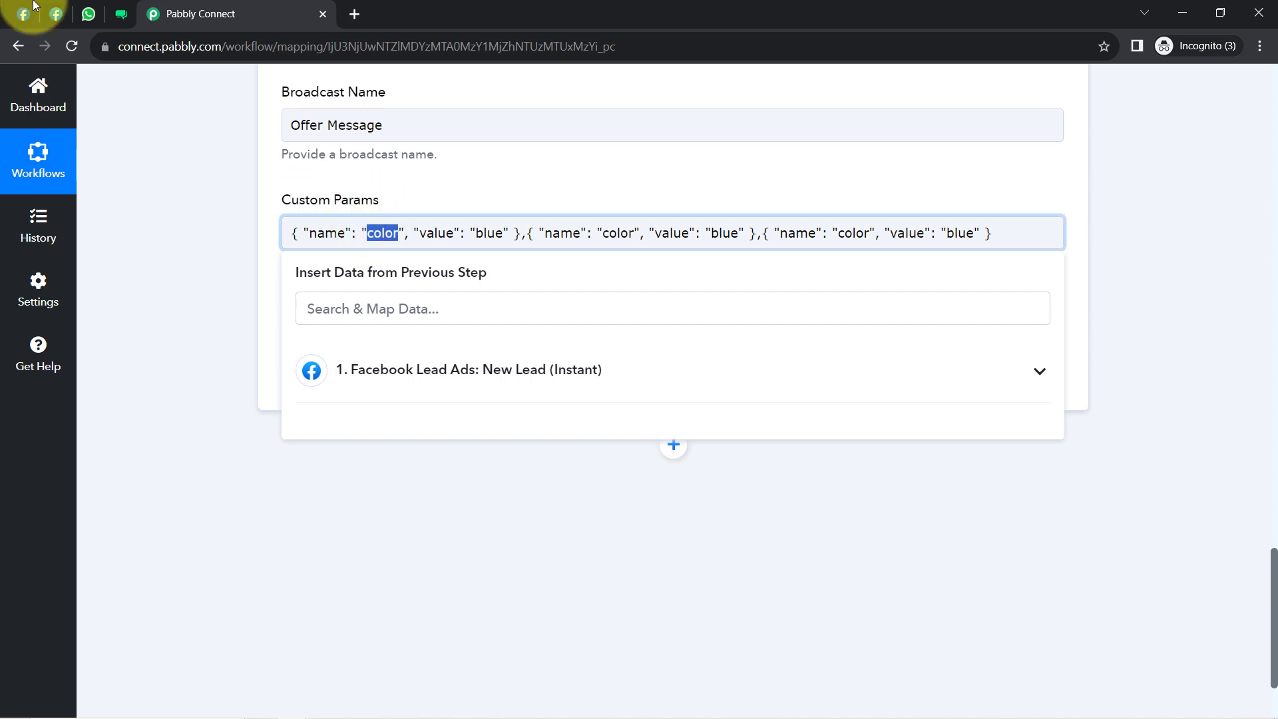
pyautogui.click(122, 13)
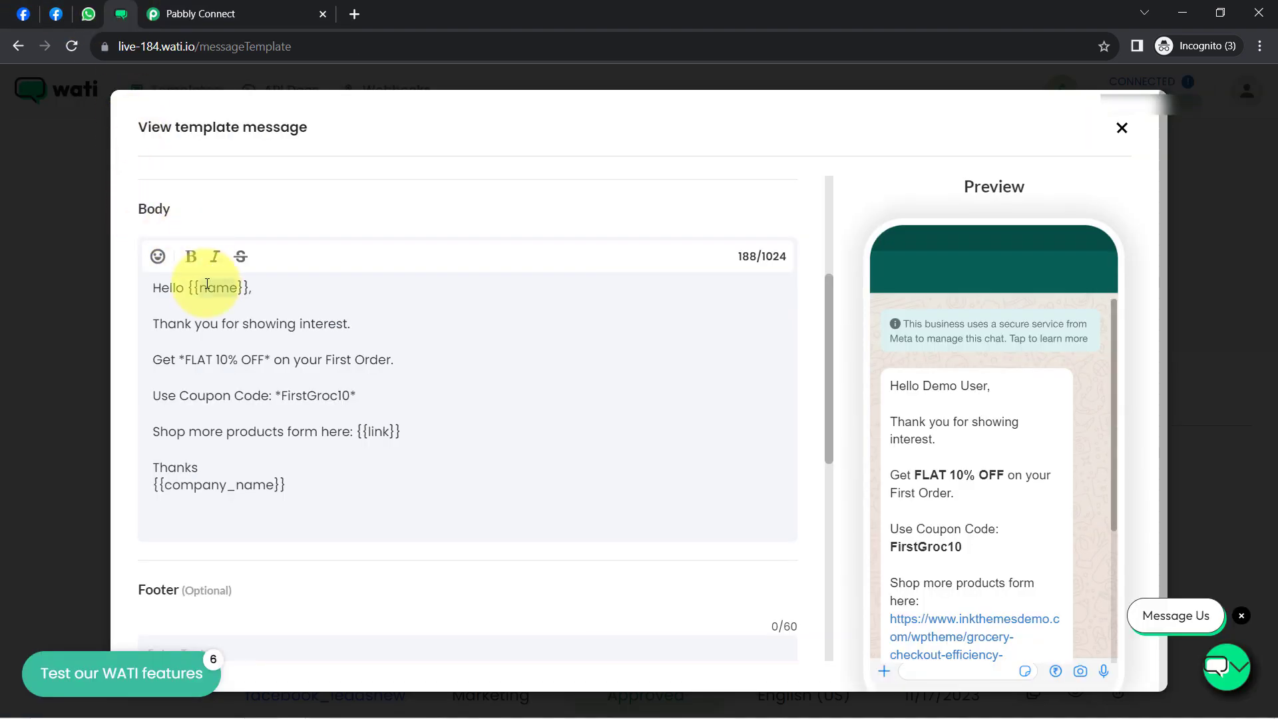
pyautogui.click(213, 14)
pyautogui.click(337, 231)
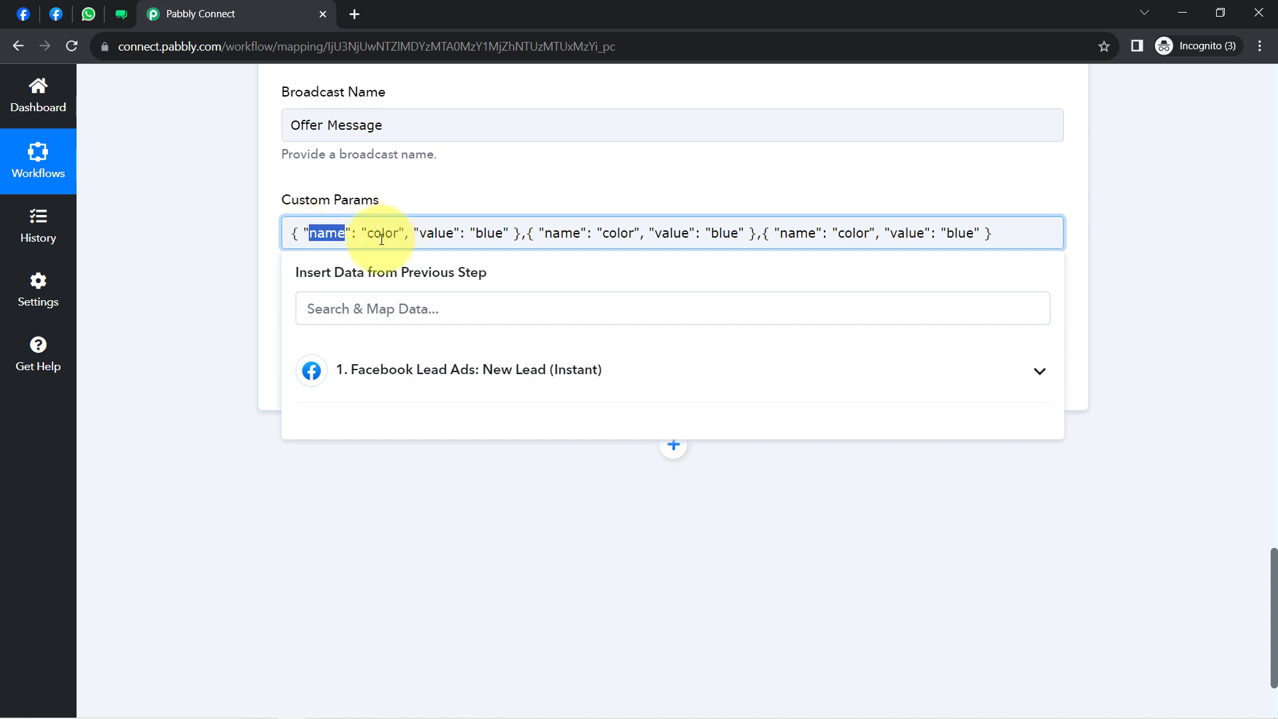
pyautogui.hotkey('ctrl', 'v')
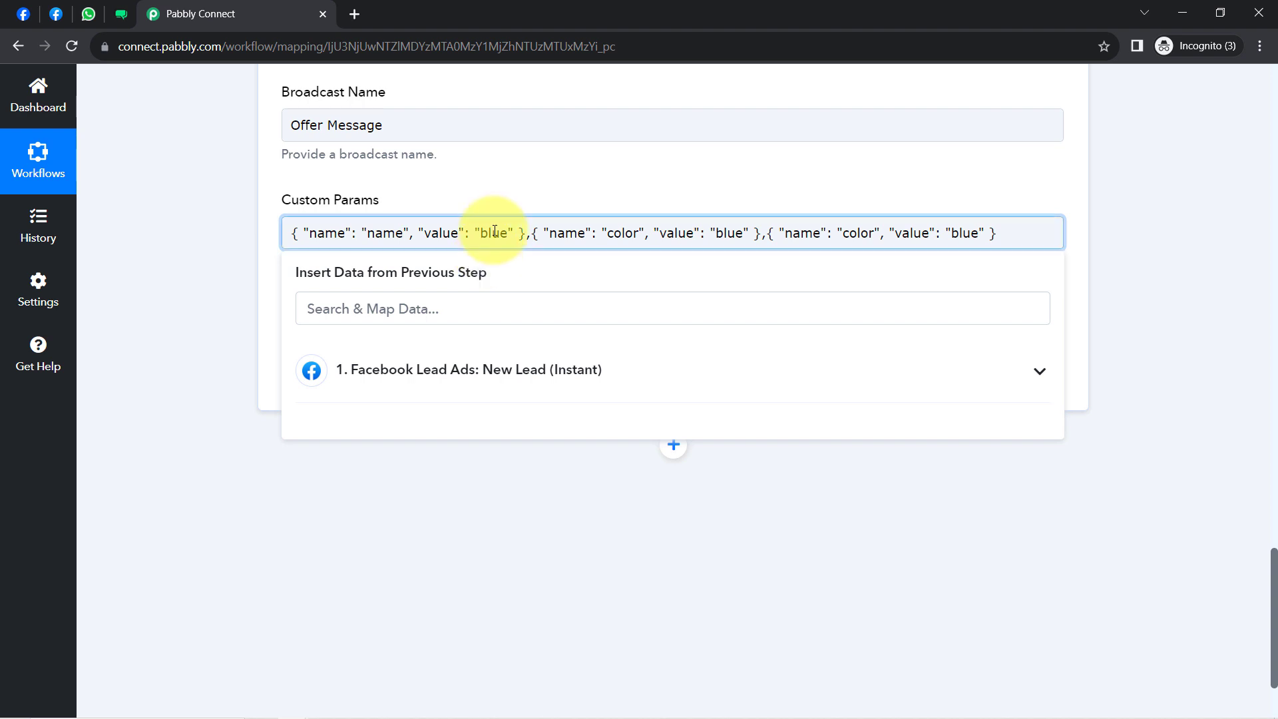
# - Map the first custom parameter's value to Res4 Full Name from the Facebook Lead Ads step
pyautogui.doubleClick(498, 234)
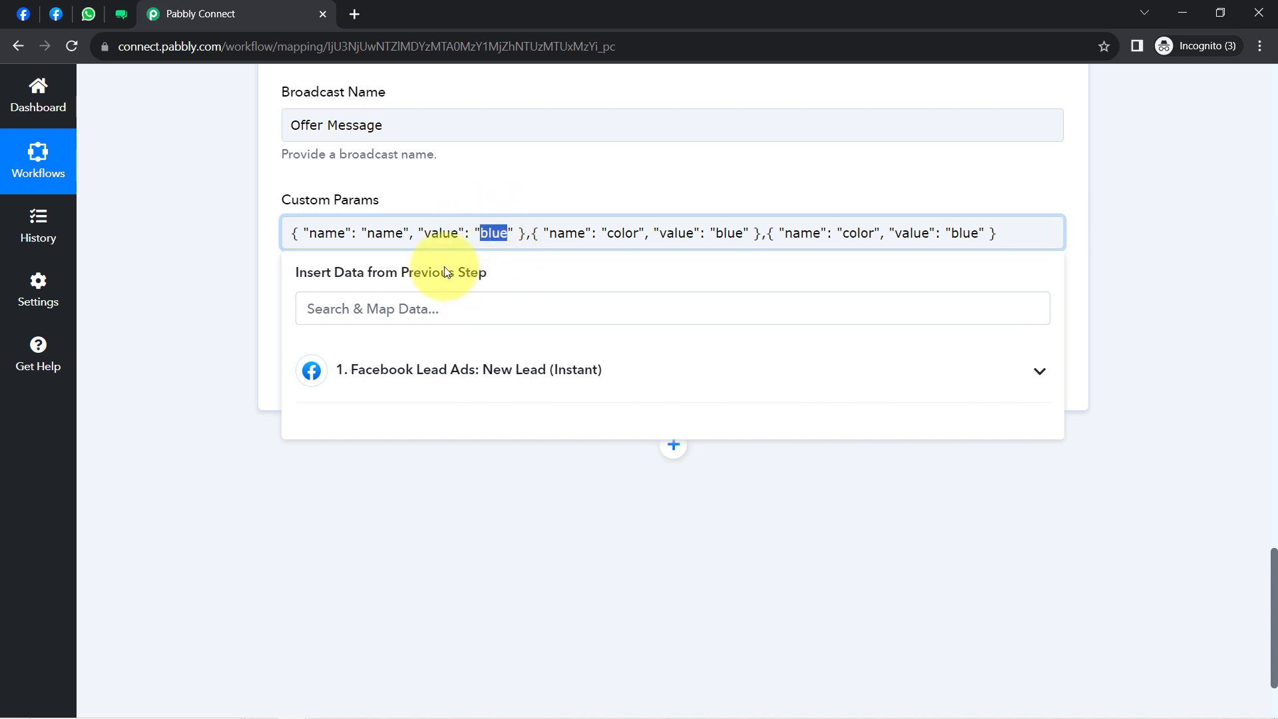
pyautogui.click(408, 376)
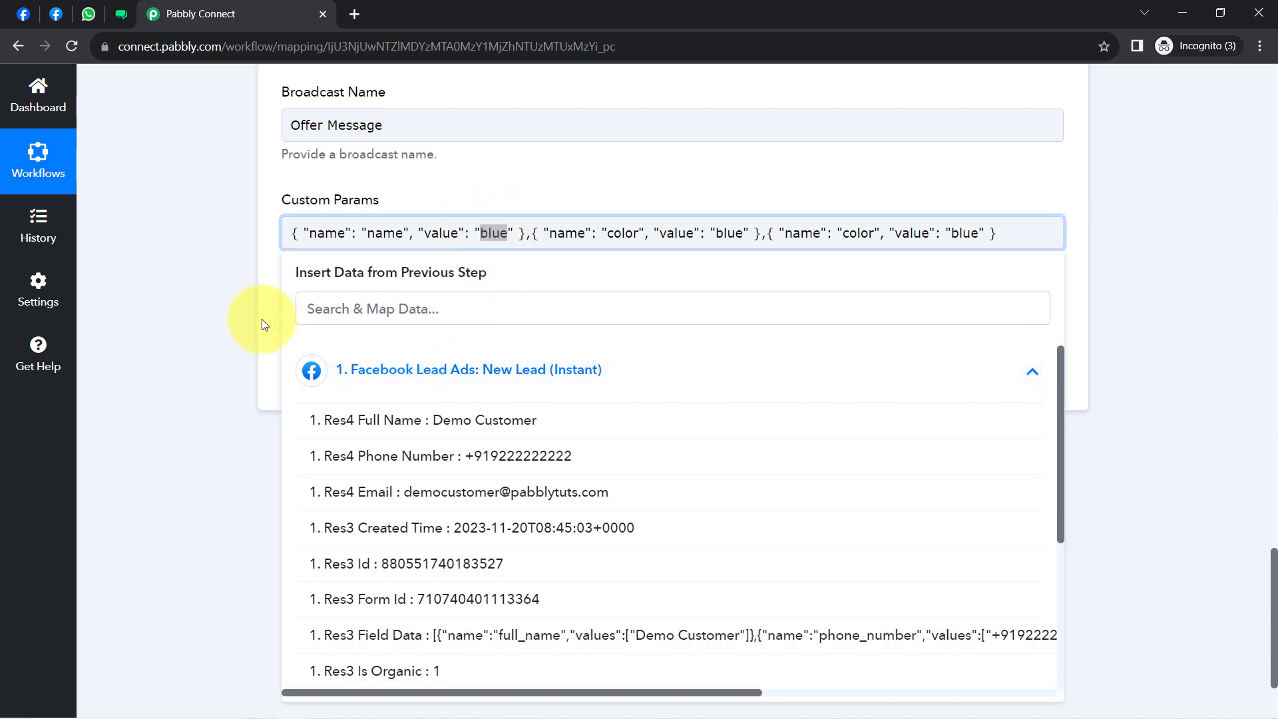
pyautogui.click(464, 424)
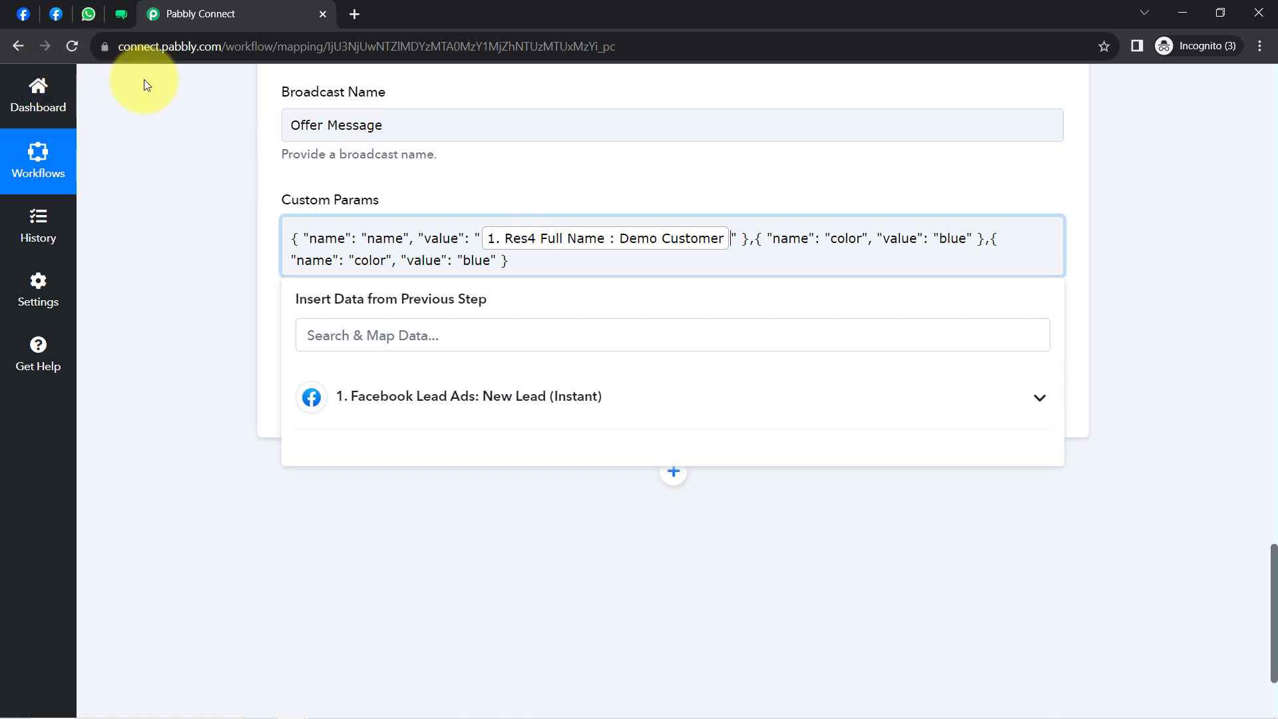
pyautogui.click(353, 201)
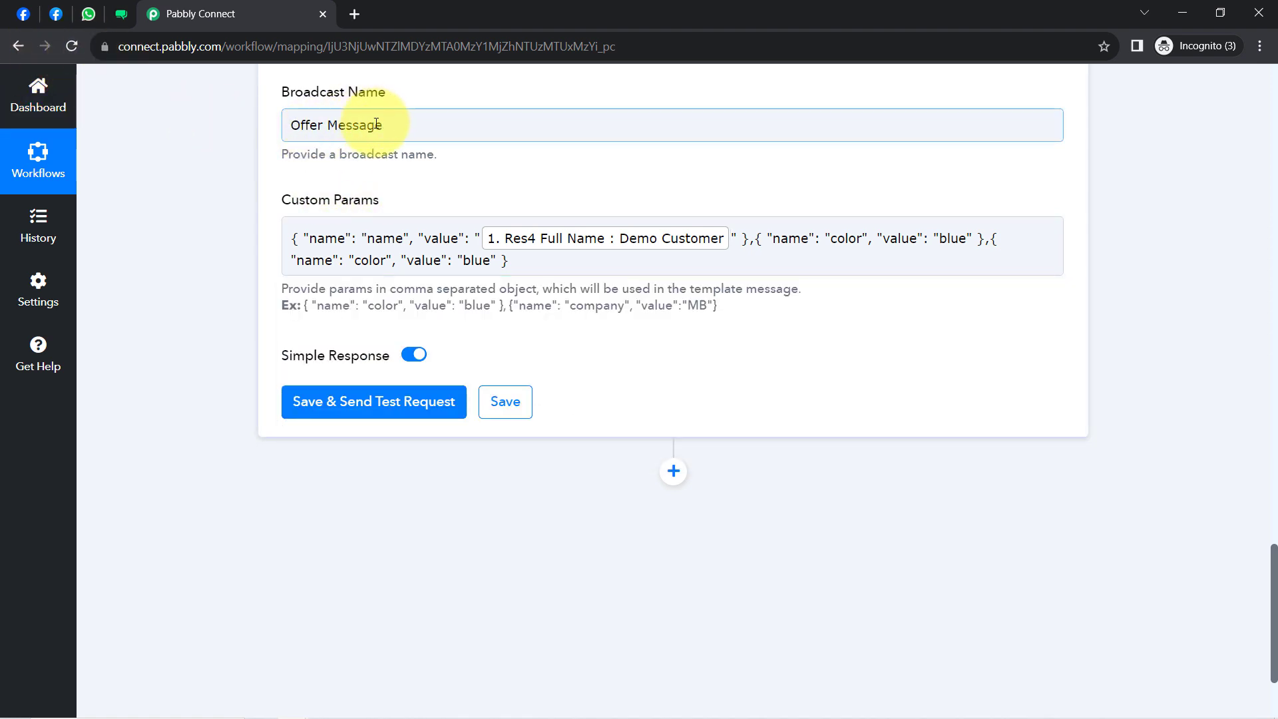
pyautogui.moveTo(376, 123); pyautogui.dragTo(245, 125)
pyautogui.click(201, 196)
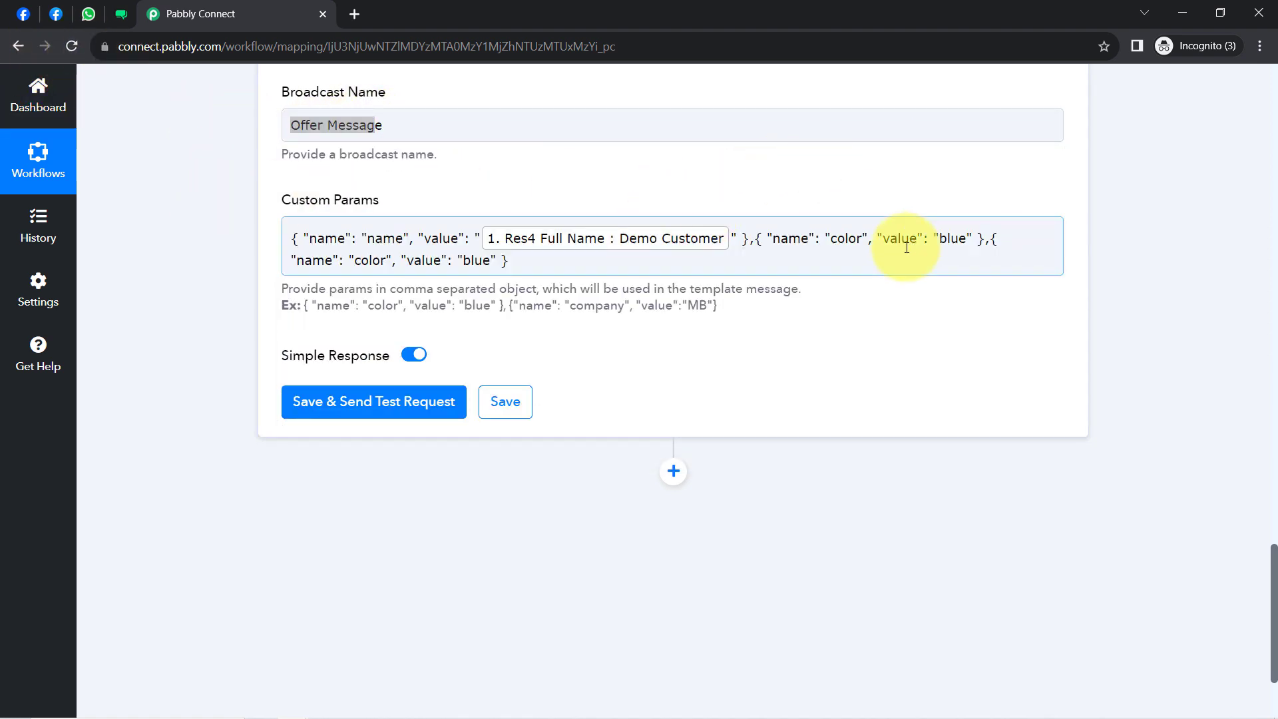
# - Look up the link placeholder in the WATI template and set the second custom parameter's name to "link" in Pabbly Connect
pyautogui.click(121, 14)
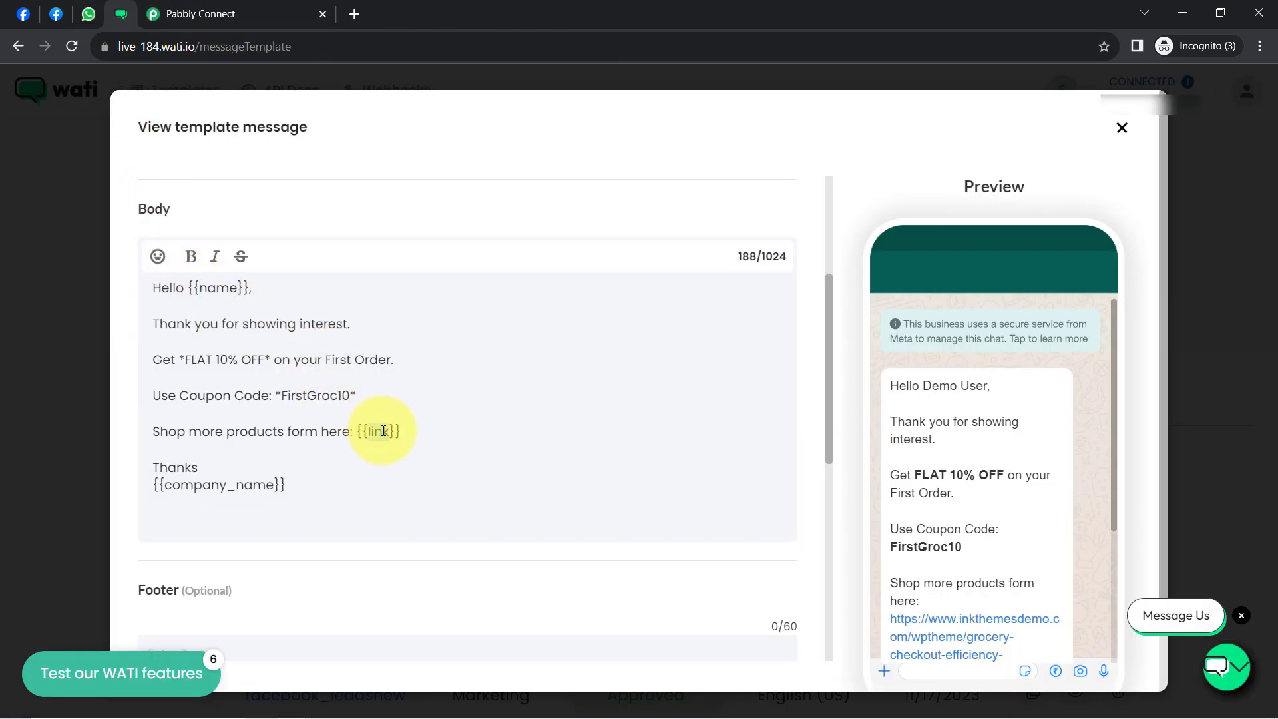
pyautogui.click(203, 14)
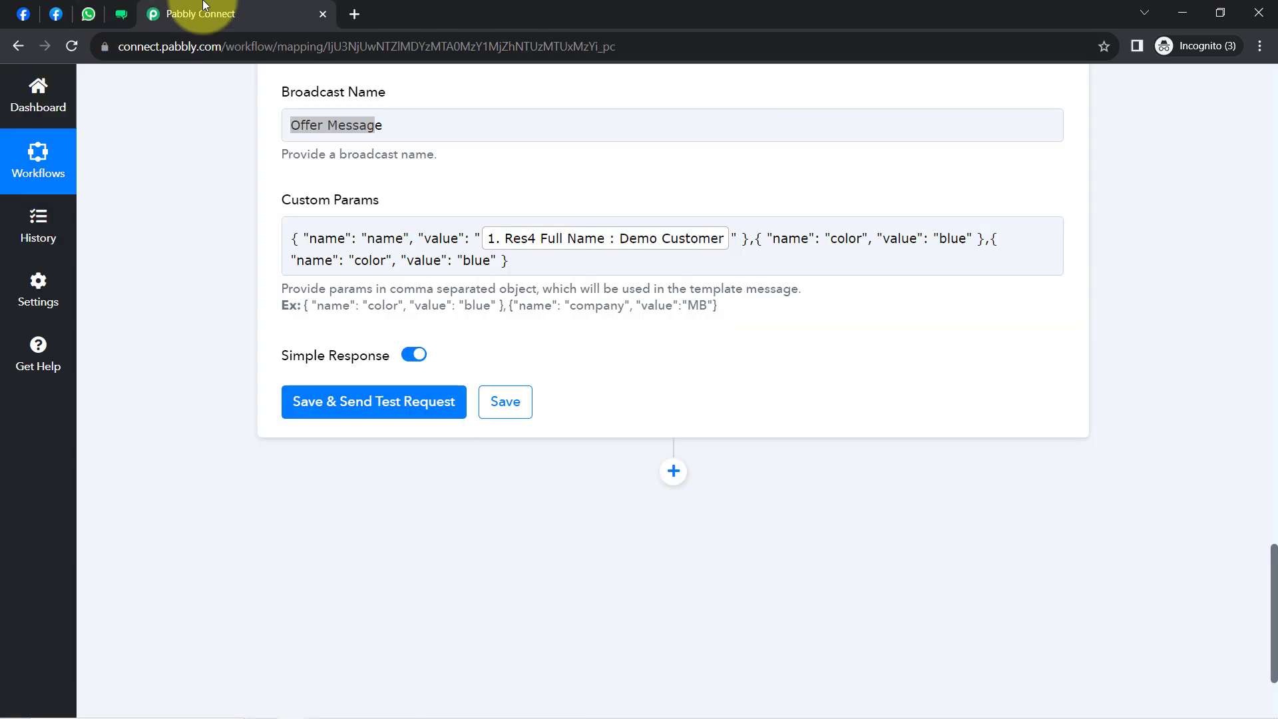
pyautogui.doubleClick(846, 240)
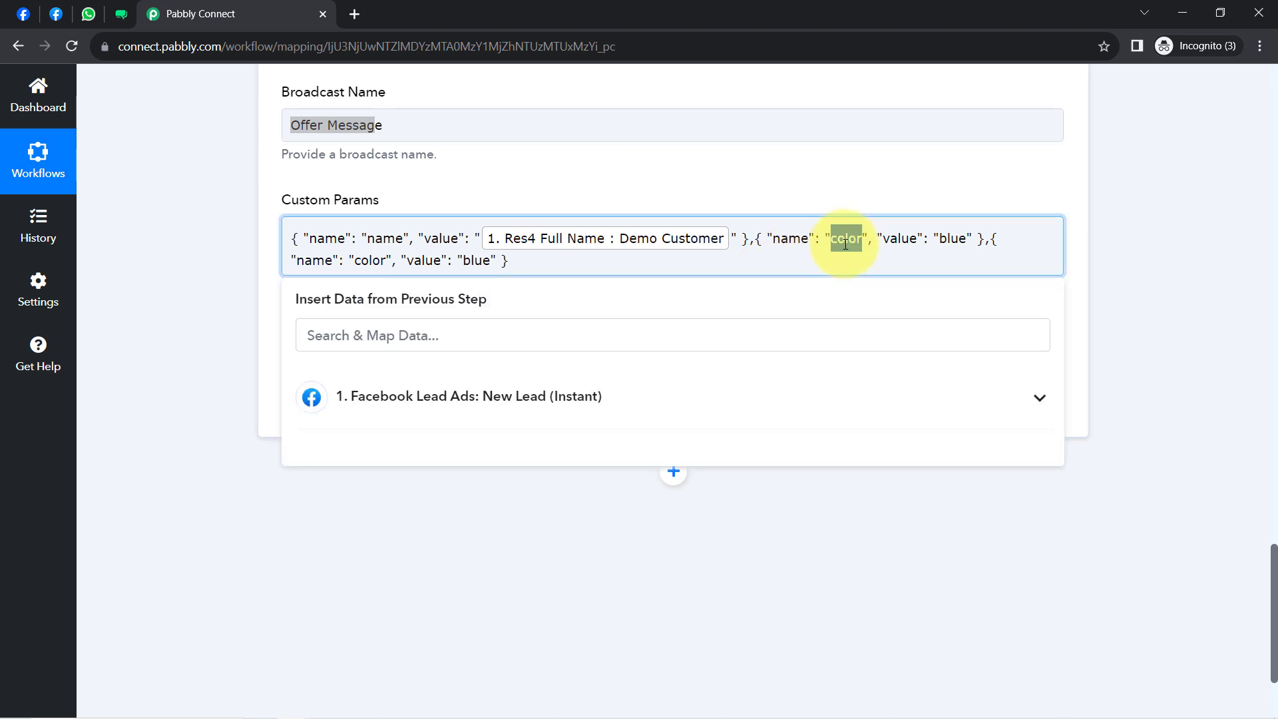
pyautogui.write('link')
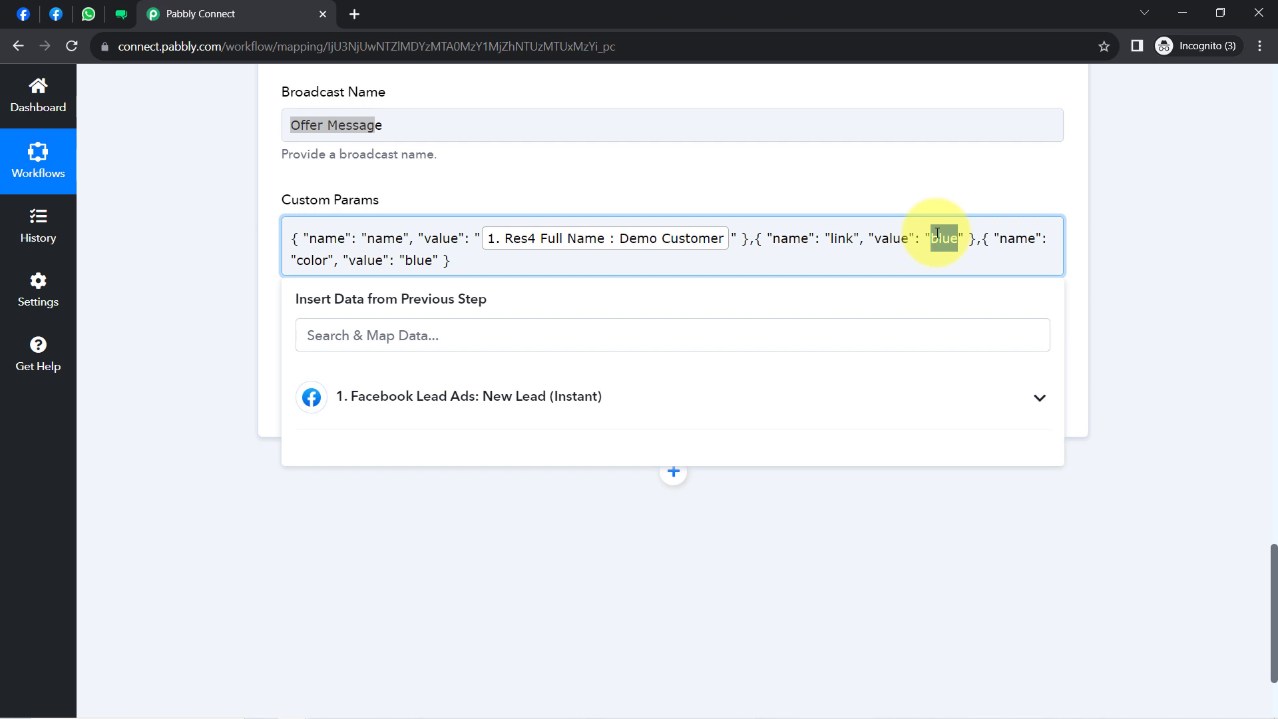
pyautogui.press('BackSpace')
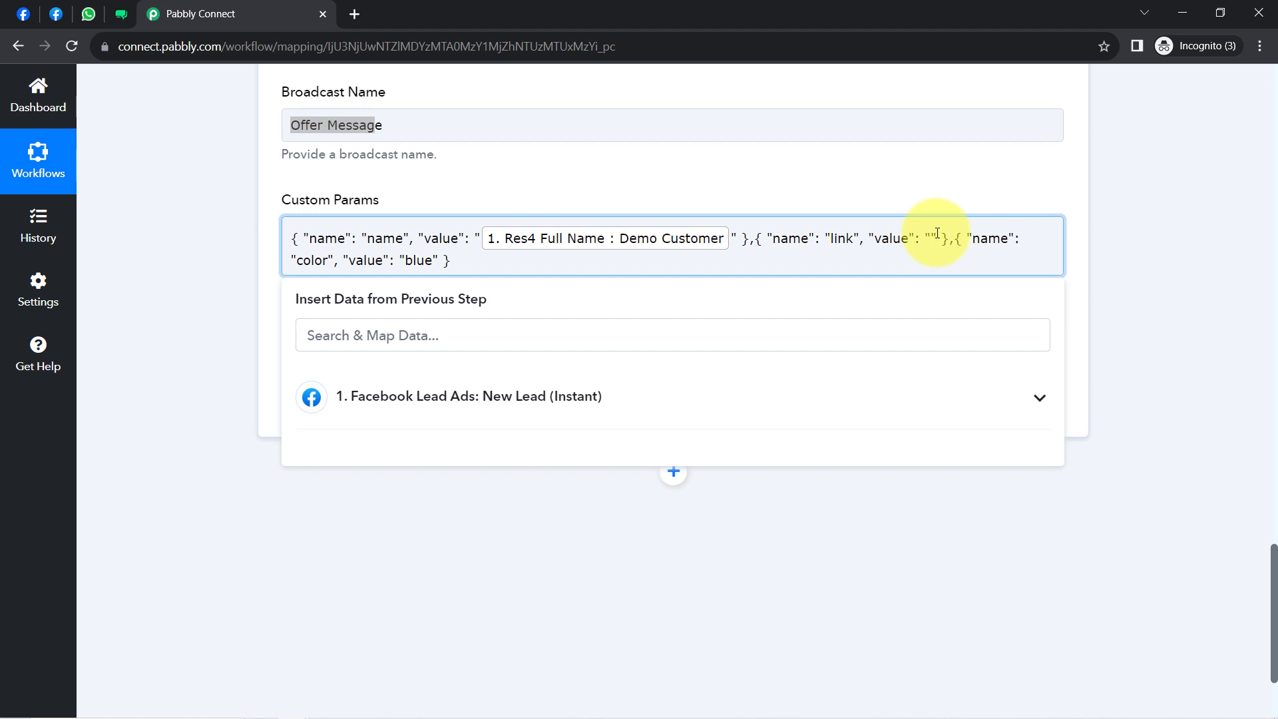
pyautogui.click(121, 14)
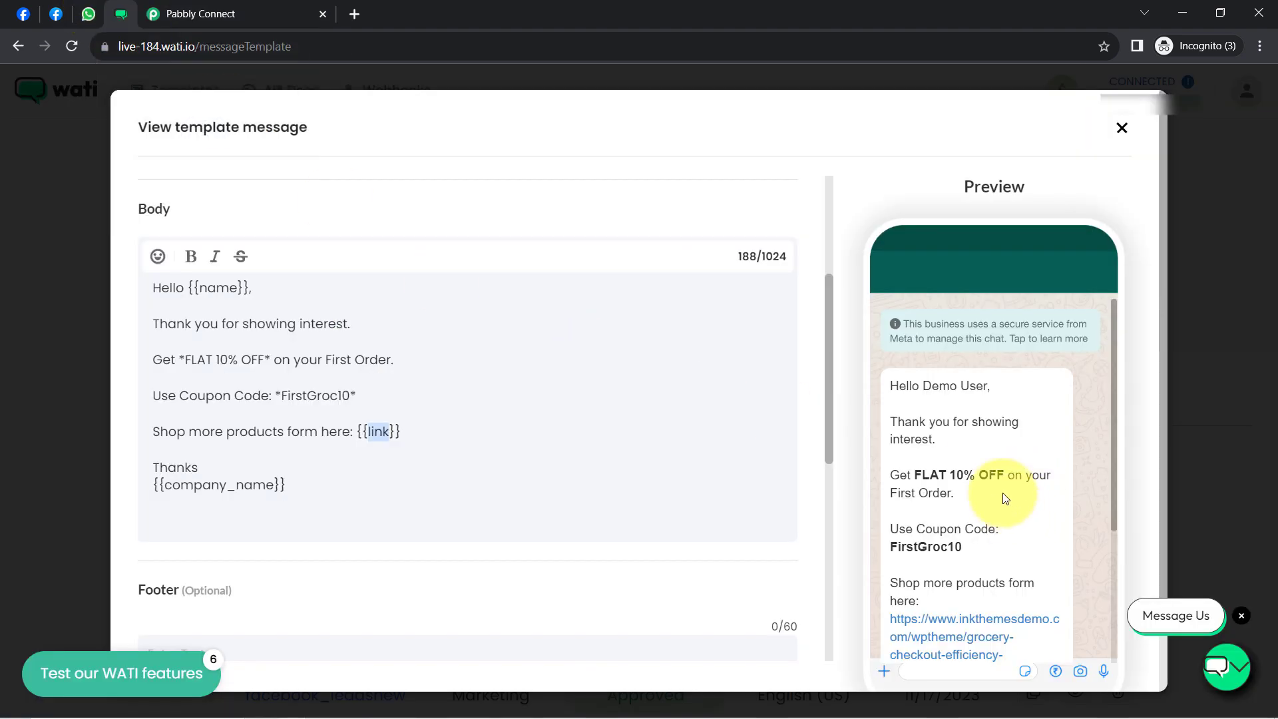
pyautogui.scroll(-3, 1006, 498)
pyautogui.moveTo(939, 532); pyautogui.dragTo(885, 454)
pyautogui.hotkey('ctrl', 'c')
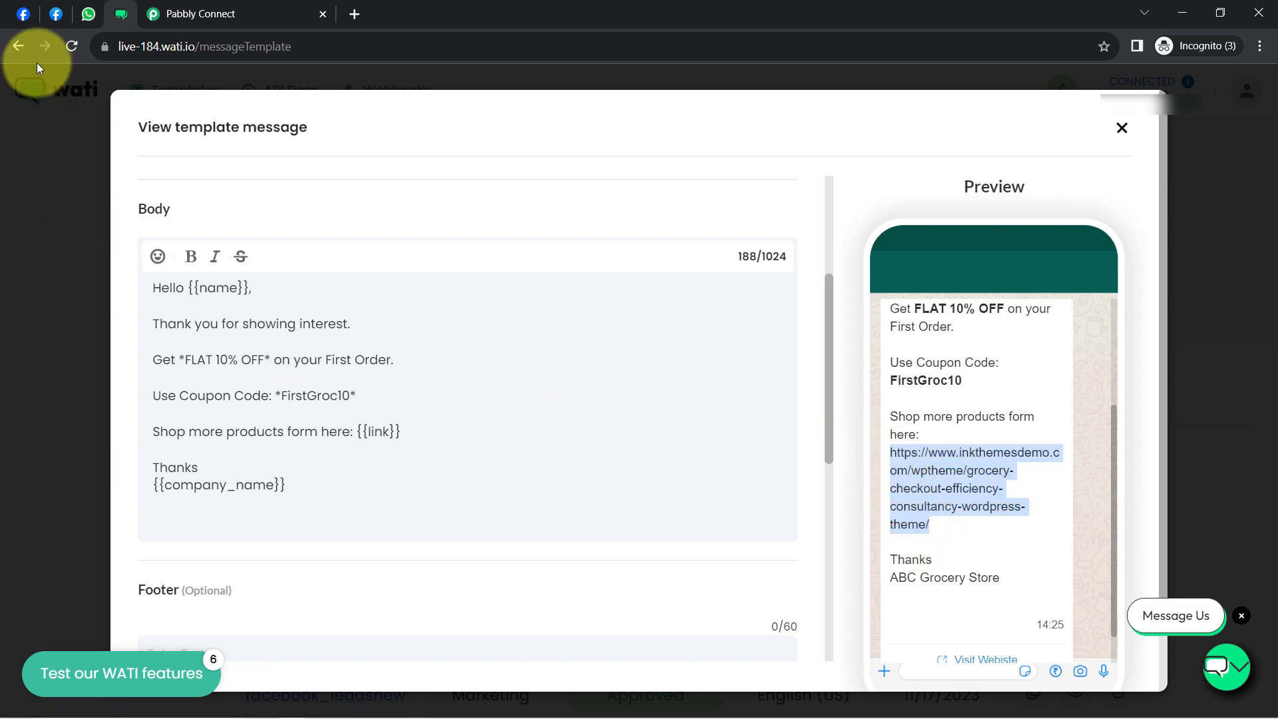
pyautogui.click(199, 13)
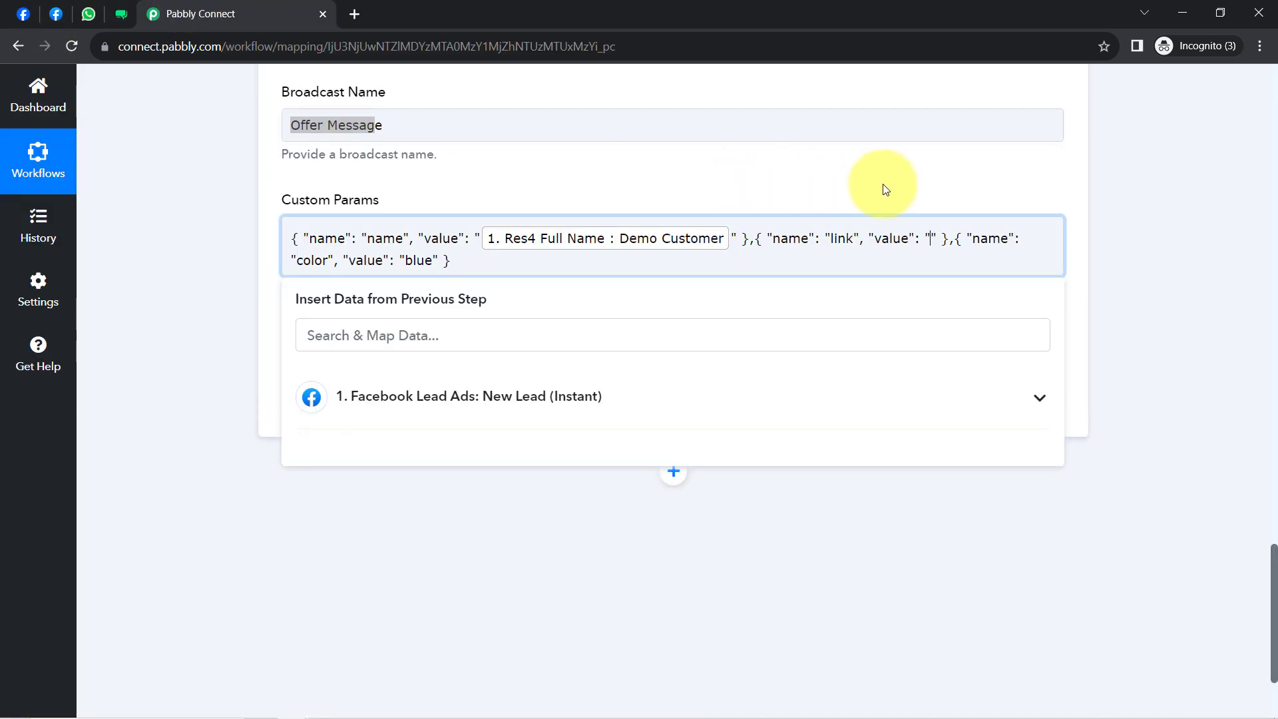
pyautogui.hotkey('ctrl', 'v')
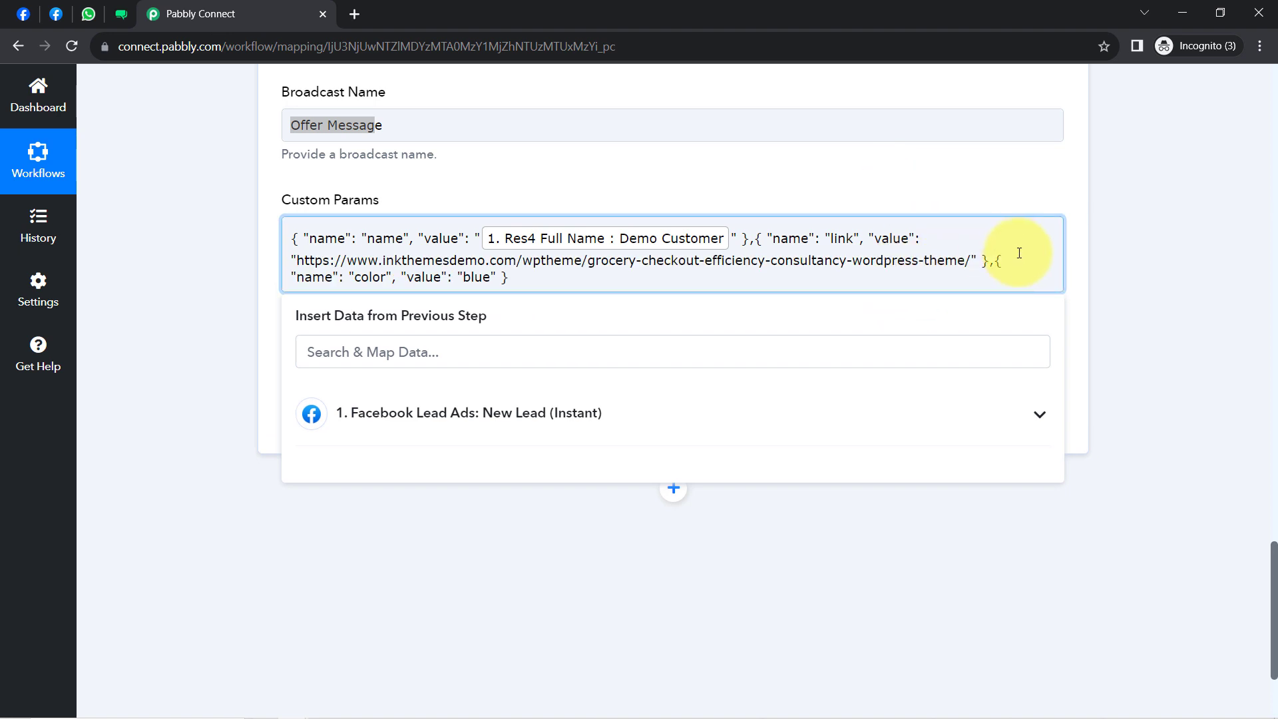
# - Set the third custom parameter's name to "company_name", copied from the WATI template, and its value to "ABC Grocery Store" in Pabbly Connect
pyautogui.click(121, 13)
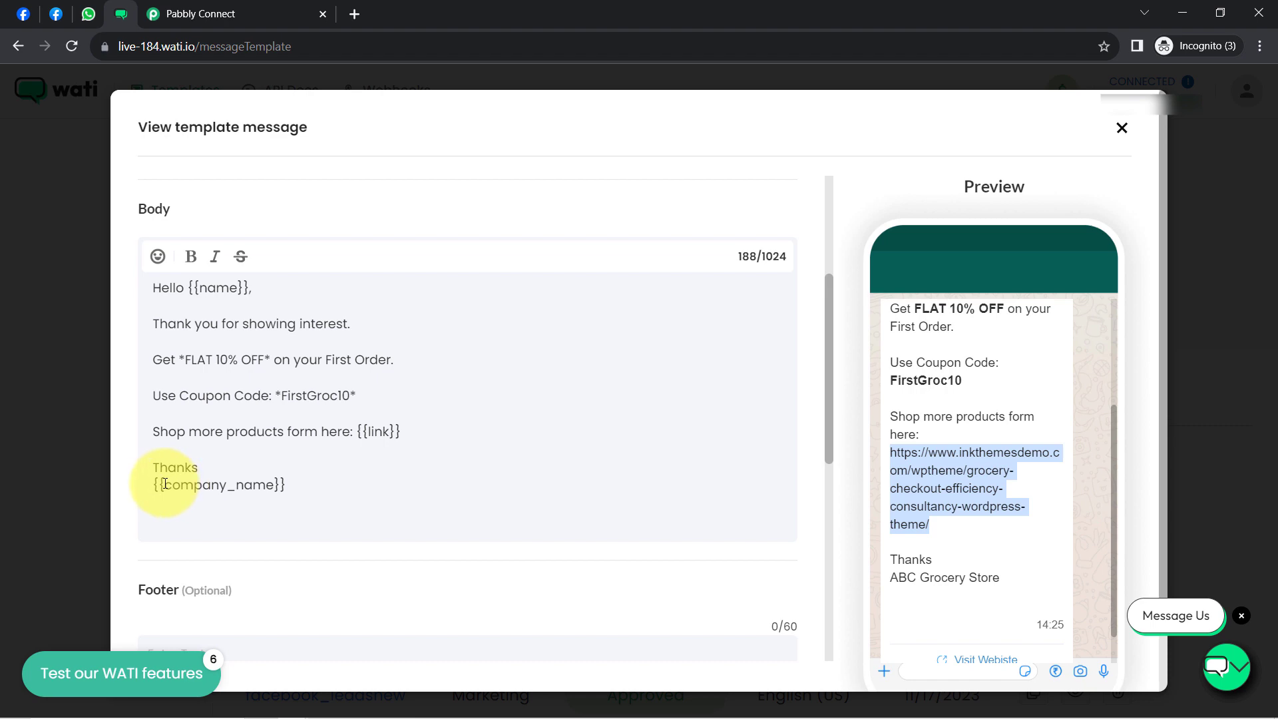
pyautogui.moveTo(165, 484); pyautogui.dragTo(271, 493)
pyautogui.hotkey('ctrl', 'c')
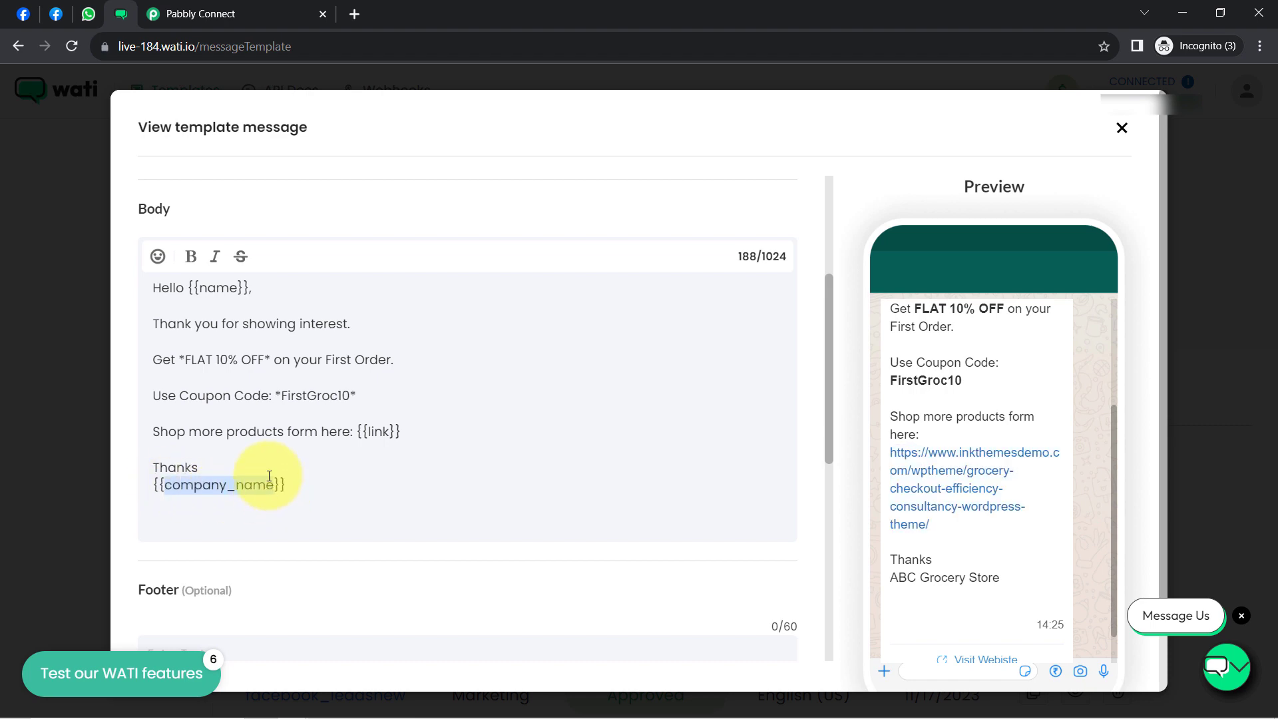
pyautogui.click(171, 14)
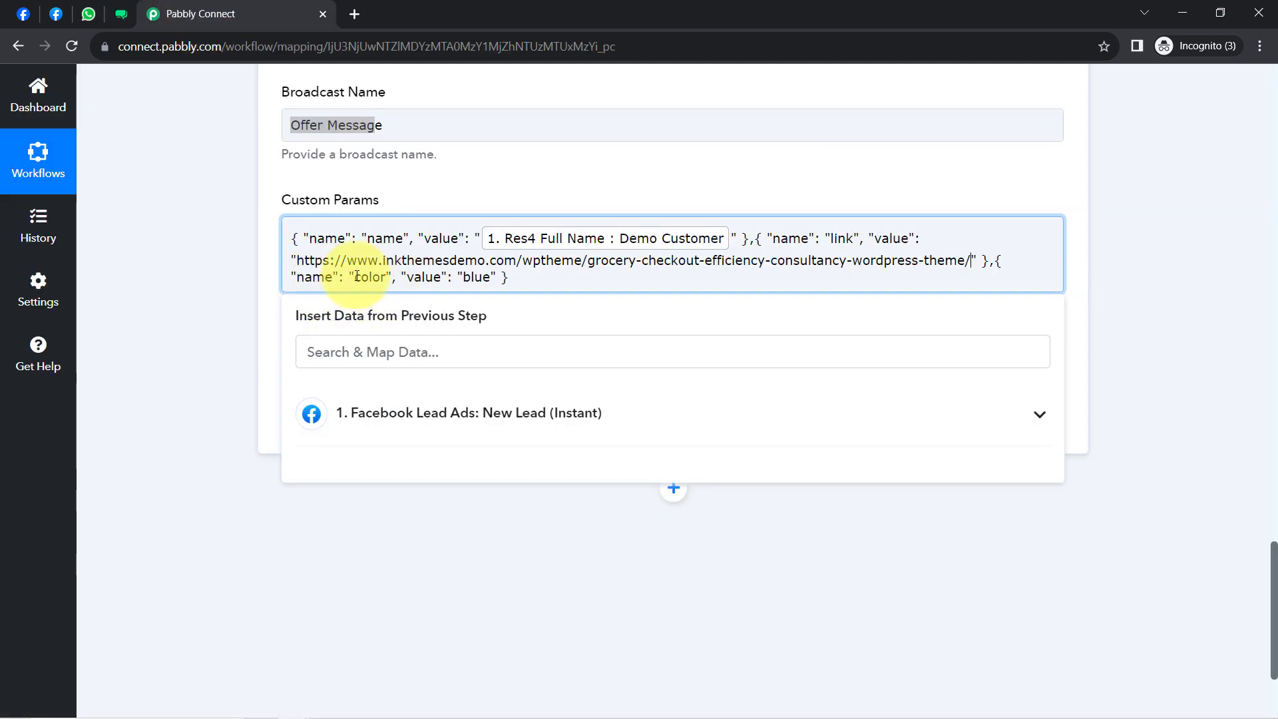
pyautogui.hotkey('ctrl', 'v')
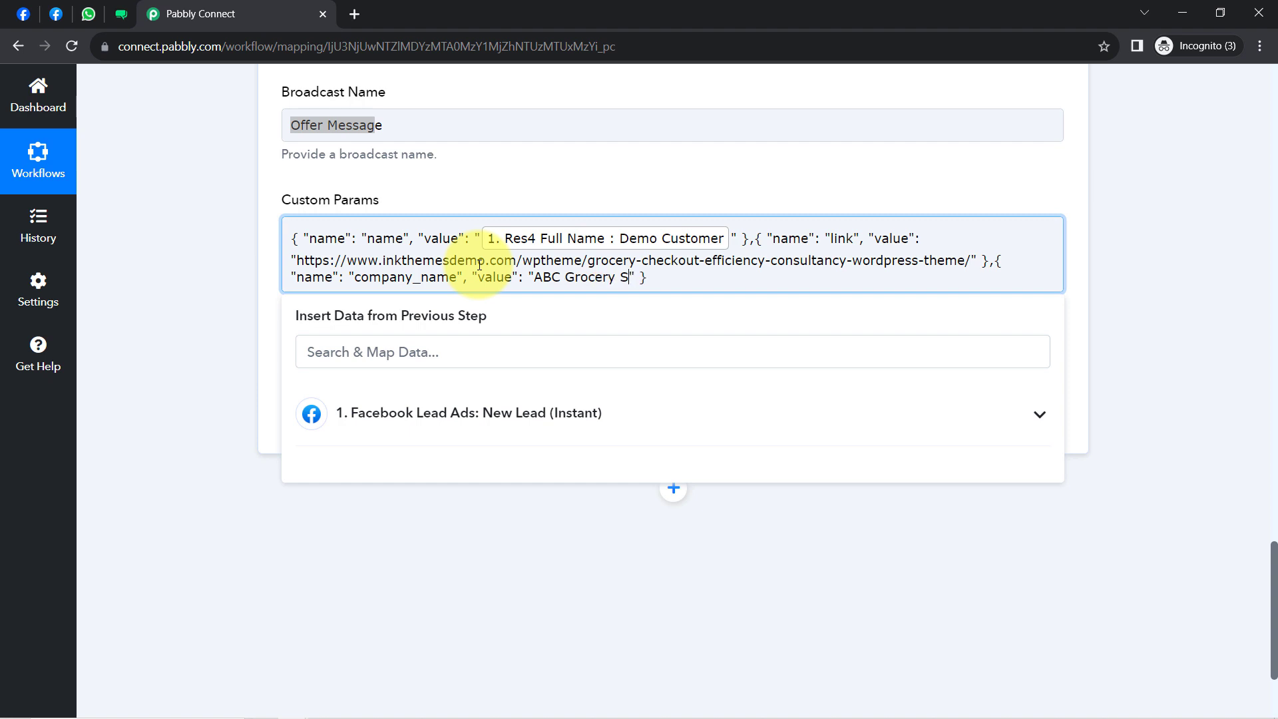
pyautogui.click(114, 257)
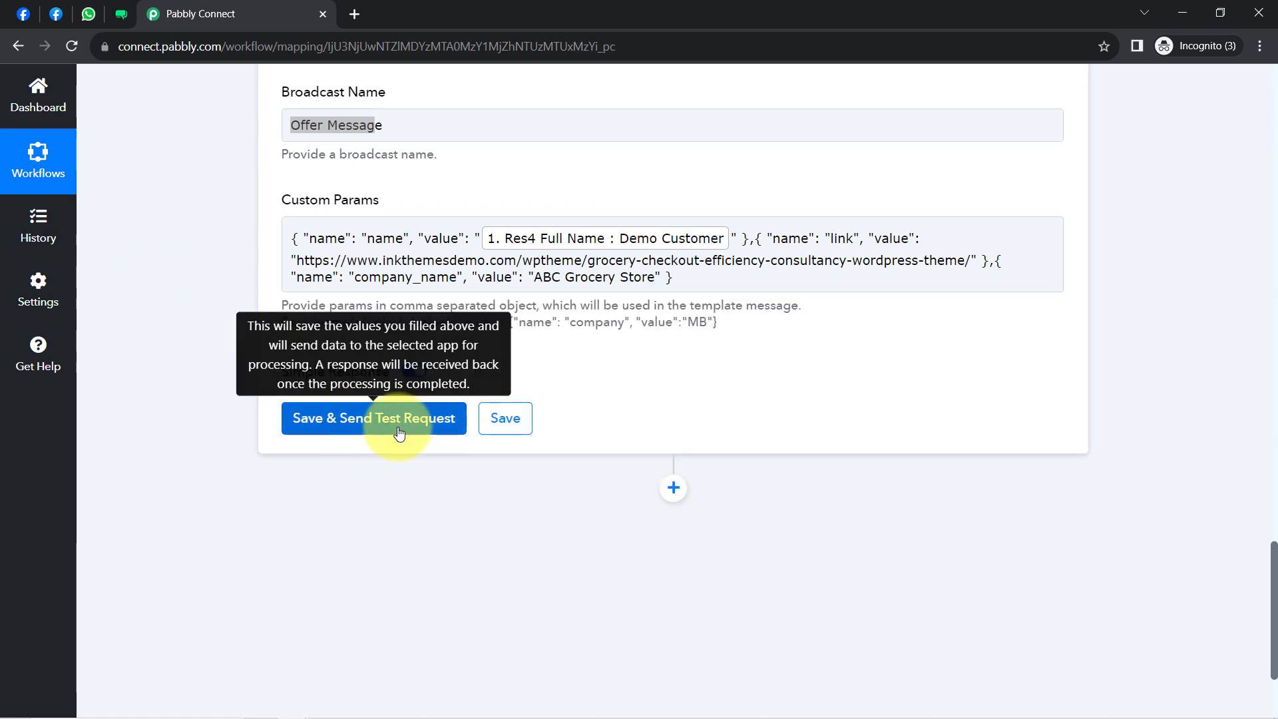
# - Remove the mapped Res4 Phone Number from the WATI action's WhatsApp Number and check the number format hint
pyautogui.scroll(6, 1275, 551)
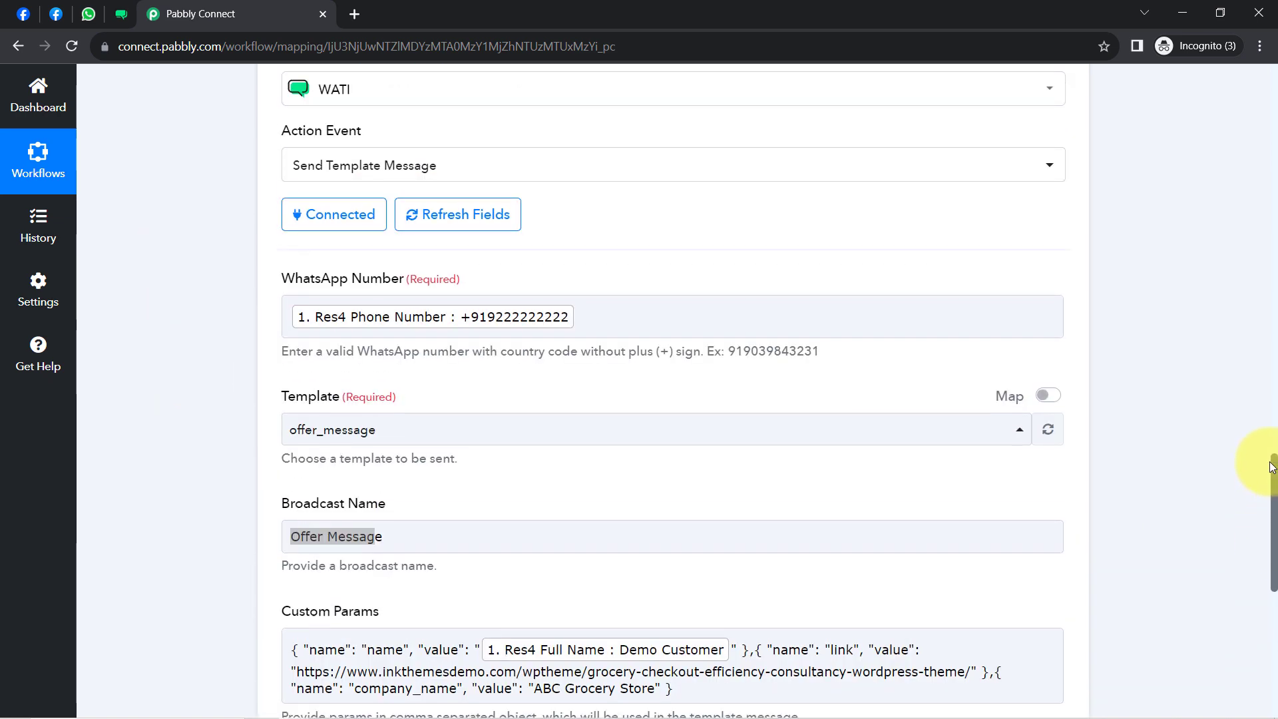
pyautogui.click(578, 318)
pyautogui.press('BackSpace')
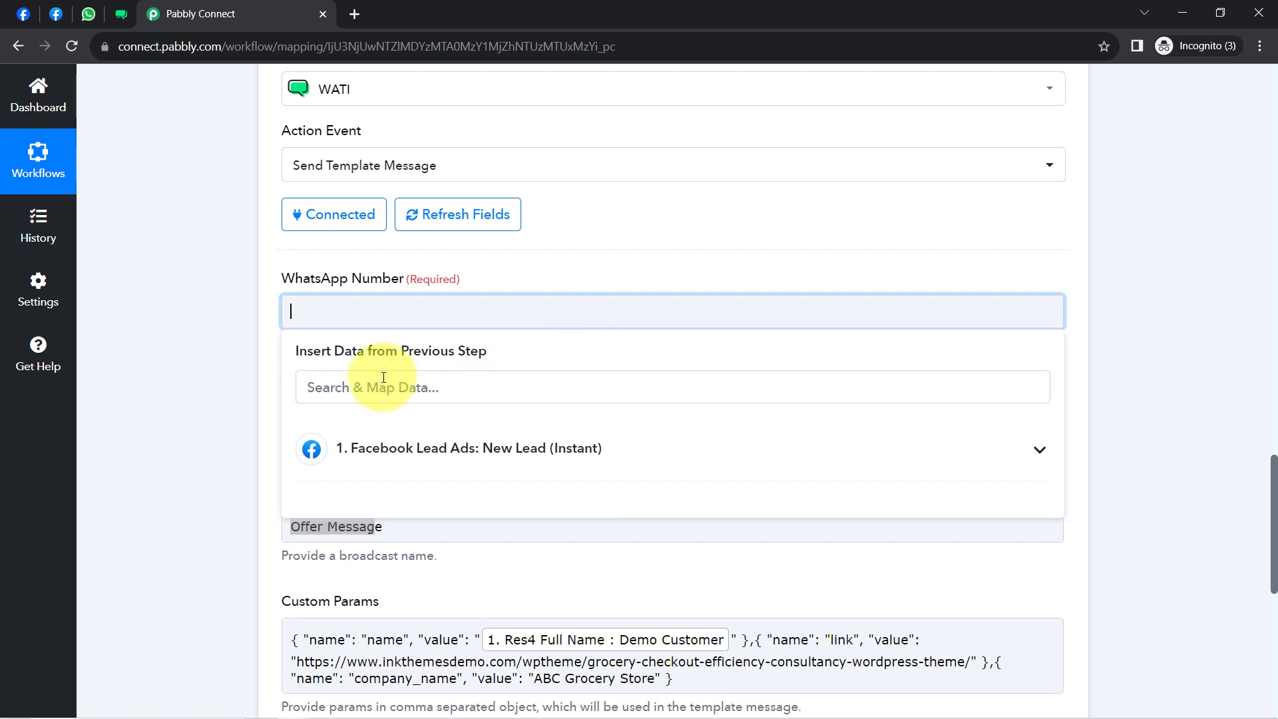
pyautogui.click(248, 375)
pyautogui.moveTo(578, 340); pyautogui.dragTo(831, 349)
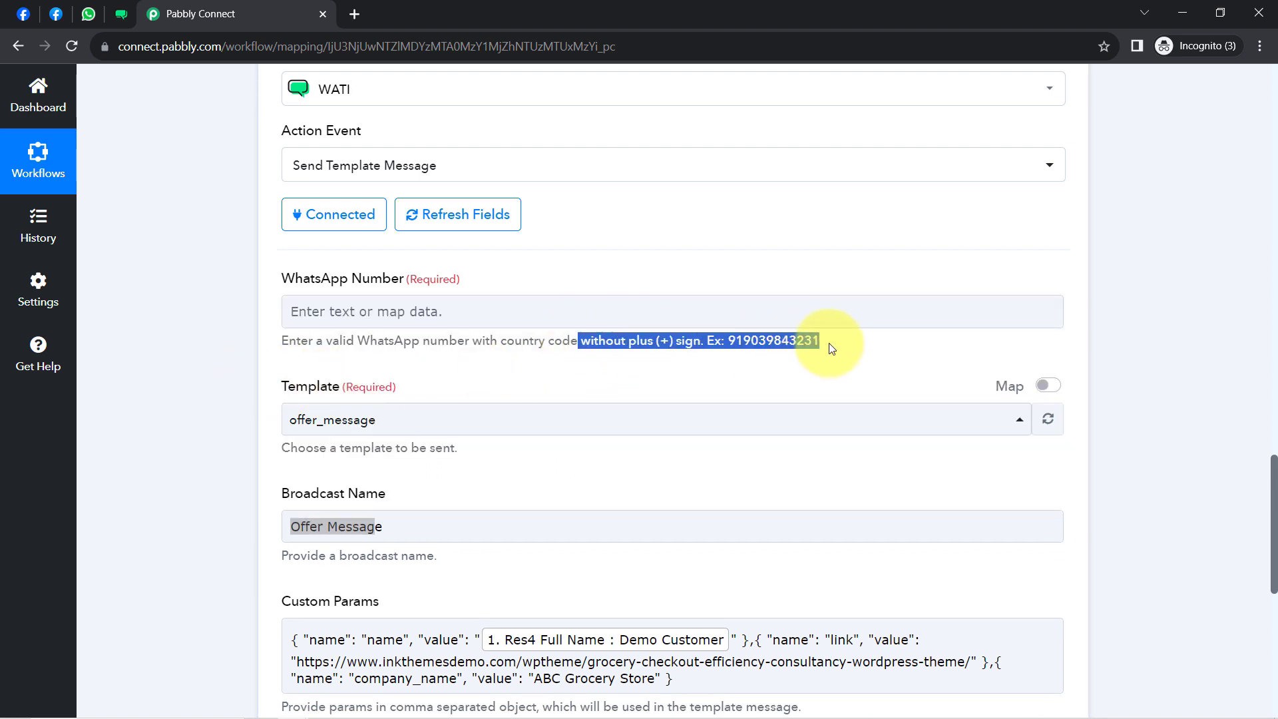
# - Switch to WhatsApp Web and clear and delete the Via WATI chat
pyautogui.click(89, 13)
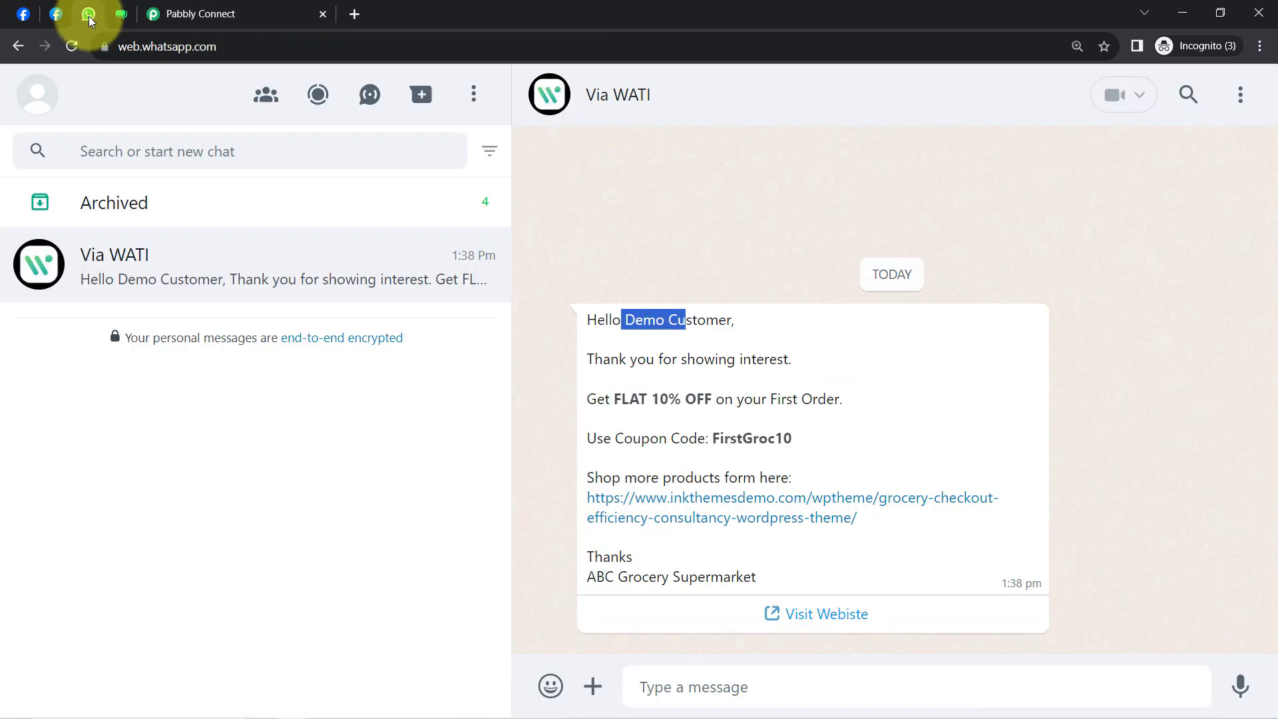
pyautogui.click(1239, 97)
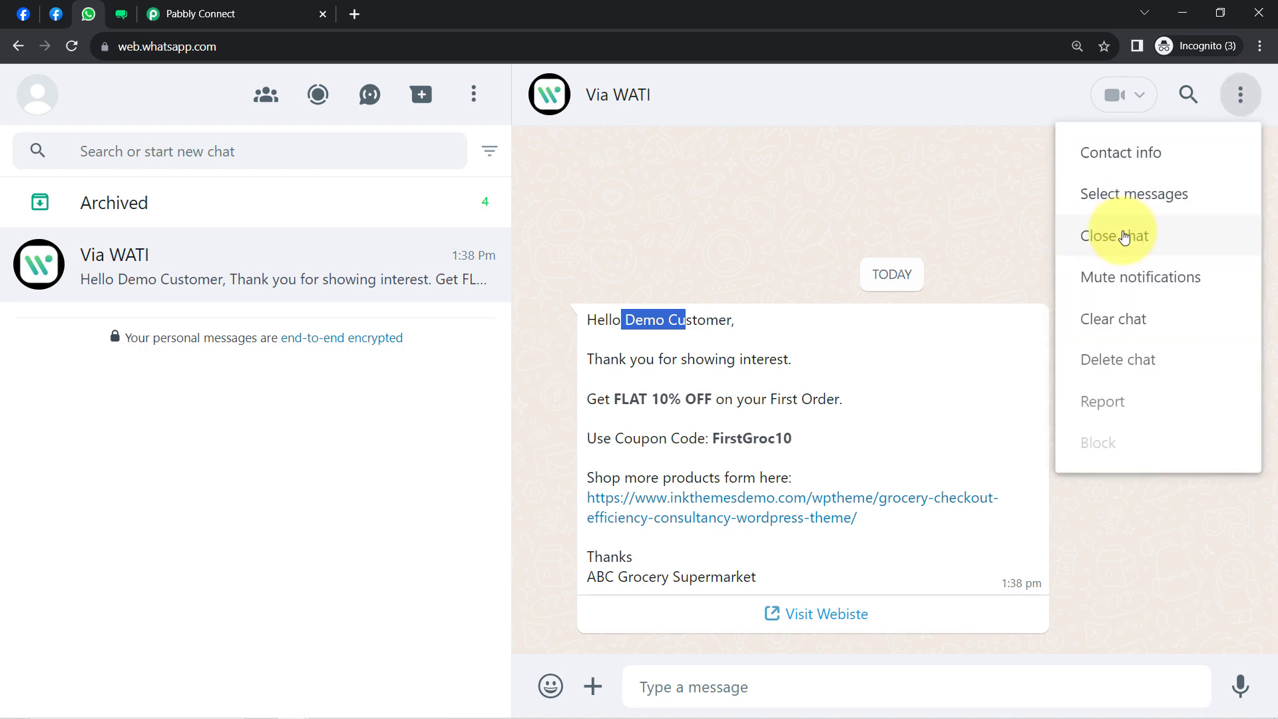
pyautogui.click(1095, 316)
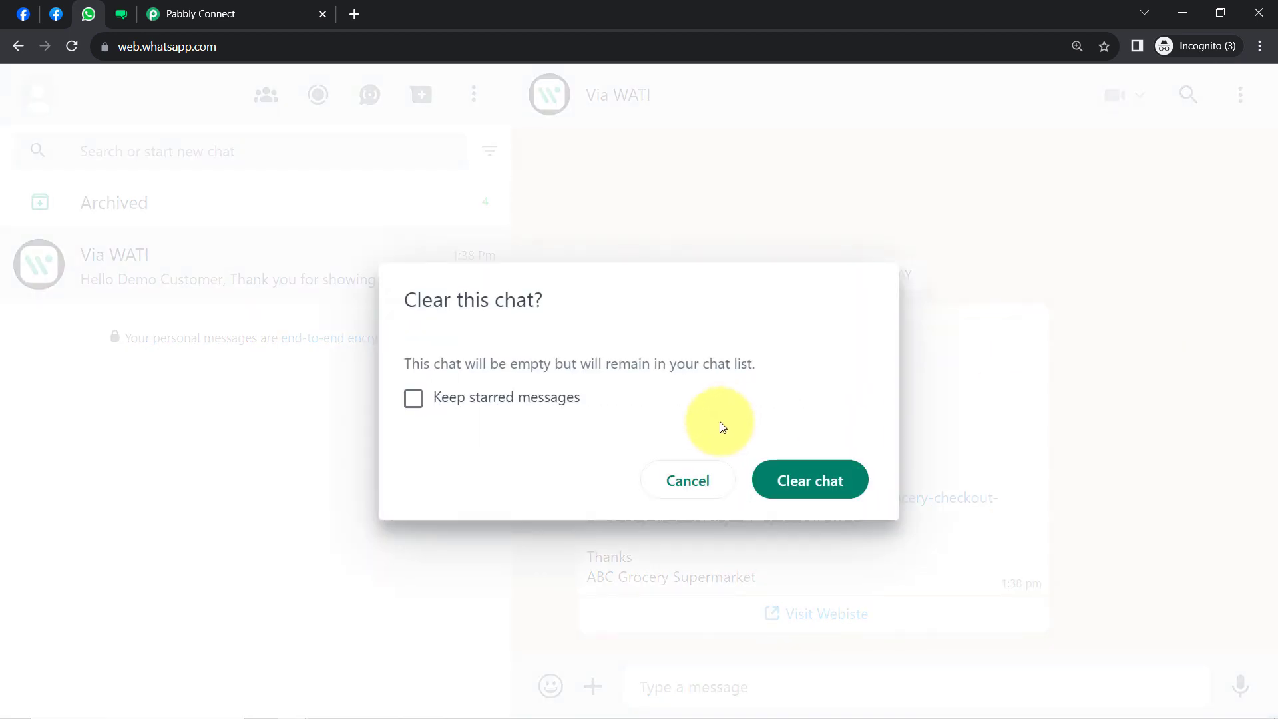
pyautogui.click(798, 481)
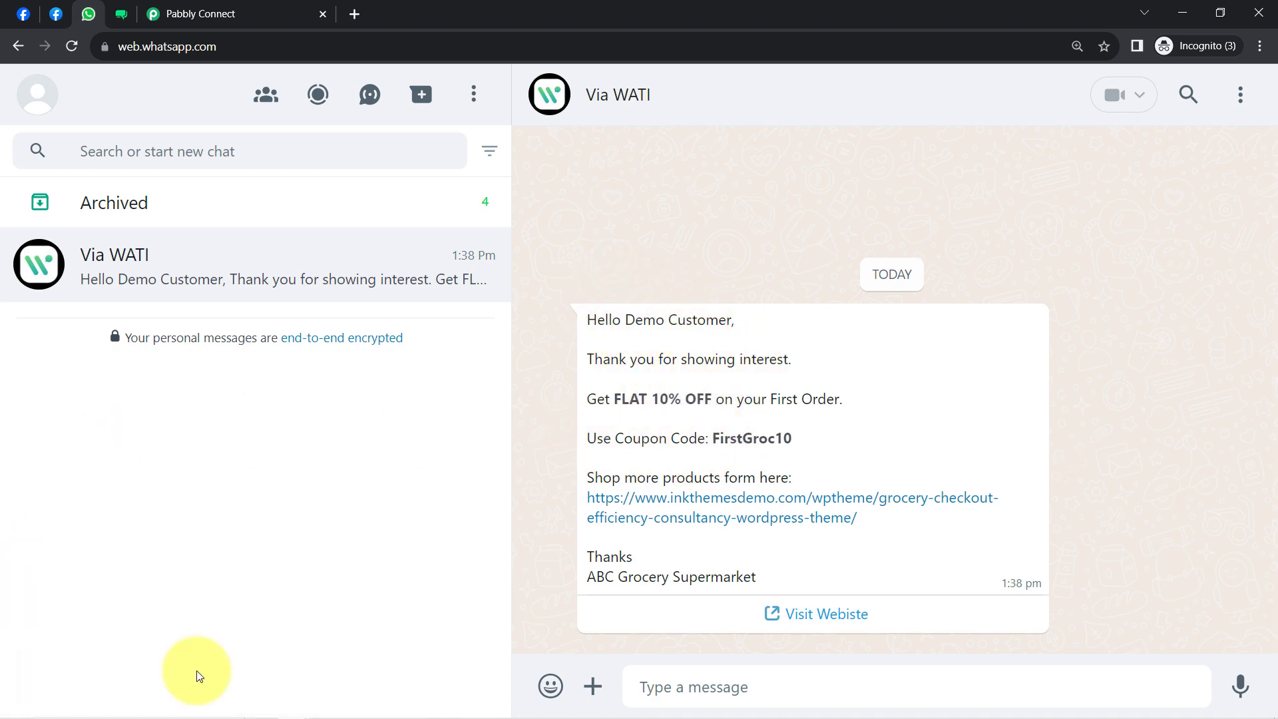
pyautogui.click(1243, 100)
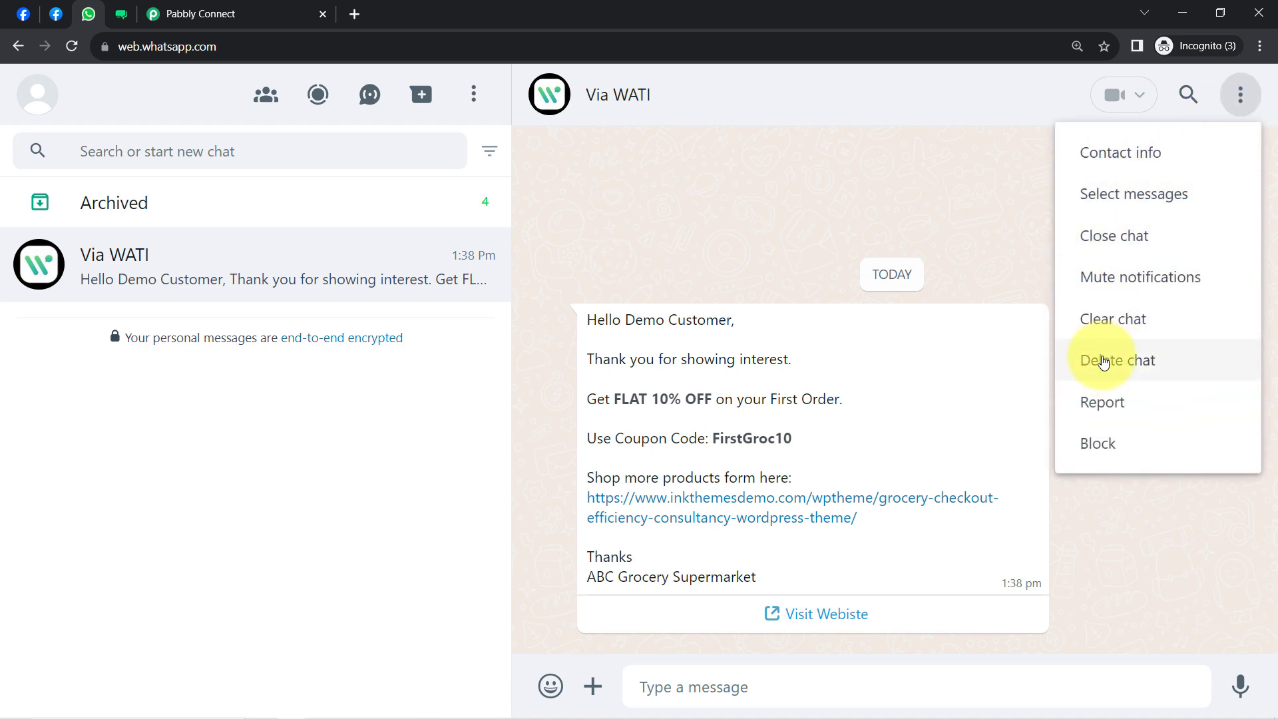
pyautogui.click(1102, 360)
pyautogui.click(854, 450)
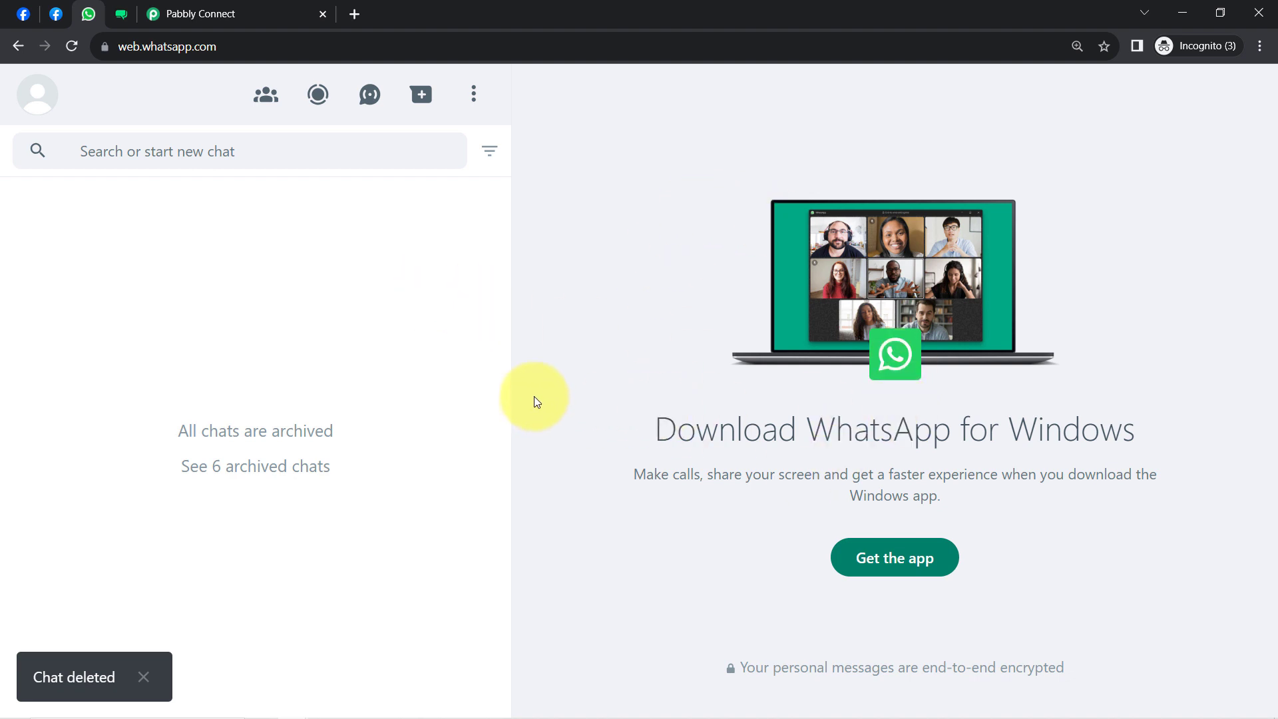
# - Enter the test recipient's phone number as the WhatsApp Number in Pabbly Connect, and save and send a test request
pyautogui.click(257, 7)
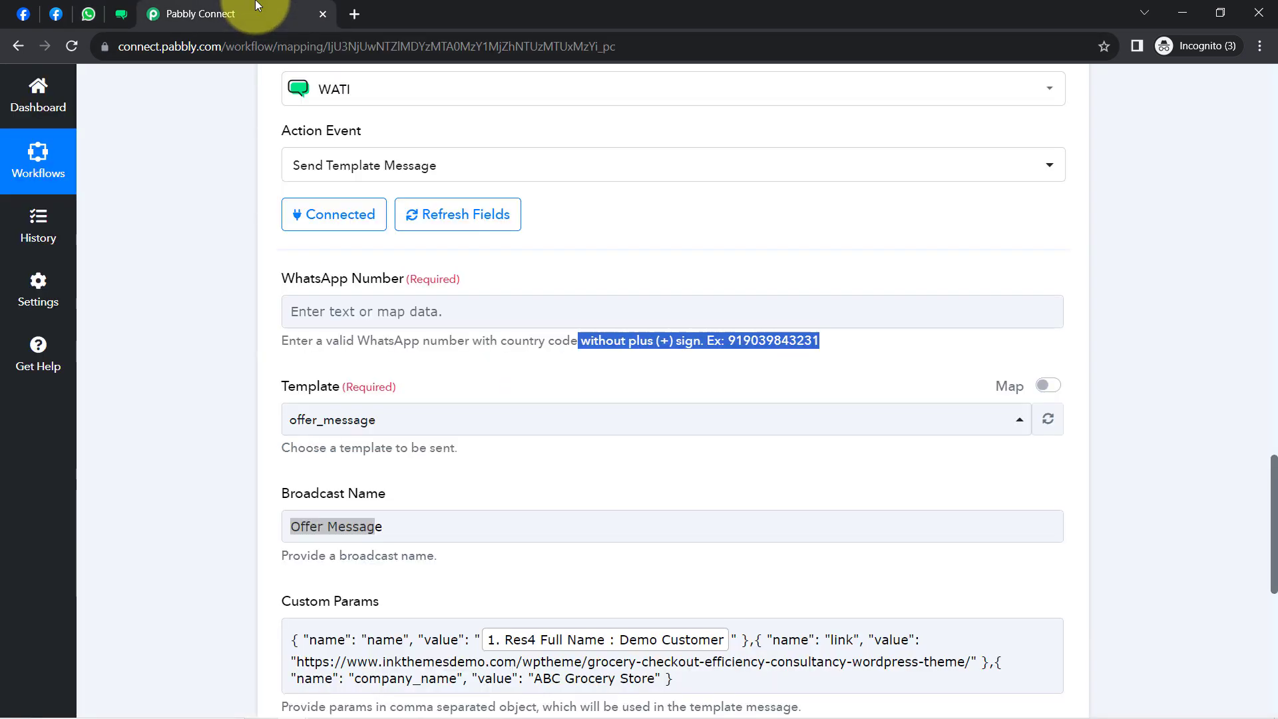
pyautogui.click(296, 311)
pyautogui.write('+9')
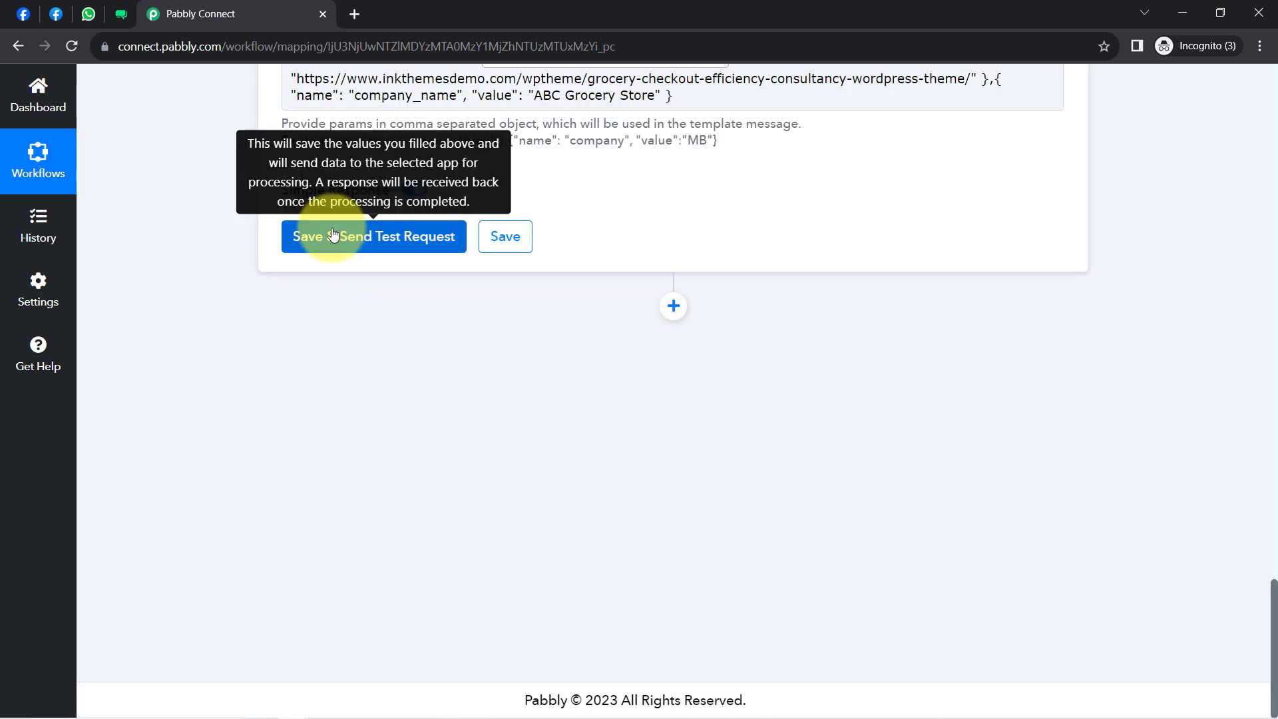
pyautogui.click(326, 240)
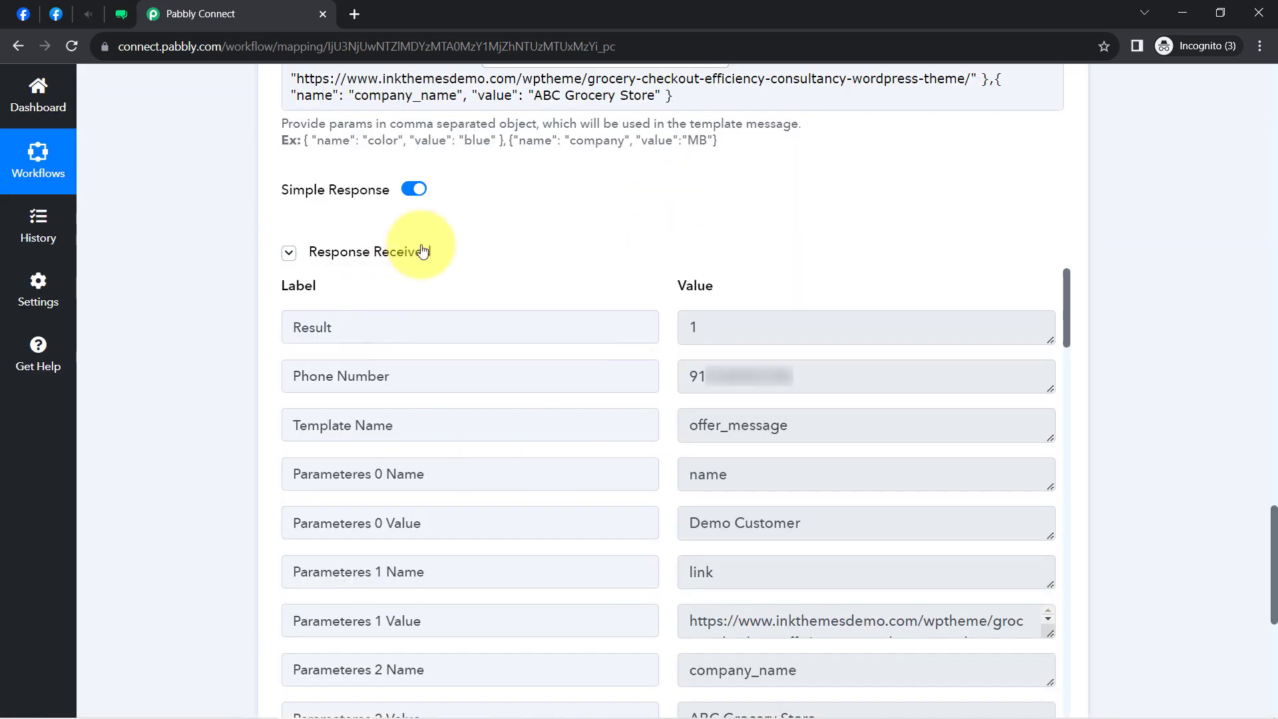
pyautogui.click(367, 252)
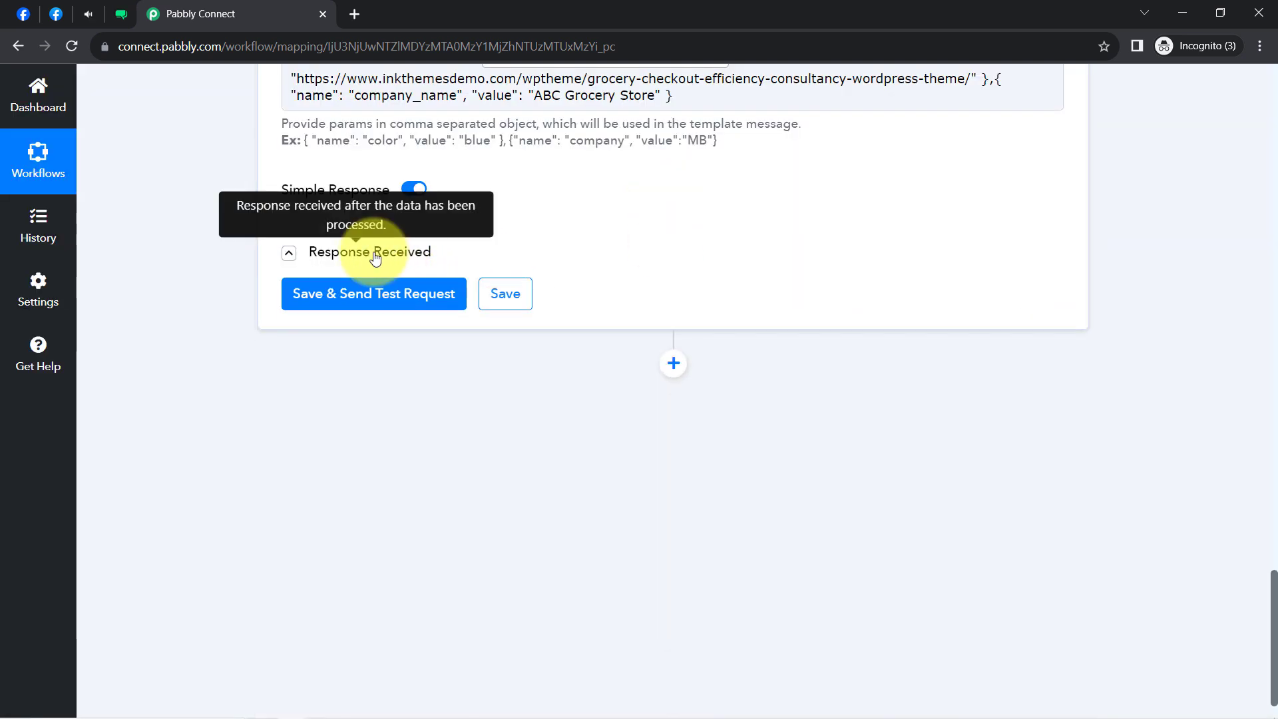
# - Open the new Via WATI message in WhatsApp Web and review its greeting, offer, coupon code, shop link and company name
pyautogui.click(85, 15)
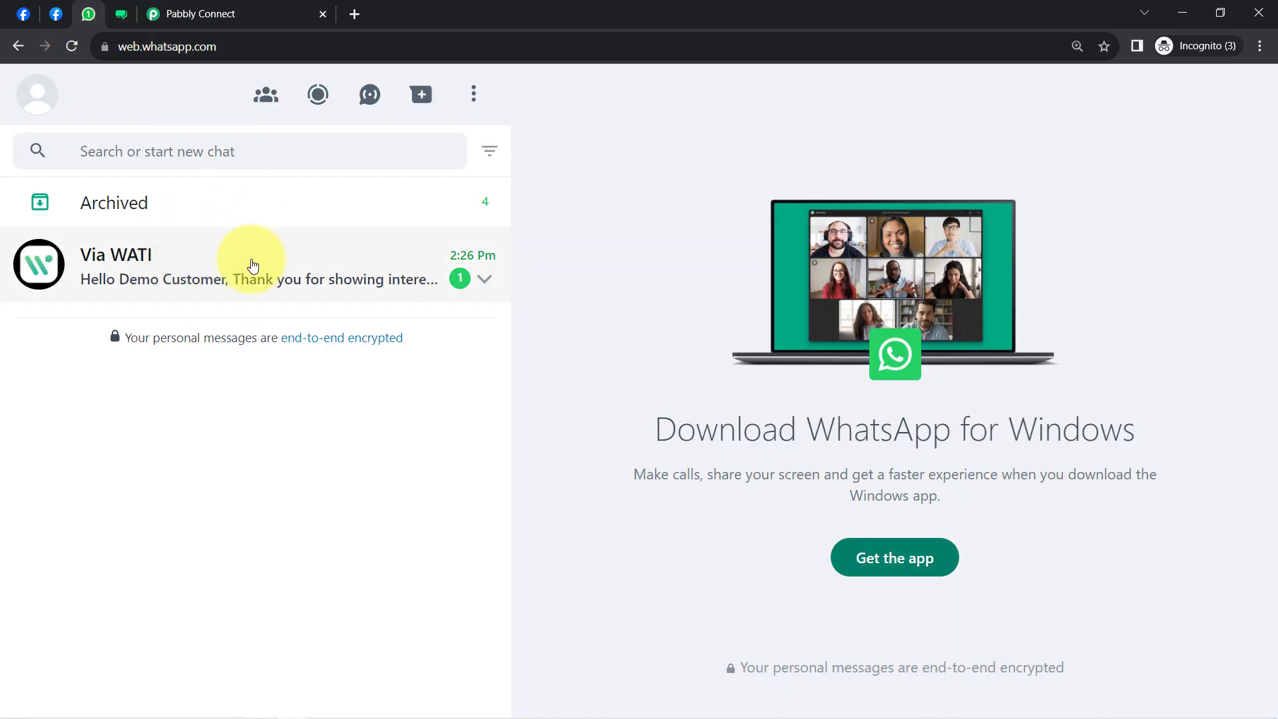
pyautogui.click(181, 273)
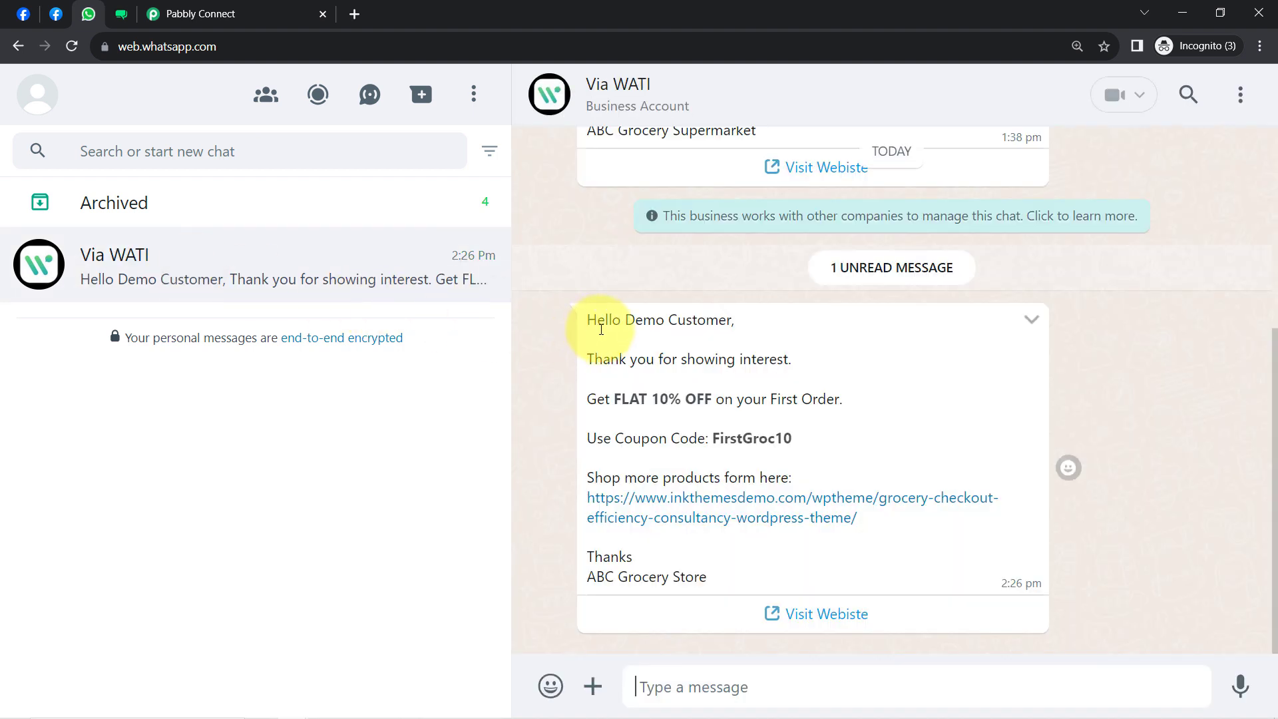
pyautogui.moveTo(602, 329); pyautogui.dragTo(808, 334)
pyautogui.moveTo(619, 360); pyautogui.dragTo(810, 387)
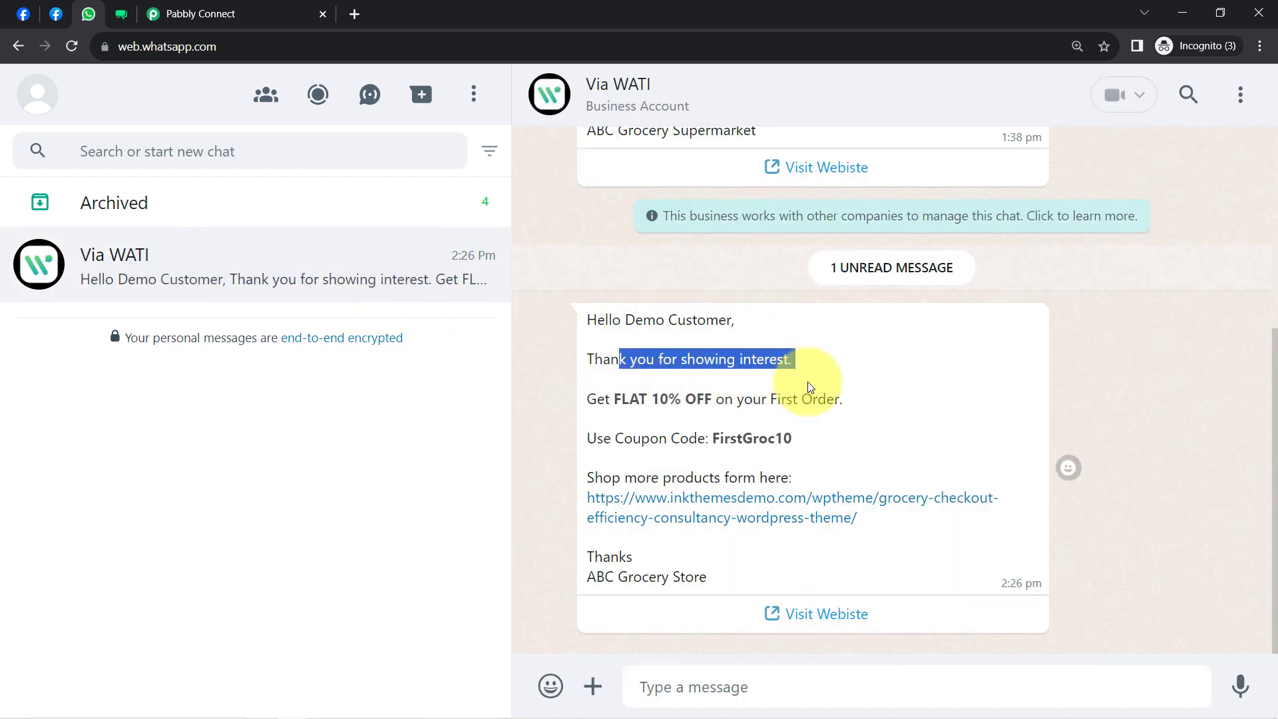
pyautogui.moveTo(614, 398); pyautogui.dragTo(862, 411)
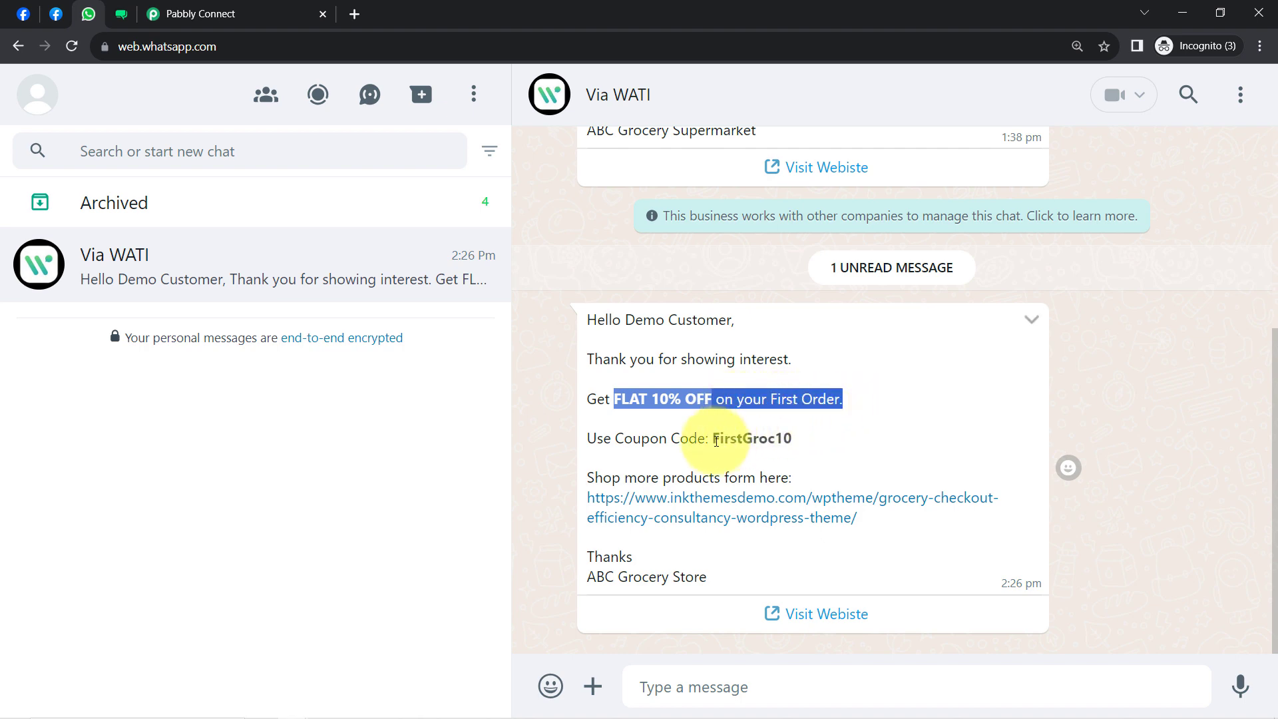
pyautogui.moveTo(698, 444); pyautogui.dragTo(792, 440)
pyautogui.click(631, 478)
pyautogui.moveTo(612, 478); pyautogui.dragTo(817, 479)
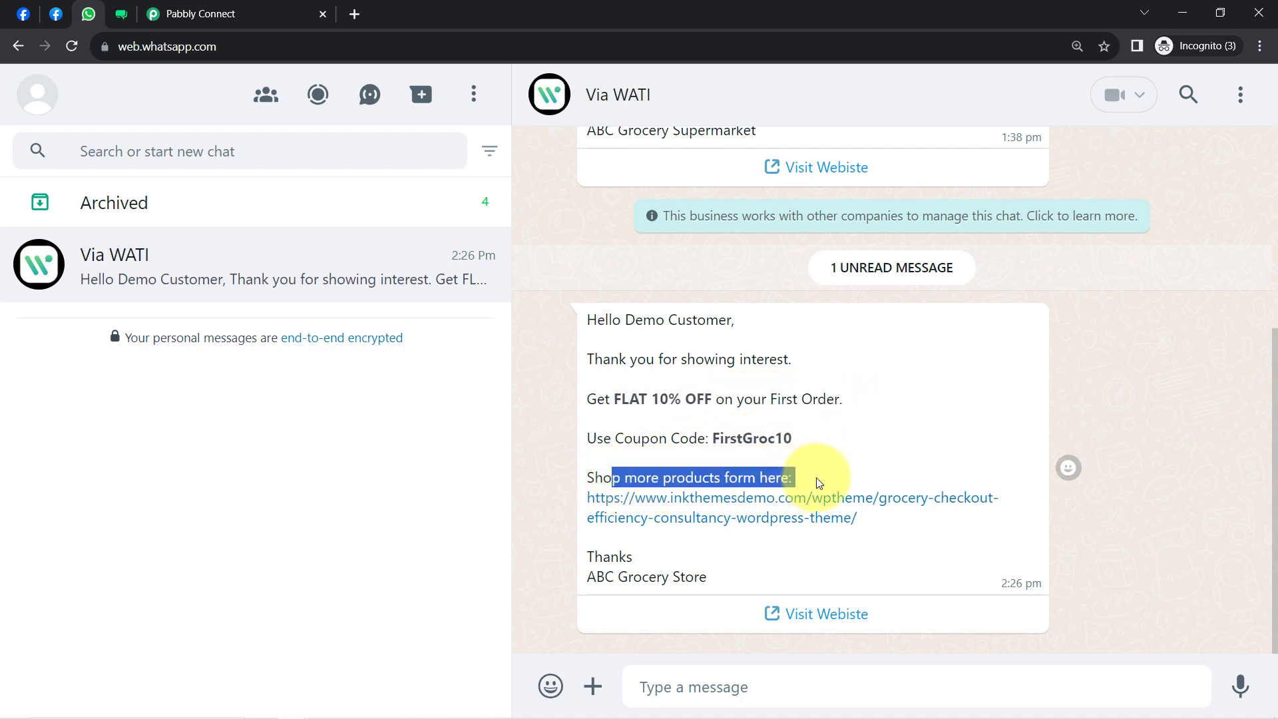
pyautogui.moveTo(611, 577); pyautogui.dragTo(694, 578)
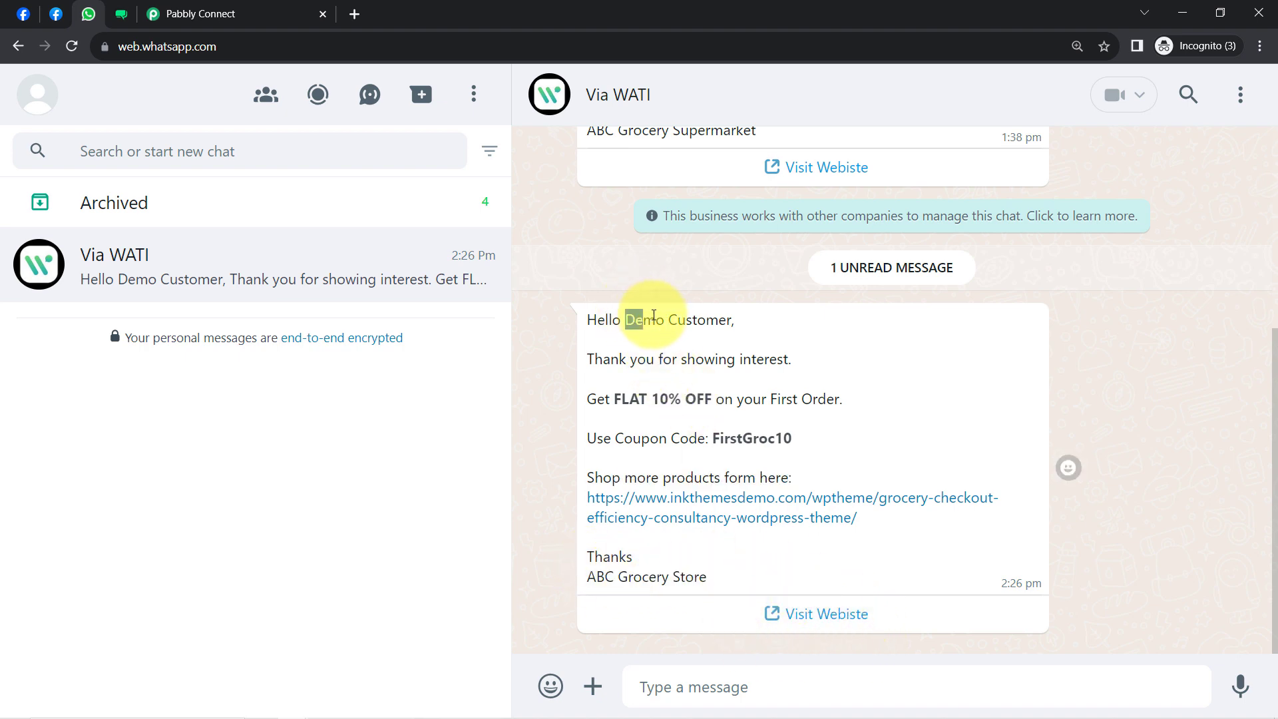
pyautogui.moveTo(654, 316); pyautogui.dragTo(739, 323)
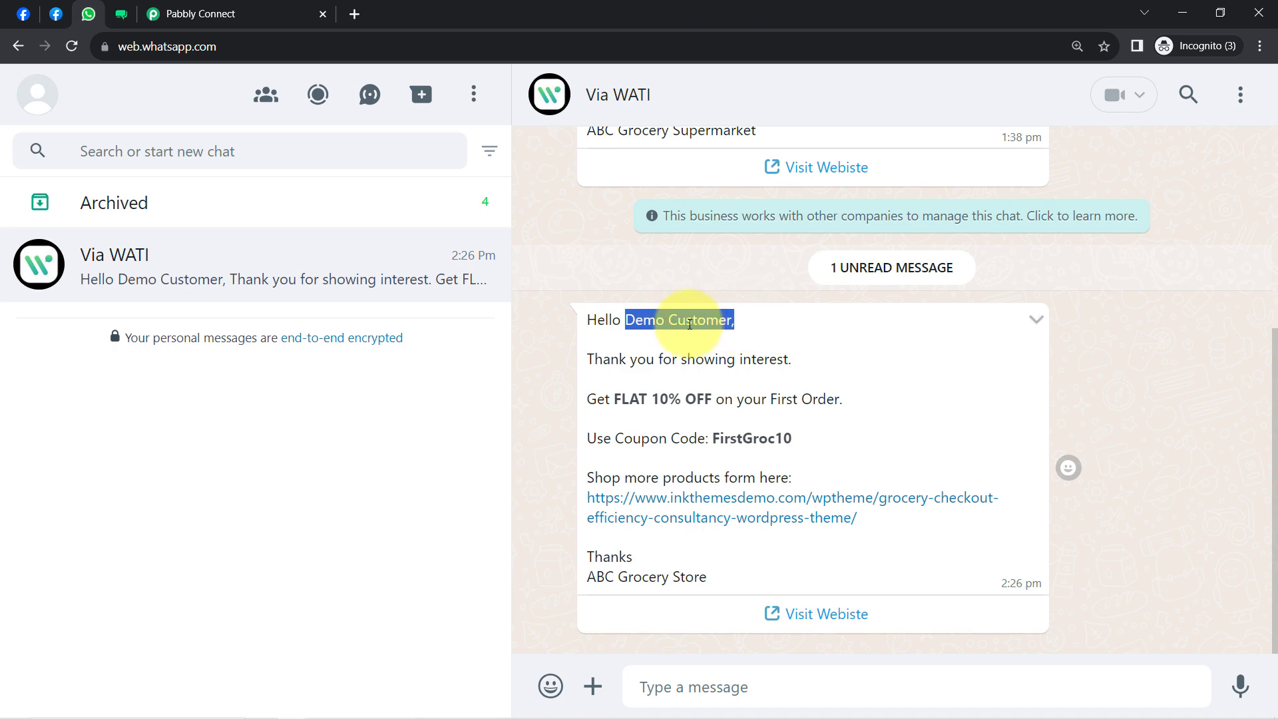
# - Check the lead's full name in the Facebook Lead Ads response in Pabbly Connect, and collapse the trigger and WATI action to review the workflow
pyautogui.click(200, 14)
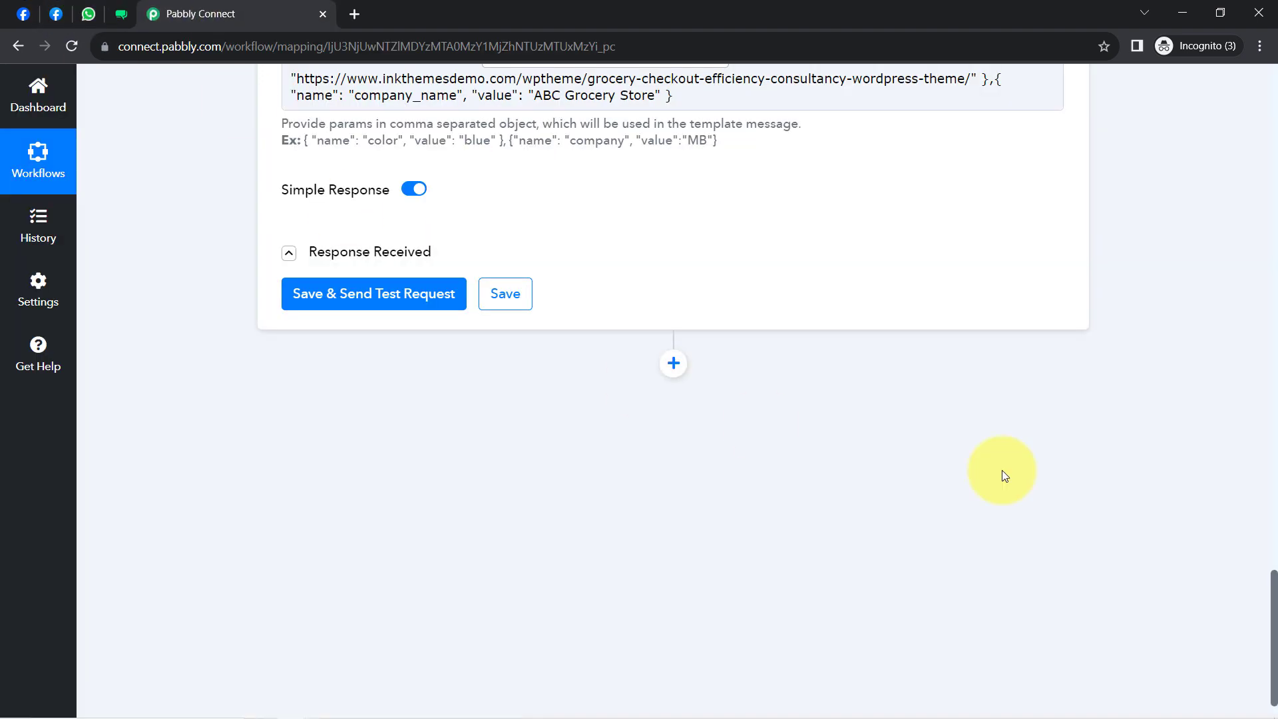
pyautogui.moveTo(1273, 638); pyautogui.dragTo(1269, 343)
pyautogui.doubleClick(755, 251)
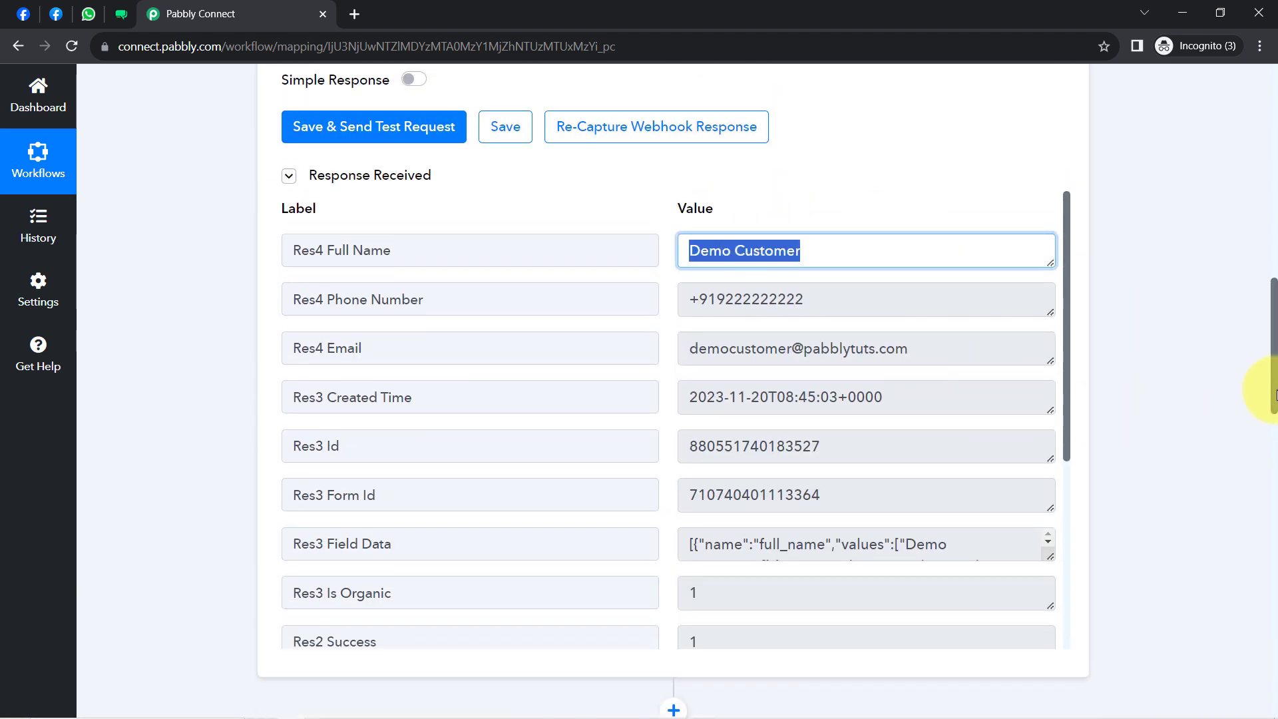
pyautogui.moveTo(1273, 393); pyautogui.dragTo(1269, 34)
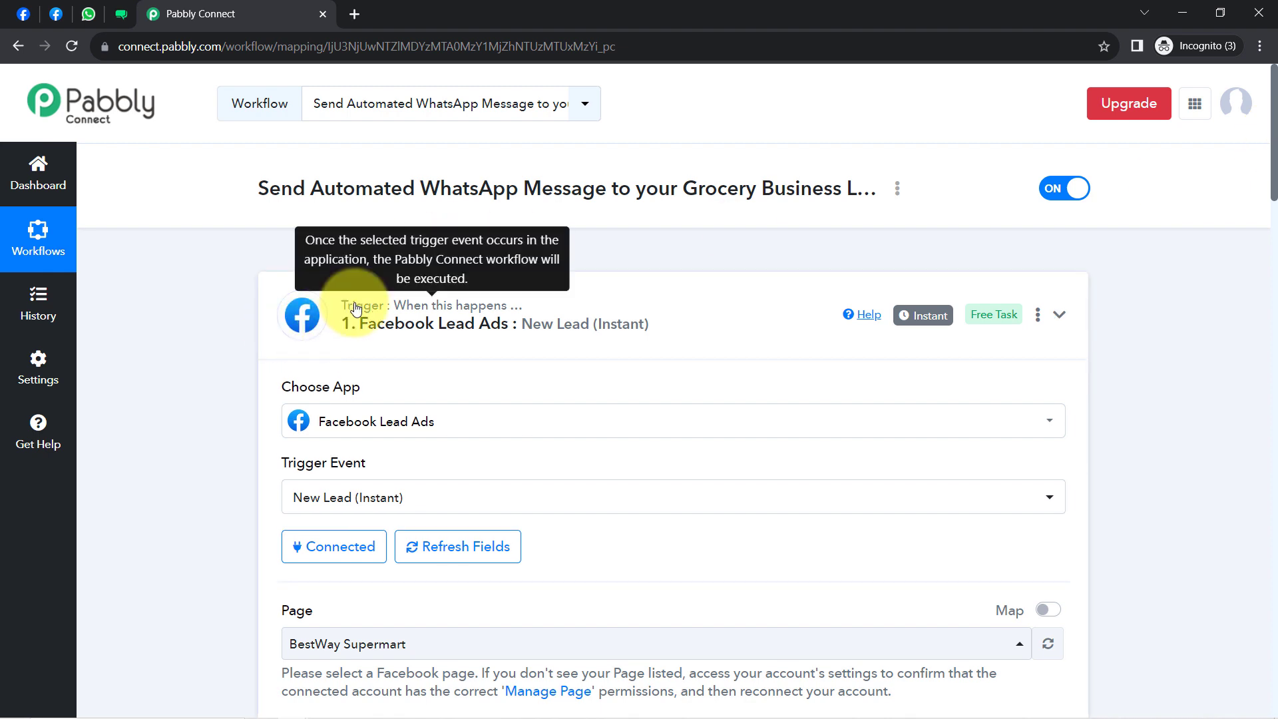
pyautogui.click(355, 308)
pyautogui.click(355, 472)
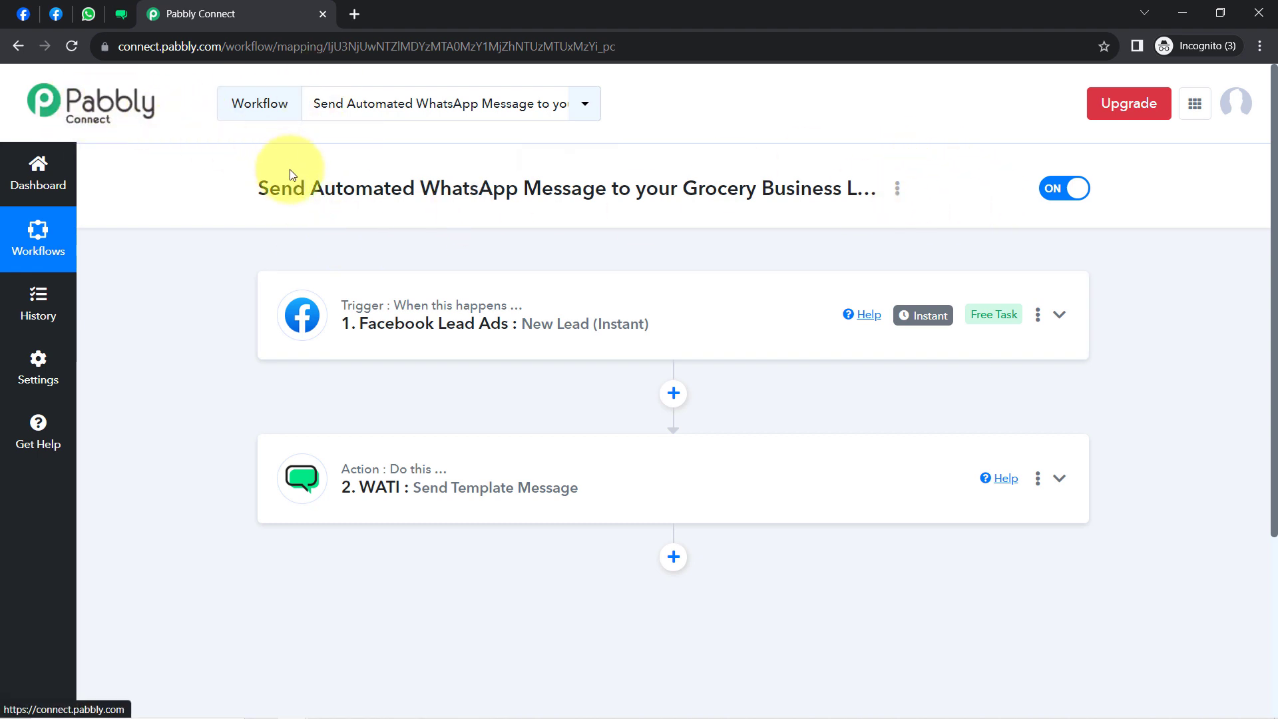
pyautogui.moveTo(281, 187); pyautogui.dragTo(685, 174)
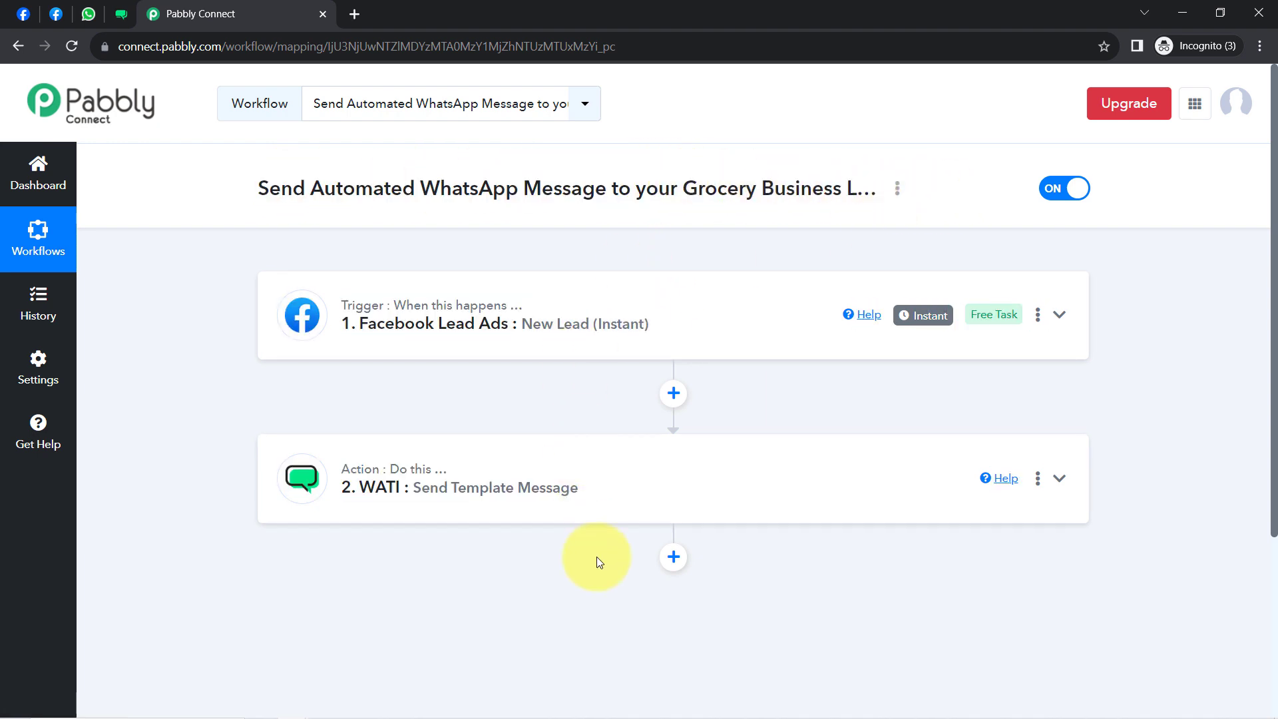
# - Copy the workflow's share link and close the Share Workflow dialog
pyautogui.click(898, 191)
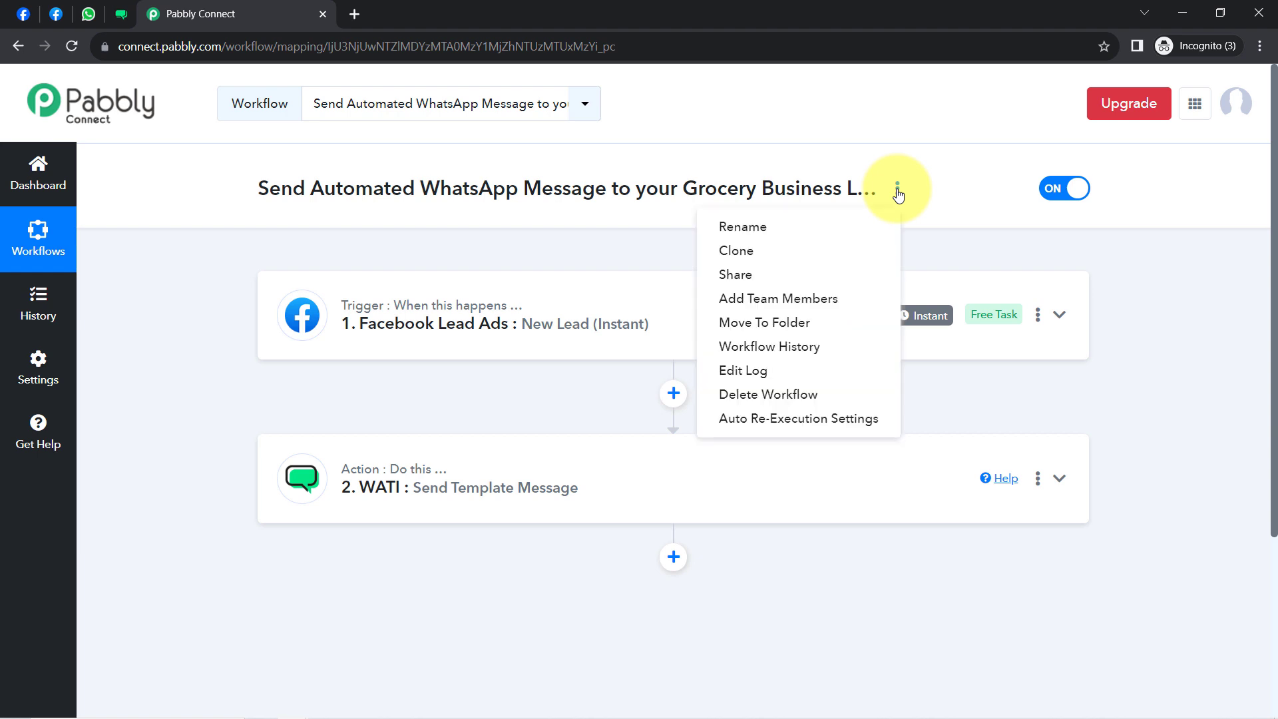
pyautogui.click(736, 270)
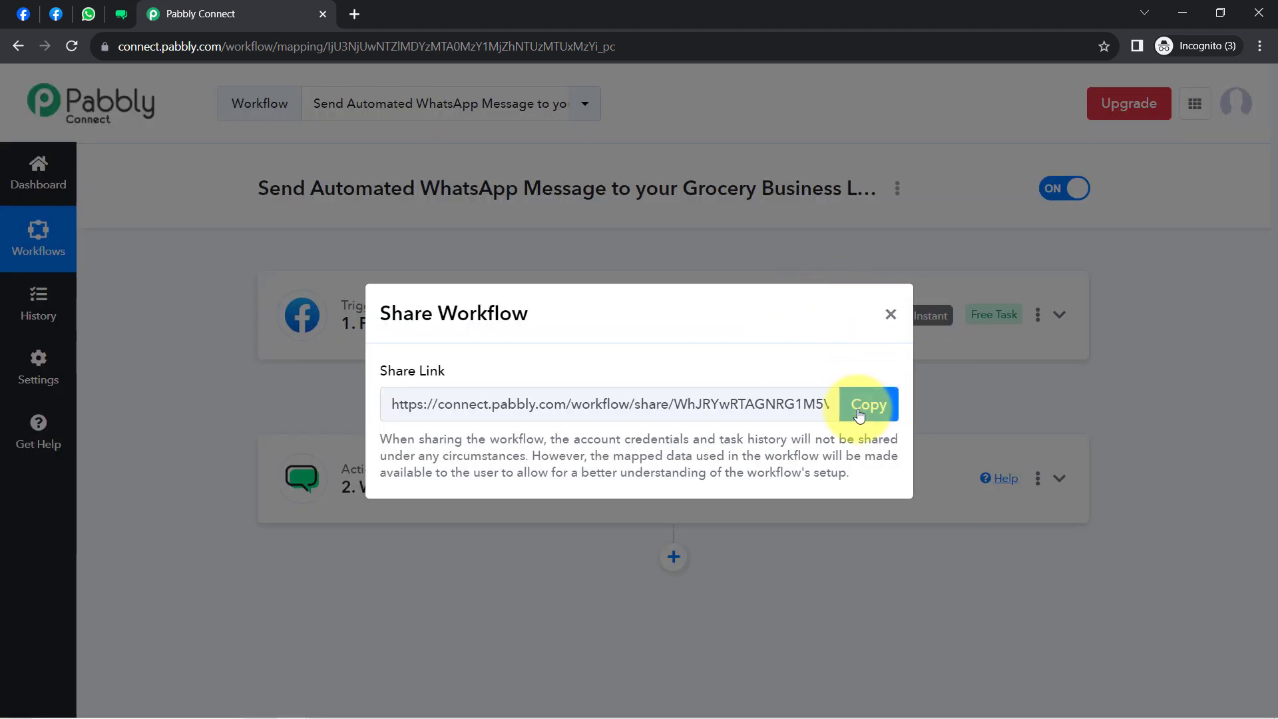
pyautogui.click(866, 404)
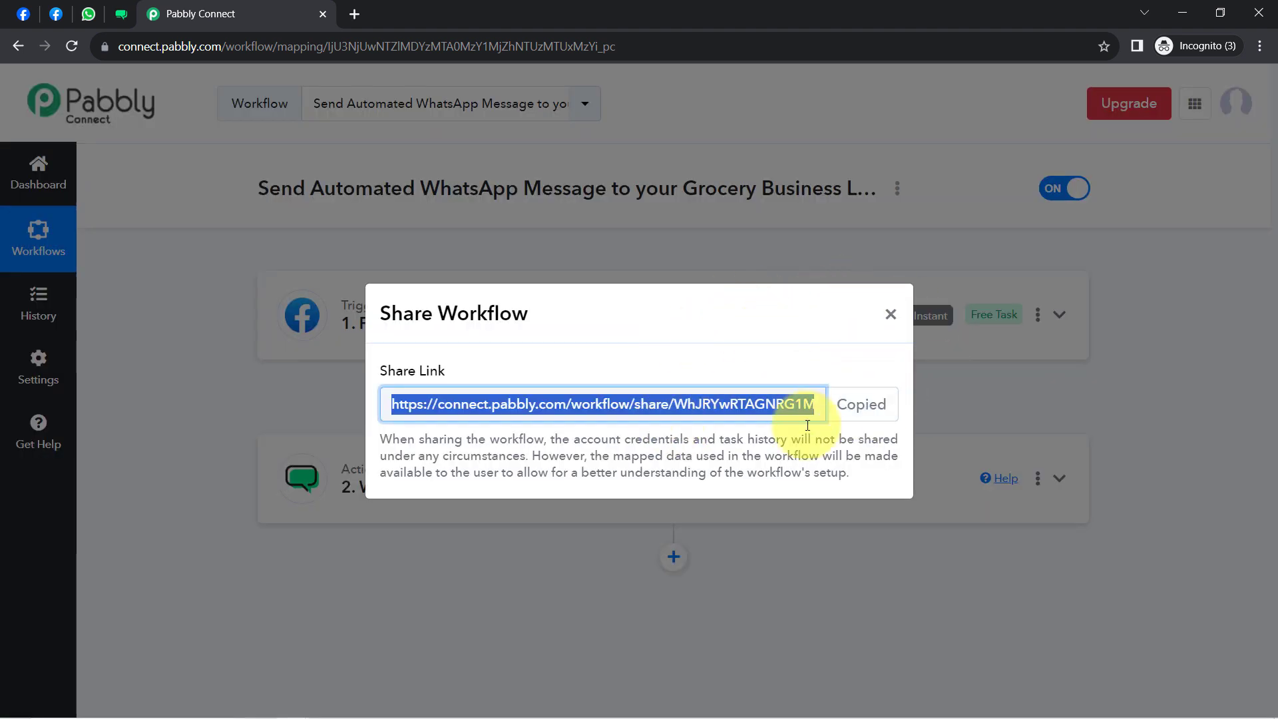
pyautogui.click(891, 318)
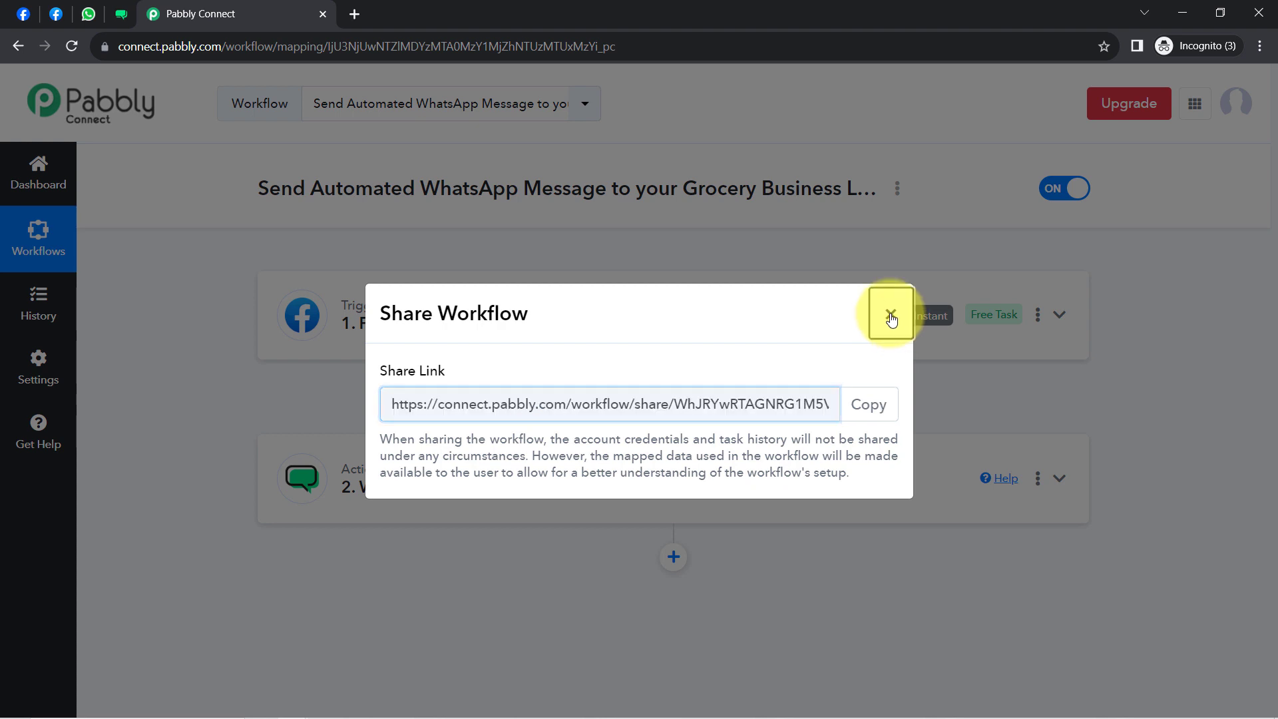